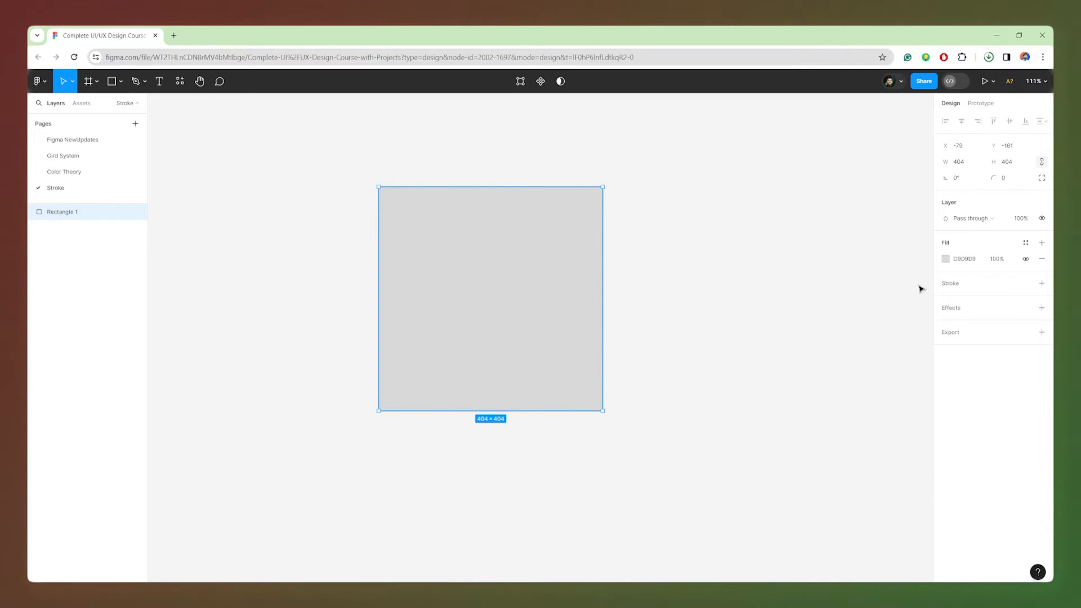
- Resize the grey square proportionally to 500 × 500
left_click(963, 168)
key("Tab")
type("500")
key("Return")
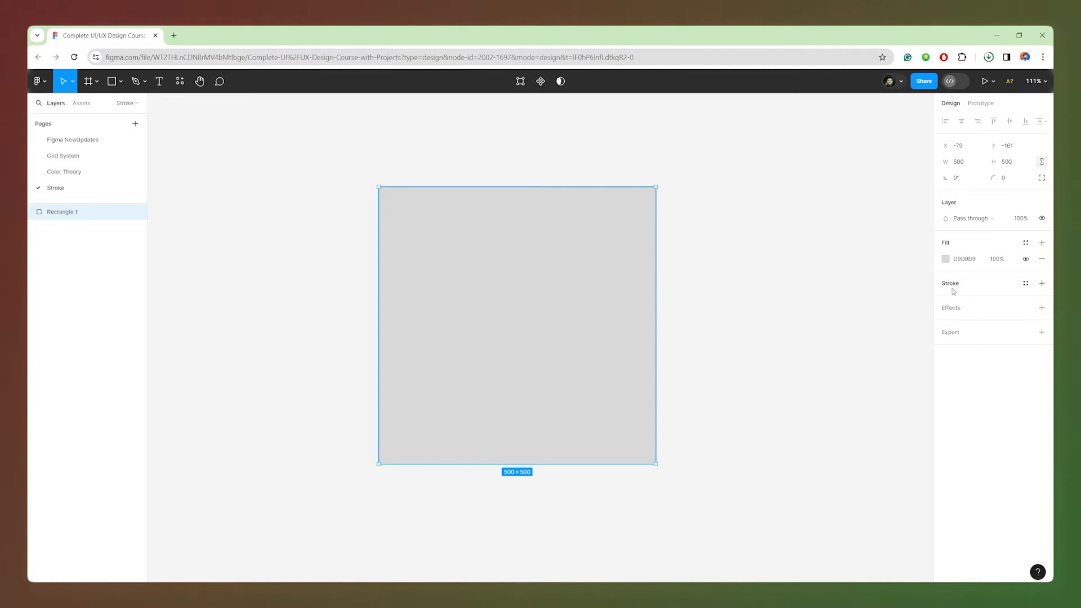
- Add a default black stroke to the 500 × 500 square
left_click(946, 260)
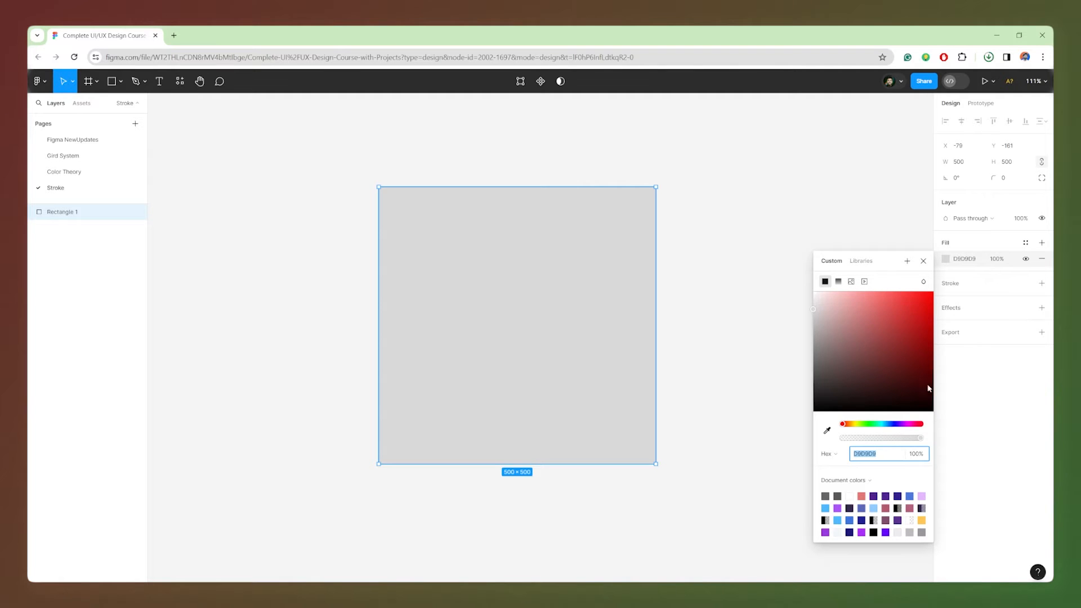
left_click(957, 260)
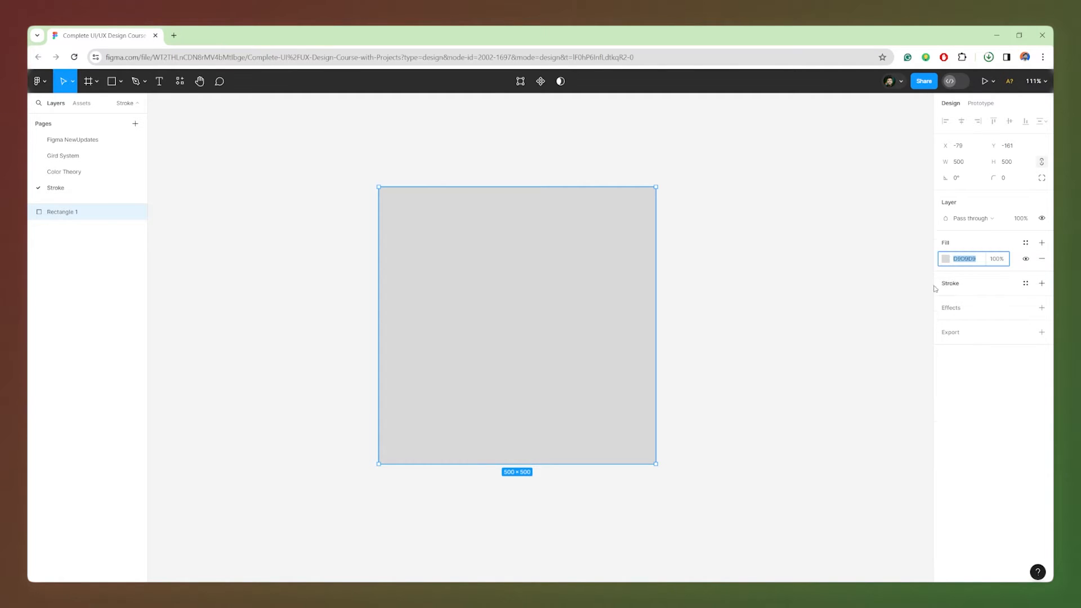
left_click(955, 287)
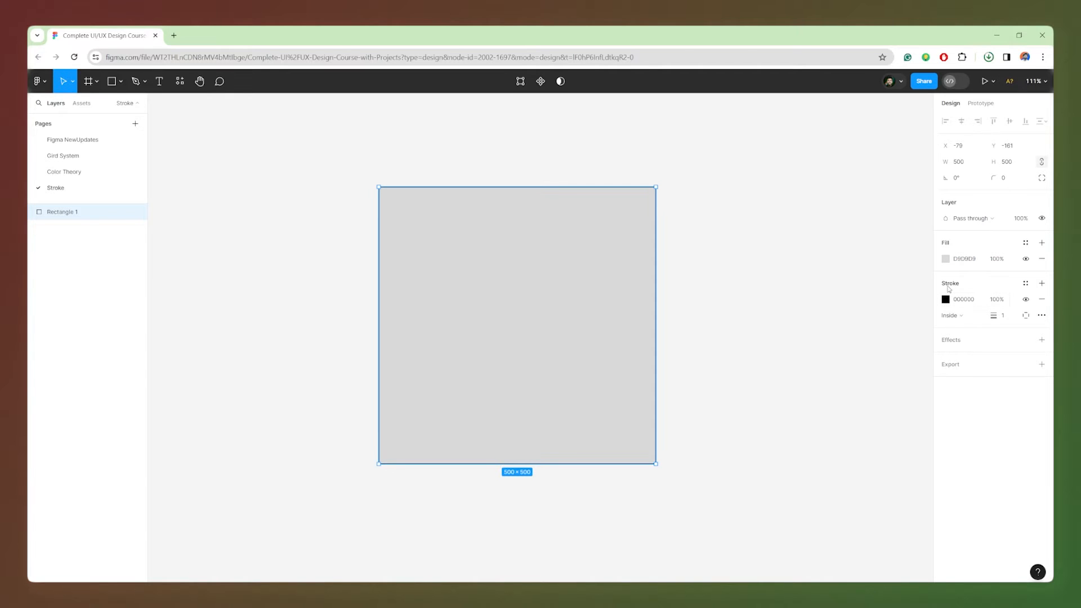
left_click(702, 260)
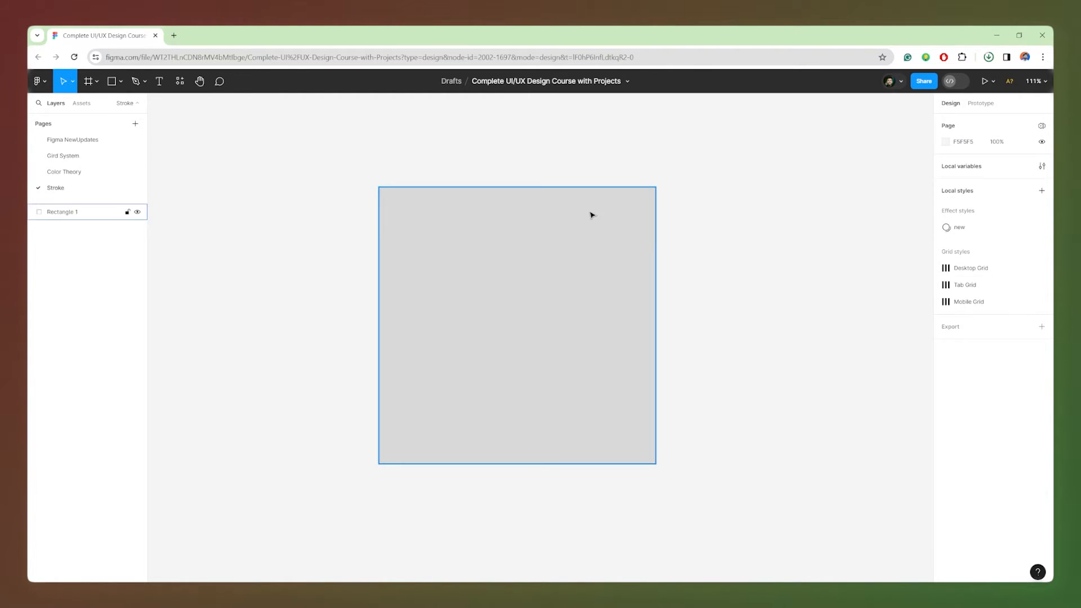
left_click(384, 224)
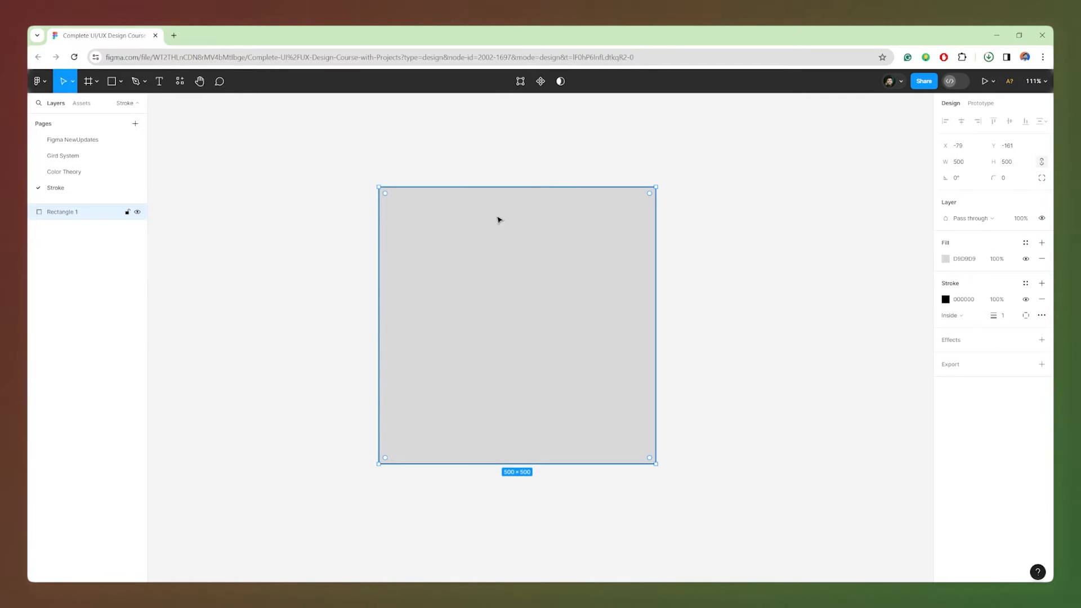
- Wrap the square in a frame and name the frame "Stroke"
scroll(655, 262, "up", 3)
scroll(649, 268, "down", 2)
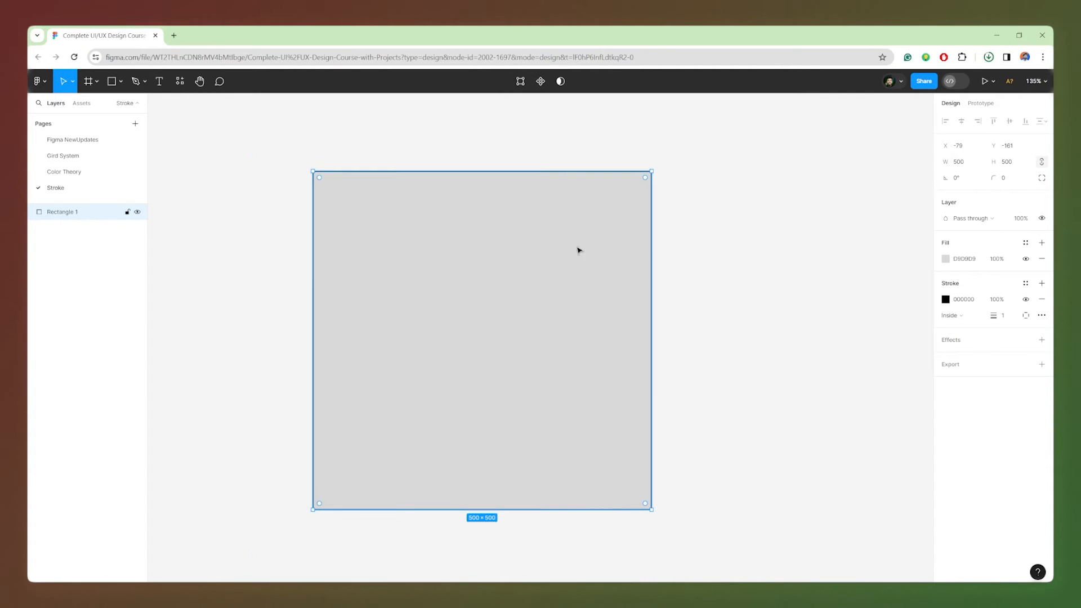
right_click(508, 227)
left_click(539, 349)
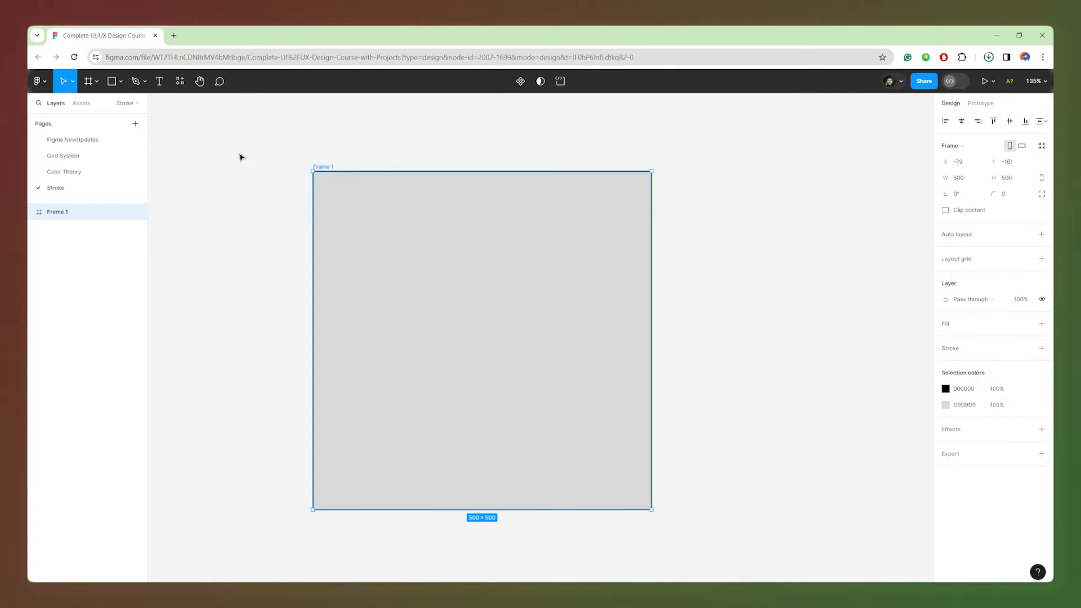
double_click(326, 168)
type("Stroke")
key("Return")
- Try a red stroke colour (D54D4D) on the square inside the frame and remove that stroke
left_click(526, 258)
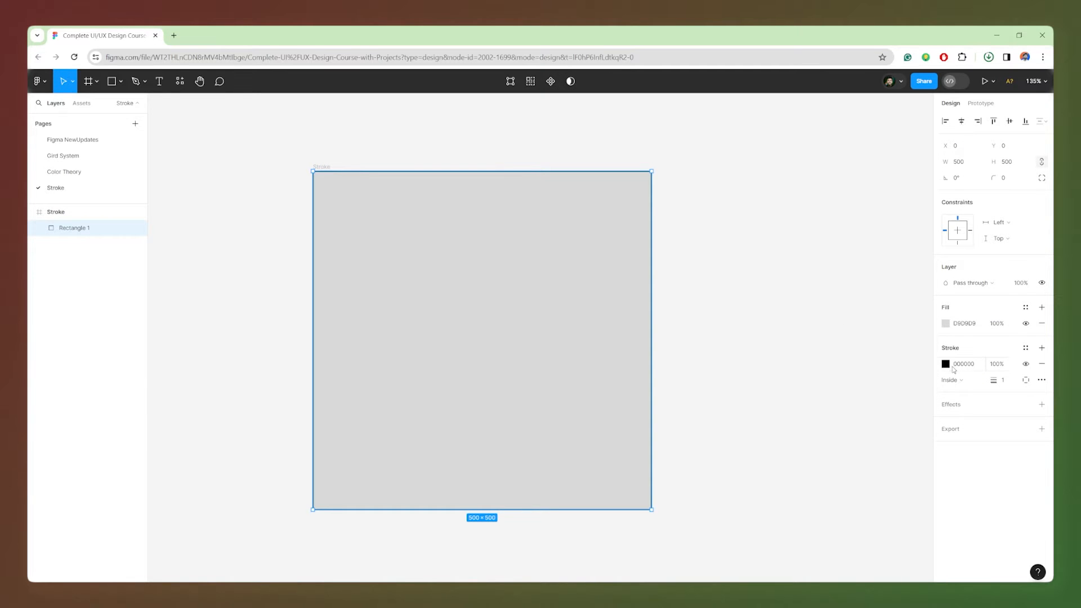
left_click(946, 365)
mouse_move(861, 343)
left_mouse_down()
mouse_move(904, 329)
mouse_move(874, 382)
mouse_move(890, 350)
left_mouse_up()
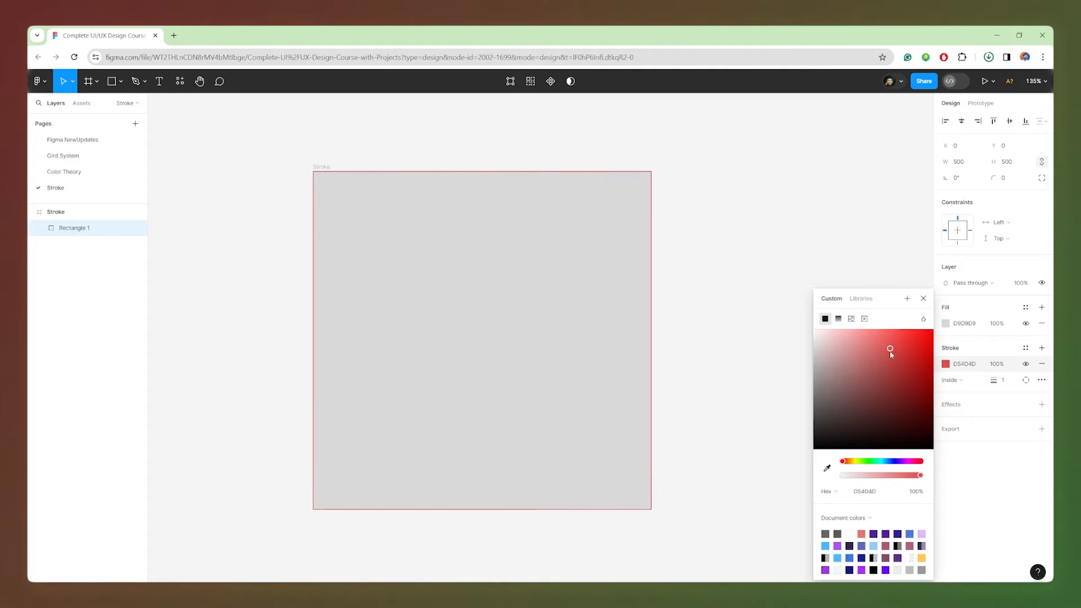
left_click(923, 298)
left_click(1042, 364)
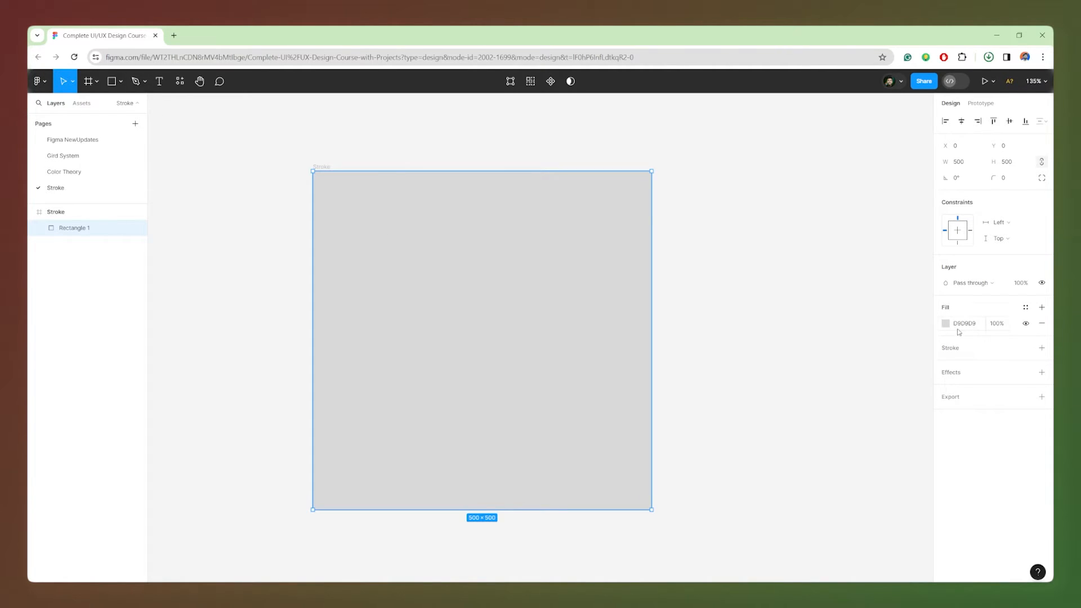
- Change the large square's fill to a light pink (FFCBCB)
left_click(946, 324)
left_click_drag(817, 343, 838, 333)
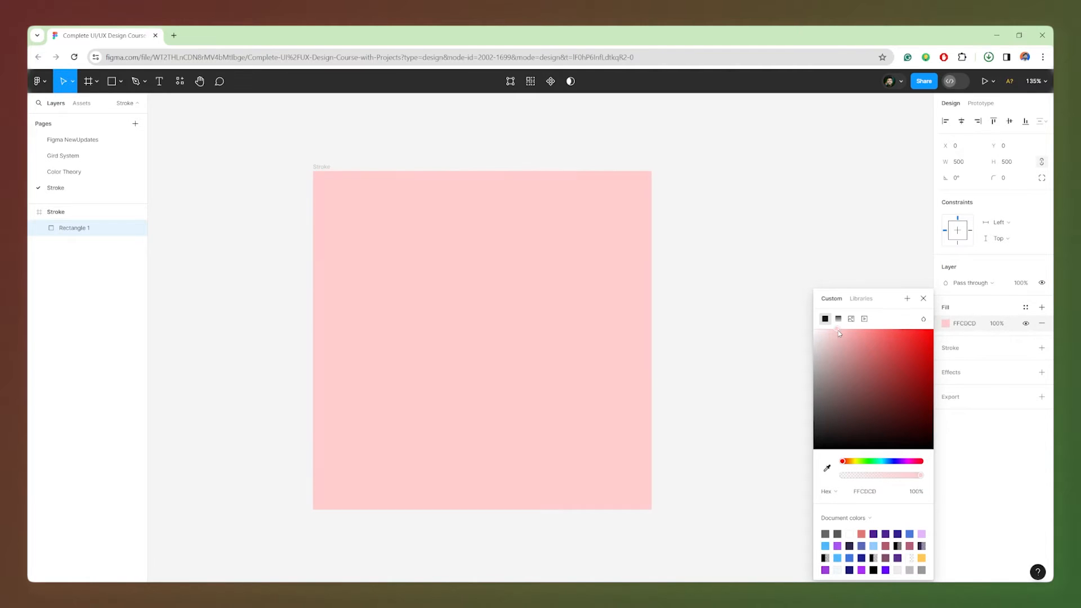
left_click(792, 255)
- Draw a smaller square of about 261 × 261 on the pink square and centre it in the Stroke frame
left_click(113, 82)
mouse_move(412, 256)
left_mouse_down()
mouse_move(505, 367)
mouse_move(589, 433)
left_mouse_up()
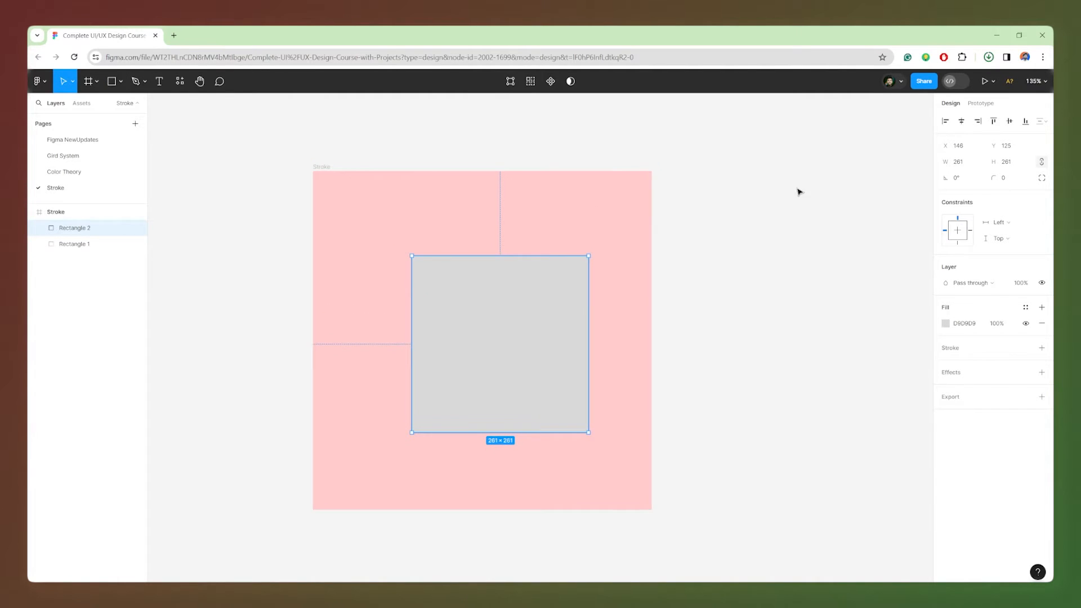
left_click(326, 172)
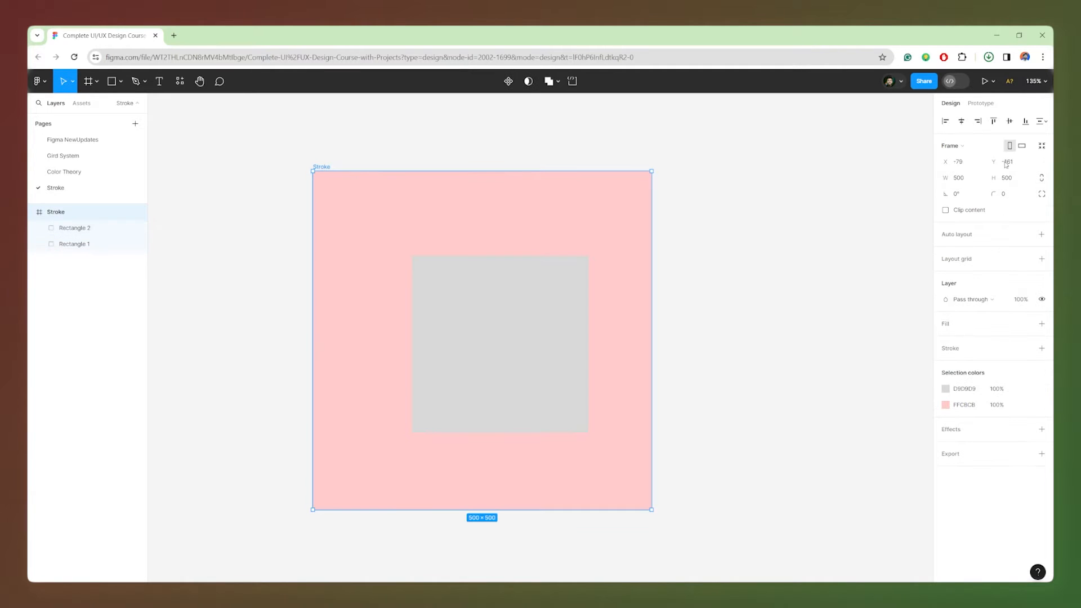
left_click(962, 121)
left_click(781, 258)
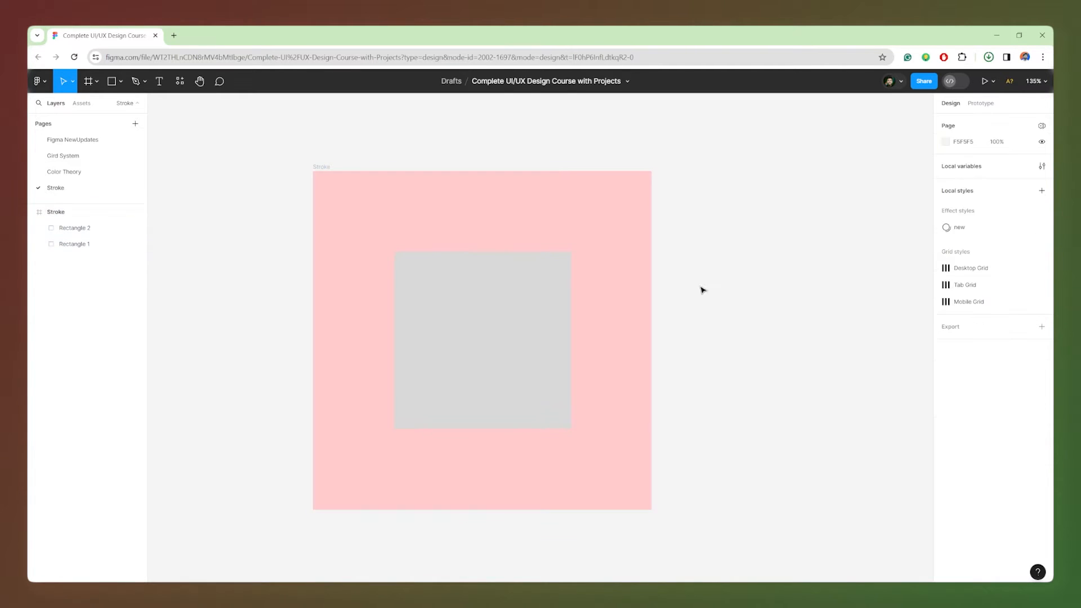
- Add a stroke to the small grey square in the centre
left_click(463, 338)
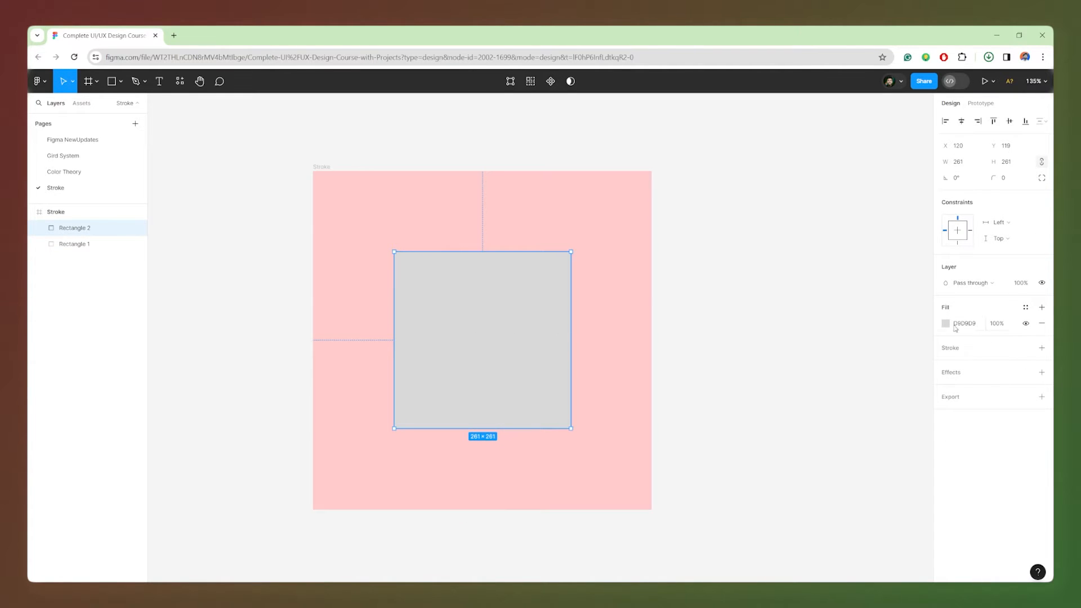
left_click(952, 348)
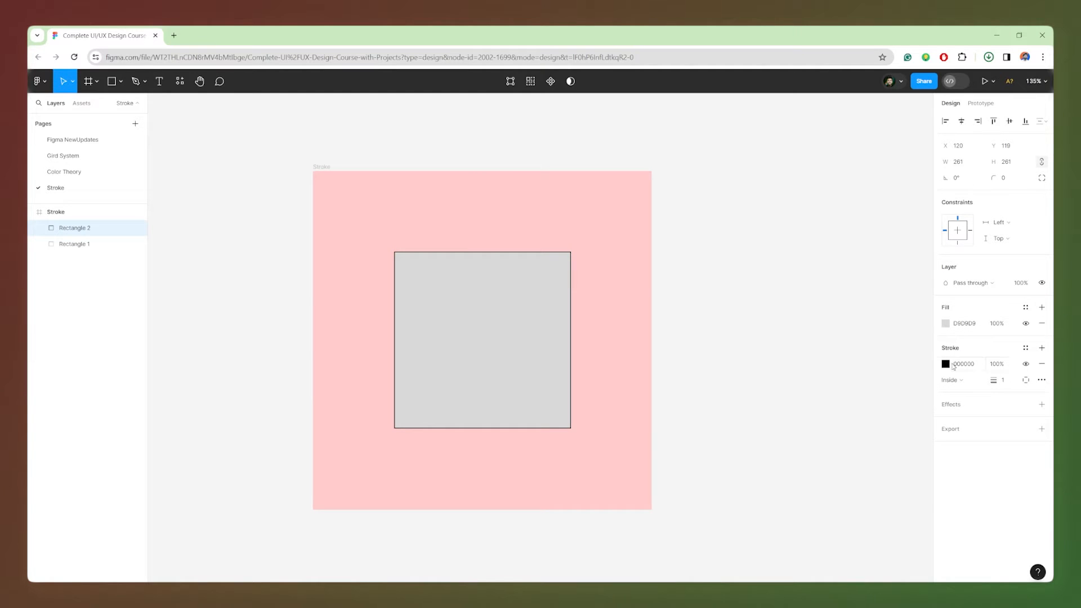
scroll(428, 334, "up", 3)
scroll(680, 292, "down", 2)
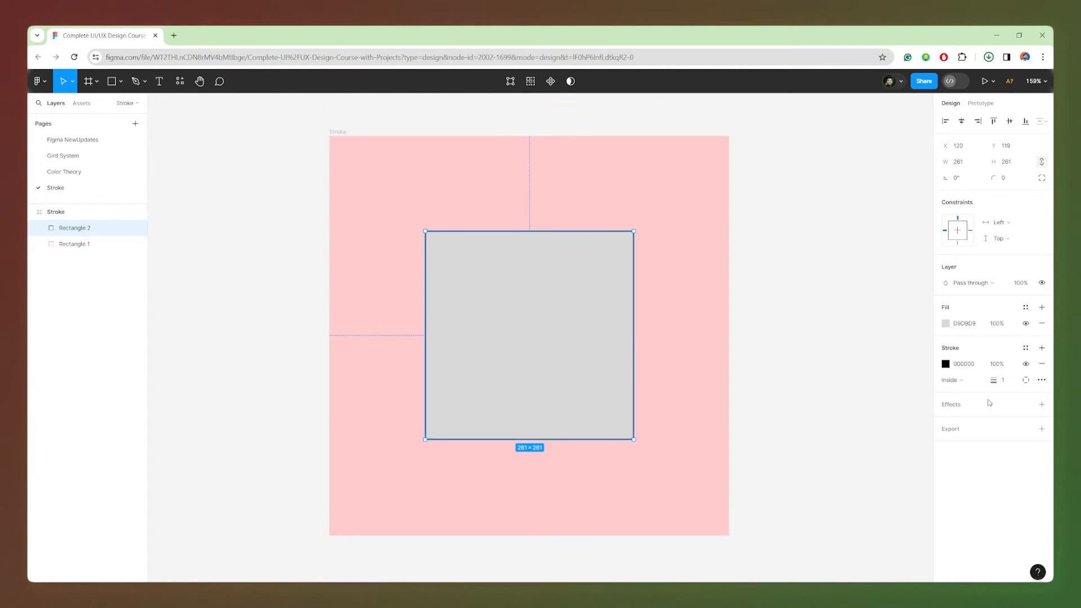
- Try out stroke colours for the small square and settle on near-black 1F1F1F
left_click(946, 365)
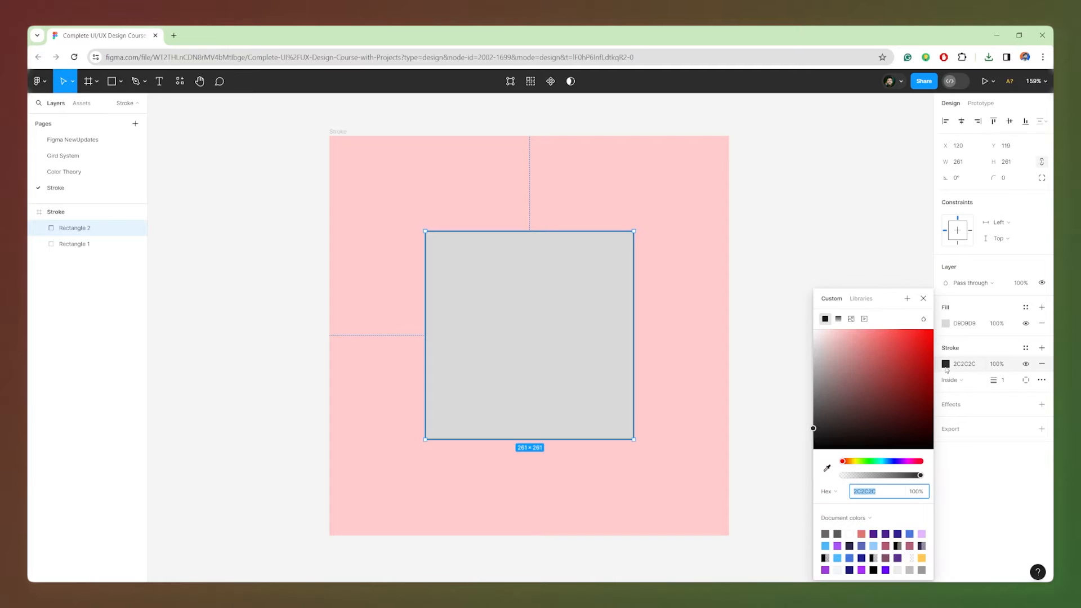
mouse_move(854, 418)
left_mouse_down()
mouse_move(890, 415)
mouse_move(907, 367)
mouse_move(917, 411)
mouse_move(882, 430)
left_mouse_up()
left_click_drag(845, 461, 908, 462)
left_click(905, 383)
mouse_move(905, 383)
left_mouse_down()
mouse_move(896, 345)
mouse_move(825, 403)
mouse_move(811, 441)
left_mouse_up()
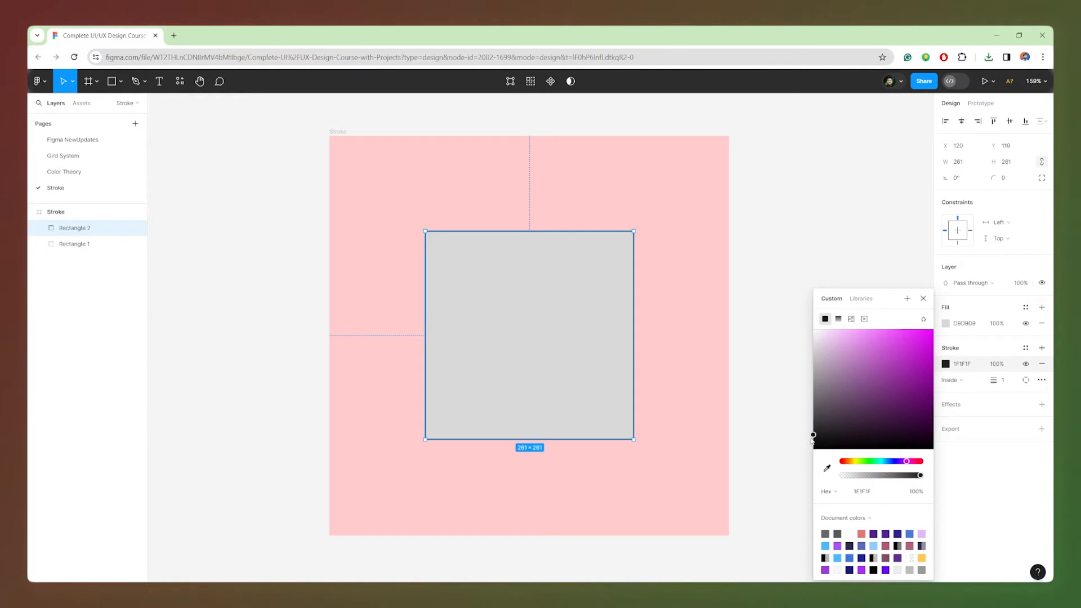
- Keep the small square's stroke aligned Inside and increase its thickness to 13
left_click(957, 380)
left_click(958, 379)
left_click_drag(997, 380, 1013, 381)
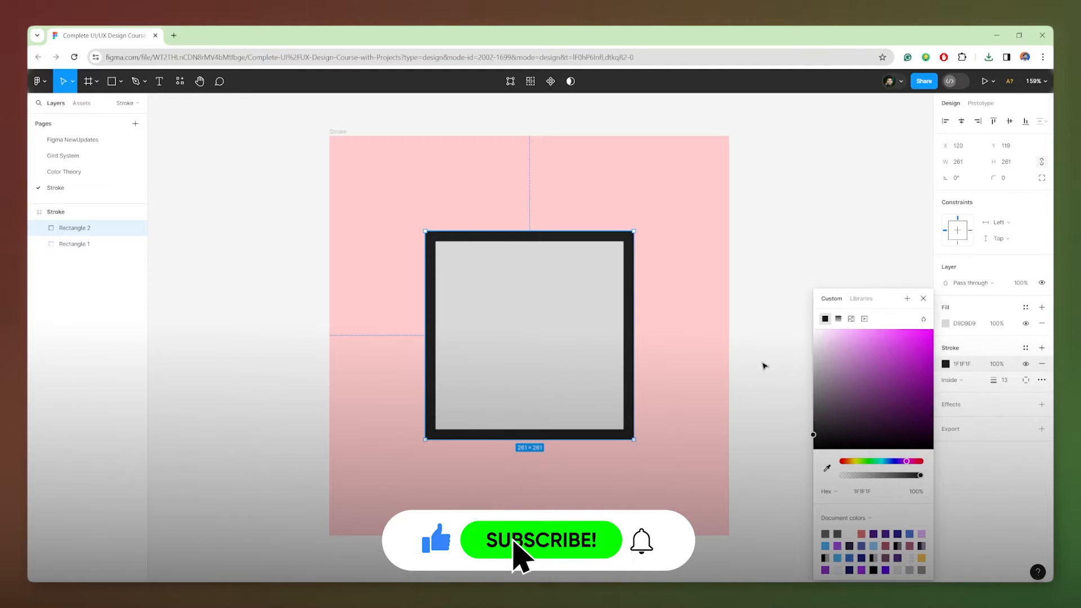
left_click(926, 299)
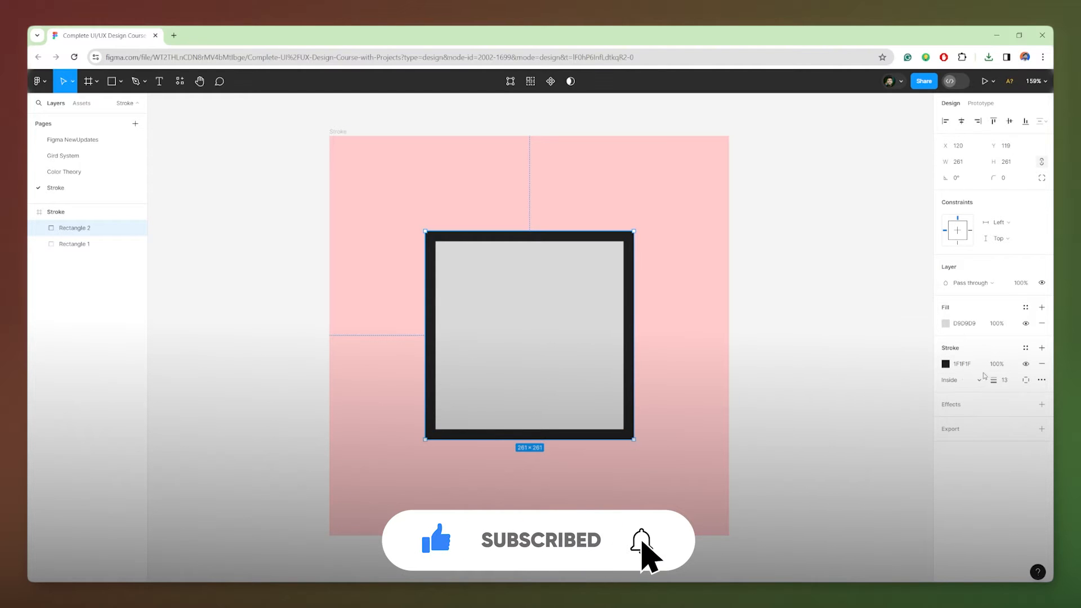
- Align the small square's stroke to Center and increase its thickness to 22
left_click(960, 382)
left_click(963, 367)
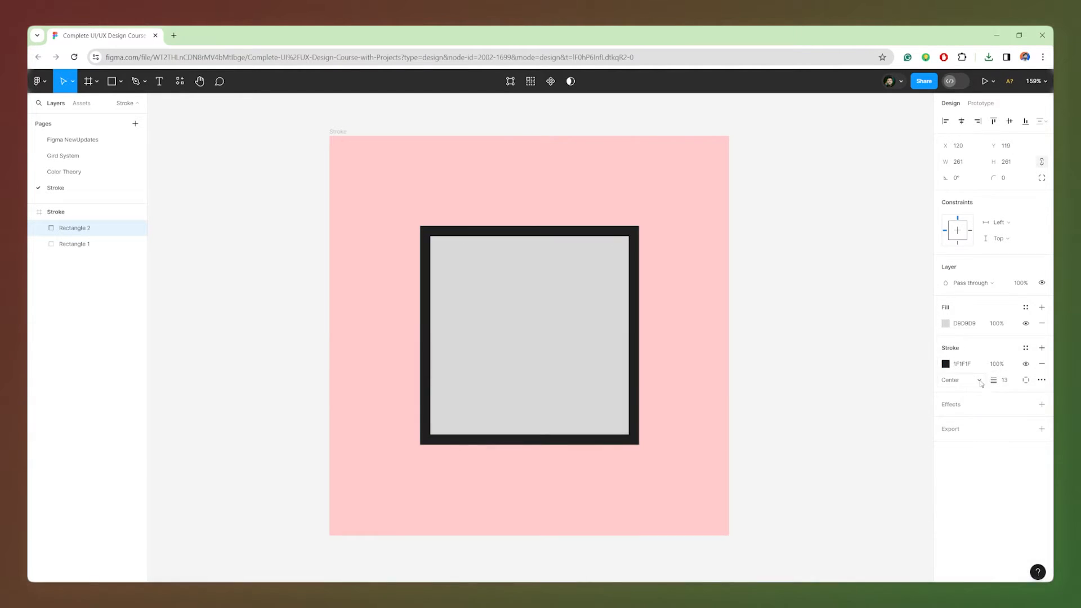
mouse_move(991, 380)
left_mouse_down()
mouse_move(1025, 378)
mouse_move(989, 379)
mouse_move(1014, 379)
mouse_move(1001, 382)
left_mouse_up()
- Align the small square's stroke to Outside and set its thickness to 18
left_click(953, 380)
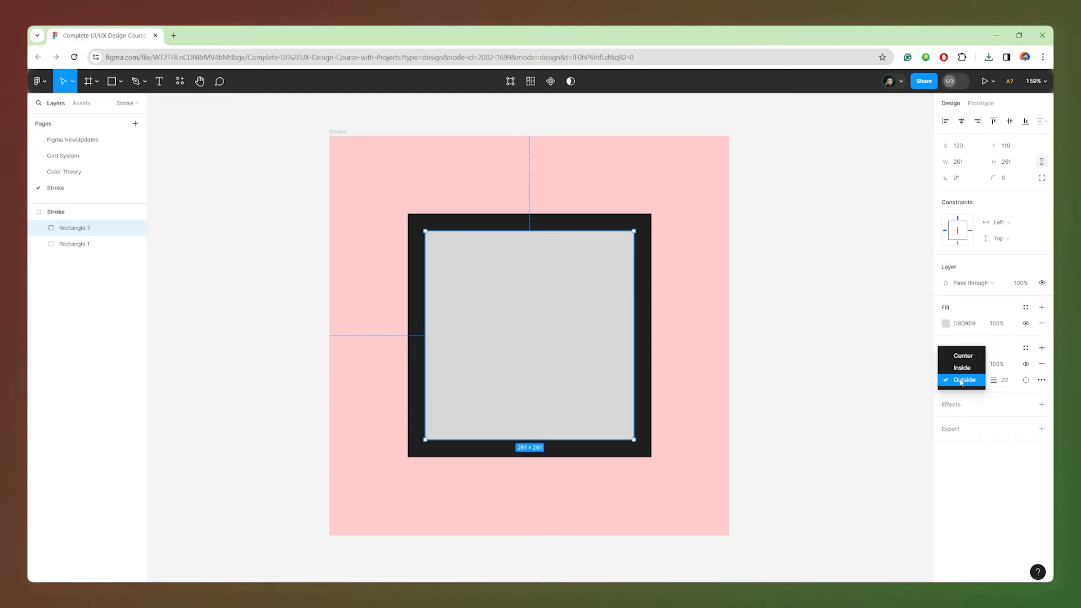
left_click(962, 380)
mouse_move(994, 380)
left_mouse_down()
mouse_move(1009, 380)
mouse_move(992, 378)
left_mouse_up()
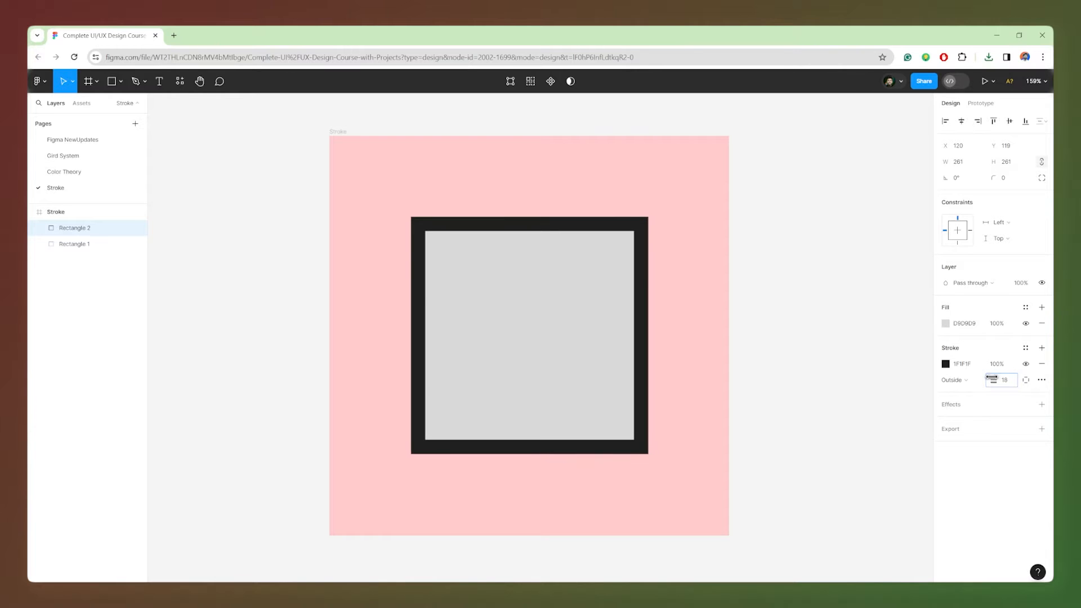
- Restrict the small square's stroke to one side at a time: Top, Bottom, Left and Right
left_click(1026, 380)
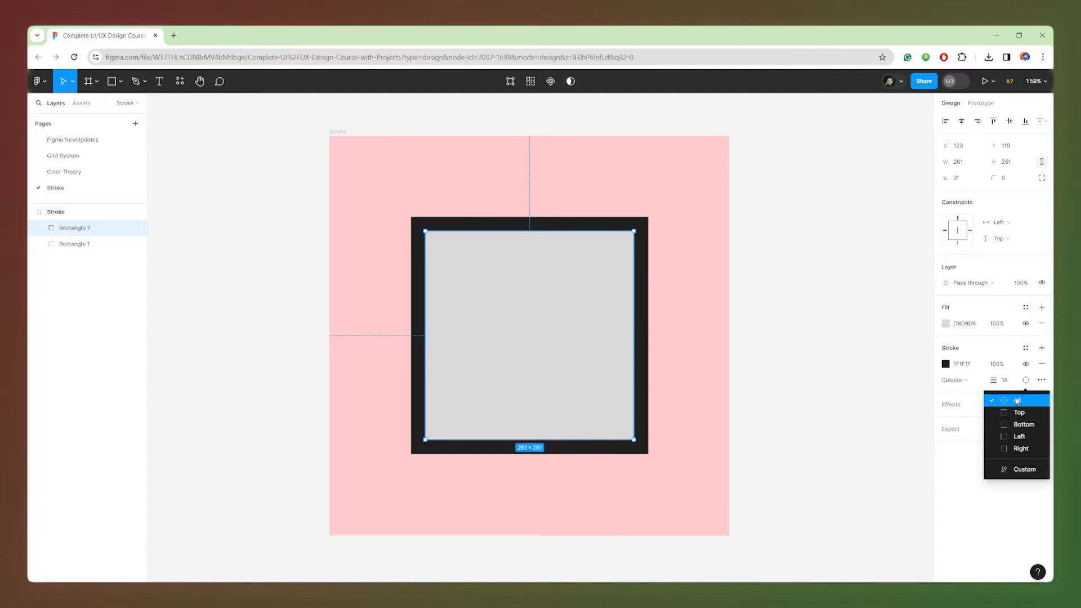
left_click(1017, 413)
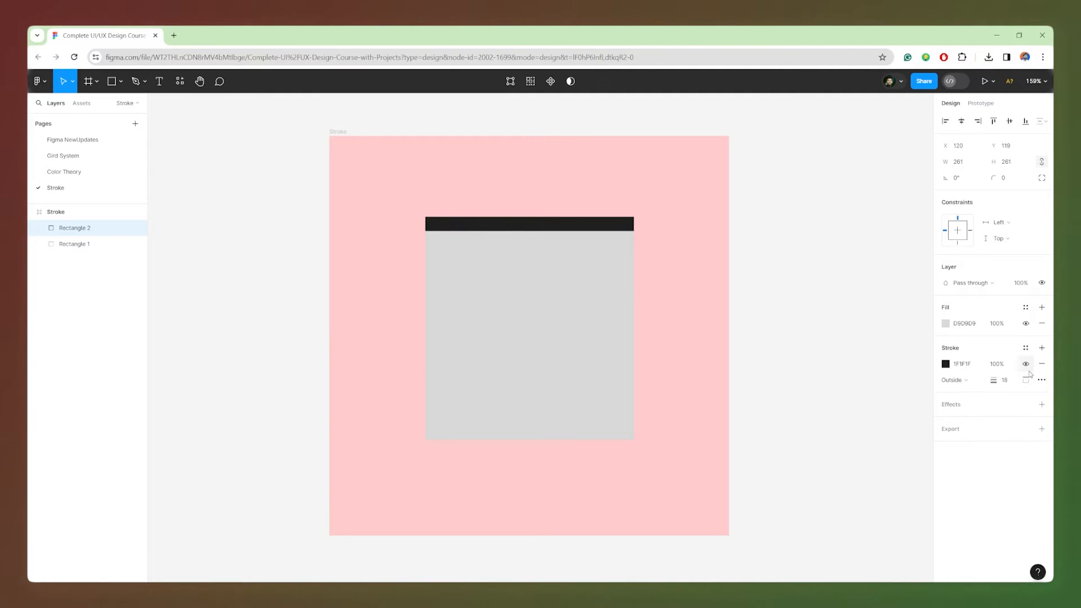
left_click(1026, 380)
left_click(1003, 427)
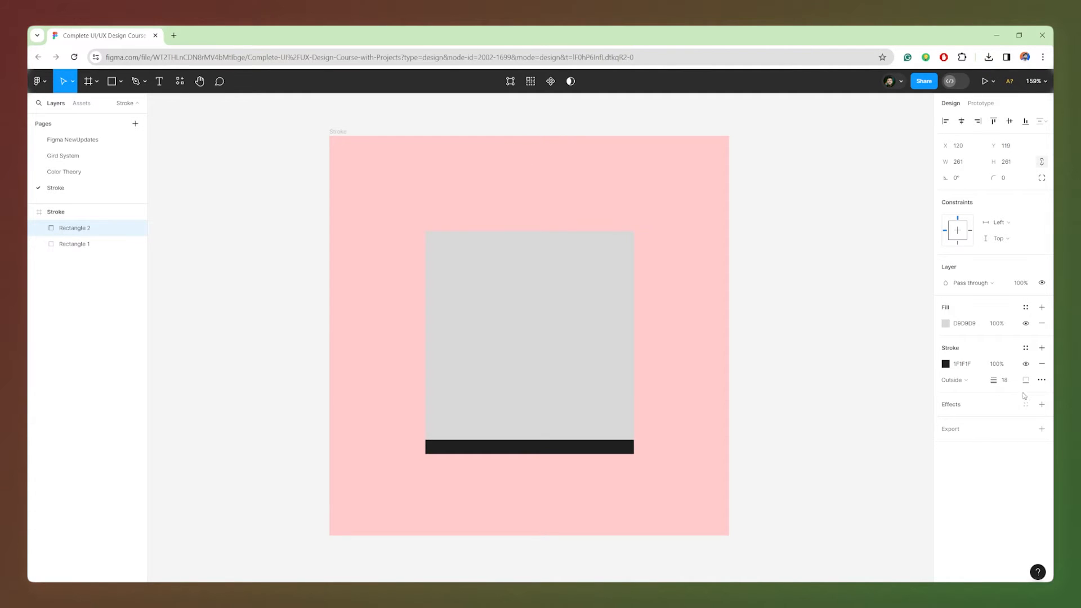
left_click(1026, 381)
left_click(1006, 437)
left_click(1026, 380)
left_click(1020, 448)
- Give the stroke custom per-side thicknesses: left 8, top 2, right 6 and bottom 10
left_click(1026, 380)
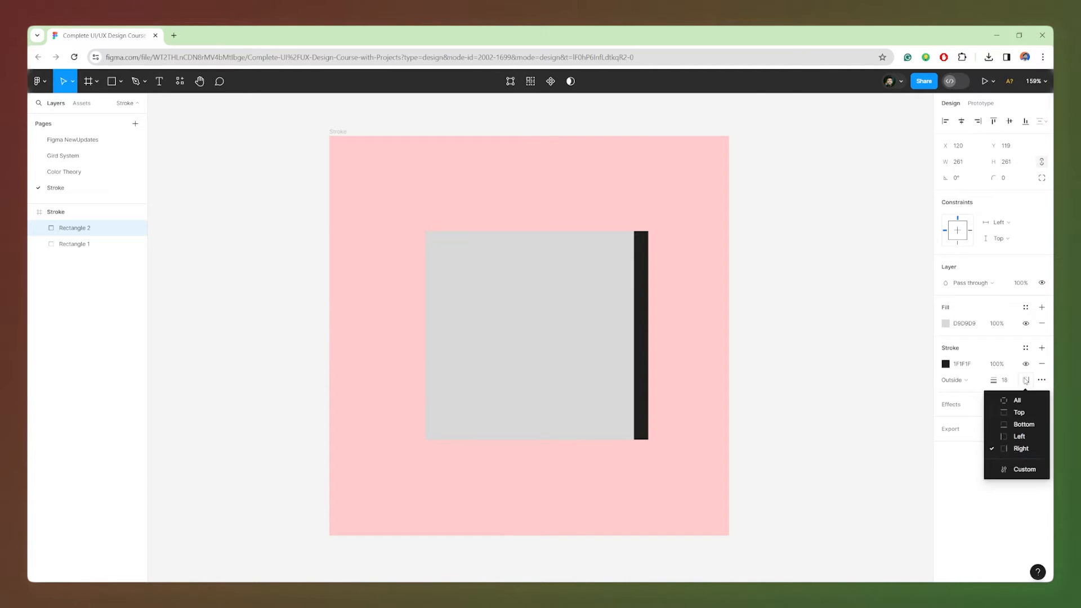
left_click(1021, 468)
left_click(964, 397)
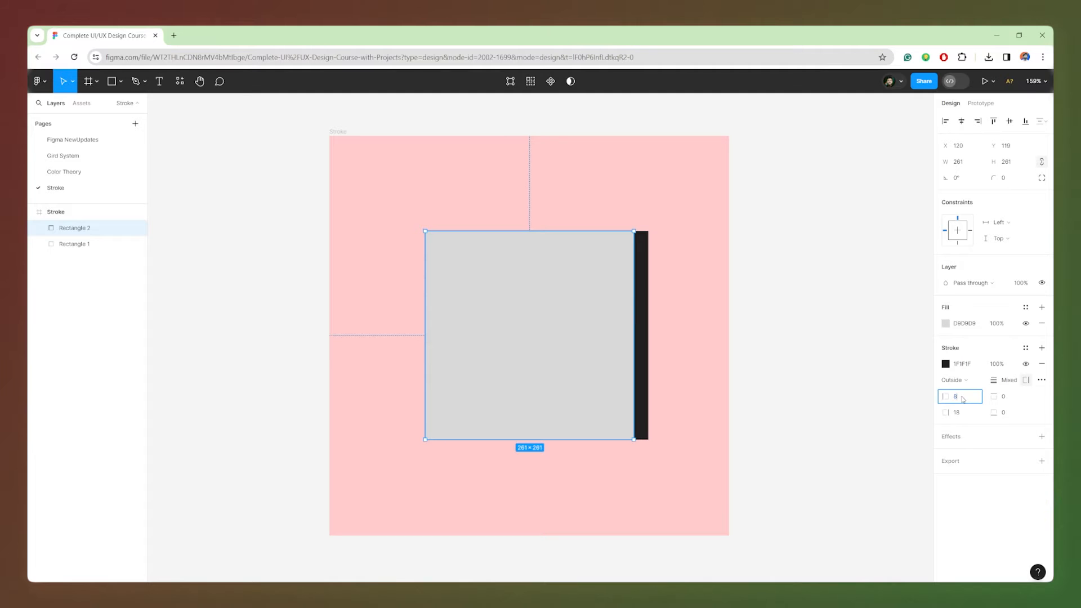
left_click(1007, 400)
key("Return")
left_click(974, 413)
type("6")
left_click(1006, 415)
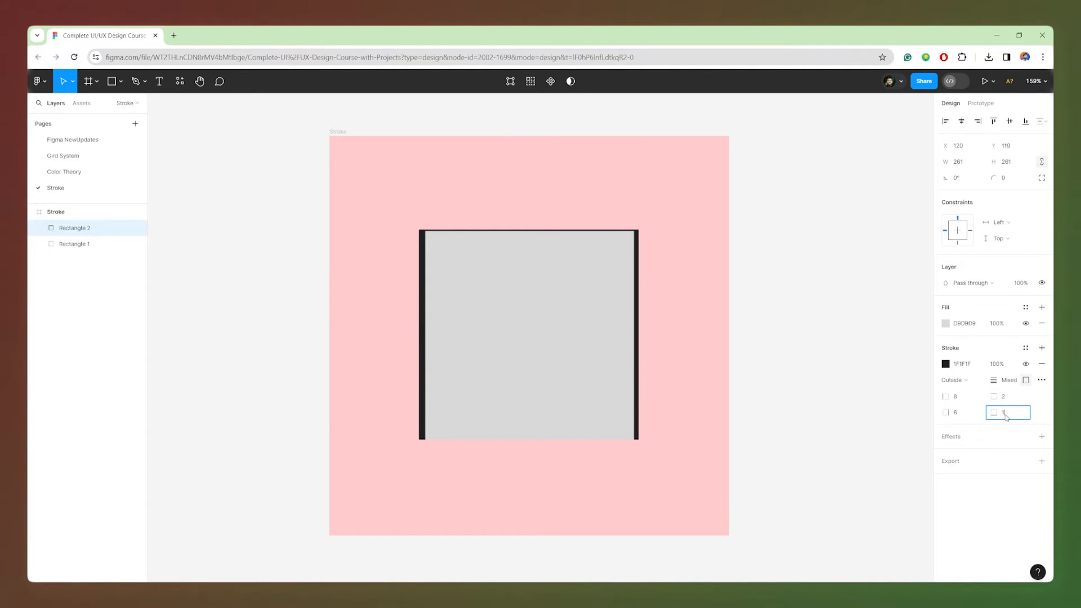
type("10")
key("Return")
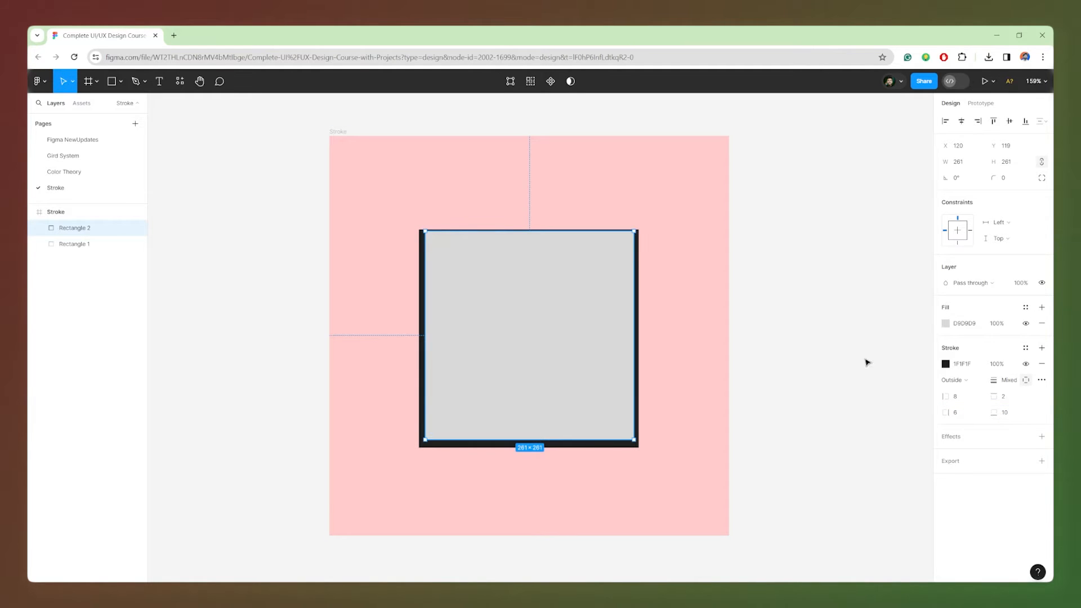
- Apply the small square's stroke to all sides with a uniform thickness of 8
left_click(802, 383)
left_click(563, 383)
left_click(1026, 381)
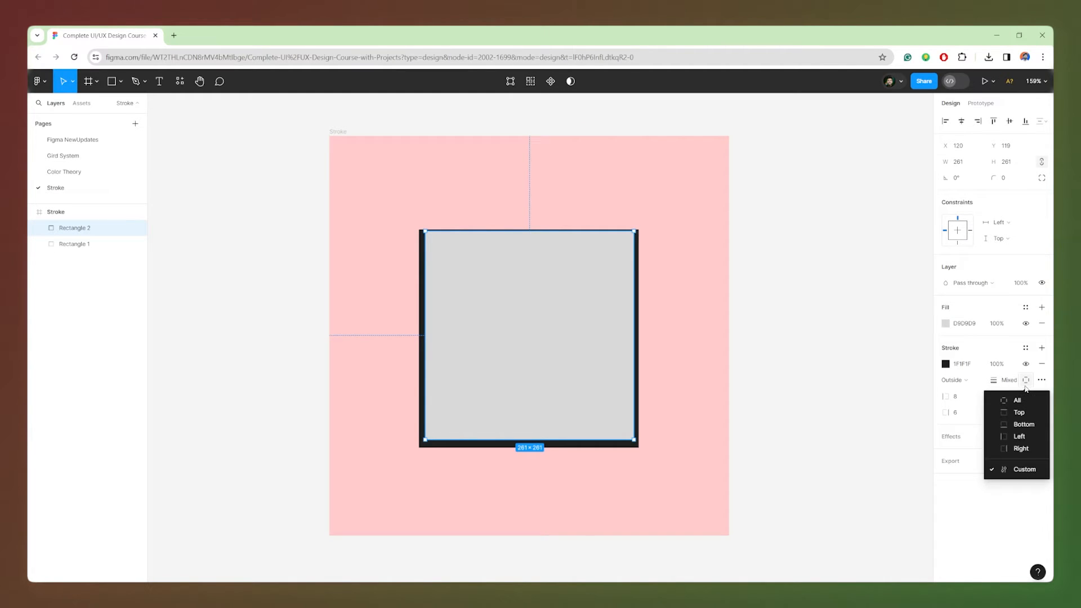
left_click(1016, 401)
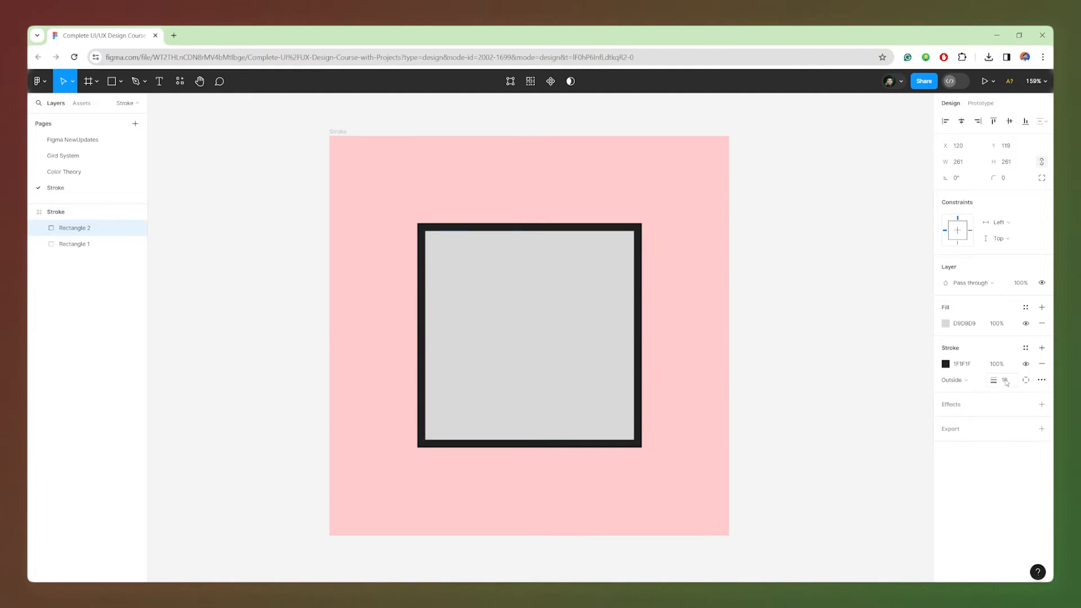
left_click(1008, 381)
type("8")
key("Return")
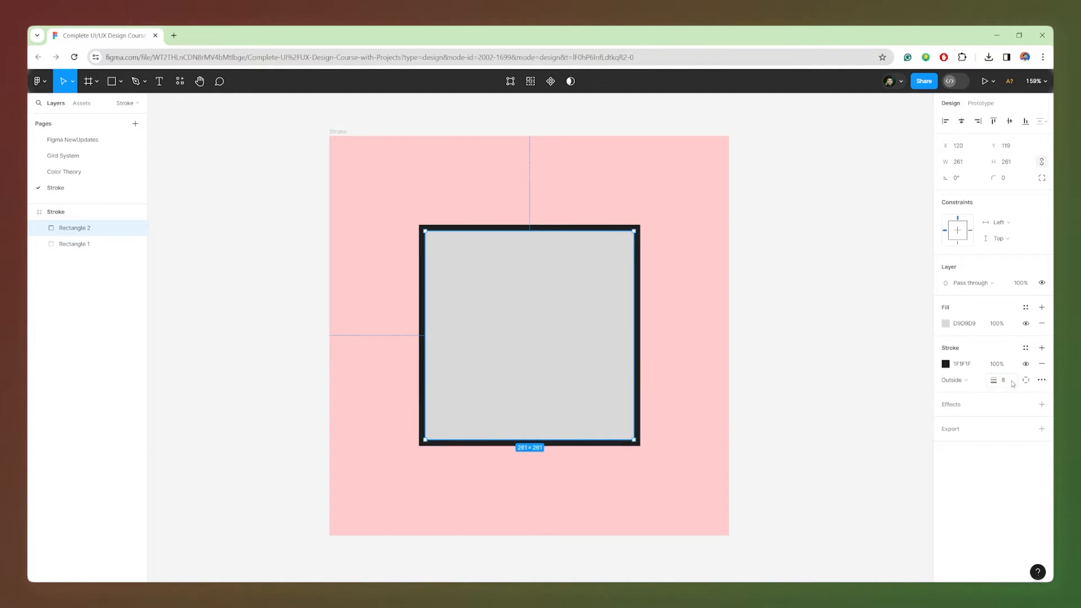
- Open the advanced stroke settings of the small square and change its stroke style to Dash
left_click(1042, 381)
mouse_move(870, 388)
left_mouse_down()
mouse_move(746, 262)
mouse_move(711, 245)
mouse_move(791, 245)
left_mouse_up()
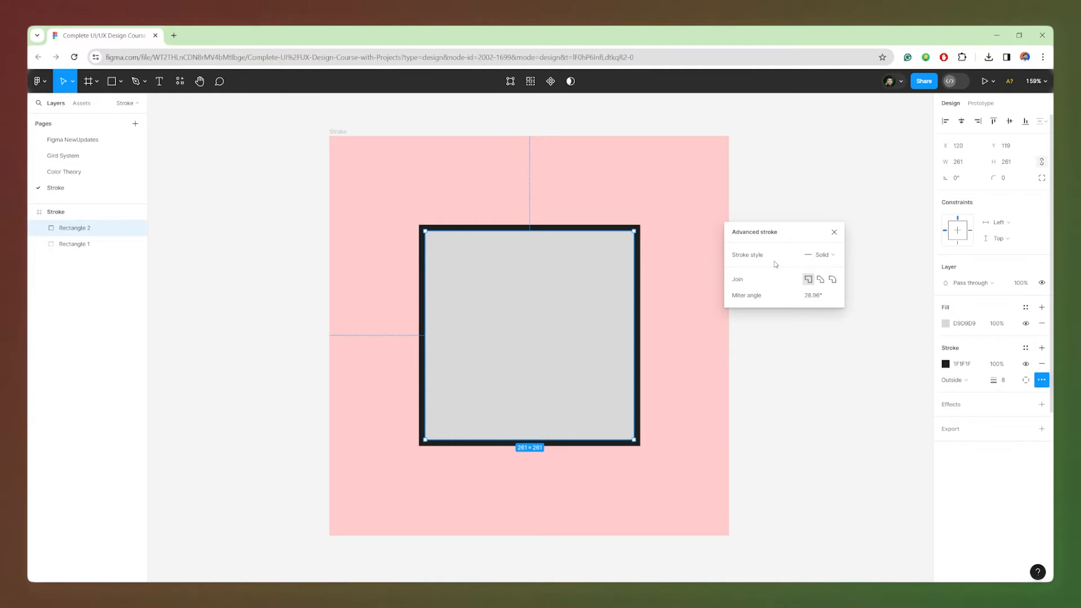
left_click(829, 257)
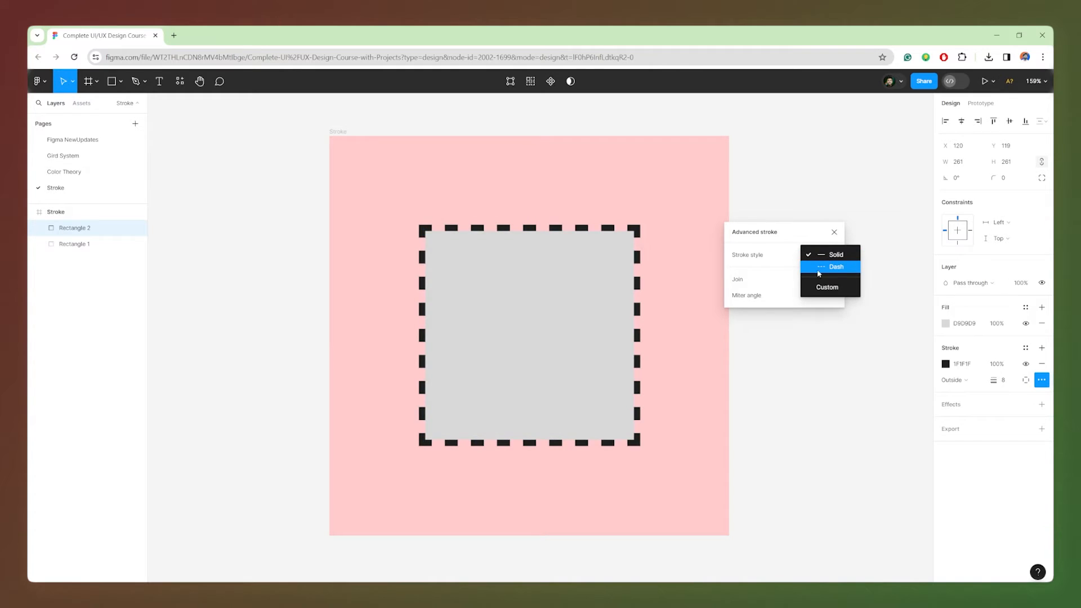
left_click(824, 267)
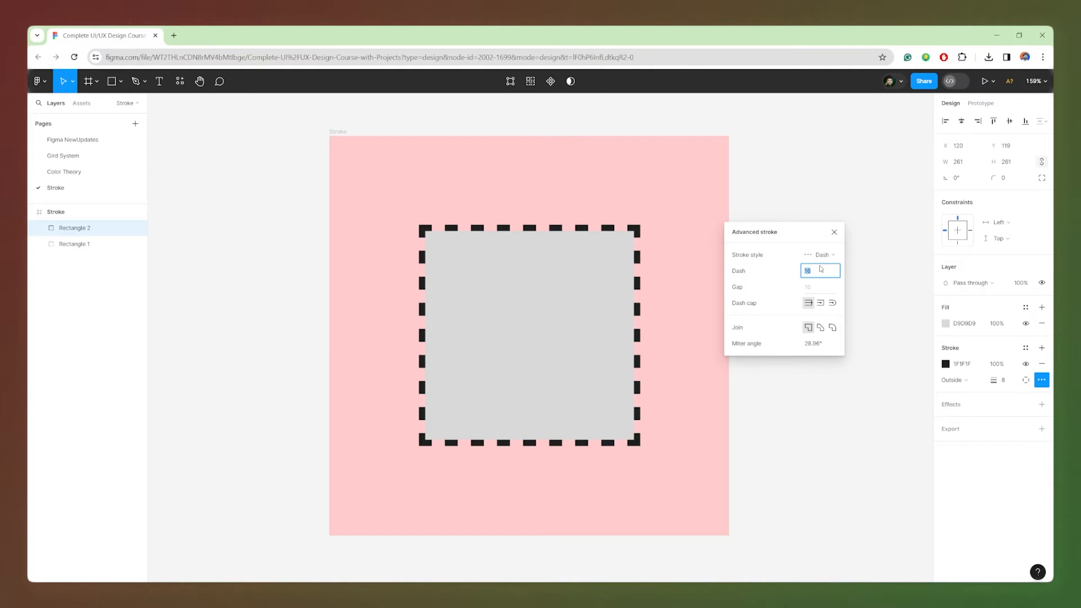
- Increase the dash length of the square's stroke to 50
key("Up")
key("Up")
key("Up")
key("Up")
key("Up")
key("Up")
key("Up")
key("Up")
key("Up")
key("Up")
key("Up")
key("Up")
key("Up")
key("Up")
key("Up")
key("Up")
key("Up")
key("Up")
key("Up")
key("Up")
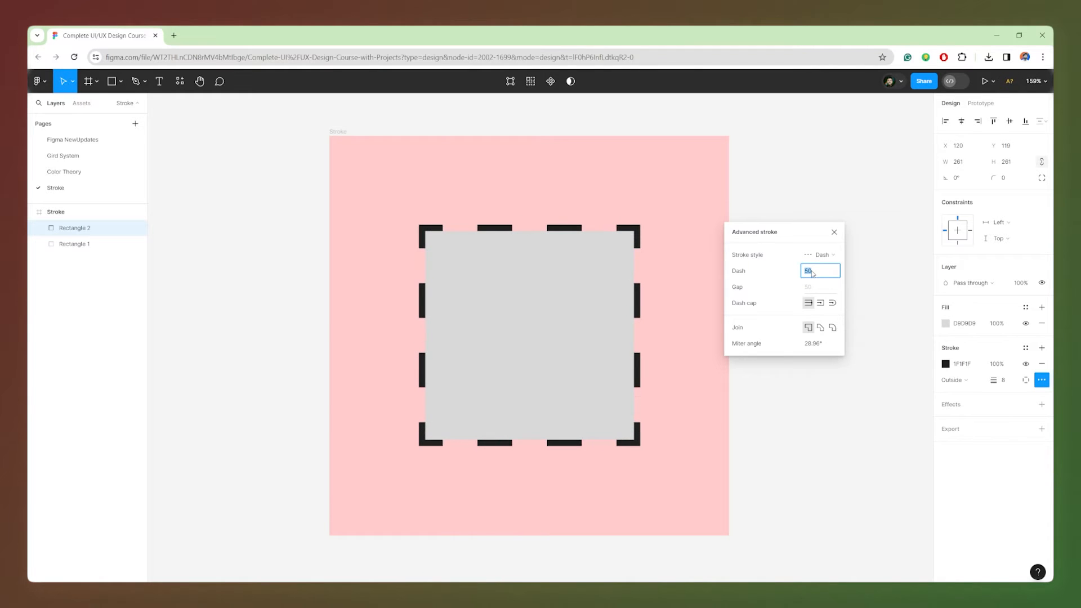
- Reduce the dash length of the square's stroke to 7
key("Down")
key("Down")
key("Down")
key("Down")
key("Down")
key("Down")
key("Down")
key("Down")
key("Down")
key("Down")
key("Down")
key("Down")
key("Down")
key("Down")
key("Down")
key("Down")
key("Down")
key("Down")
key("Down")
key("Down")
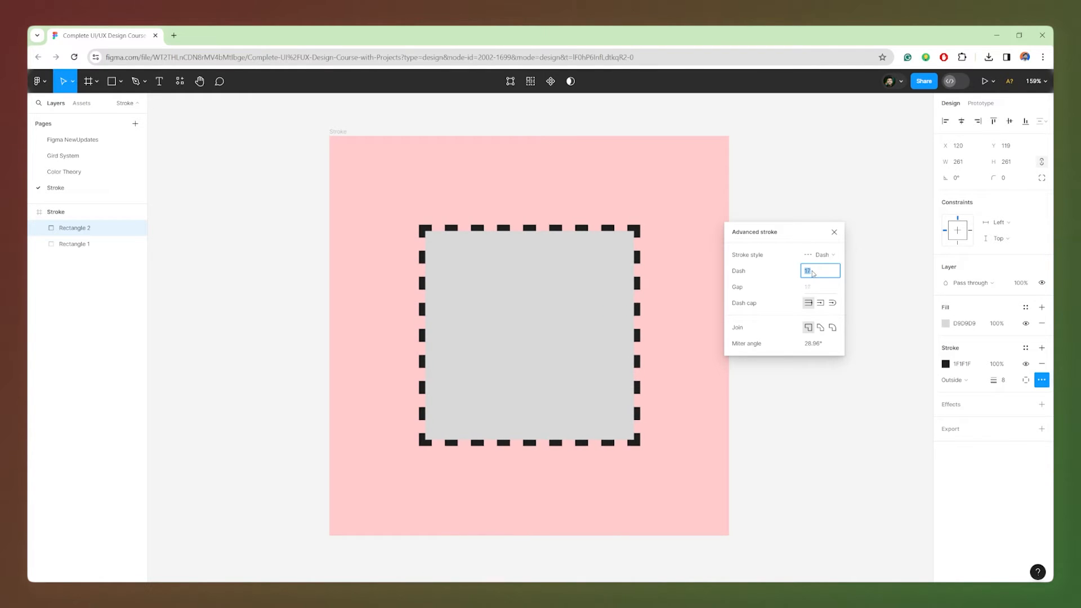
key("Down")
key("Down")
key("Down")
key("Down")
key("Down")
key("Down")
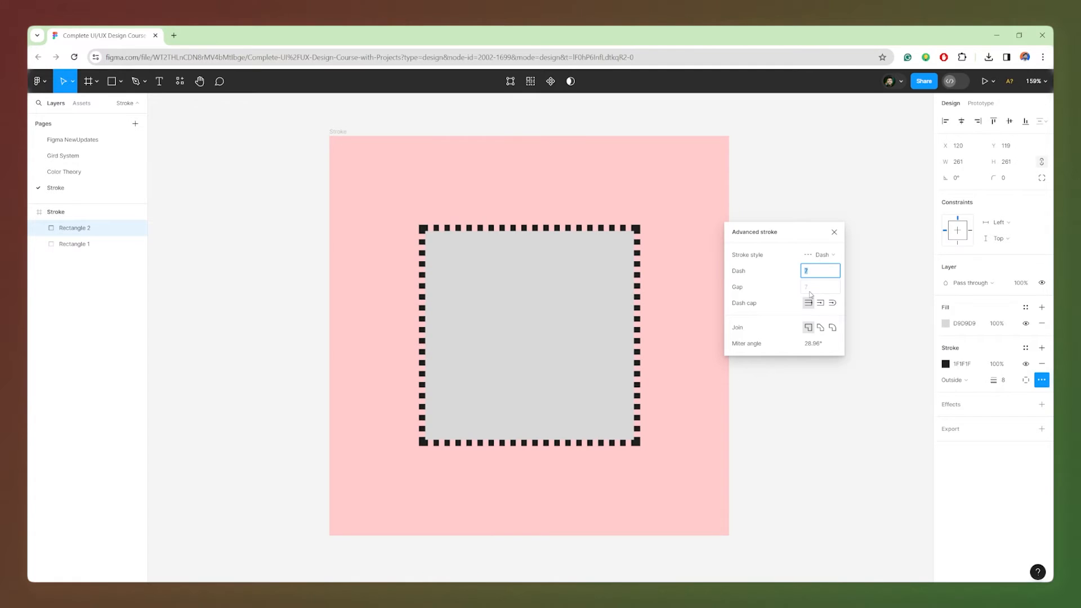
- Try gaps of 10 and 50 between the stroke's dashes, and undo both gap changes
left_click(819, 291)
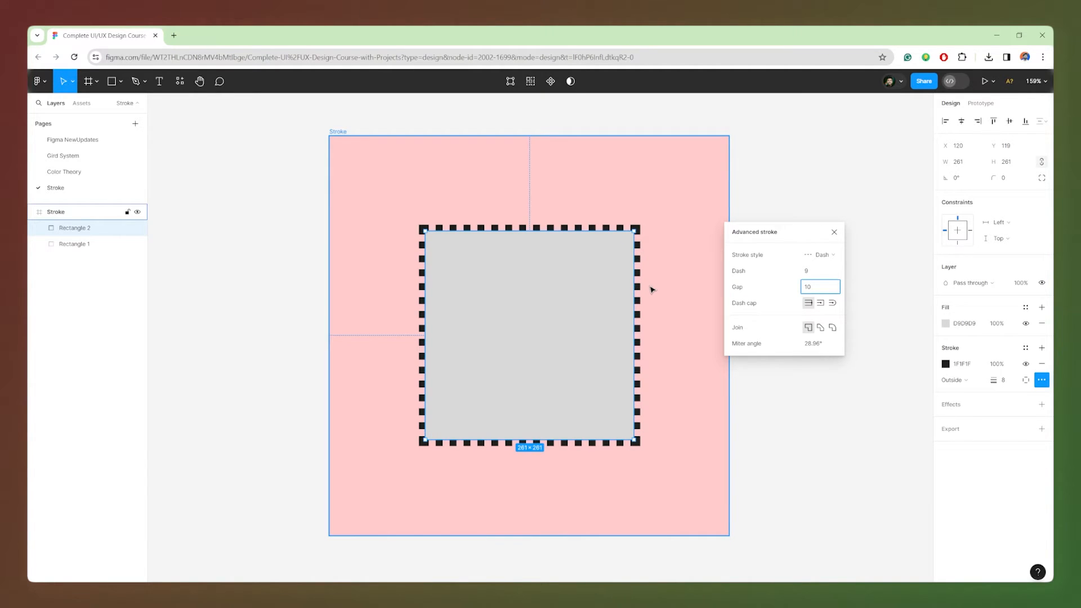
key("Return")
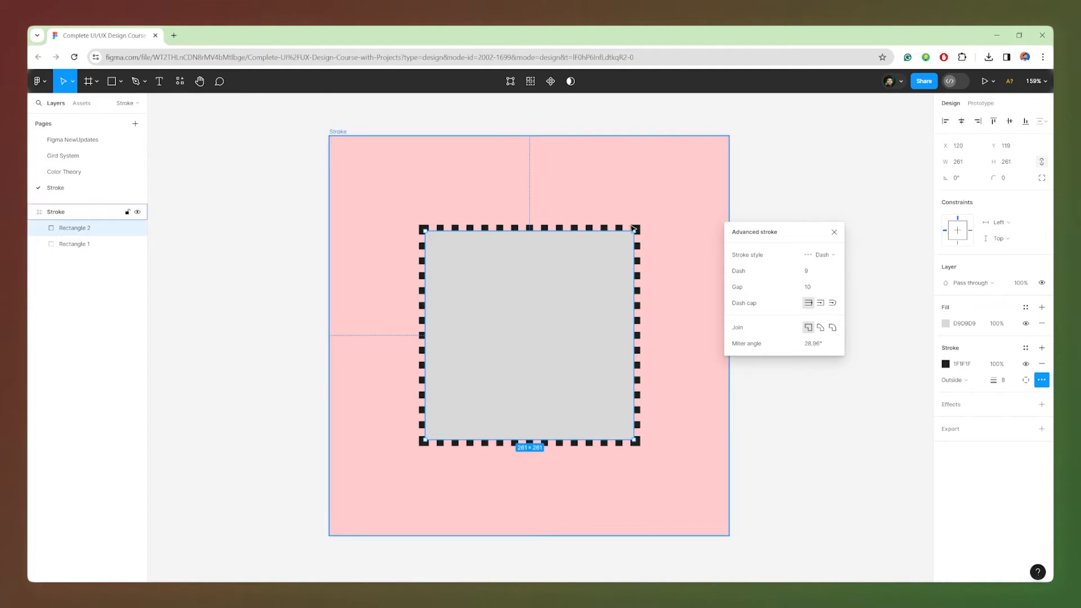
left_click(820, 287)
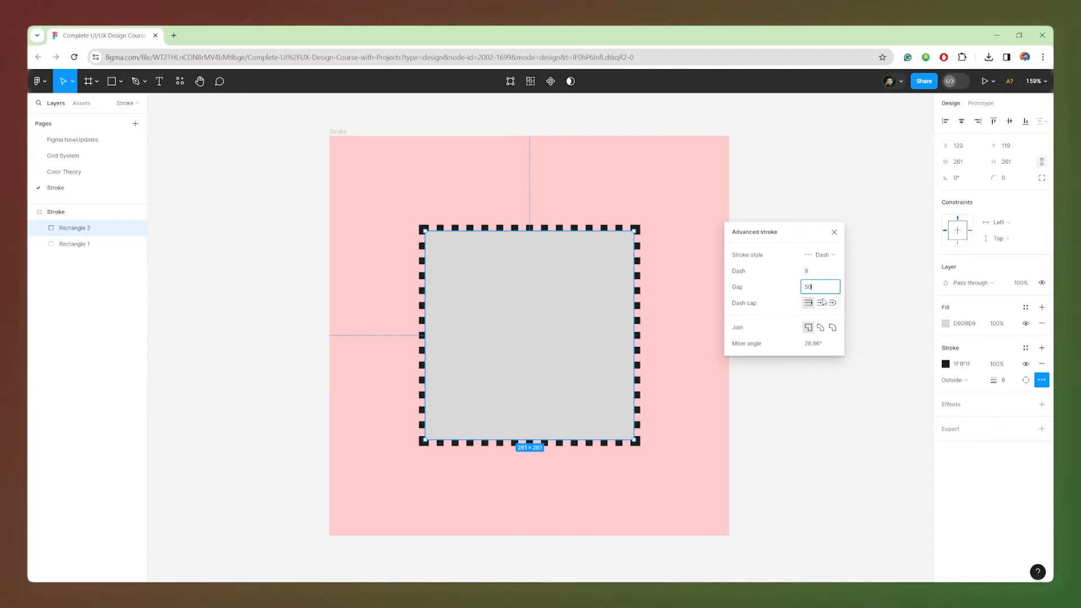
key("Return")
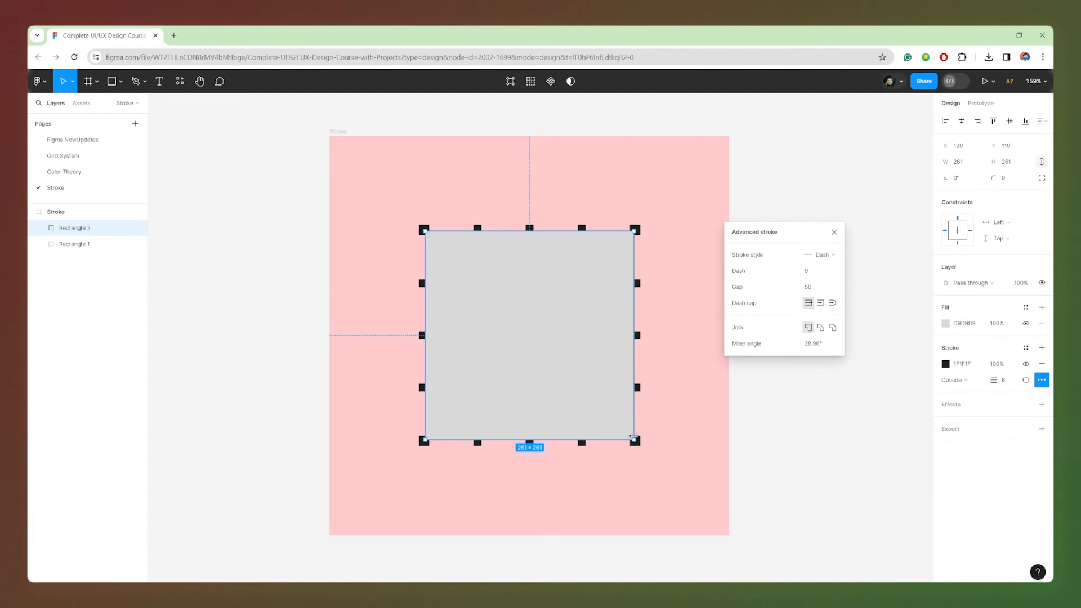
key("ctrl+z")
key("ctrl+z")
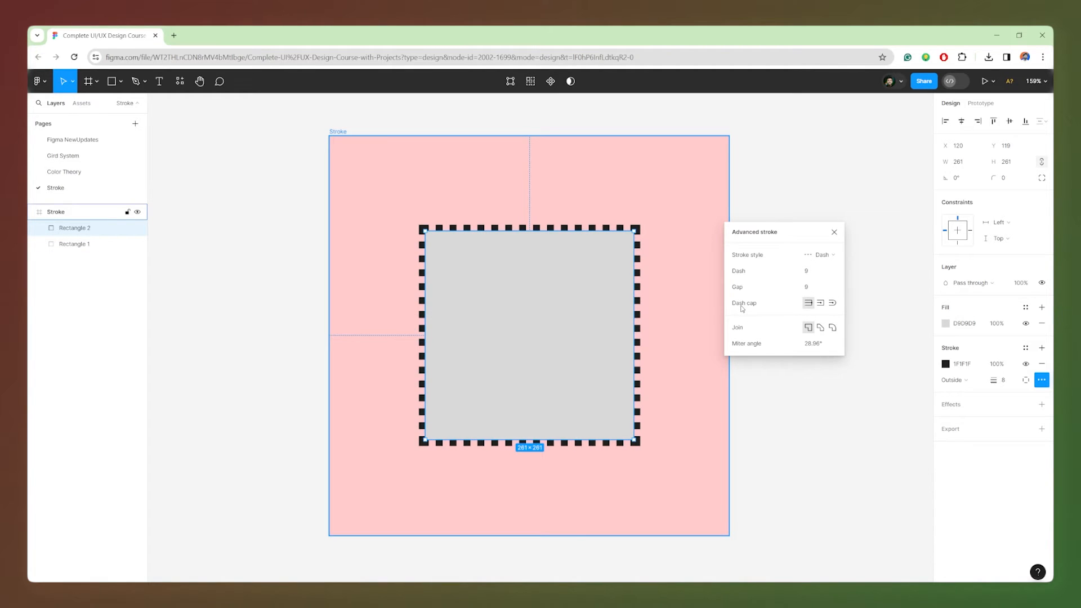
- Try the Square dash cap, settle on Round, and set the dash length to 19 with a gap of 0
left_click(821, 304)
left_click(835, 304)
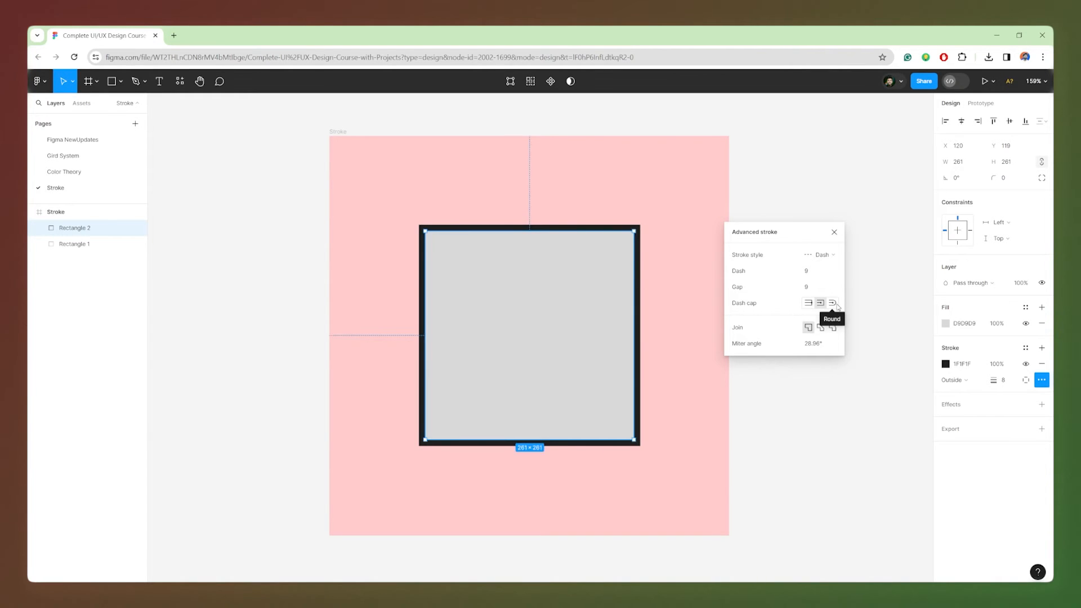
left_click(809, 272)
key("Up")
key("Up")
key("Up")
key("Up")
key("Up")
key("Up")
key("Up")
left_click(816, 292)
type("0")
key("Return")
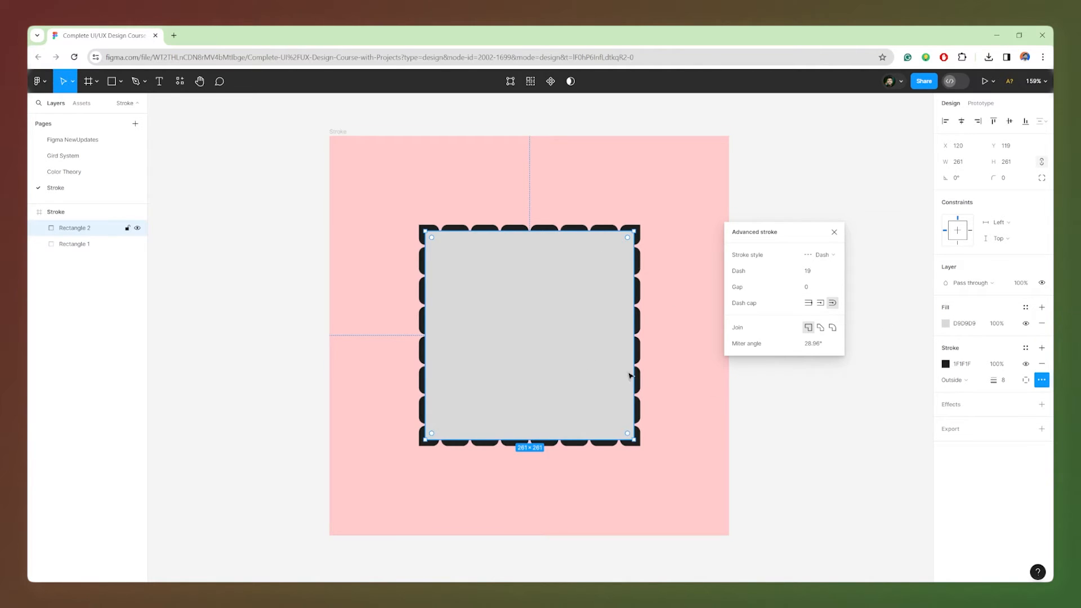
- Align the dashed stroke to Outside and set its thickness to 6
left_click(954, 381)
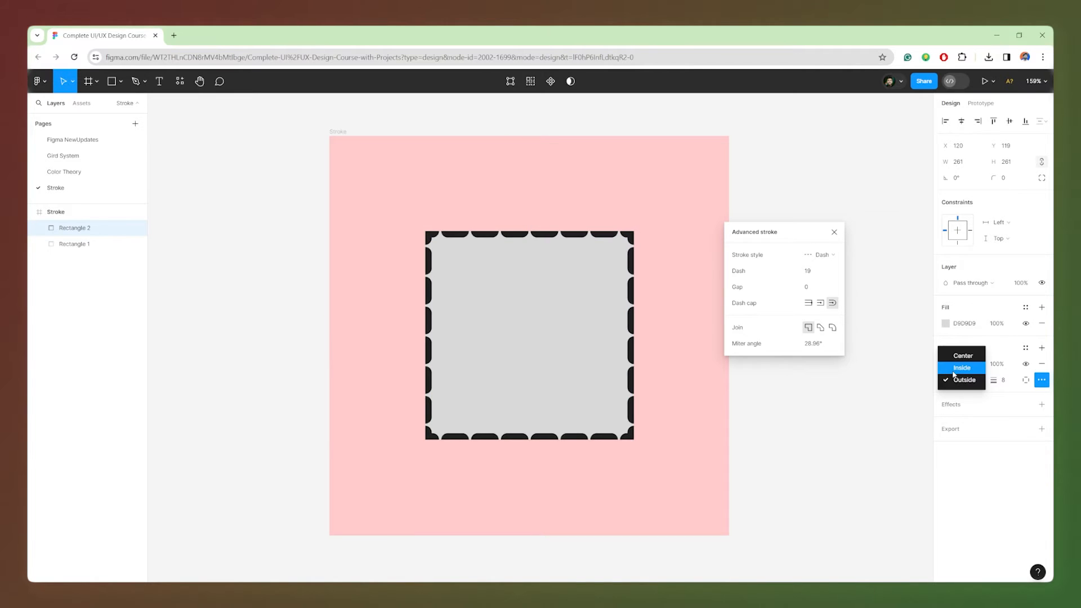
left_click(957, 383)
left_click(809, 272)
left_click_drag(994, 380, 991, 380)
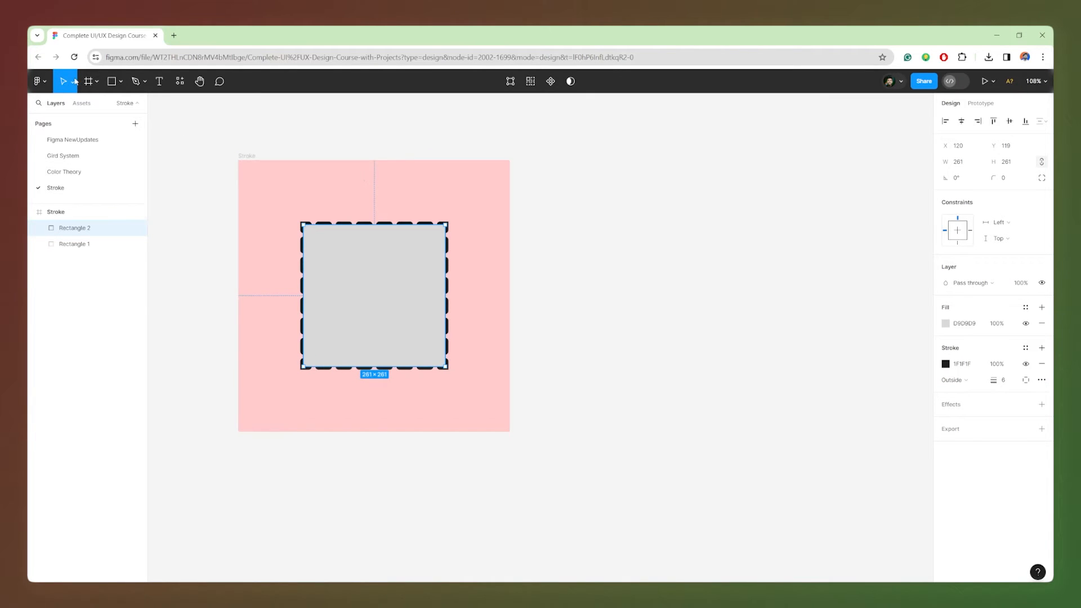
- Create a 500 × 500 frame beside the pink Stroke frame
left_click(96, 82)
left_click(129, 105)
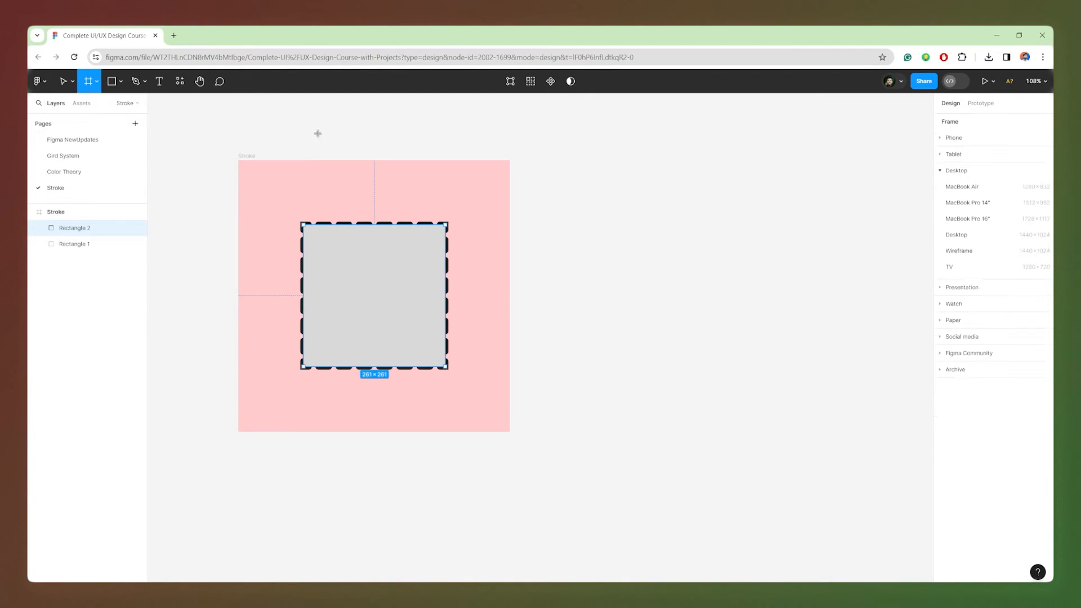
left_click_drag(546, 159, 813, 431)
left_click(964, 179)
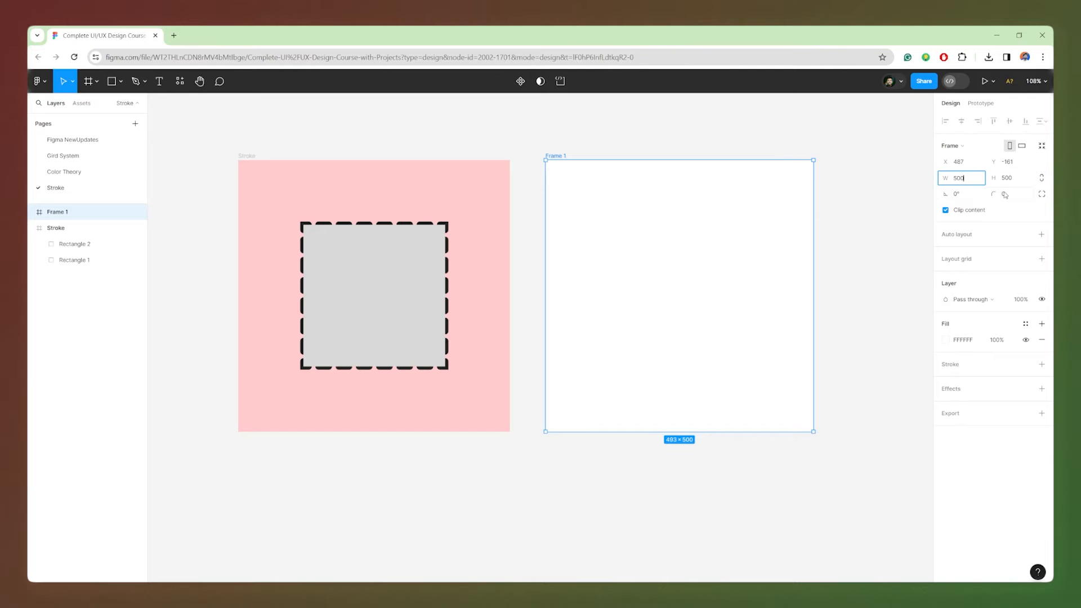
type("500")
key("Return")
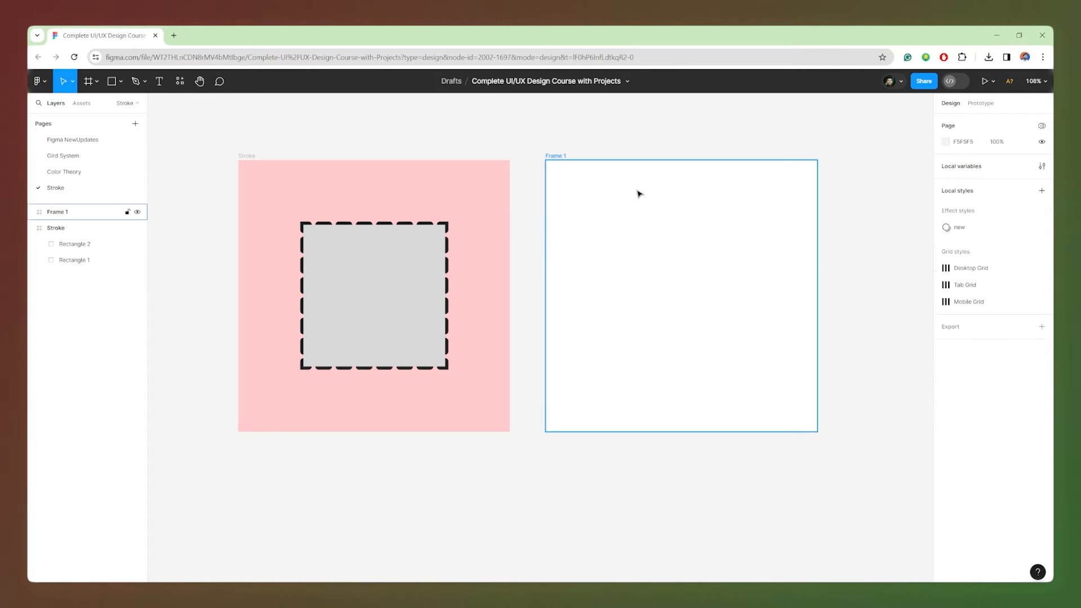
- Rename the new frame as Effects
double_click(564, 157)
type("Effecys")
key("BackSpace")
key("BackSpace")
type("ts")
key("Return")
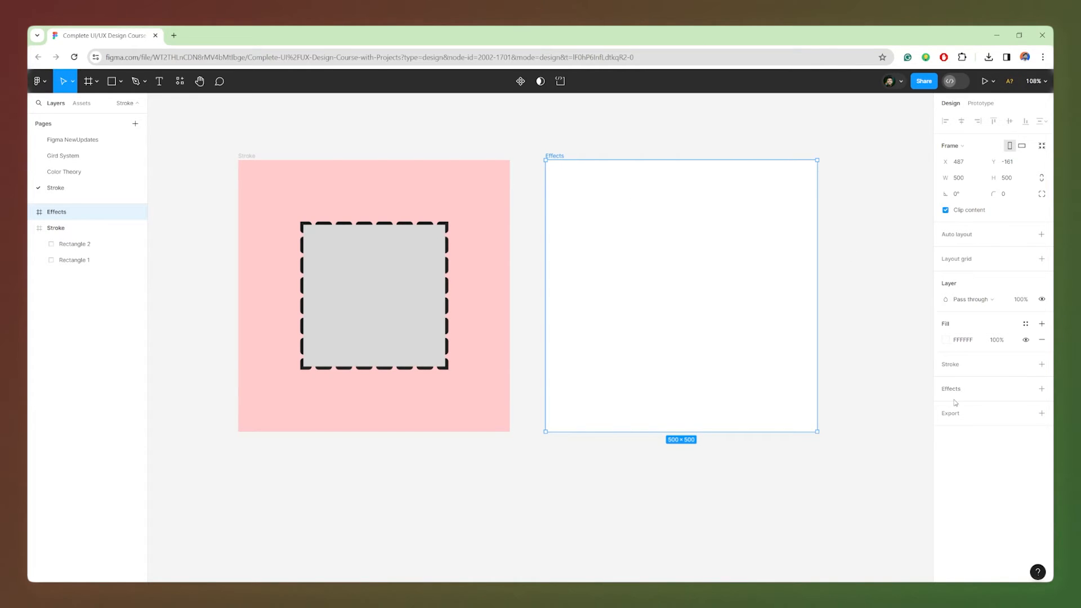
- Fill the Effects frame with light green A9FFBC
left_click(946, 341)
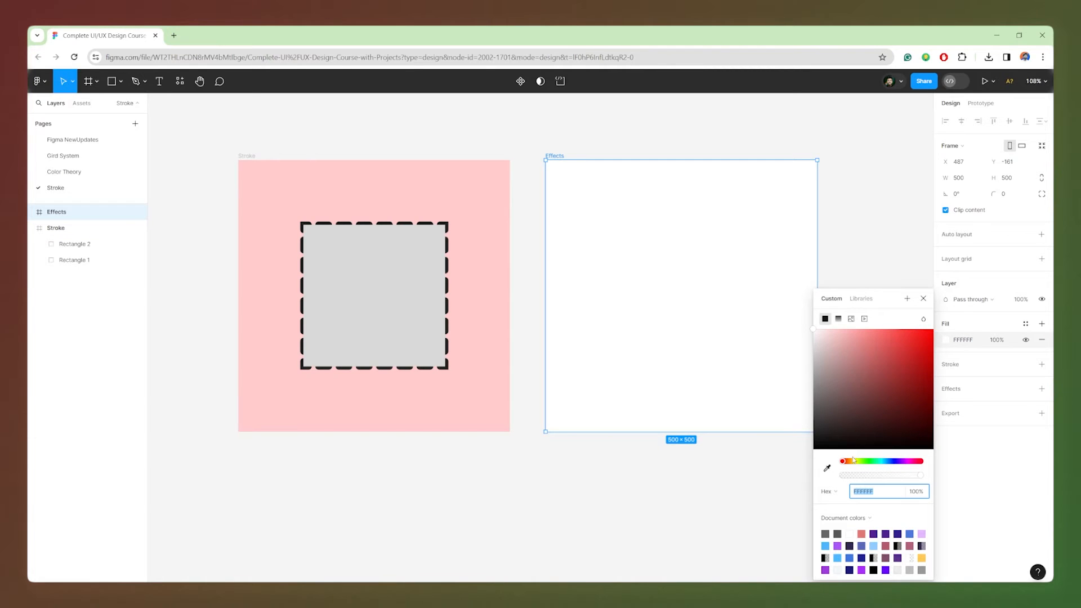
left_click_drag(852, 463, 857, 463)
left_click_drag(848, 353, 834, 324)
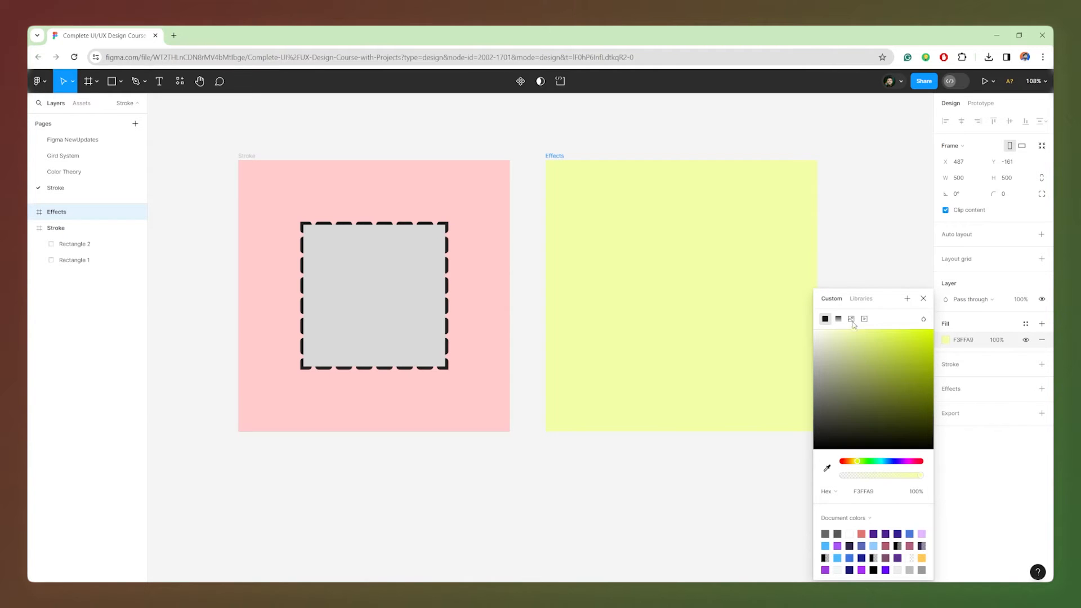
left_click_drag(859, 463, 873, 464)
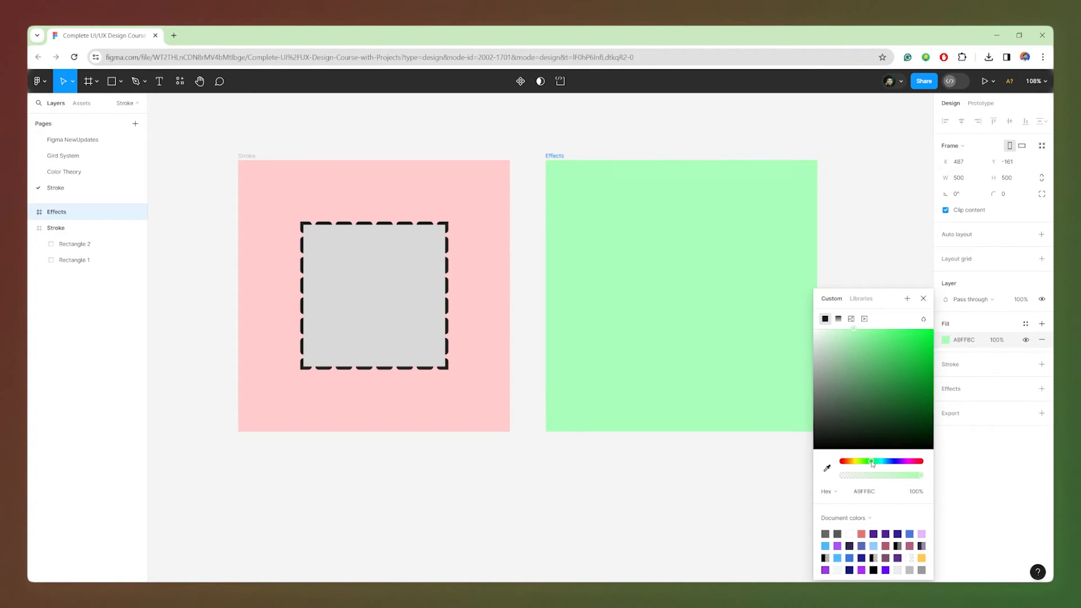
left_click(873, 234)
- Draw a 260 × 260 square centred in the Effects frame
scroll(816, 164, "up", 4)
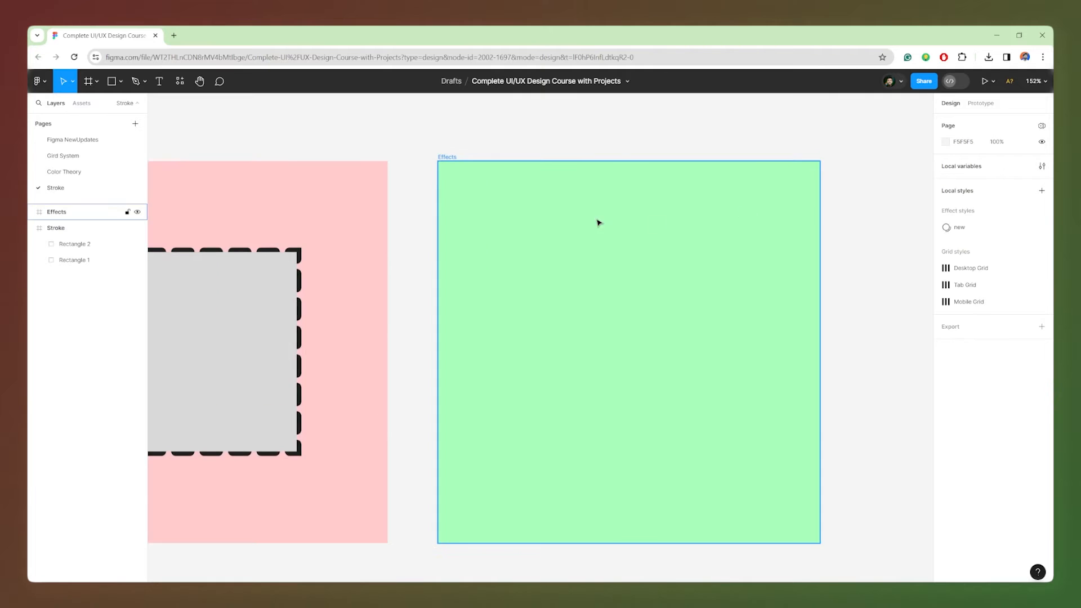
scroll(599, 223, "down", 2)
left_click(652, 252)
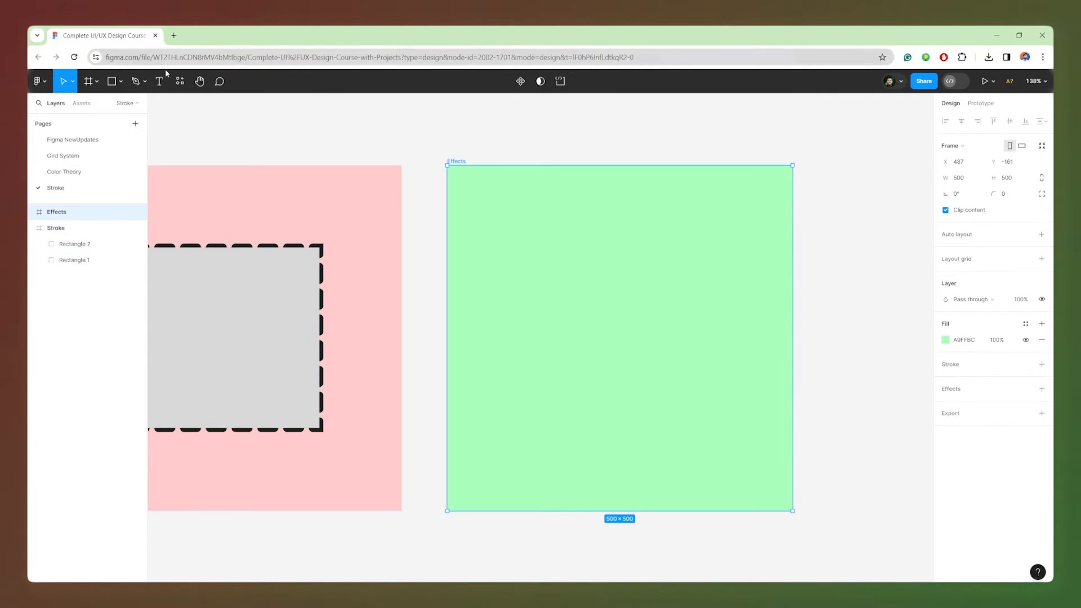
left_click(112, 81)
left_click_drag(530, 248, 710, 428)
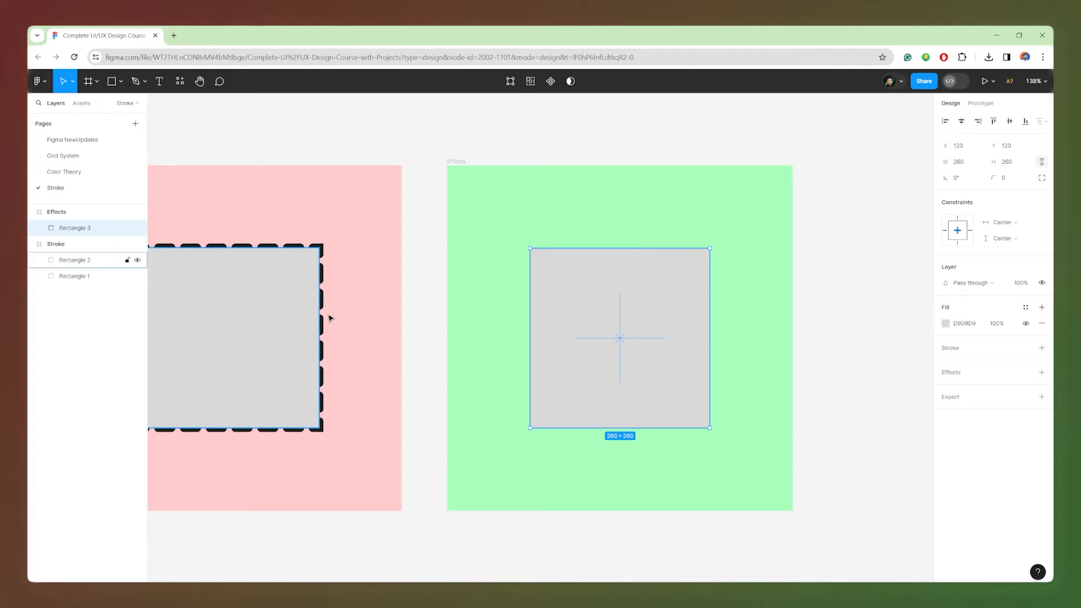
- Change the new square's fill to the near-white grey F1F1F1
left_click(946, 324)
left_click_drag(833, 337, 816, 339)
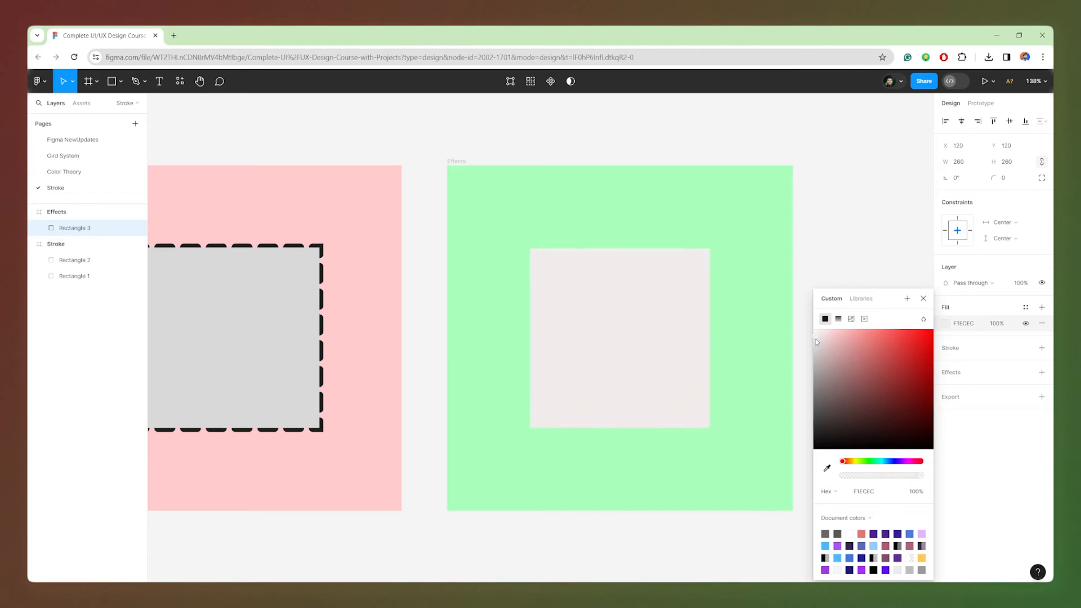
left_click(923, 299)
- Add a drop shadow to the near-white square with X 12, Y 7, blur 19.3 and spread 34
left_click(963, 374)
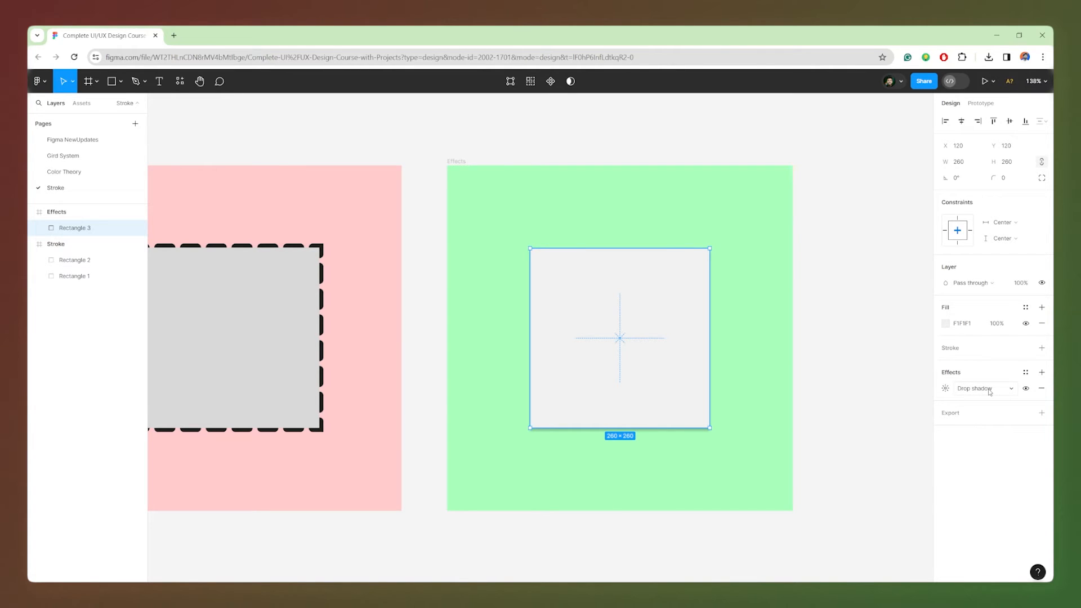
left_click(990, 389)
left_click(990, 389)
left_click(947, 390)
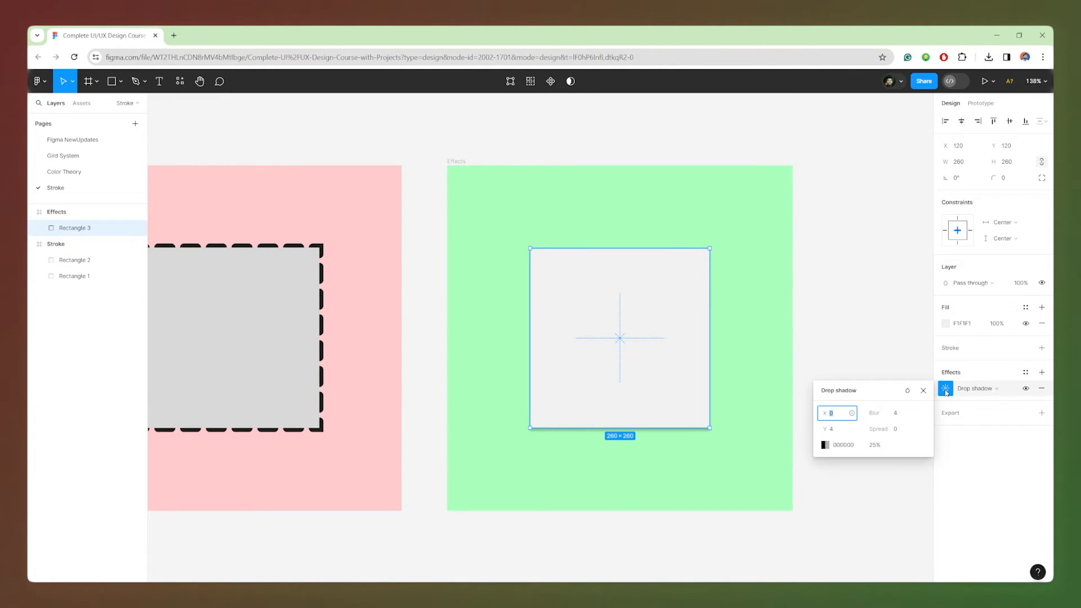
left_click_drag(824, 417, 70, 419)
left_click_drag(869, 428, 957, 431)
left_click_drag(874, 430, 862, 442)
- Try the drop shadow in red FF1A1A at 39% opacity and in document colour E17773 at 27%
left_click(826, 445)
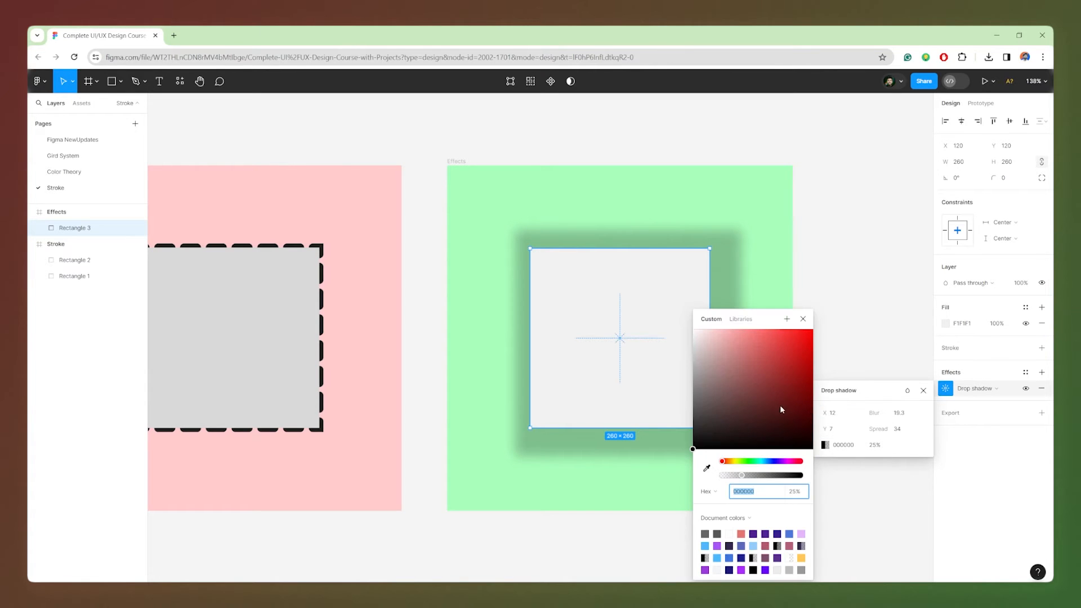
left_click_drag(767, 326, 901, 274)
mouse_move(857, 338)
left_mouse_down()
mouse_move(833, 338)
mouse_move(834, 291)
mouse_move(918, 278)
mouse_move(937, 251)
left_mouse_up()
mouse_move(876, 424)
left_mouse_down()
mouse_move(920, 424)
mouse_move(892, 424)
left_mouse_up()
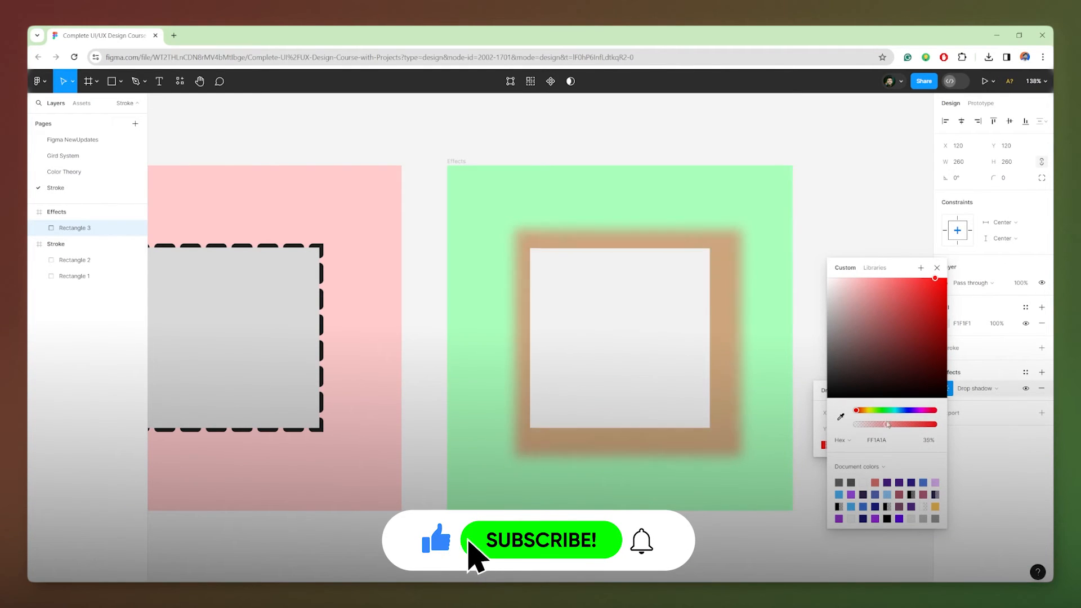
left_click(876, 482)
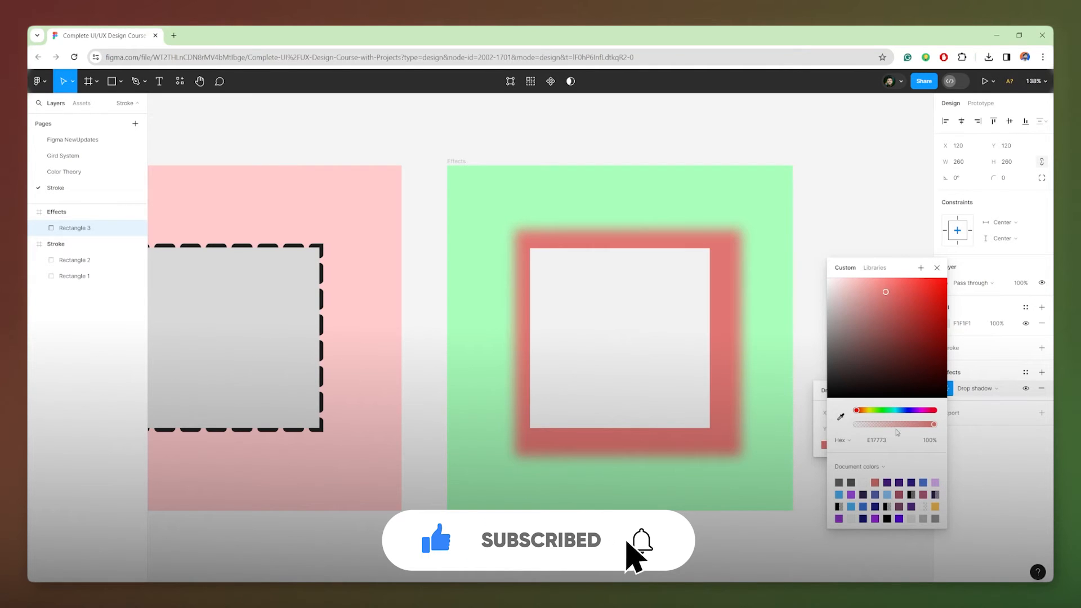
left_click_drag(901, 425, 877, 425)
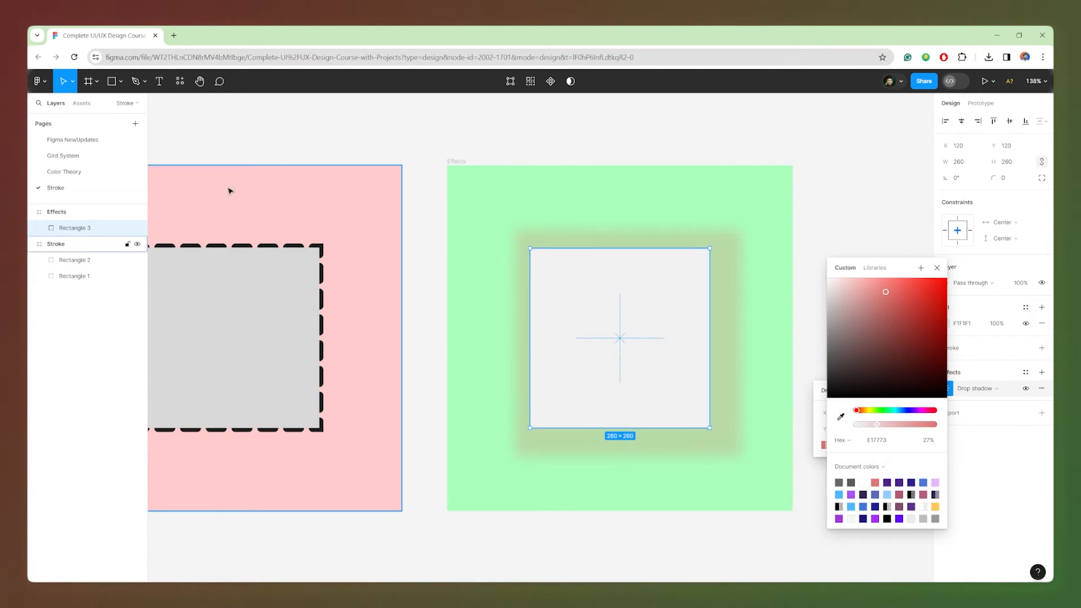
- Sample the pink Stroke frame as the drop shadow's colour and darken it to 242424
left_click(841, 417)
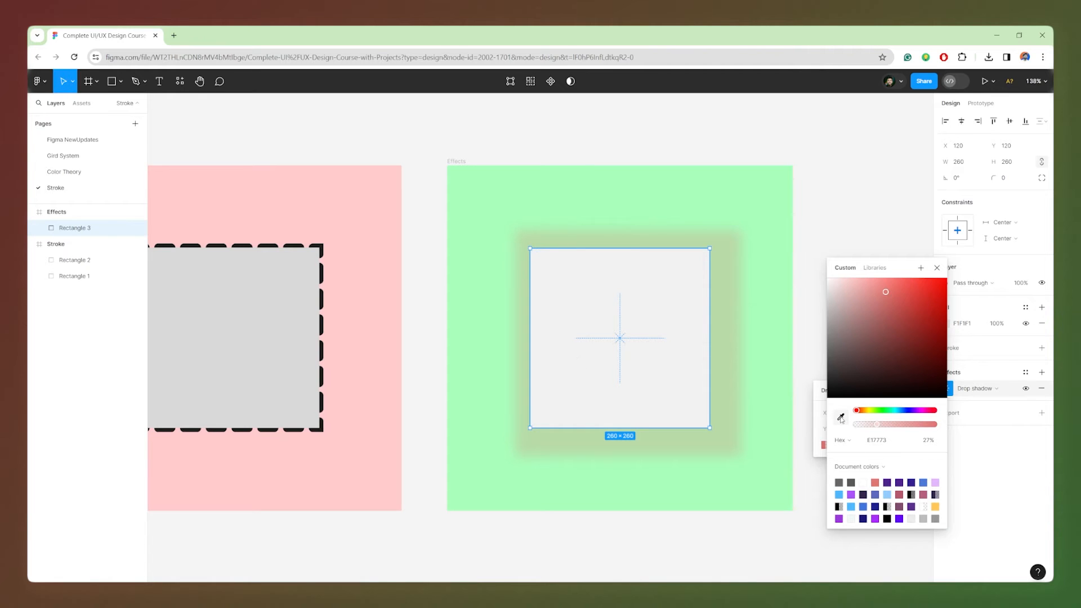
left_click(350, 241)
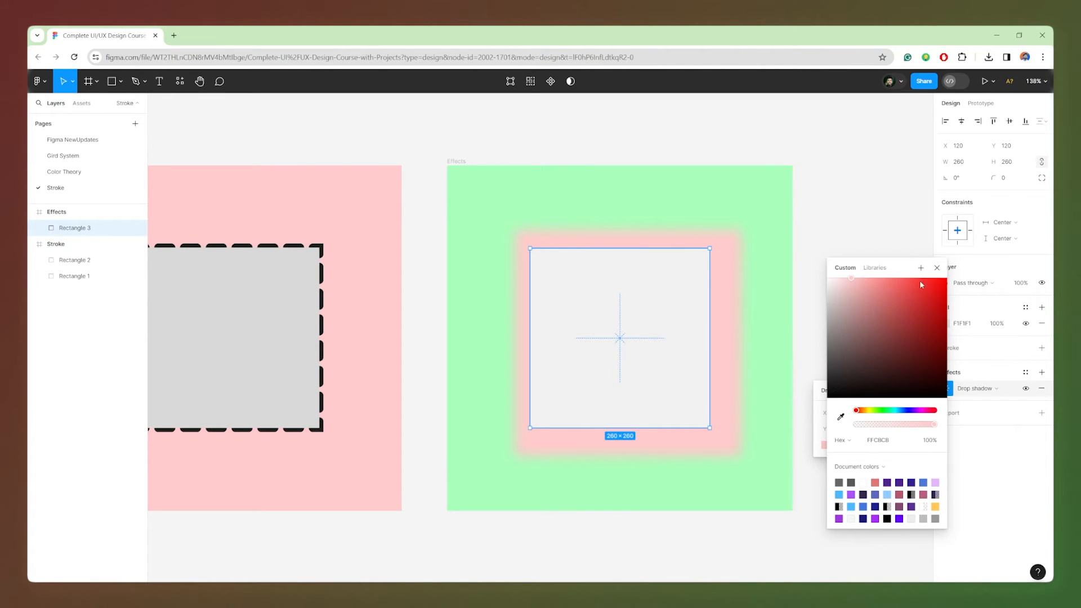
left_click_drag(928, 311, 828, 381)
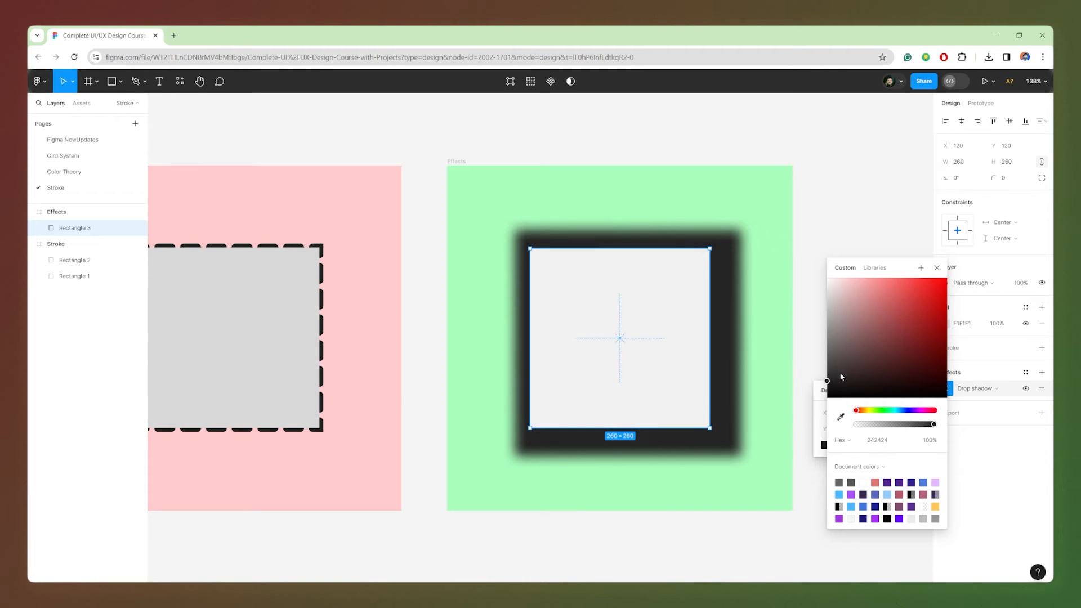
- Set the drop shadow's opacity to 25% and reduce its spread to 0
left_click(937, 268)
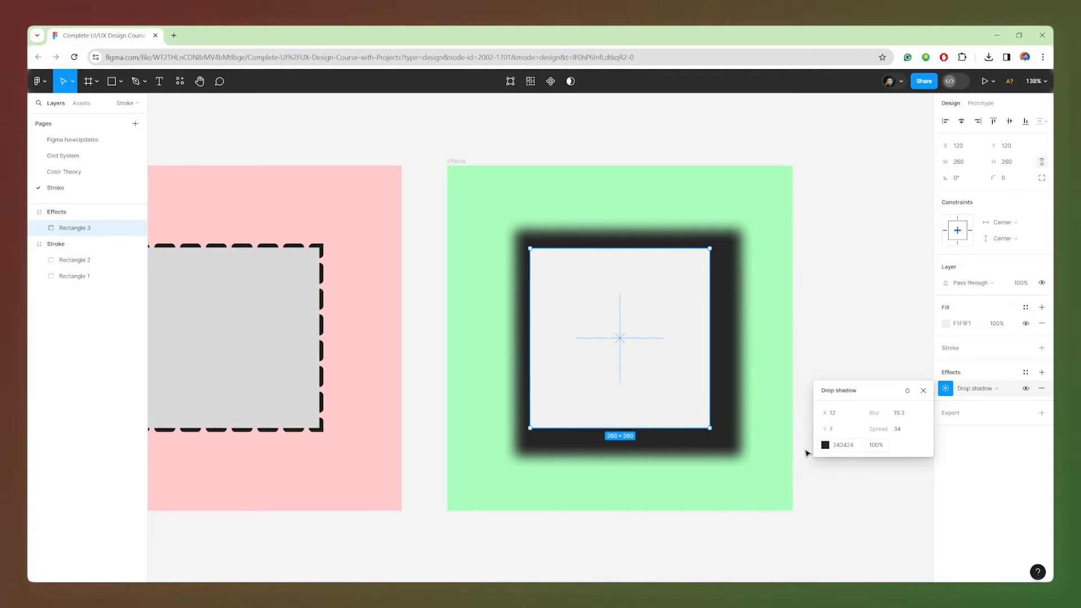
left_click(825, 445)
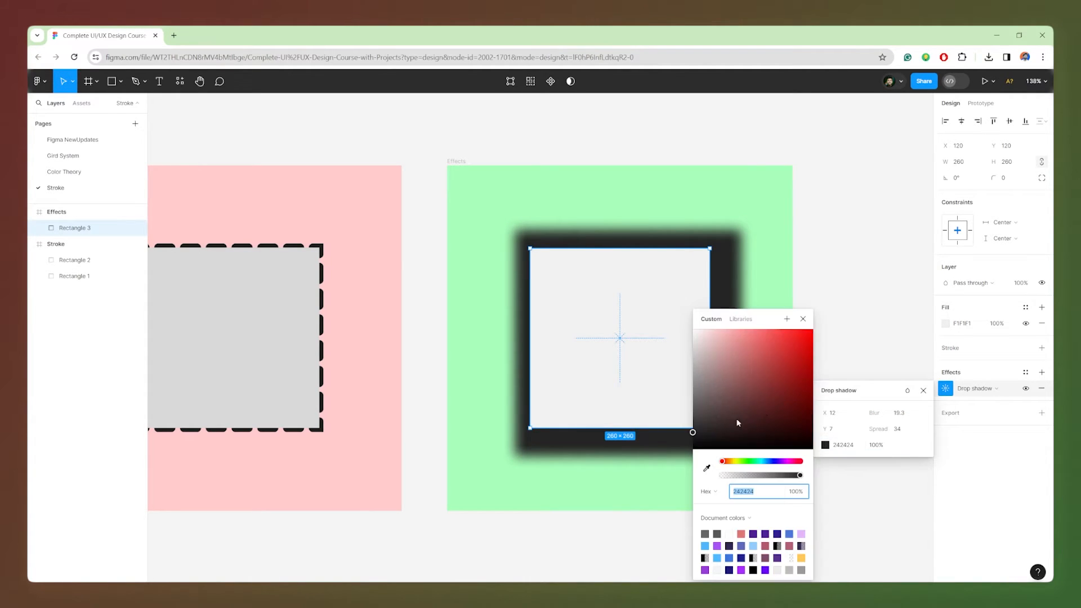
left_click(803, 319)
left_click(880, 445)
type("25")
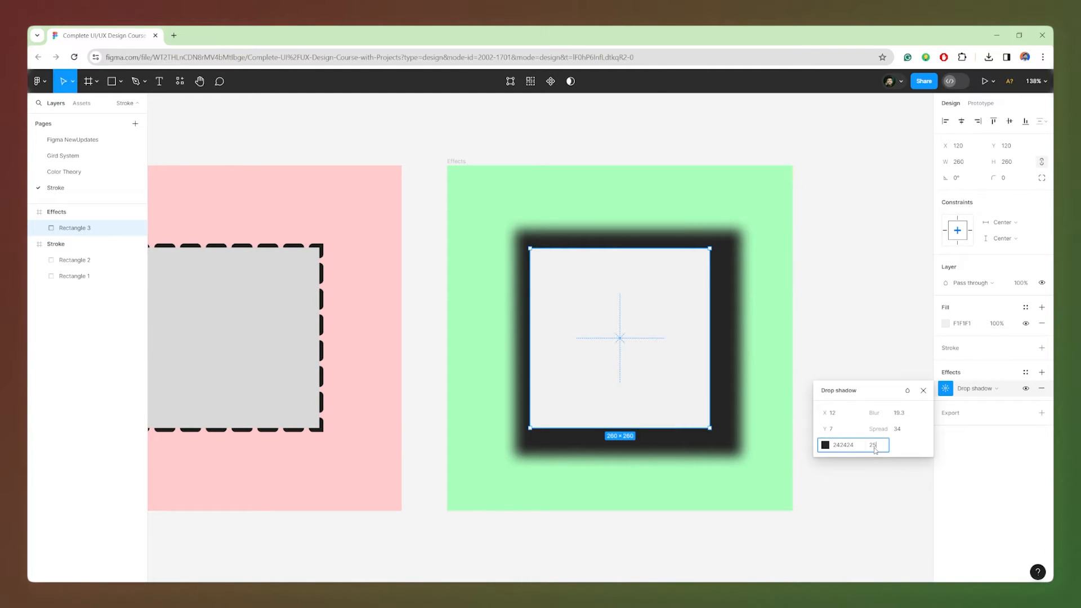
key("Return")
left_click_drag(887, 429, 853, 429)
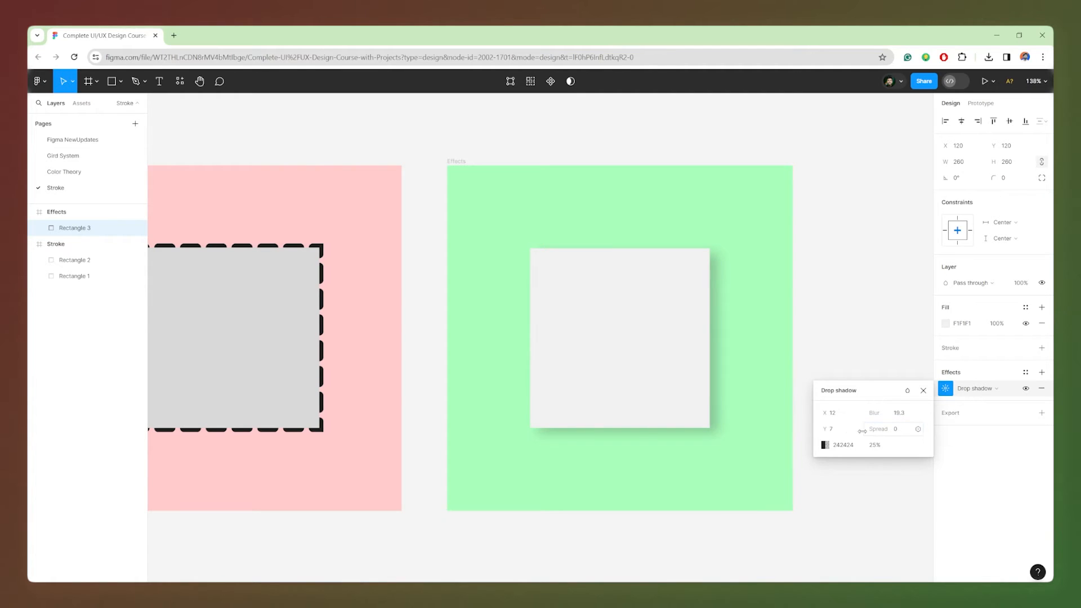
- Set the drop shadow's offset to X 10 and Y 3 and its blur to 23.9
left_click_drag(826, 429, 827, 429)
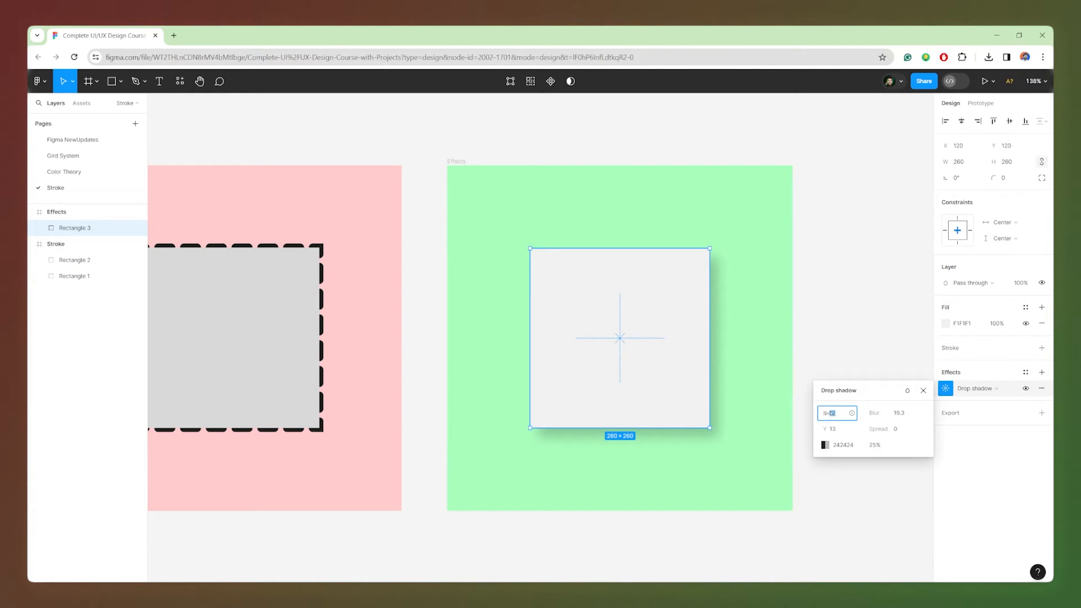
left_click(839, 431)
type("10")
key("Return")
left_click_drag(823, 429, 924, 415)
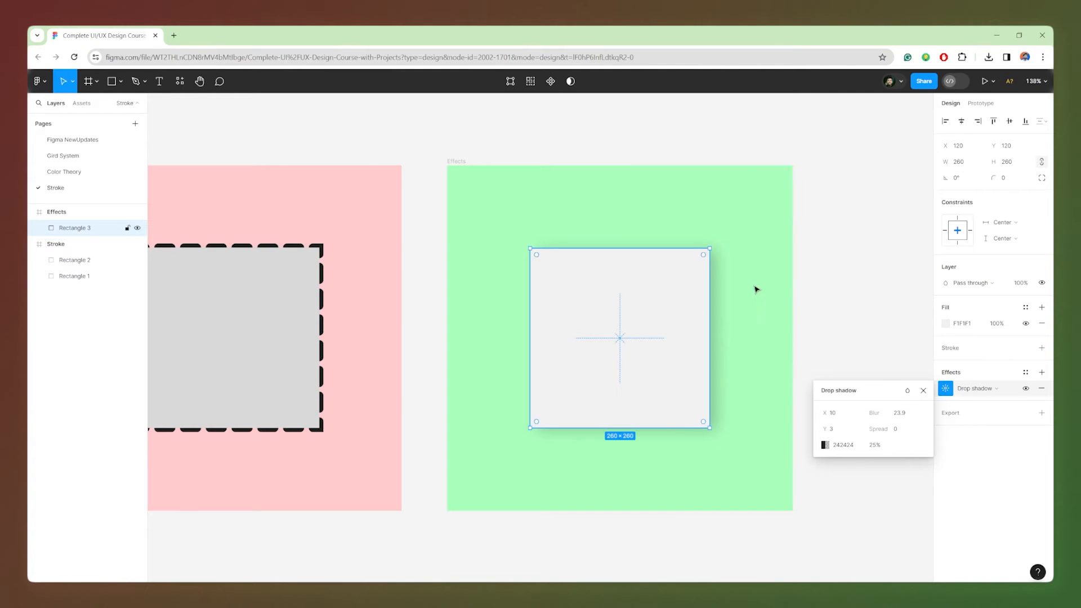
- Round the near-white square's corners with a radius of 15
left_click_drag(994, 178, 1035, 183)
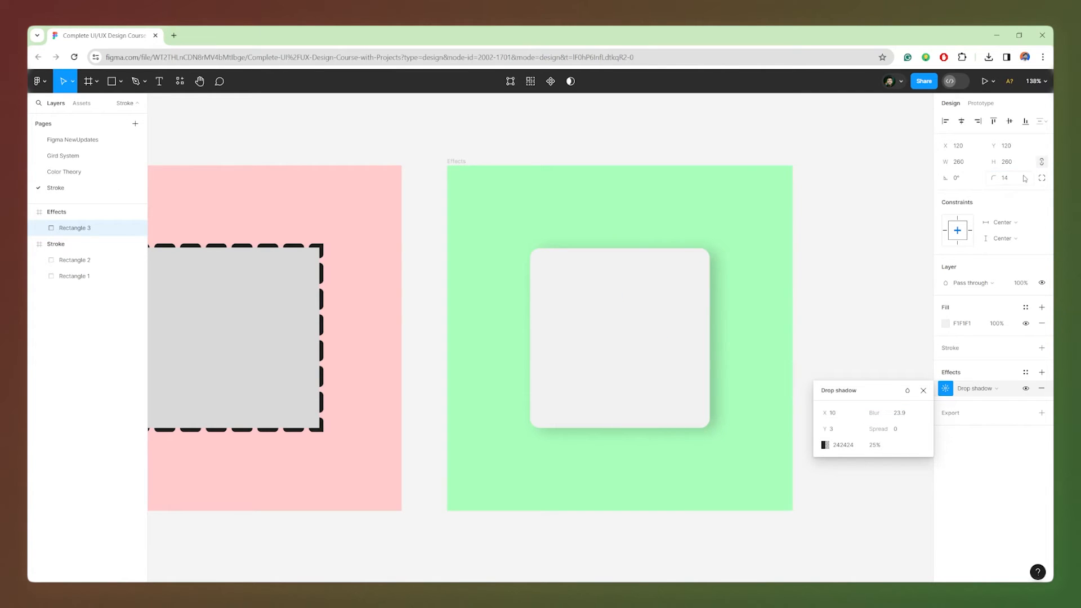
left_click(1011, 180)
type("15")
key("Return")
left_click(898, 280)
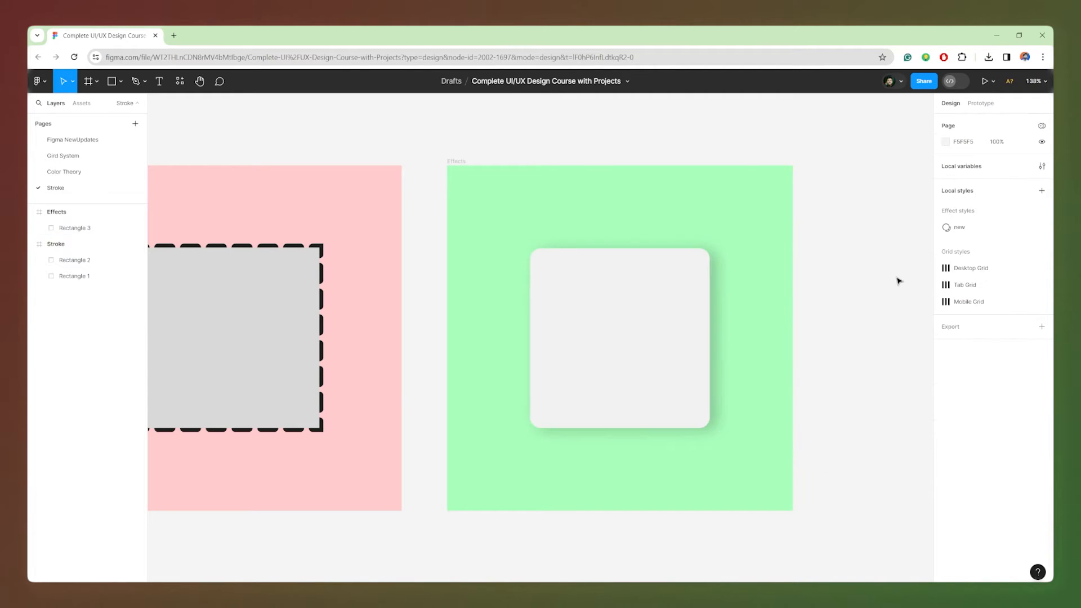
- Examine the rounded square's soft drop shadow at different zoom levels, with and without the selection outline
left_click(561, 354)
scroll(692, 316, "up", 3)
scroll(571, 282, "down", 4)
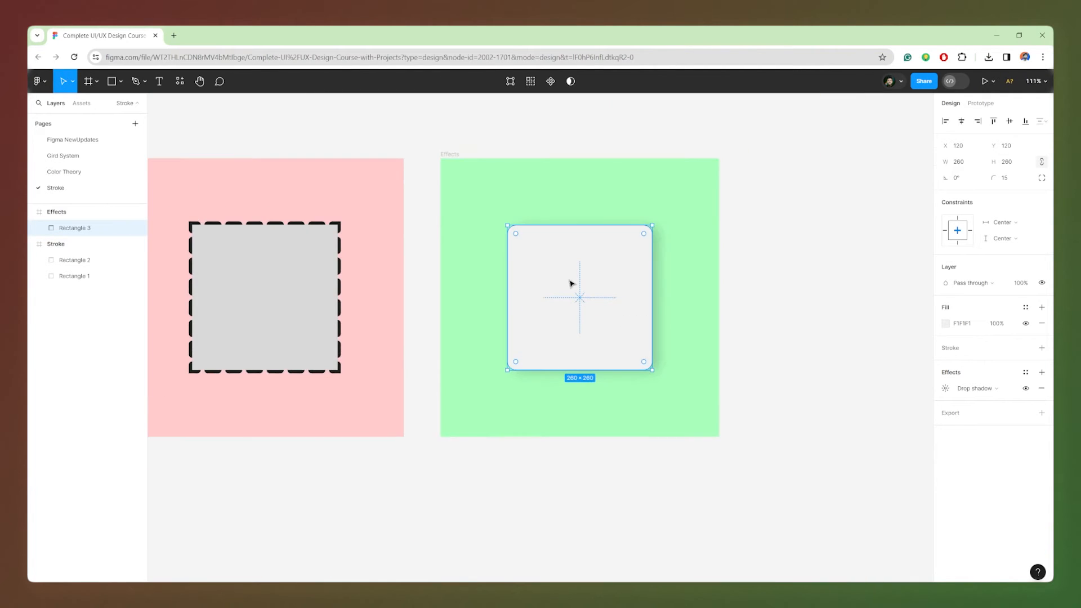
scroll(571, 282, "up", 3)
scroll(670, 316, "down", 2)
left_click(734, 290)
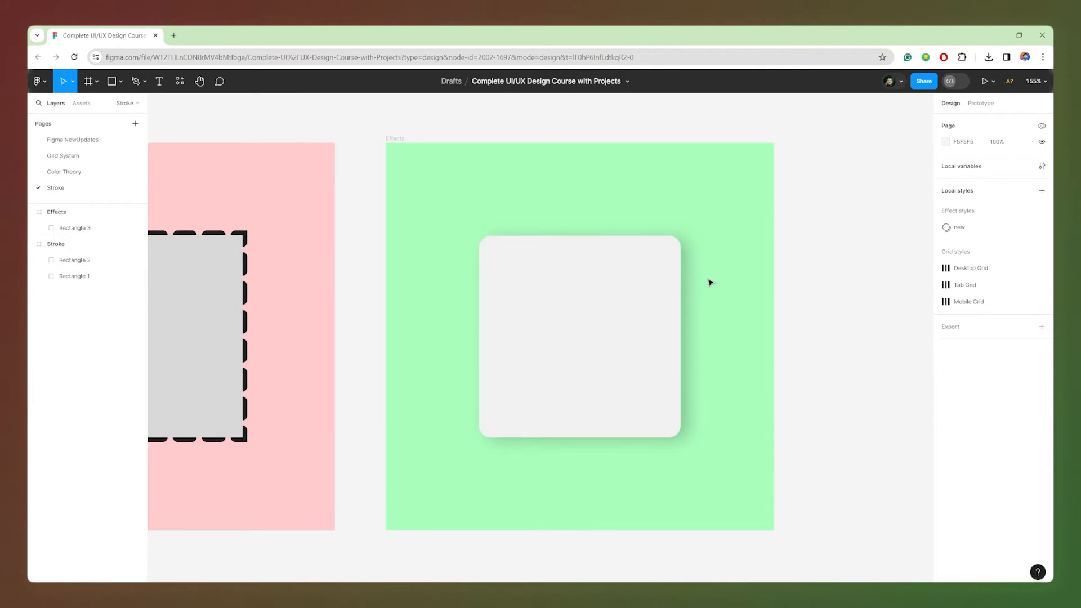
- Try an inner shadow on the square with a negative X offset, Y 6 and blur 4.7
left_click(642, 274)
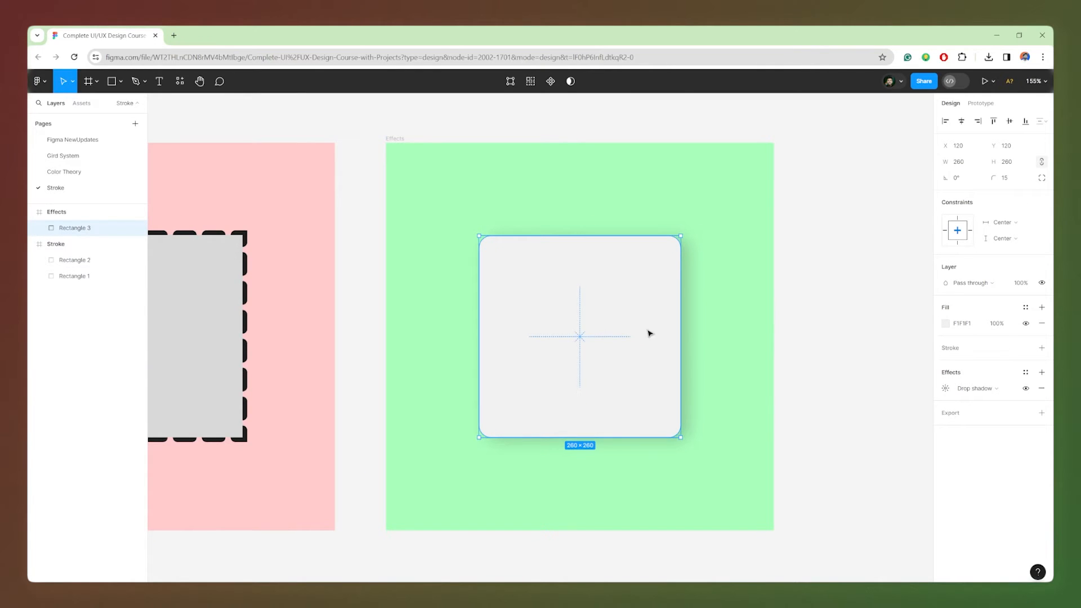
left_click(979, 390)
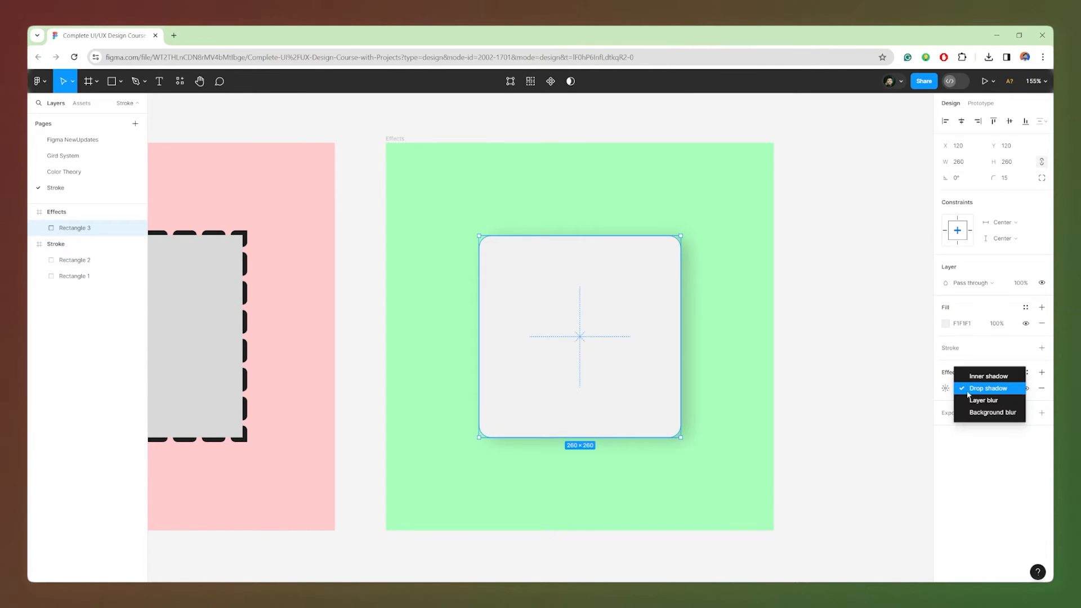
left_click(977, 376)
left_click(946, 388)
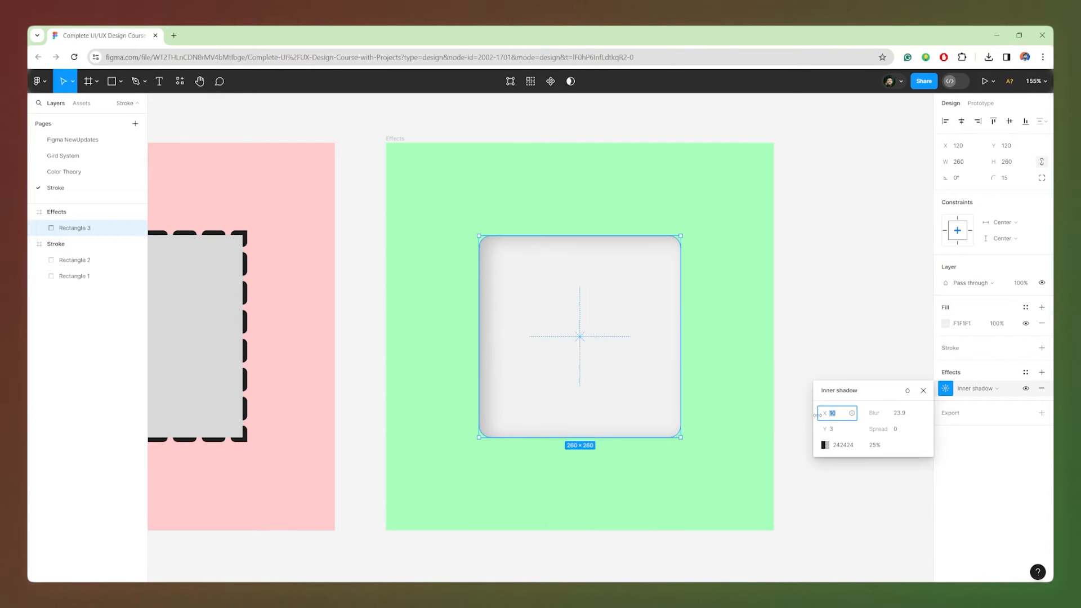
mouse_move(829, 413)
left_mouse_down()
mouse_move(788, 411)
mouse_move(812, 415)
left_mouse_up()
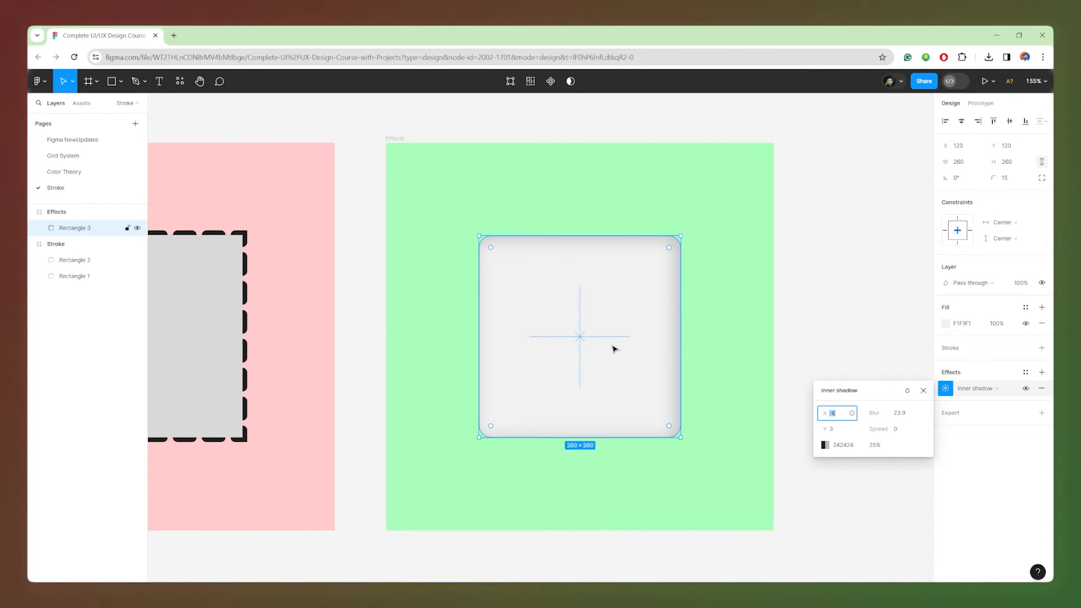
left_click_drag(827, 429, 686, 424)
left_click_drag(879, 433, 878, 434)
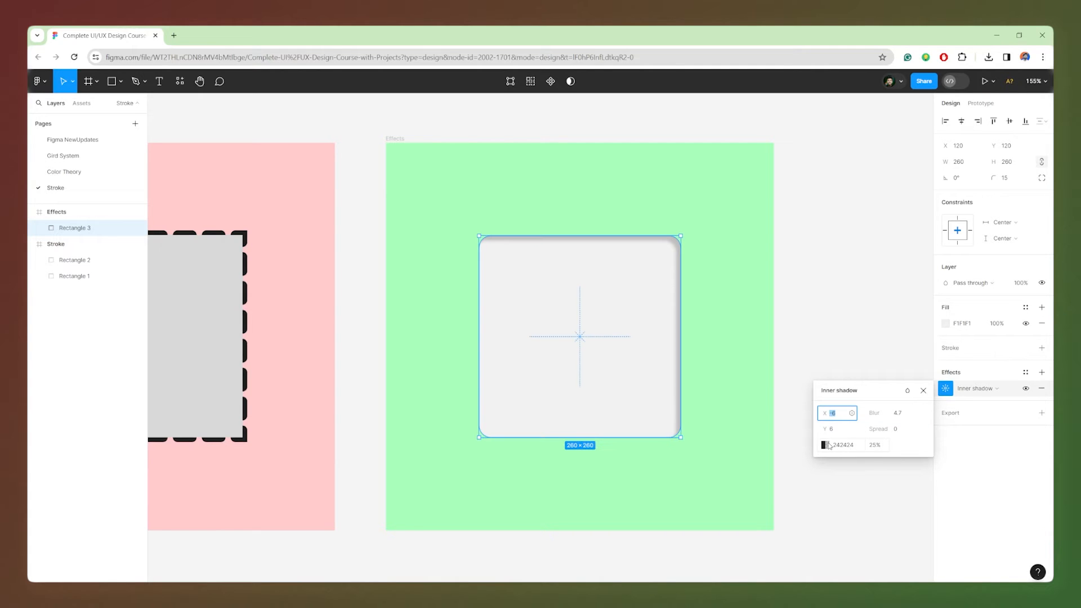
left_click(923, 390)
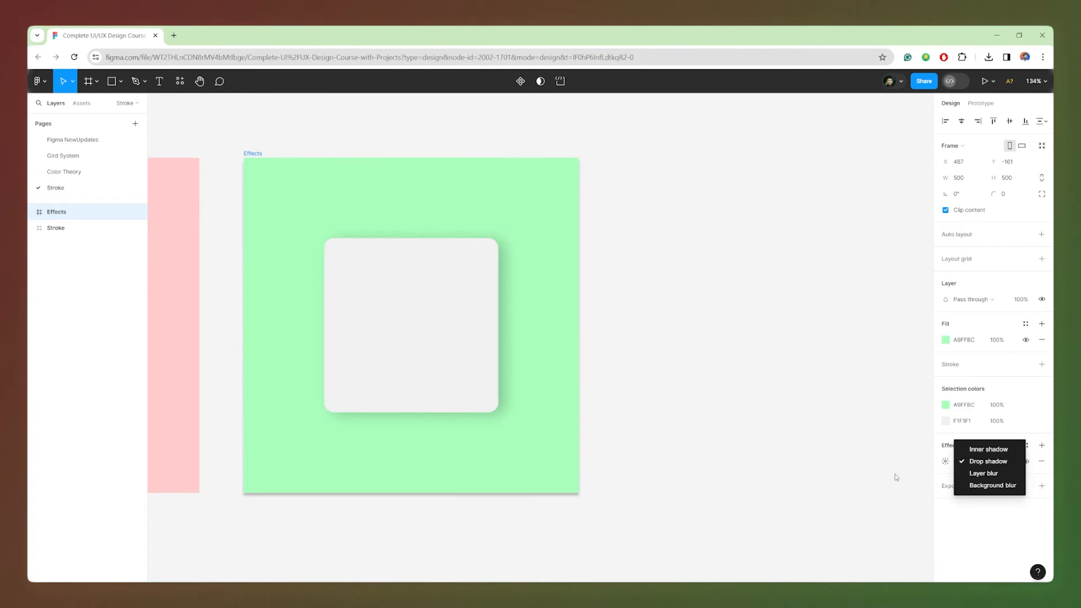
- Remove the drop shadow effect from the green Effects frame
key("Escape")
left_click(1041, 464)
scroll(780, 268, "down", 3)
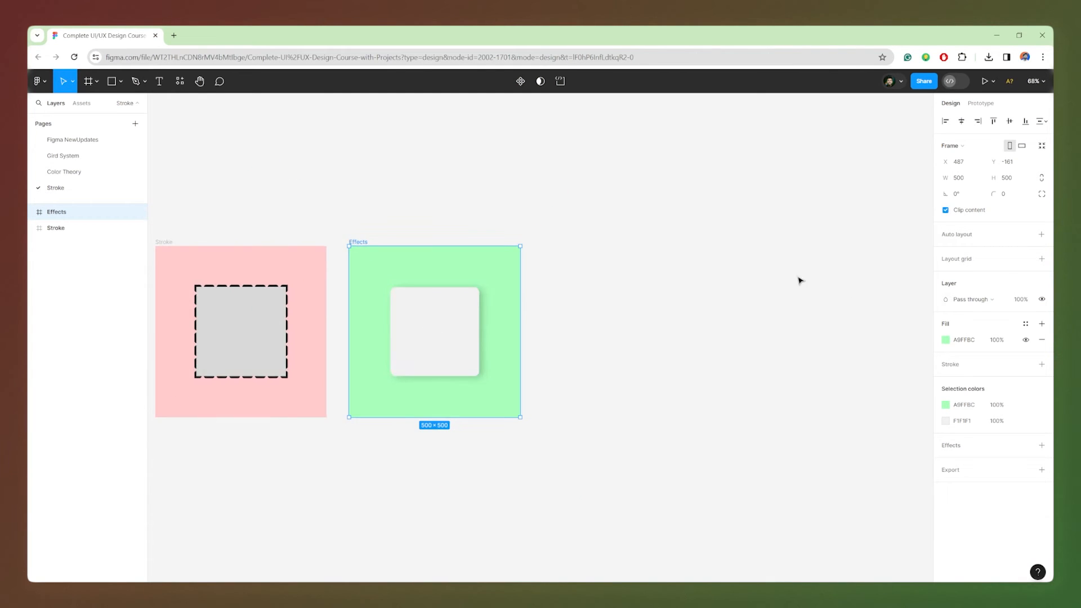
- Create a 500 × 500 white frame beside the Effects frame, level with its upper edge
scroll(641, 327, "up", 3)
scroll(391, 371, "up", 1)
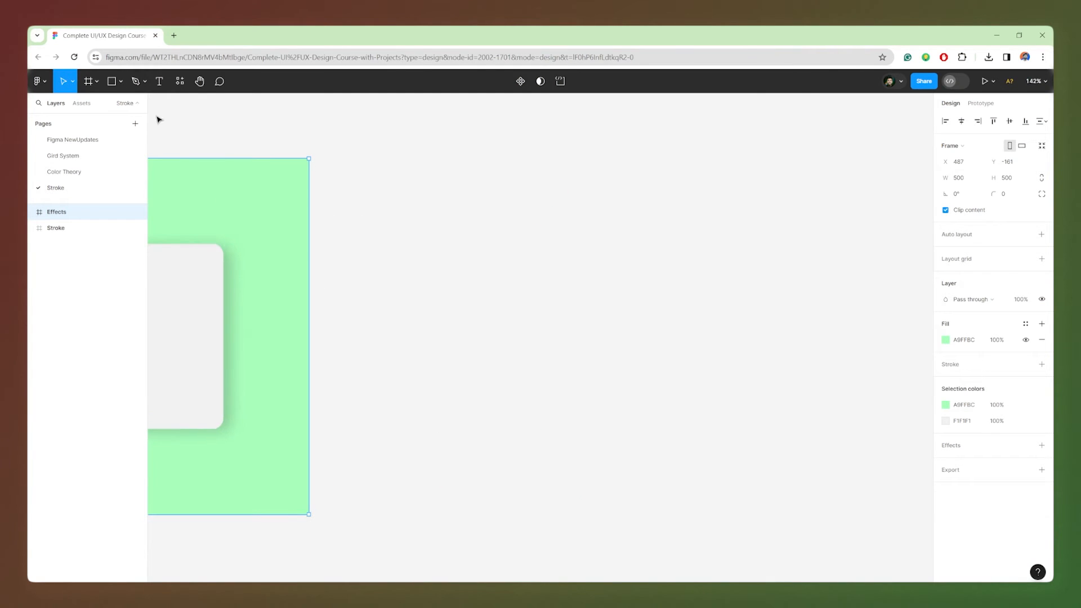
left_click(84, 89)
left_click_drag(374, 159, 732, 514)
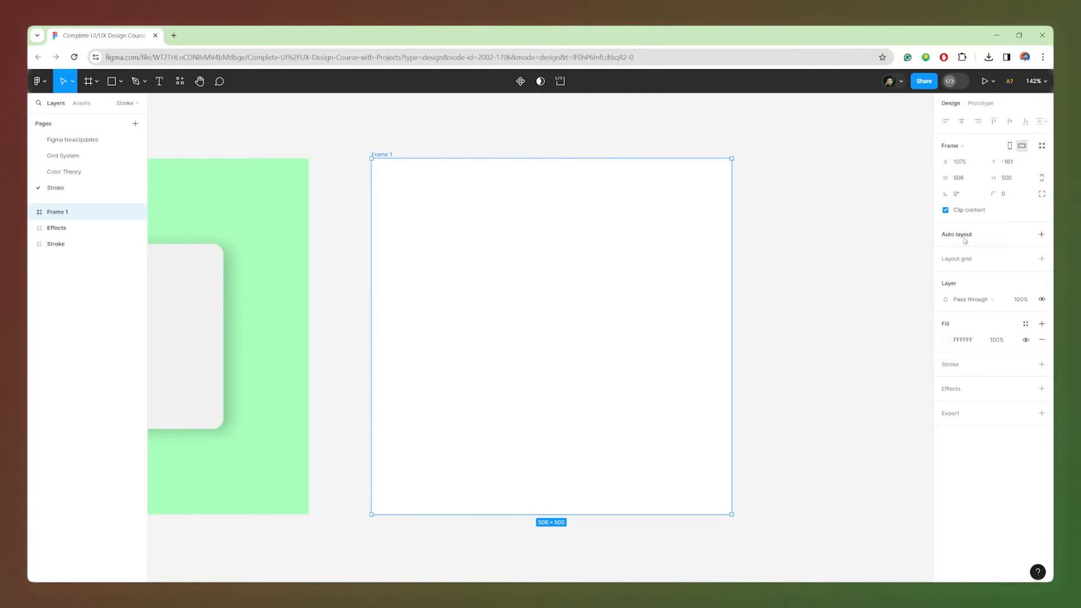
left_click(957, 180)
type("500")
left_click(826, 231)
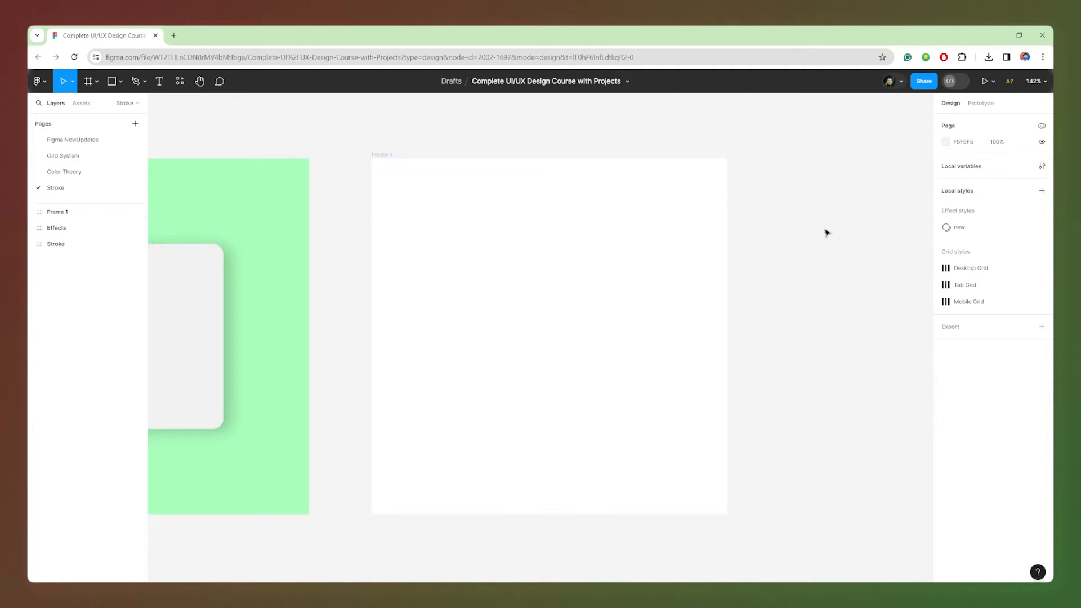
- Rename the new frame Layer Blur and cover it completely with a 500 × 500 rectangle
double_click(391, 155)
type("Layer Blur")
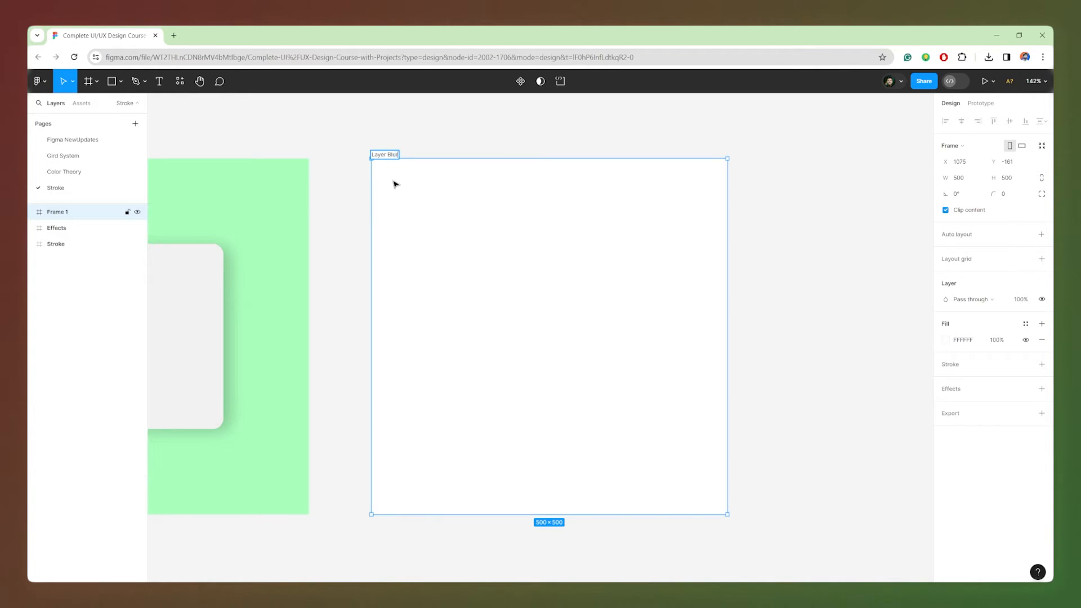
key("Return")
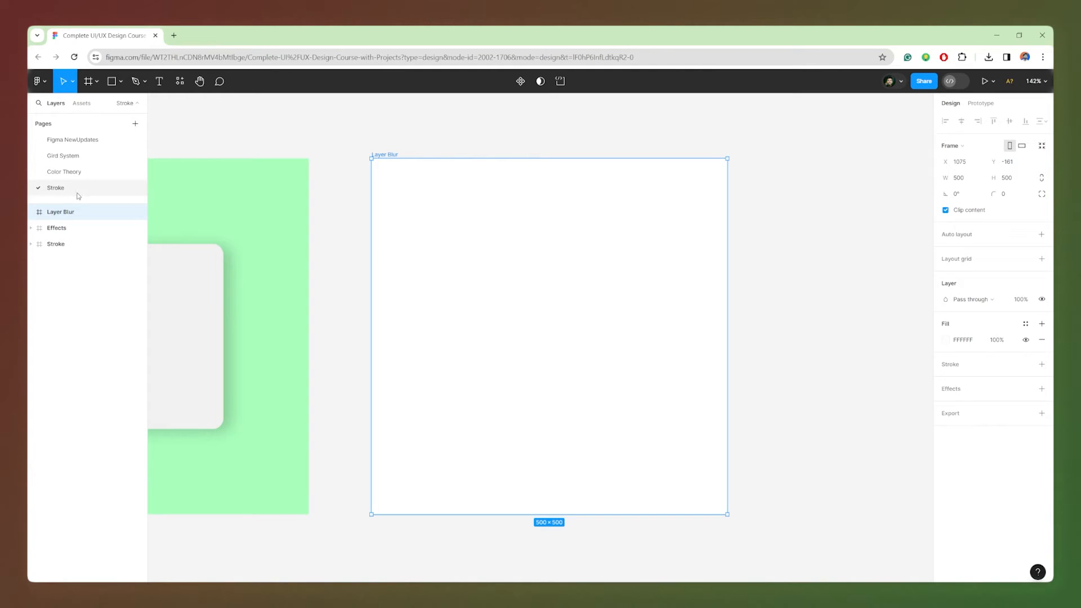
left_click(112, 86)
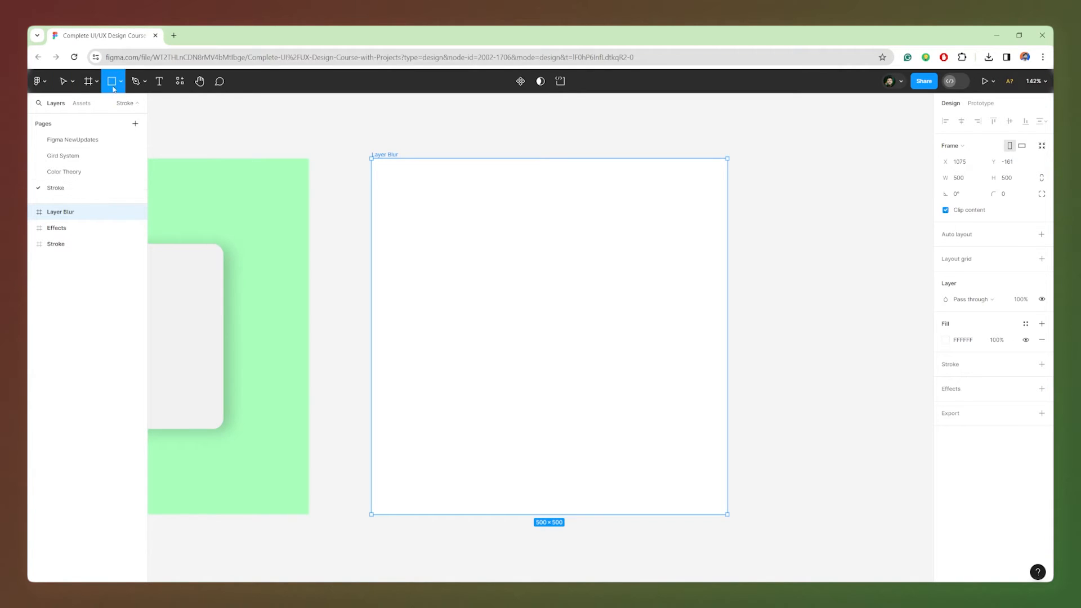
mouse_move(463, 218)
left_mouse_down()
mouse_move(695, 425)
mouse_move(727, 514)
left_mouse_up()
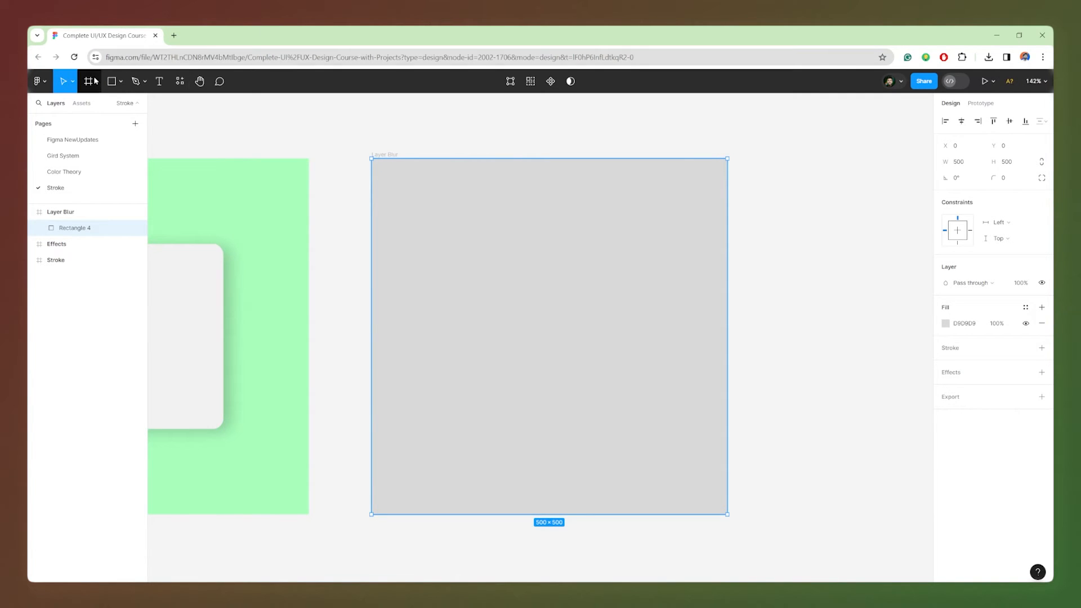
- Search the Unsplash plugin for "cat" and fill the rectangle with the black-and-white cat photo on a green background
left_click(38, 81)
mouse_move(82, 240)
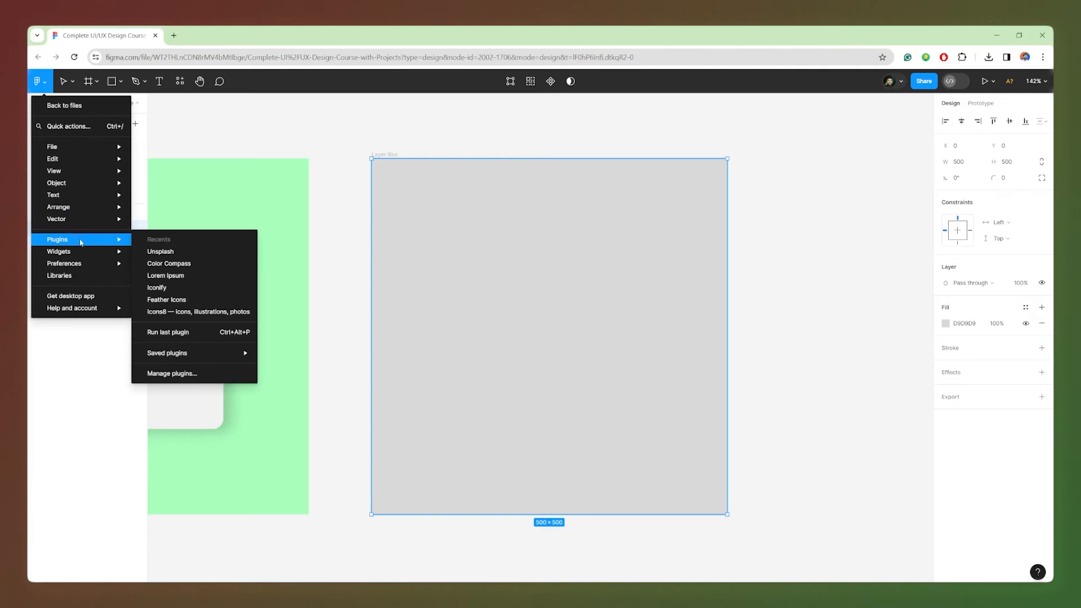
left_click(171, 254)
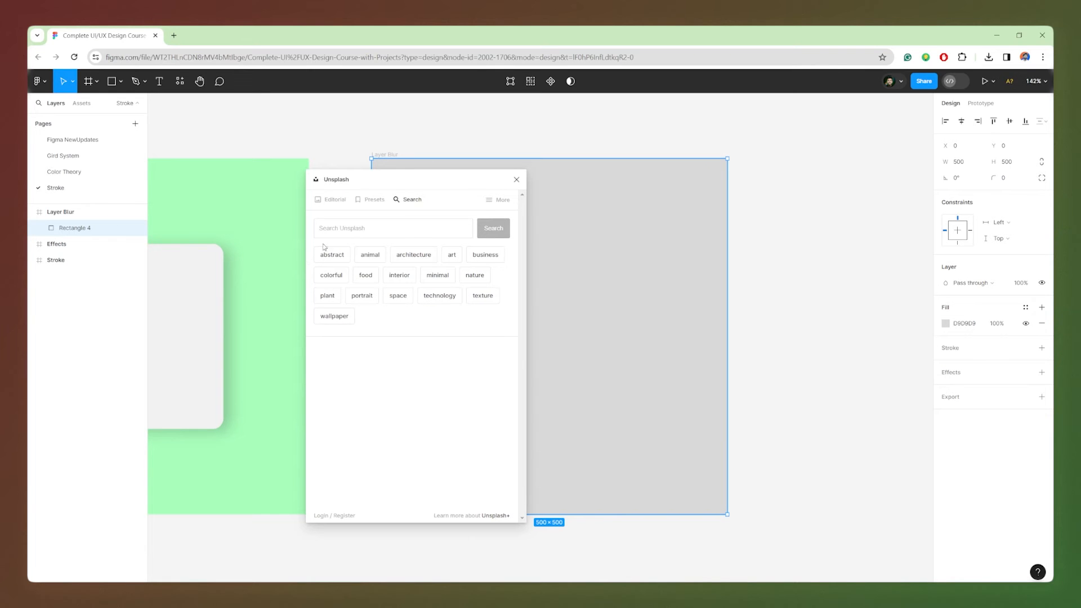
left_click(348, 225)
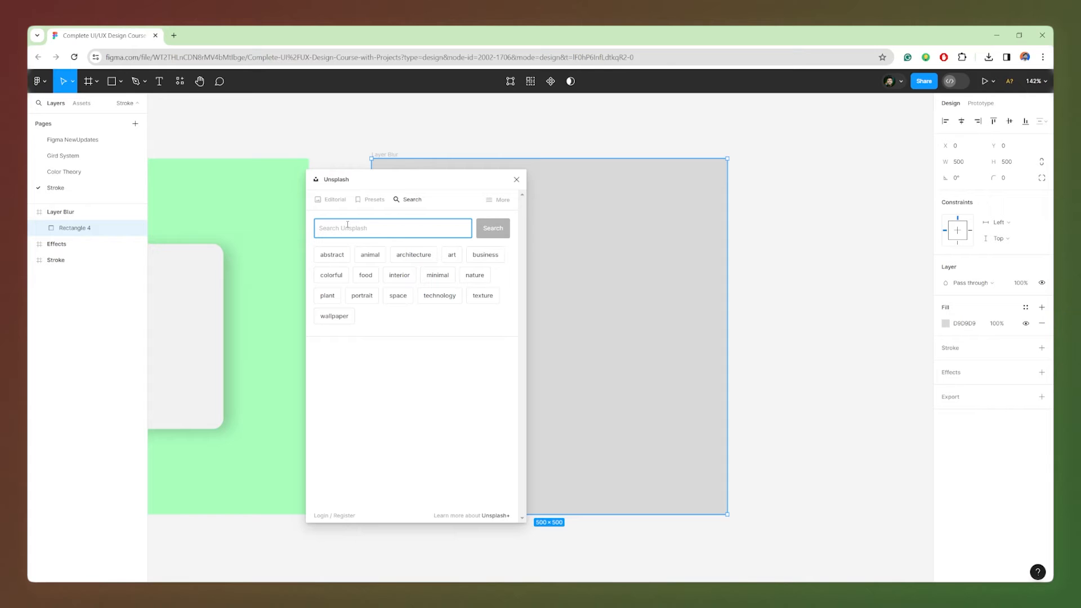
type("cat")
key("Return")
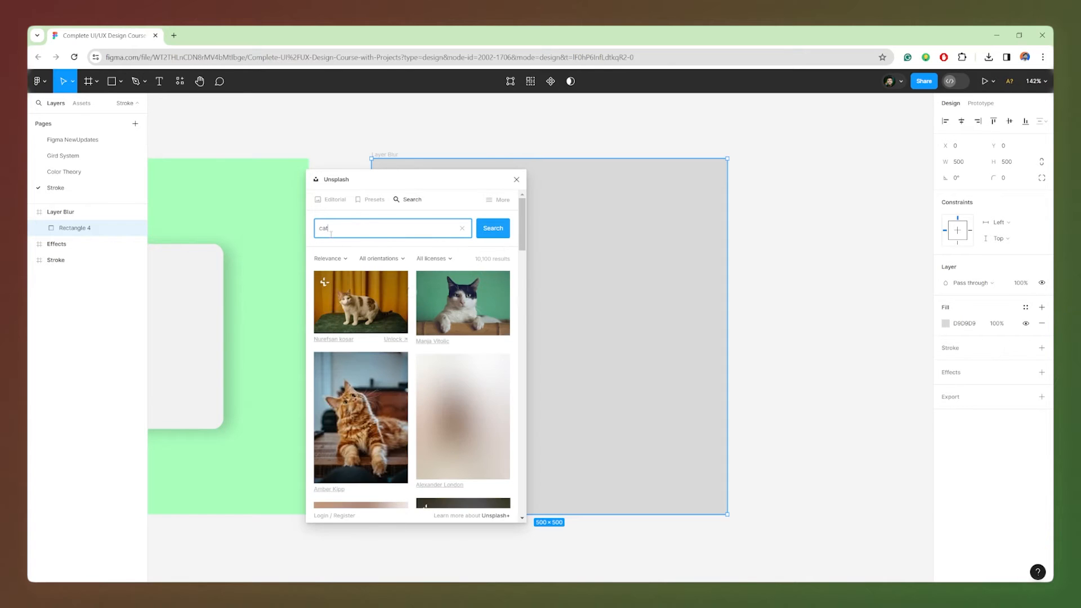
left_click(465, 308)
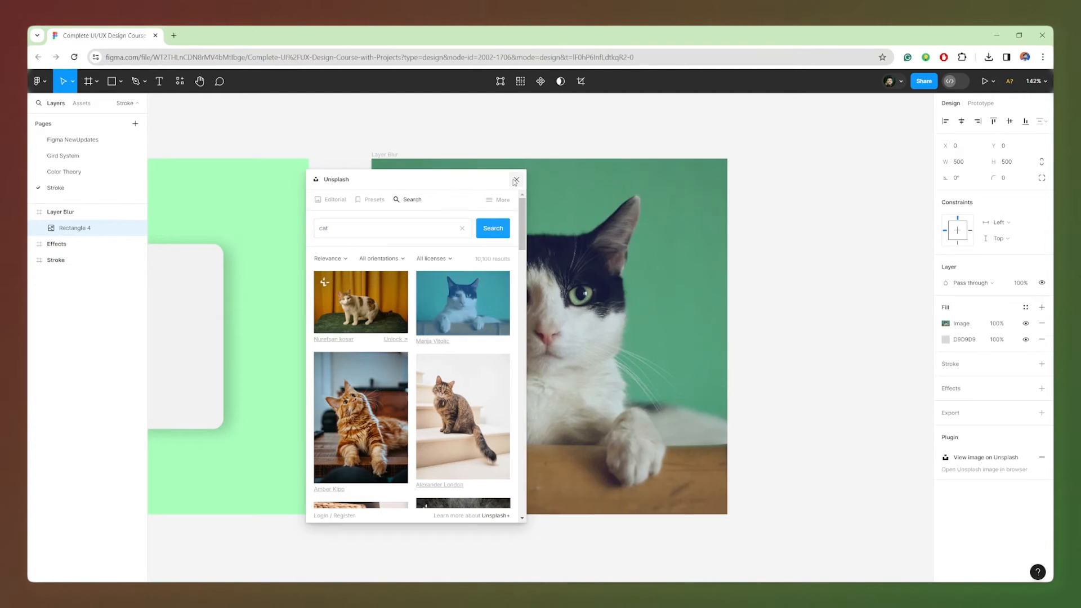
left_click(516, 180)
- Apply a layer blur effect with a blur of 7.4 to the cat picture
scroll(705, 341, "down", 2, "ctrl")
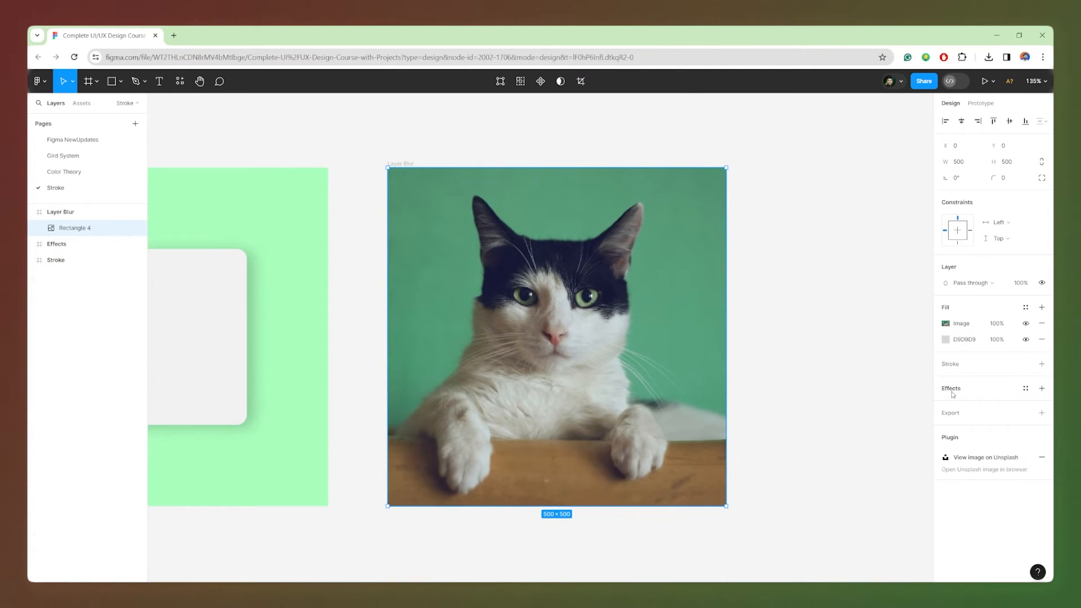
left_click(952, 391)
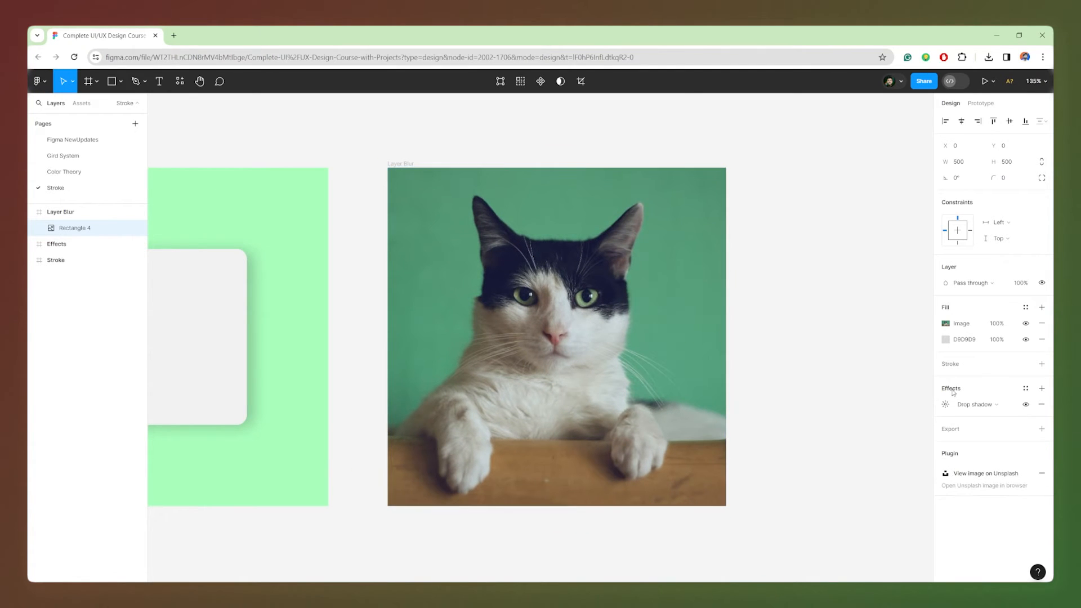
left_click(983, 406)
left_click(979, 418)
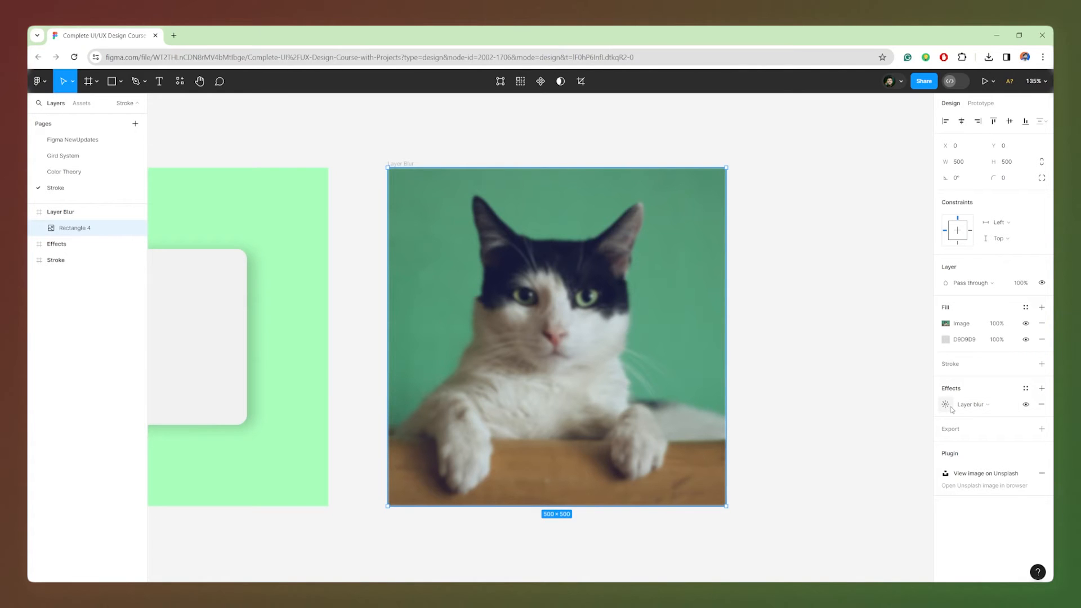
left_click(946, 404)
left_click_drag(856, 429, 863, 429)
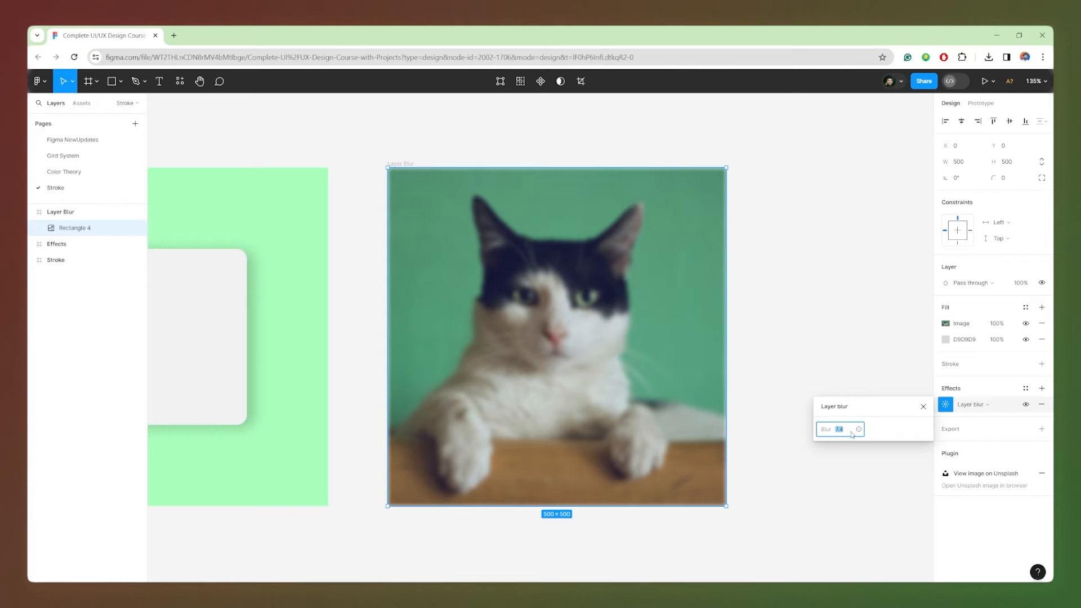
left_click(859, 430)
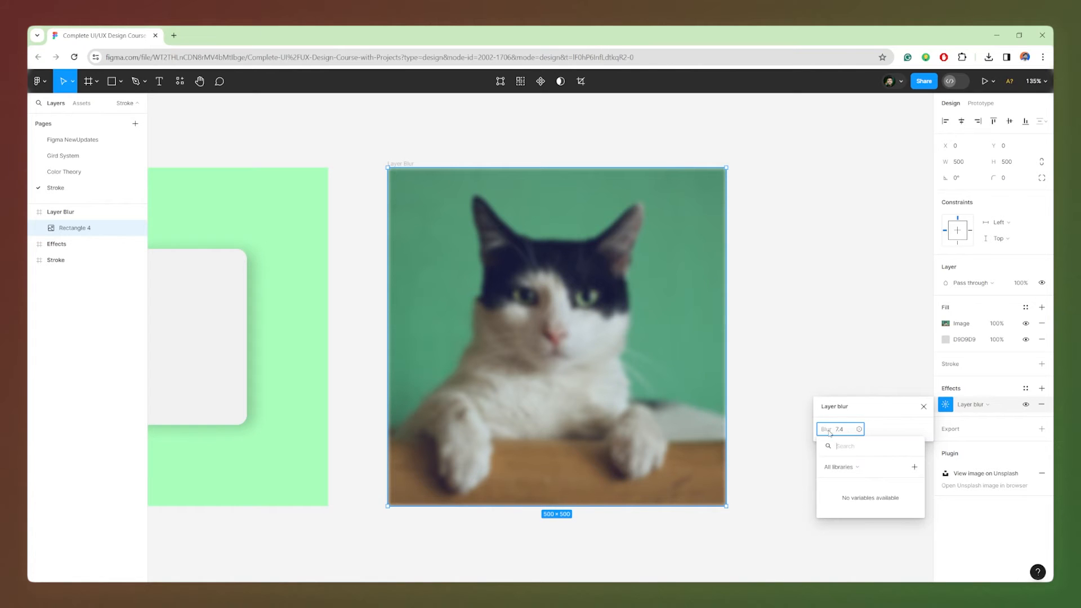
key("Escape")
left_click(923, 407)
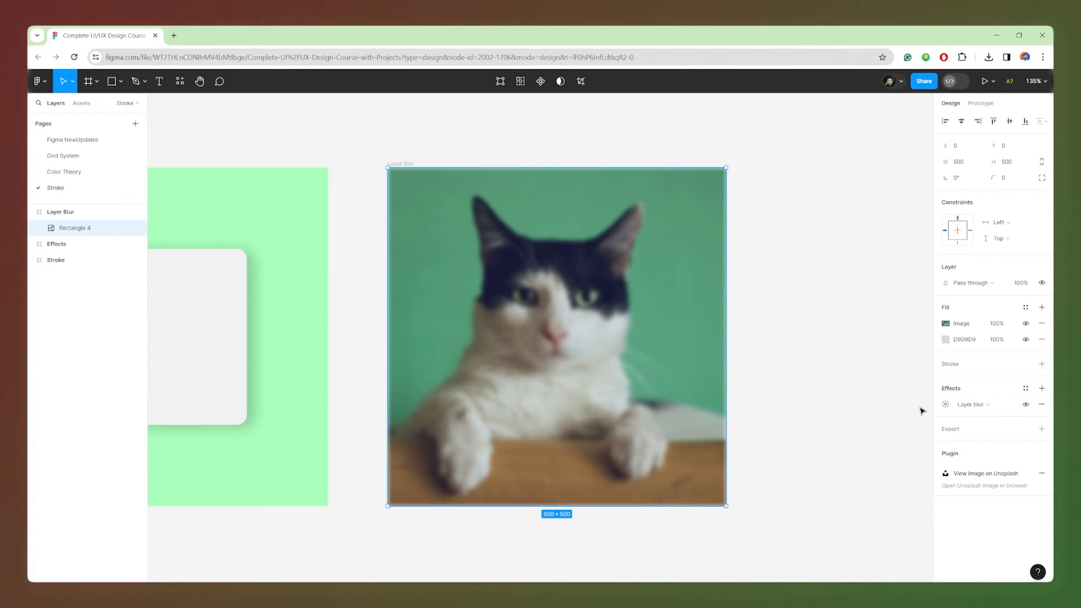
- Add the text "Cat" over the cat's face in the Layer Blur frame and set its font to Poppins
left_click(848, 360)
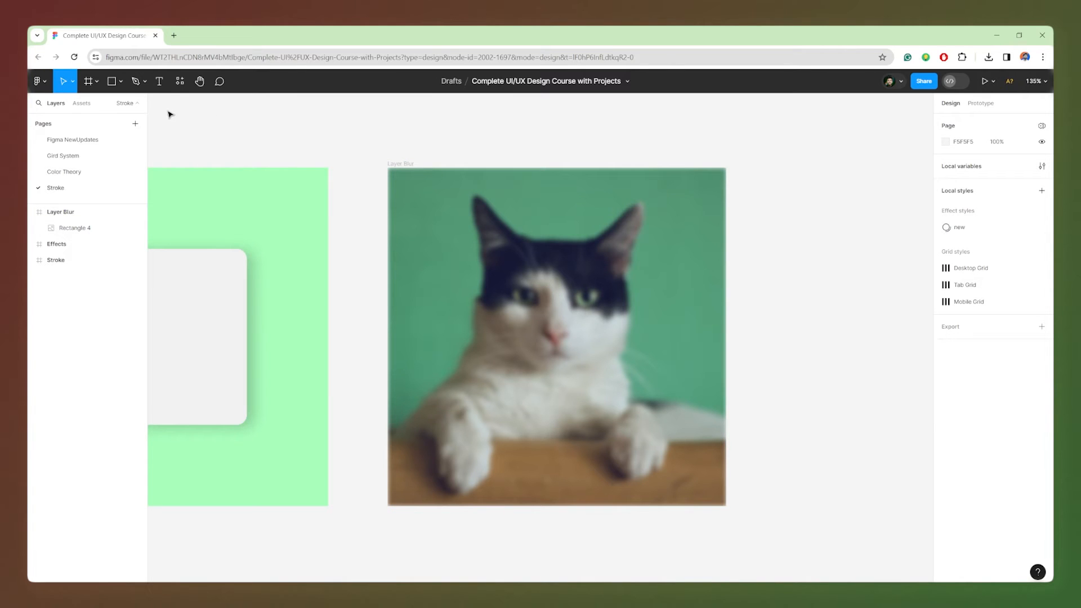
left_click(159, 82)
left_click(532, 305)
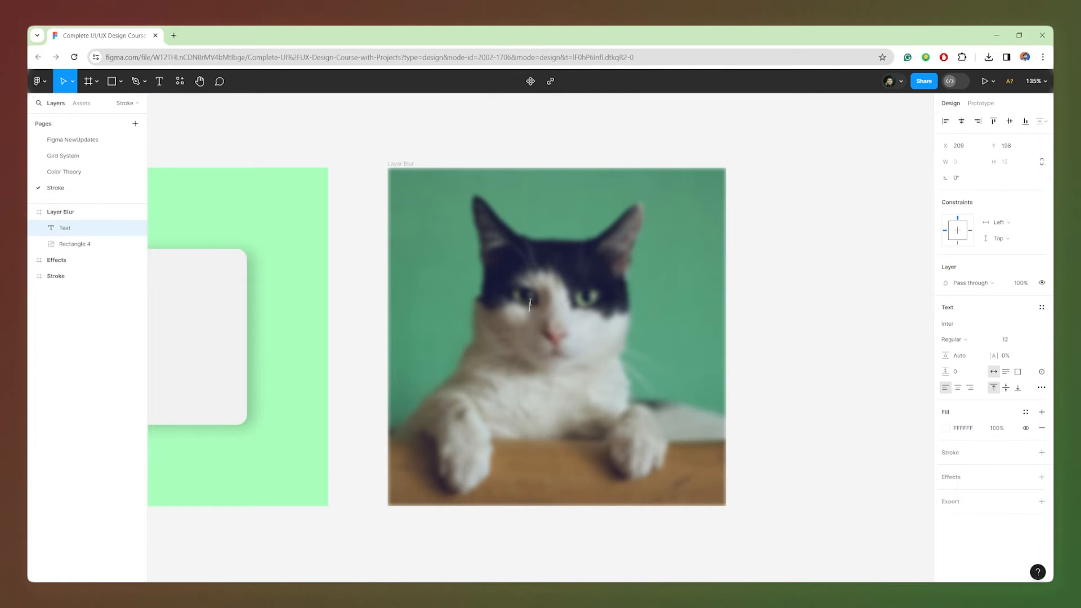
type("Cat")
key("Escape")
left_click(958, 325)
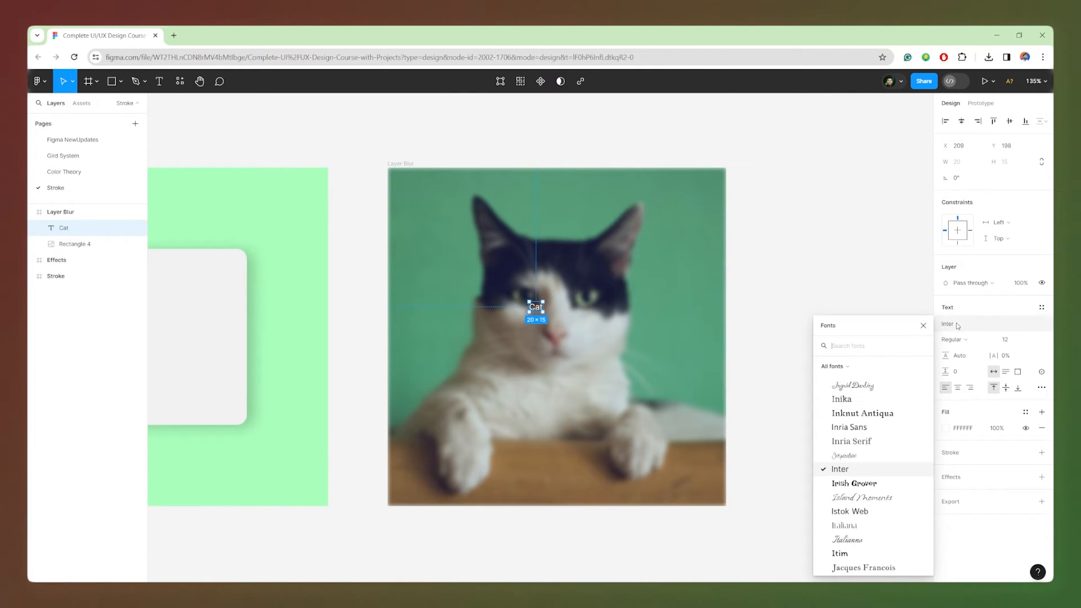
type("pop")
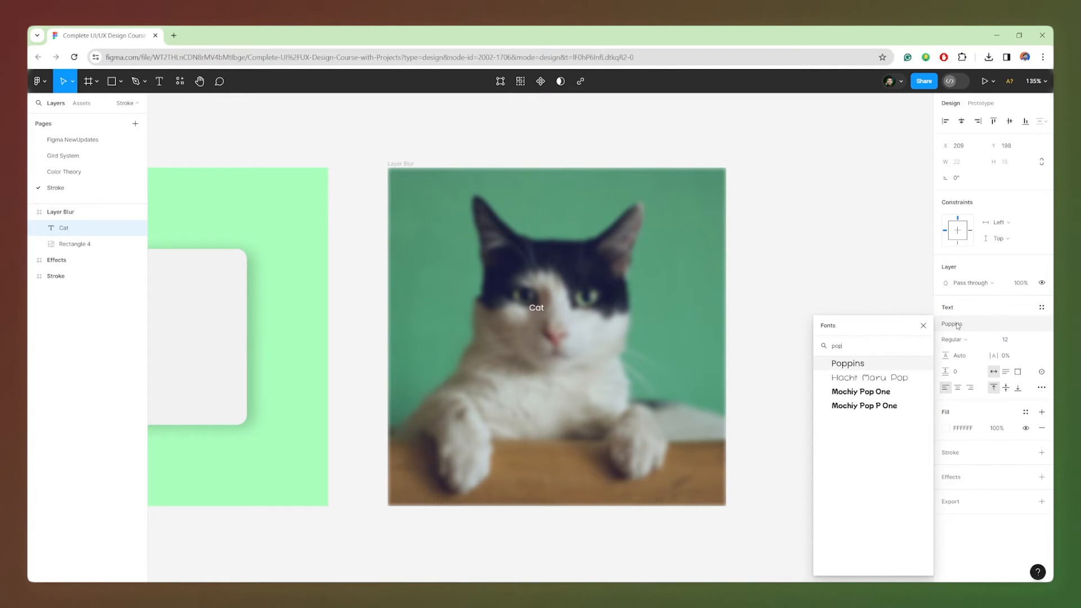
left_click(894, 362)
- Set the Cat text's size to 82 and centre it in the Layer Blur frame
left_click(1008, 341)
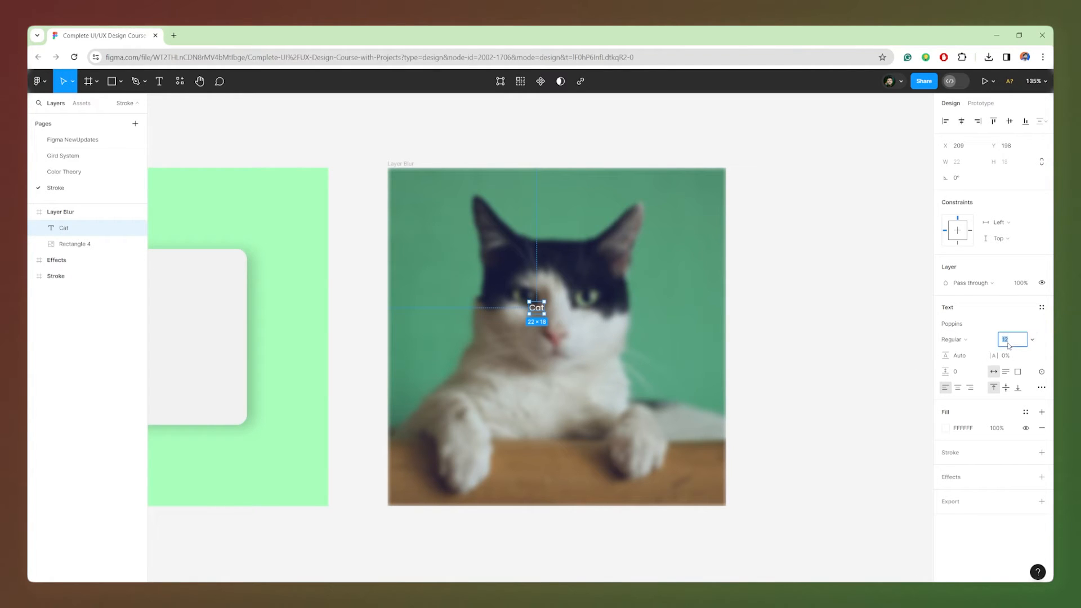
key("Up")
key("Up")
key("Up")
key("Up")
key("Up")
key("Up")
key("Up")
key("Up")
key("Up")
key("Up")
key("Up")
key("Up")
key("Up")
key("Up")
key("Up")
key("Up")
key("Up")
key("Up")
key("Up")
key("Up")
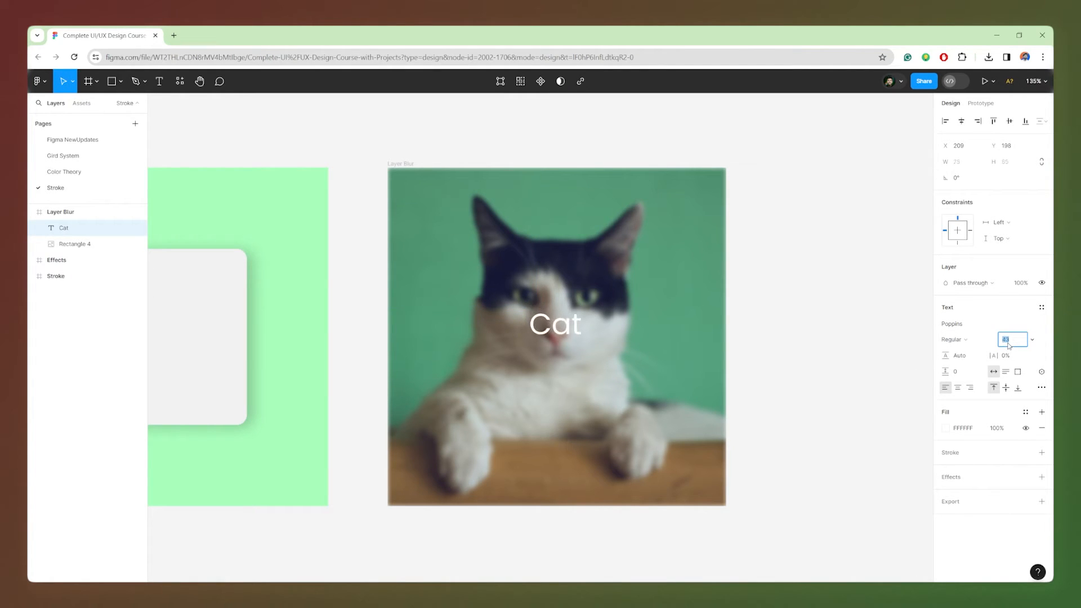
key("shift+Up")
key("shift+Up")
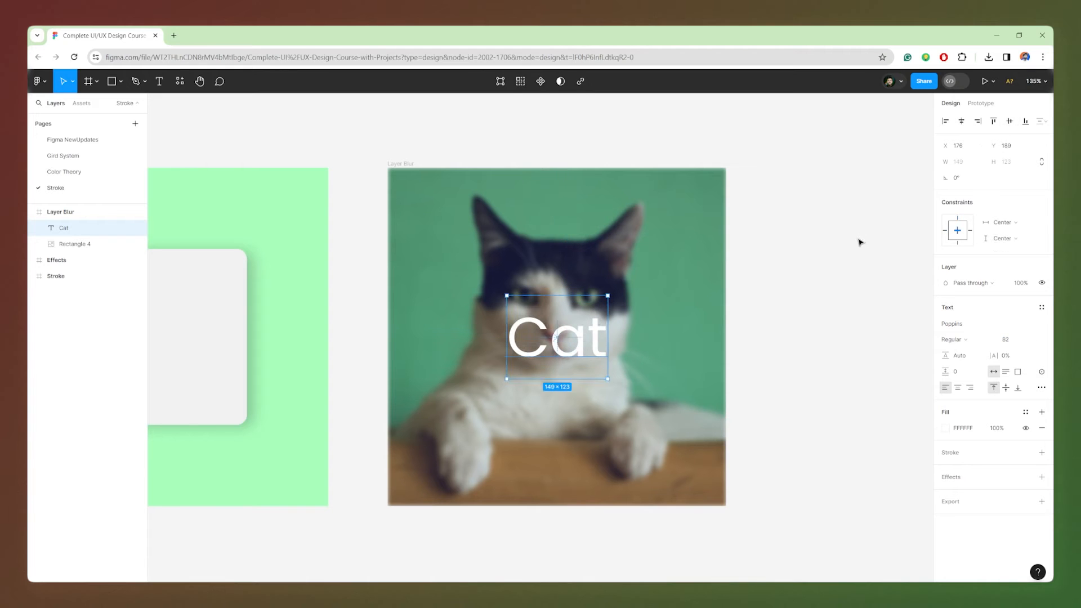
left_click(871, 220)
- Apply a black drop shadow to the Cat text with X and Y offsets of 3 and 25% opacity
left_click(569, 363)
left_click(952, 477)
left_click(946, 494)
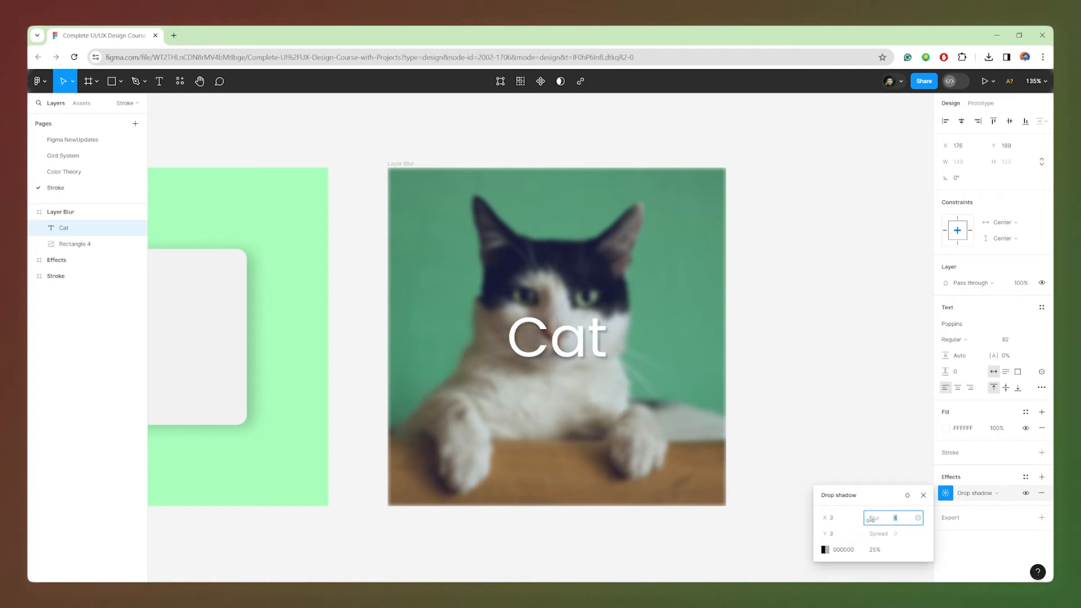
left_click(830, 424)
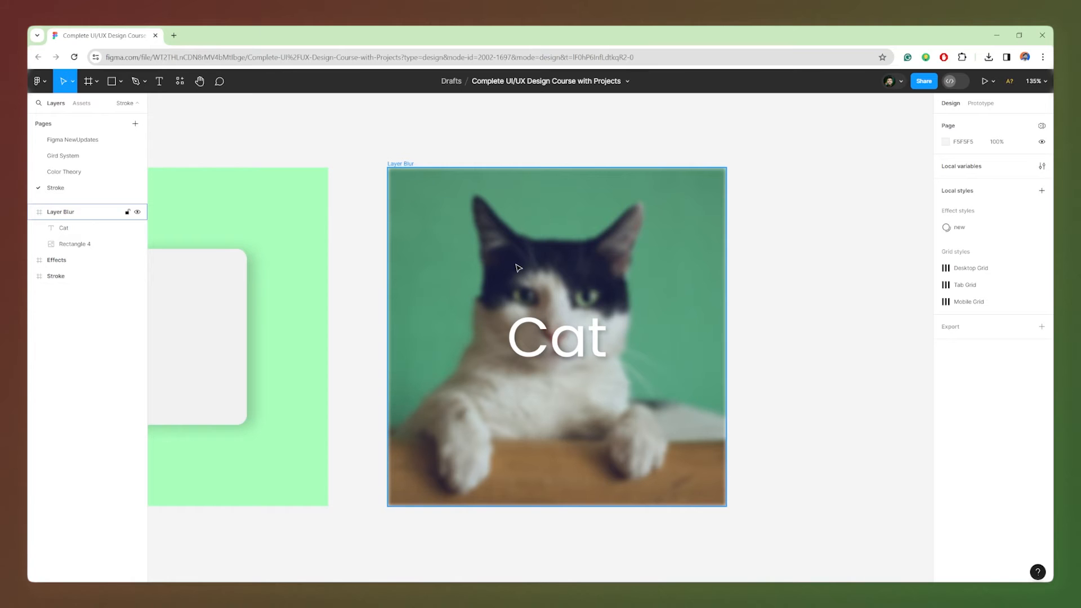
- Create a 500 × 500 white frame beside the Layer Blur frame, level with its upper edge
left_click(409, 164)
scroll(351, 189, "down", 3)
scroll(650, 294, "up", 2)
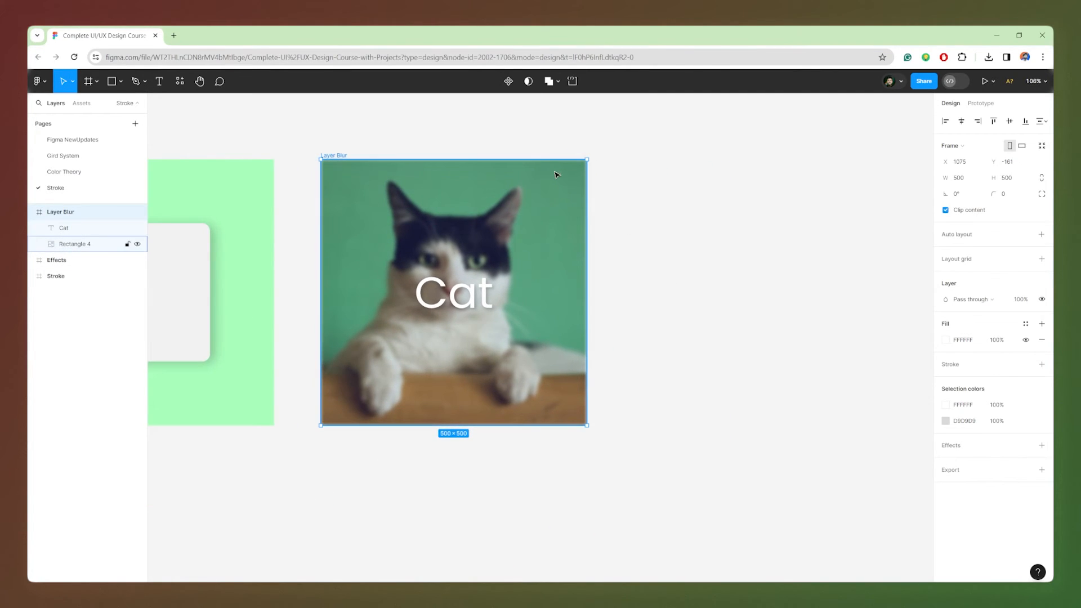
scroll(600, 172, "up", 2)
left_click(643, 208)
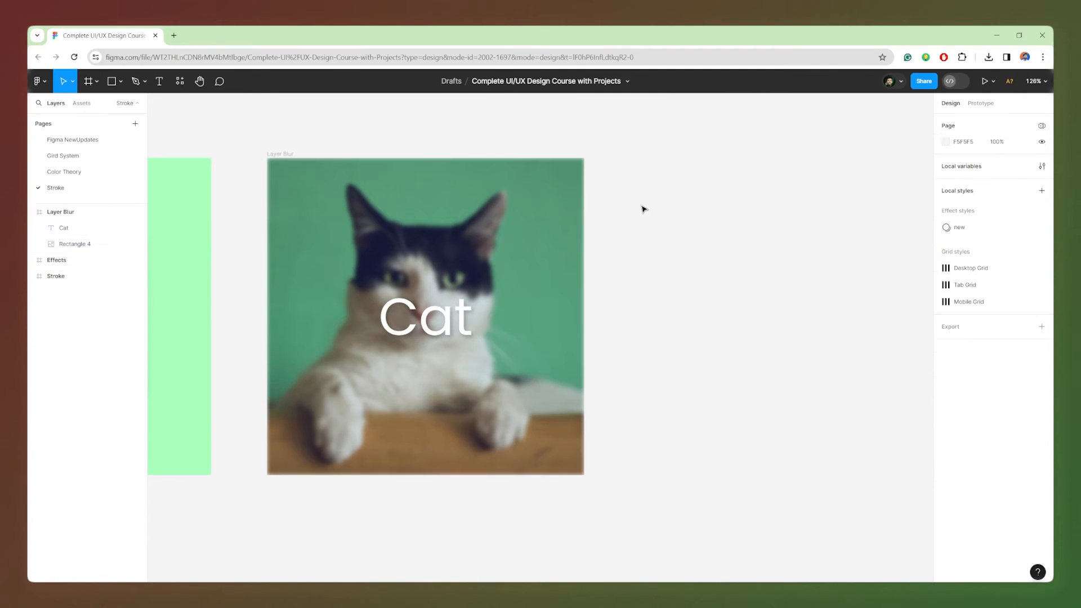
scroll(487, 209, "down", 3)
scroll(566, 215, "up", 3)
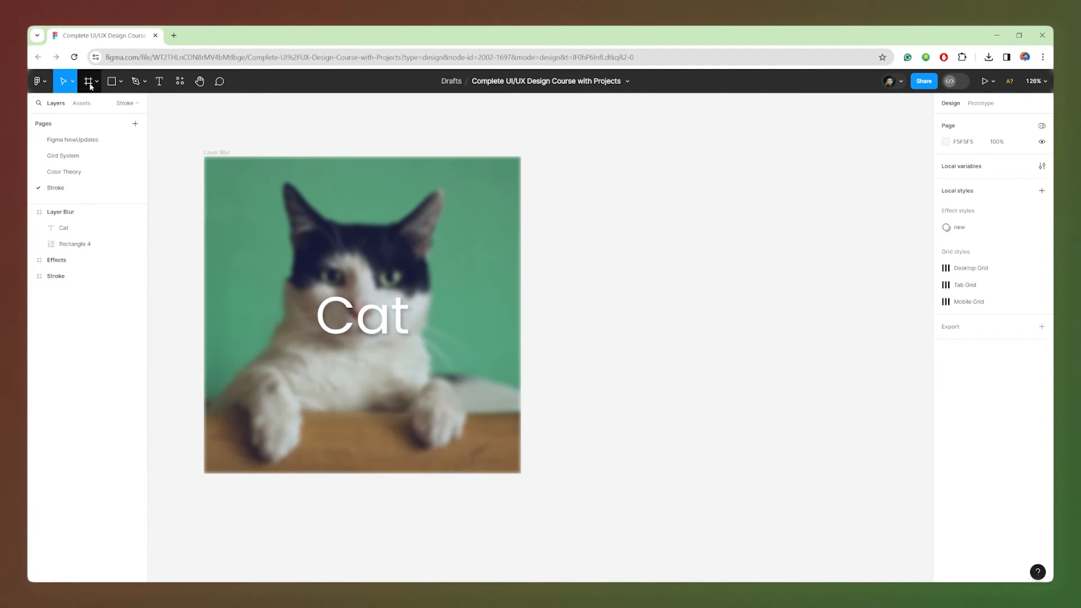
key("f")
left_click_drag(542, 157, 816, 473)
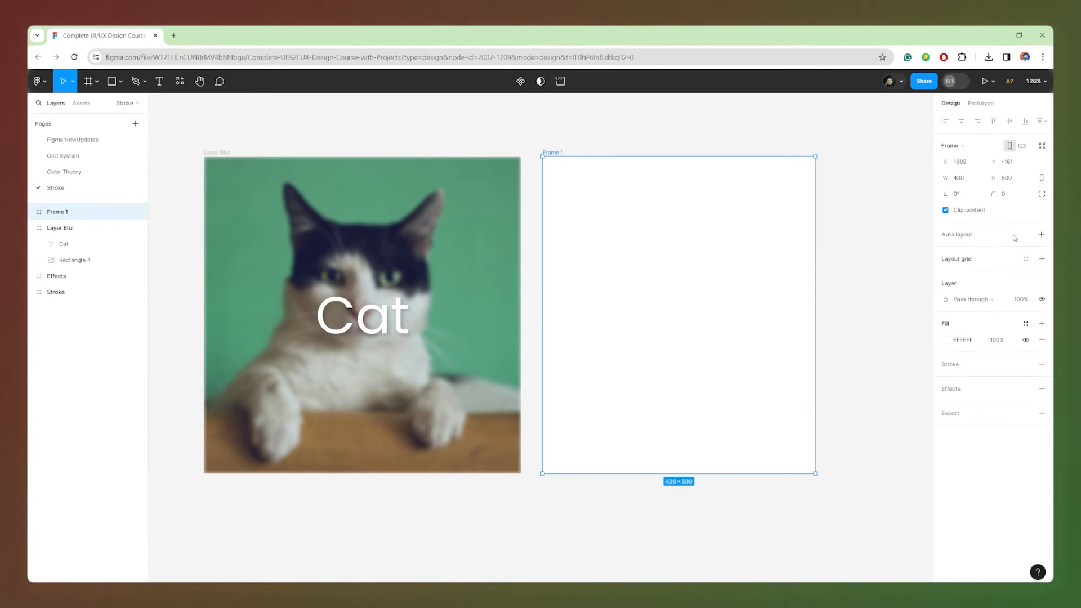
left_click(967, 178)
type("500")
key("Return")
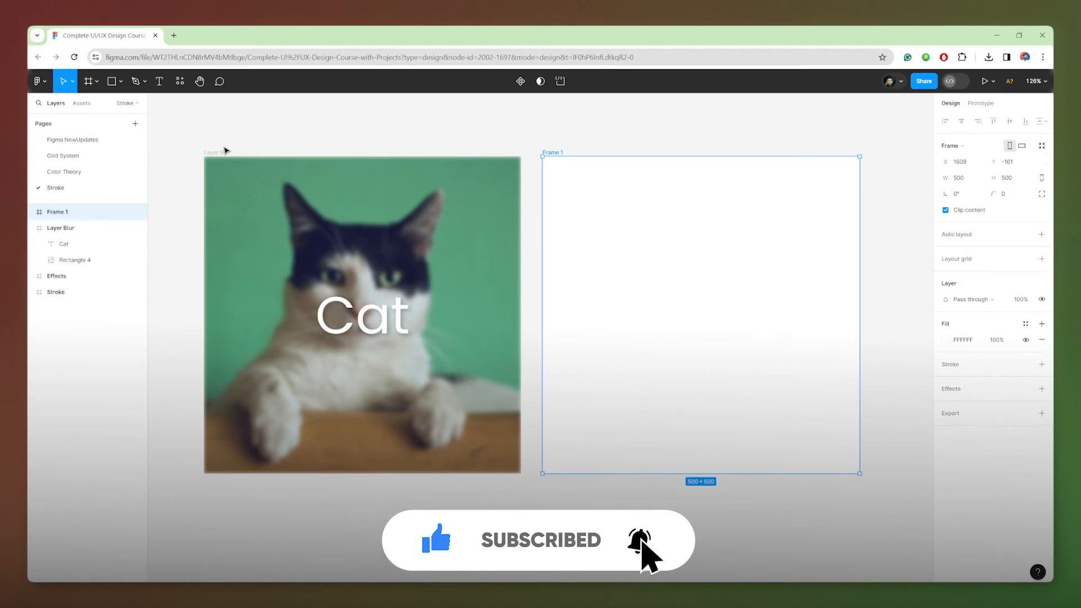
- Search the Unsplash plugin for "nature" and fill the new empty frame with the green rolling hills photo
left_click(225, 152)
left_click(551, 155)
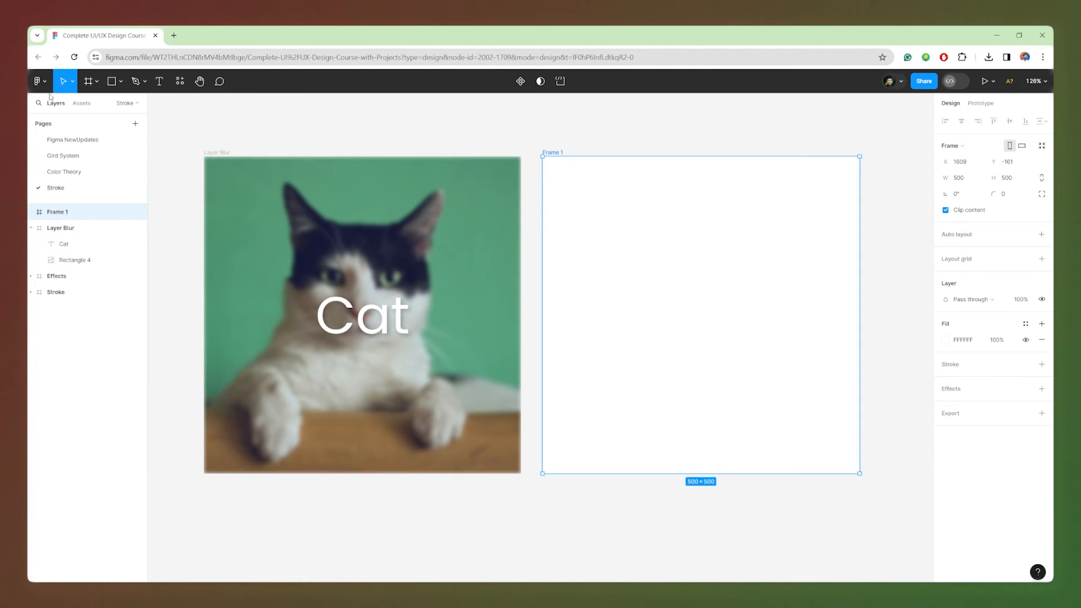
left_click(39, 82)
mouse_move(85, 239)
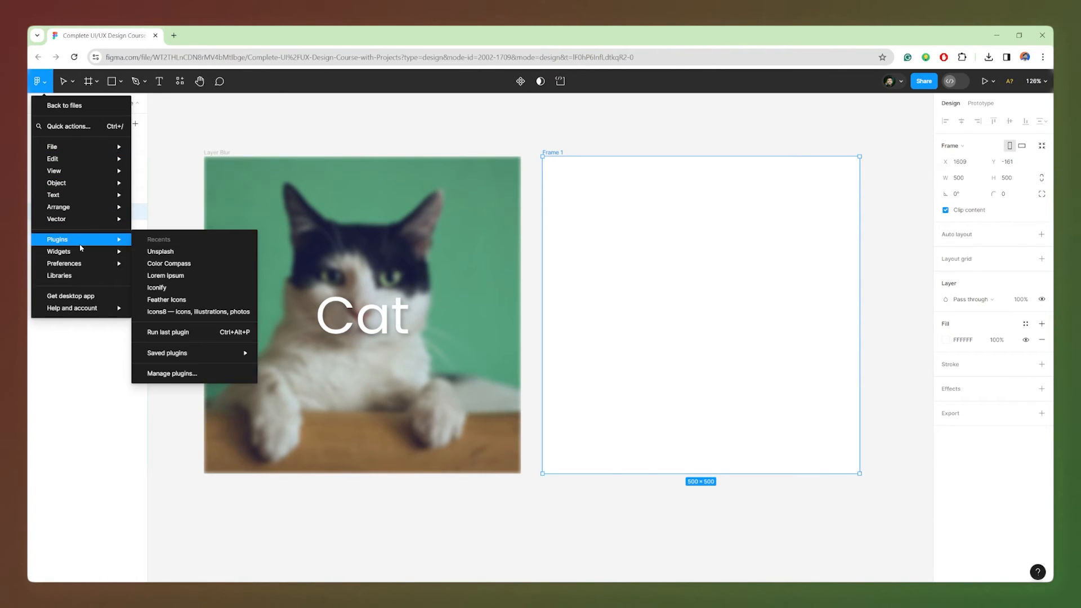
left_click(237, 257)
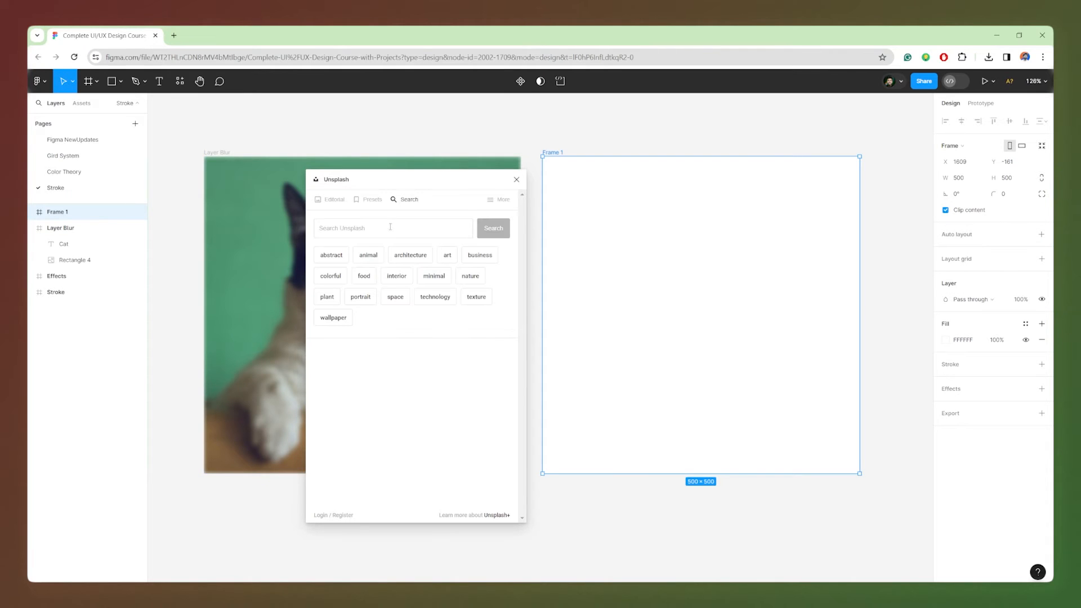
type("na")
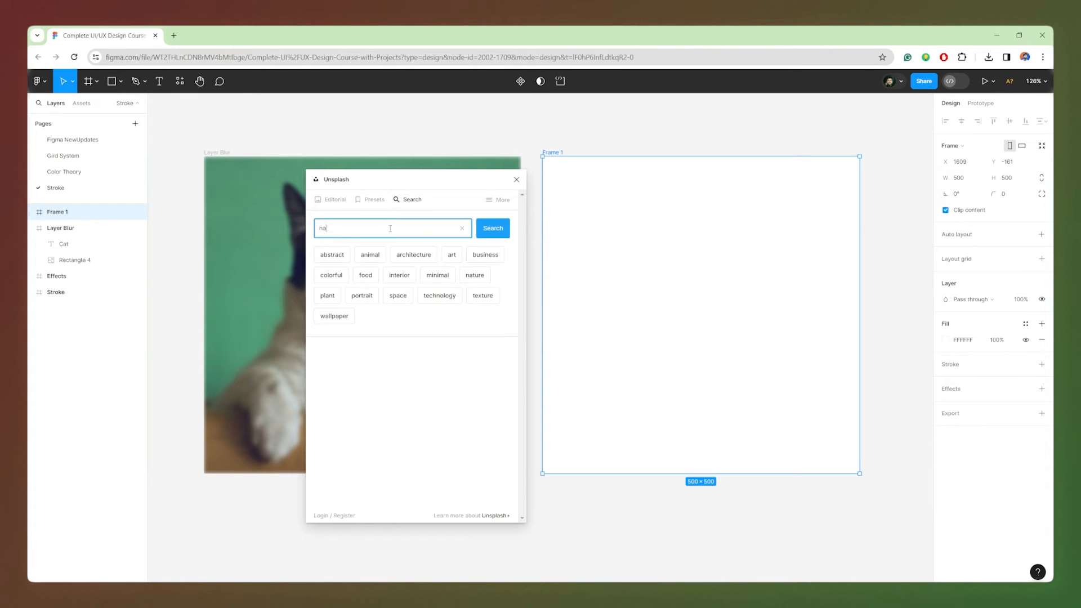
type("ture")
key("Return")
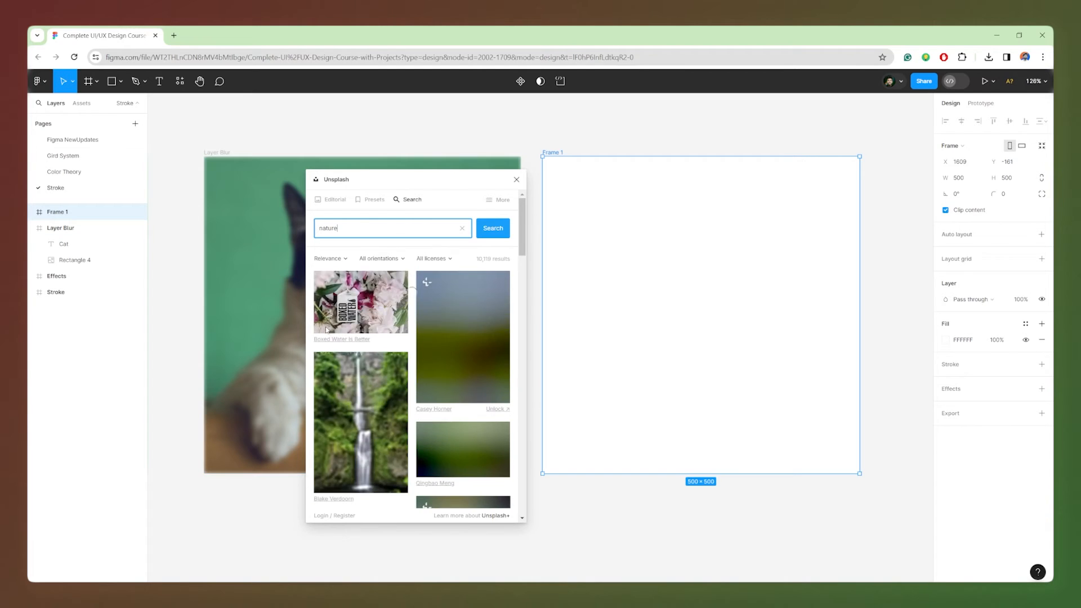
scroll(440, 357, "down", 2)
scroll(440, 358, "down", 2)
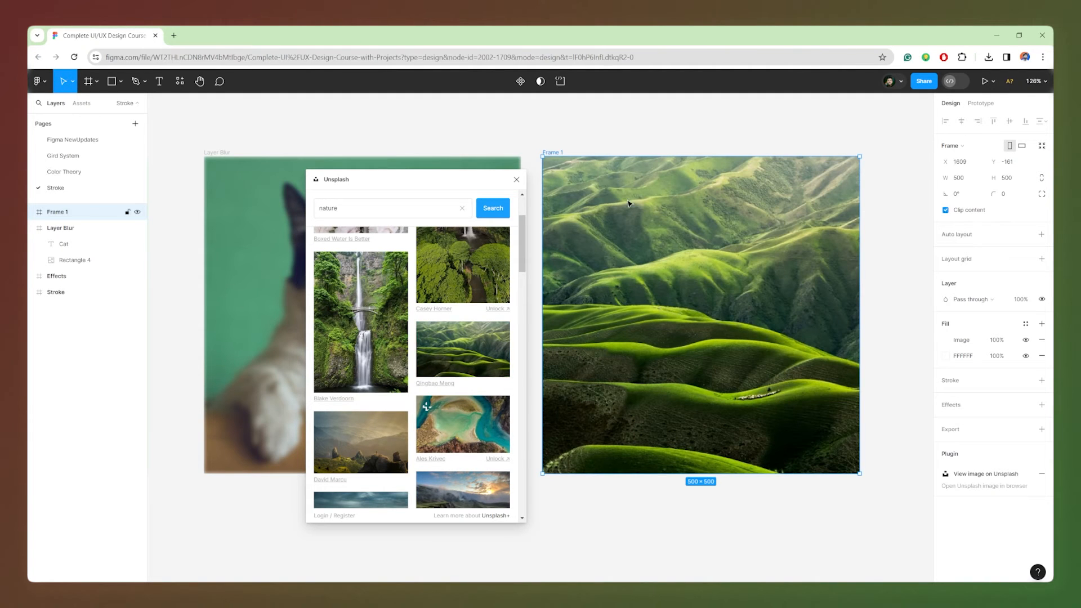
- Apply a layer blur effect of 8.1 to the hills frame and close the Unsplash plugin
left_click(1042, 405)
left_click(968, 421)
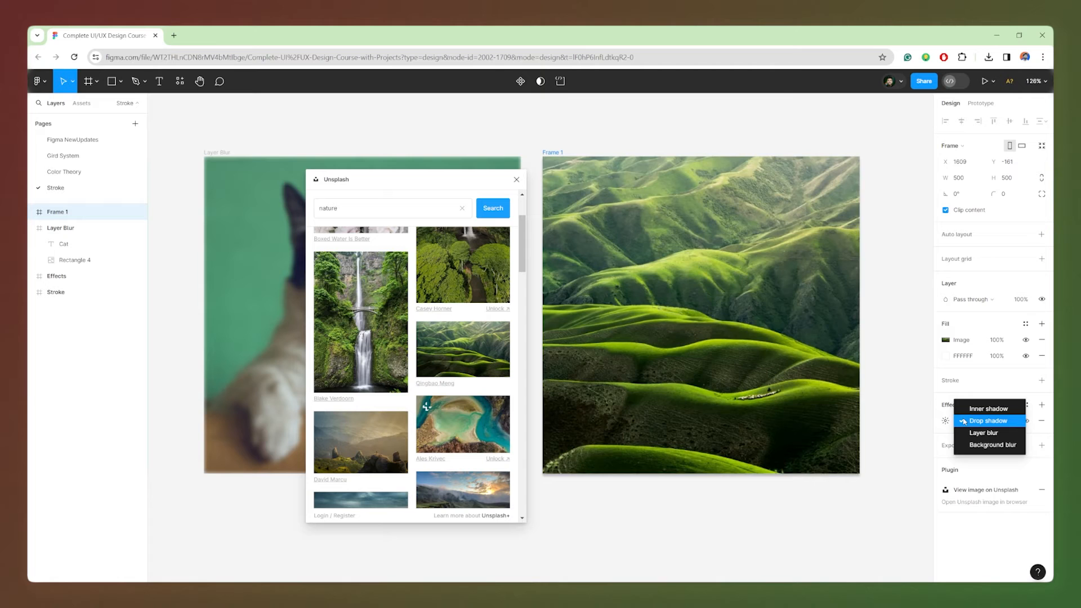
left_click(972, 433)
left_click(946, 420)
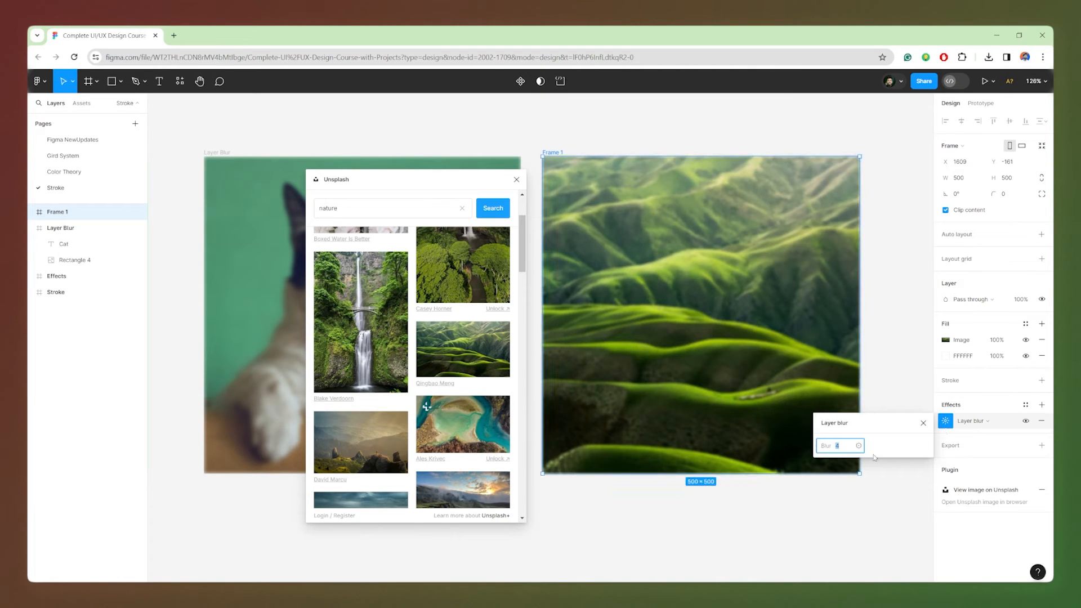
left_click_drag(826, 445, 873, 447)
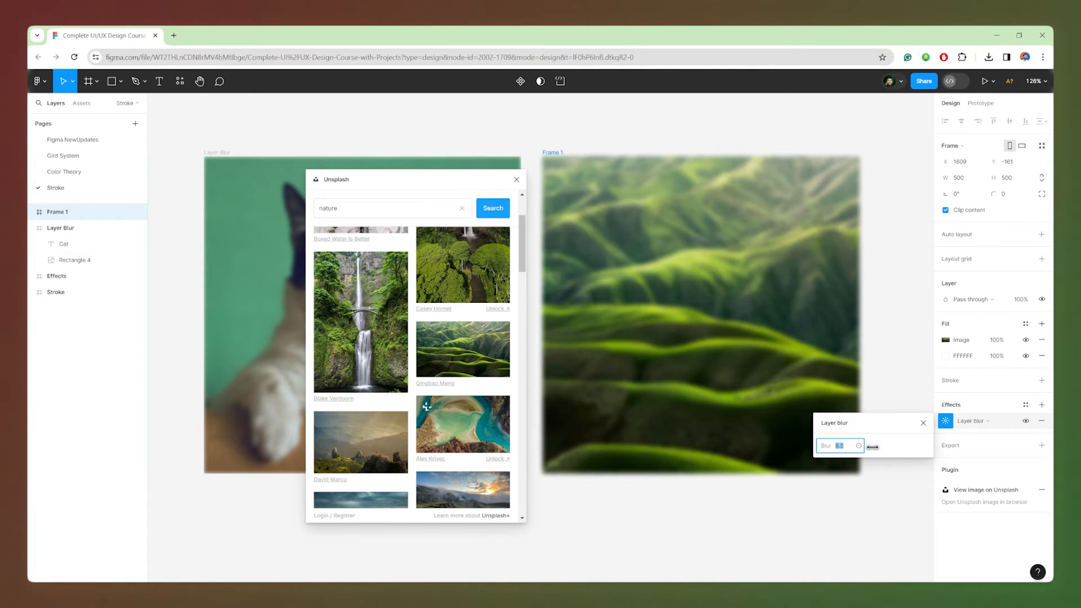
left_click(517, 179)
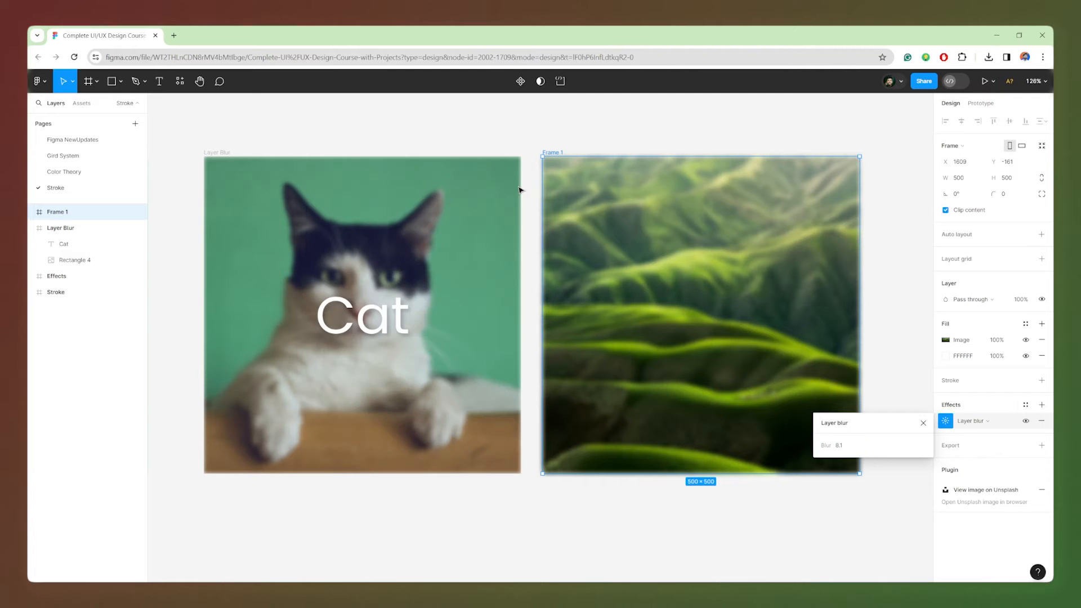
left_click(916, 291)
- Add the text "Nature" to the blurred hills frame and move it to the frame's centre
scroll(874, 229, "up", 3)
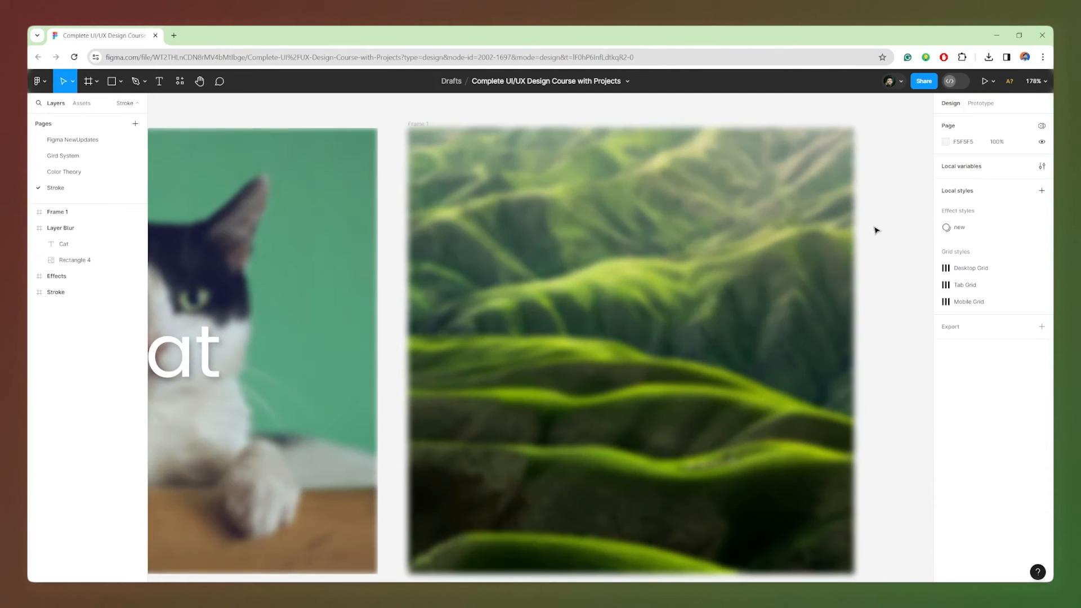
scroll(593, 265, "down", 2)
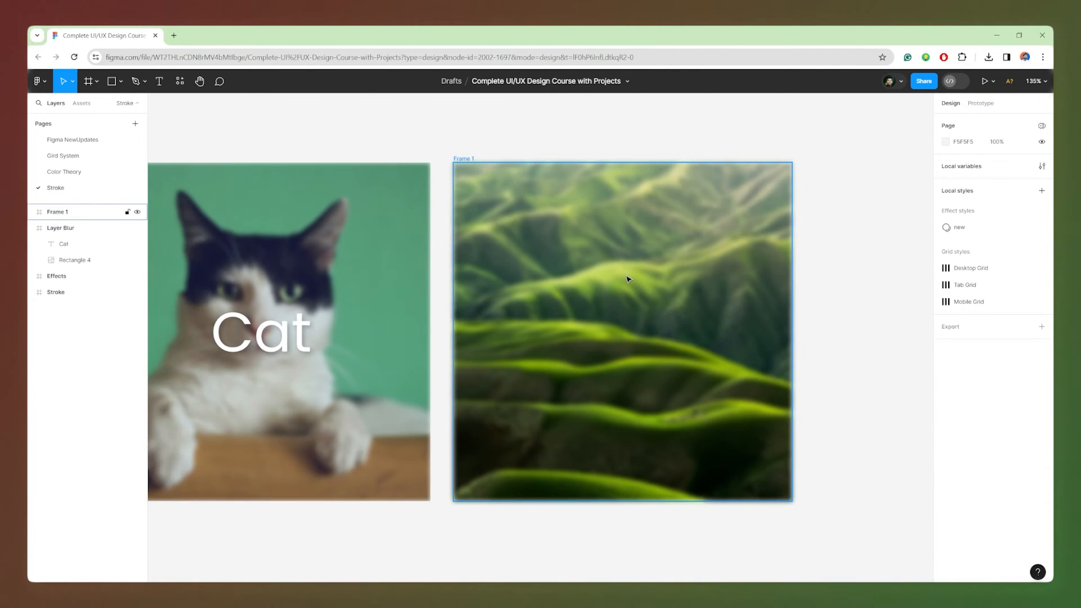
left_click(629, 279)
key("t")
left_click(624, 329)
type("Nature")
key("Escape")
left_click_drag(730, 366, 636, 331)
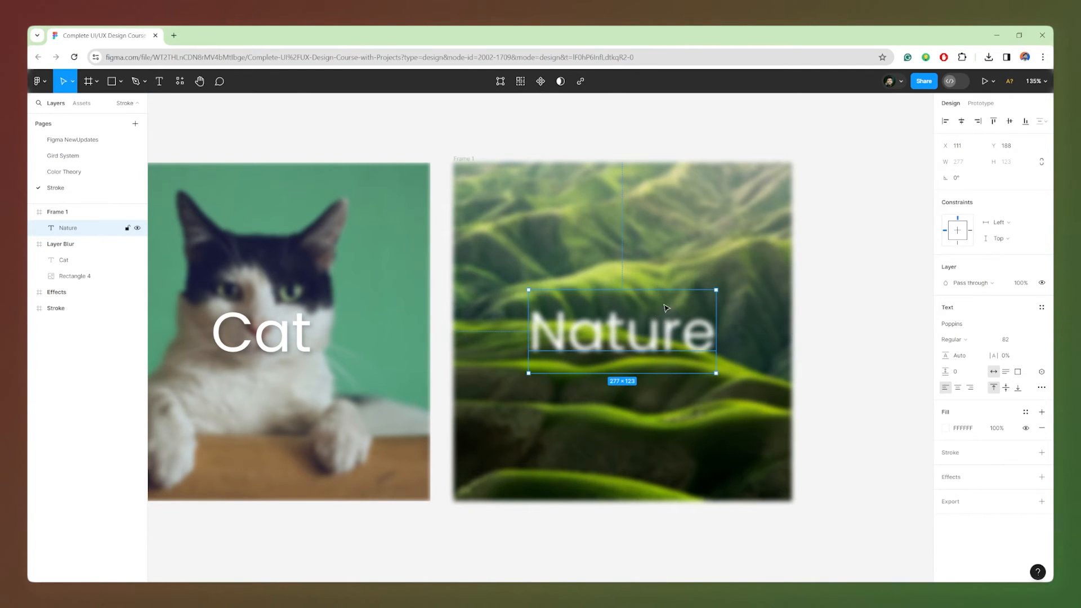
- Rename the blurred hills frame Layer
scroll(733, 304, "down", 5)
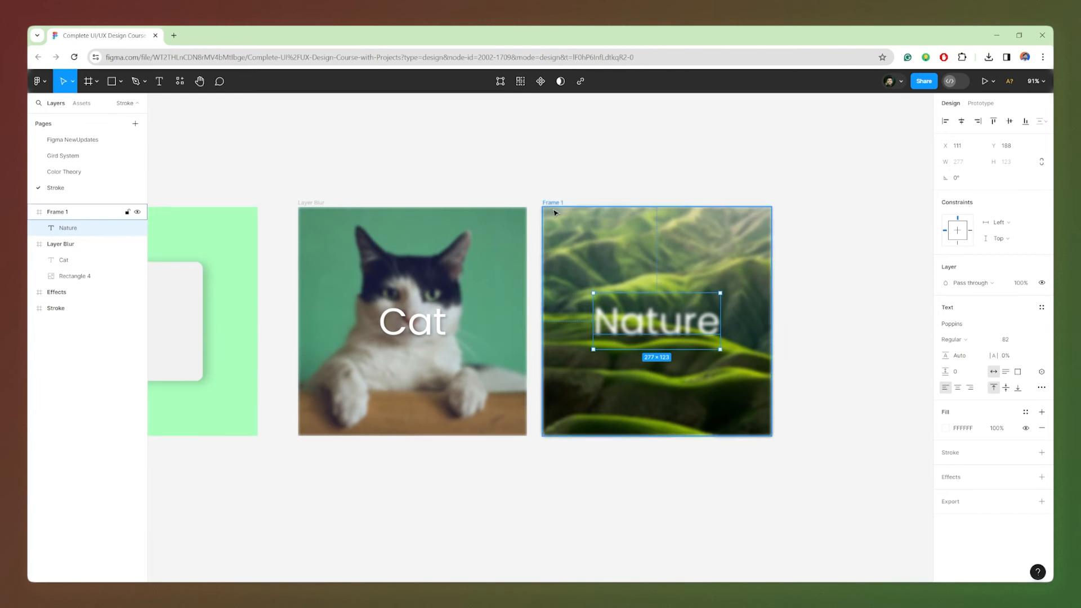
left_click(554, 213)
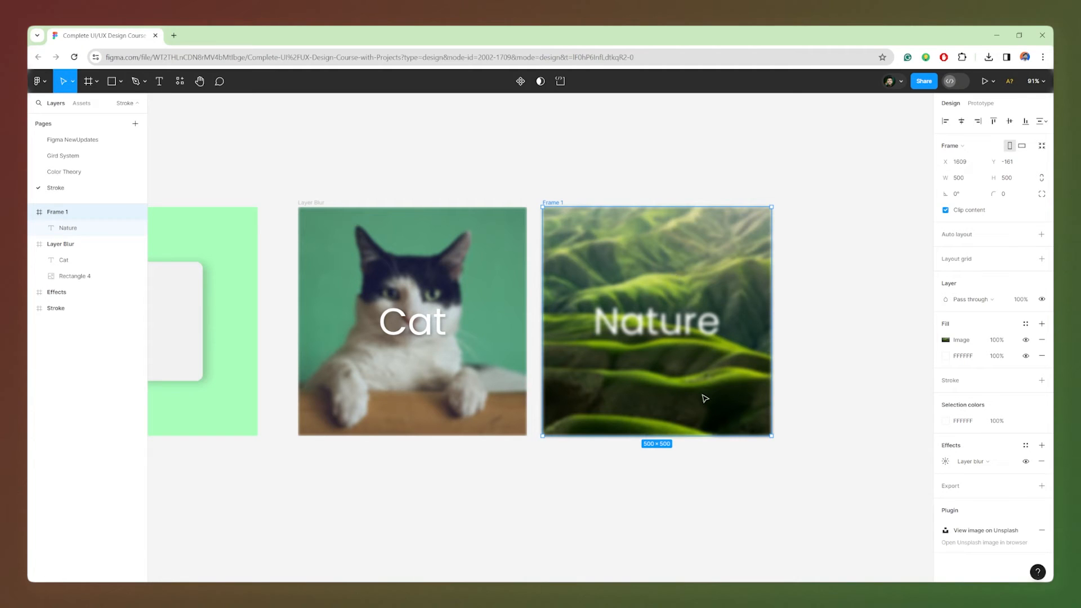
left_click(673, 310)
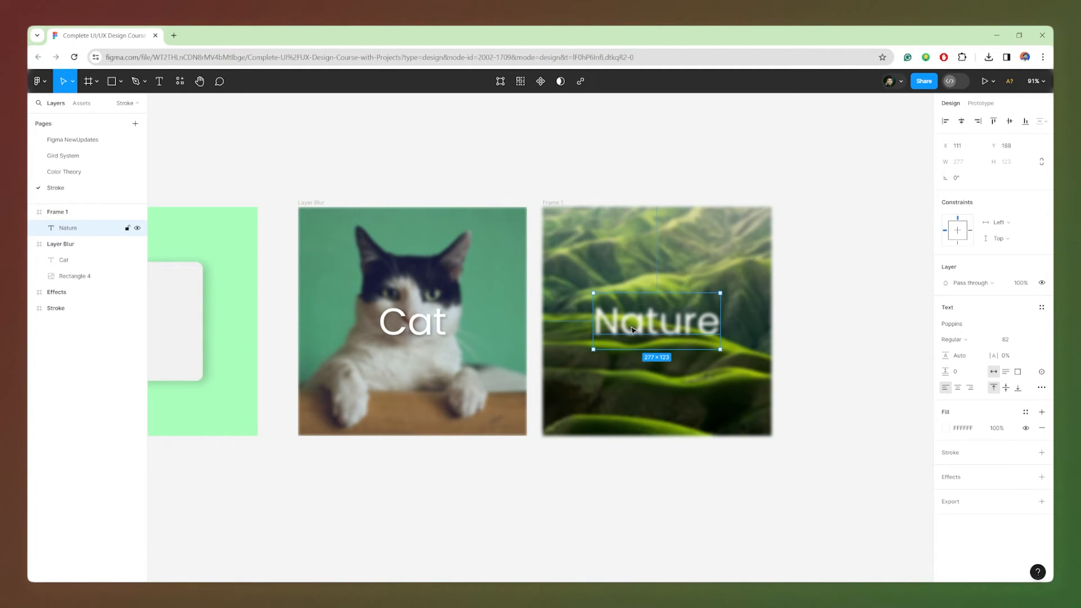
scroll(633, 330, "down", 3)
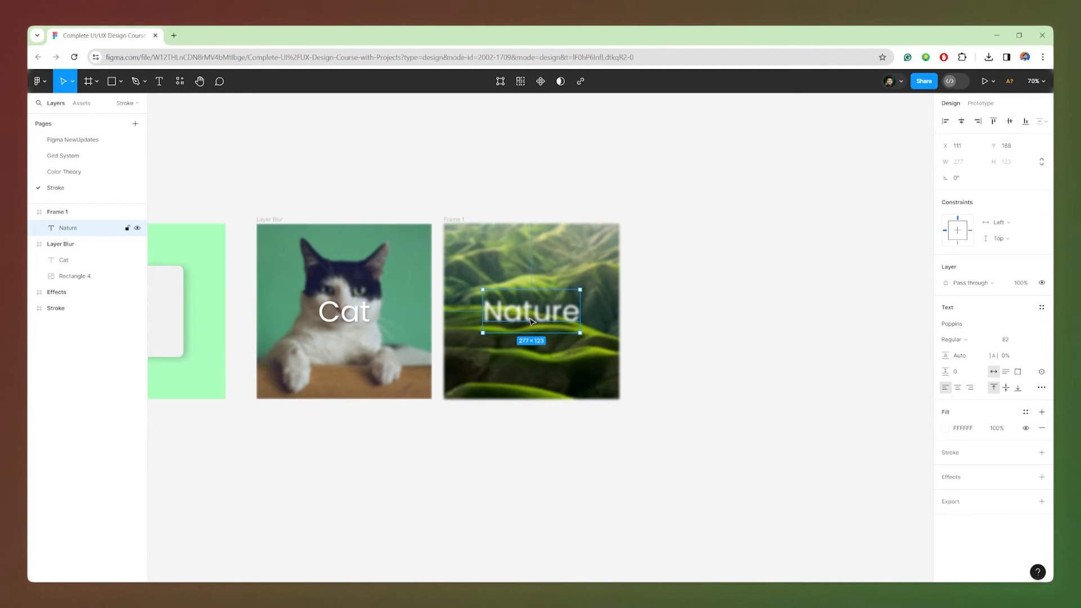
scroll(555, 320, "up", 3)
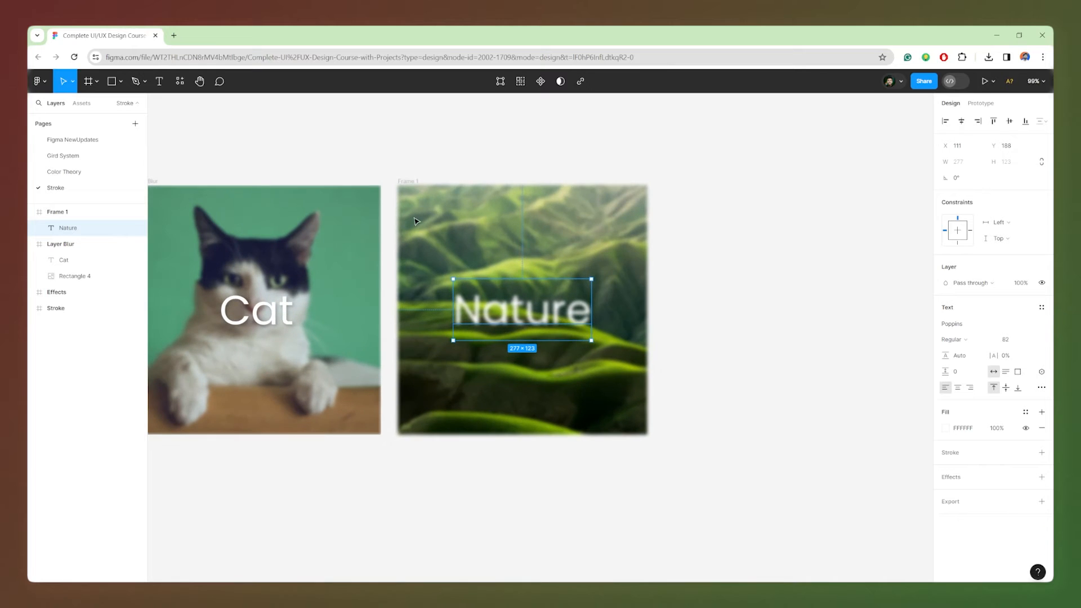
key("Escape")
left_click(408, 181)
key("BackSpace")
type("Lay")
type("er")
key("Return")
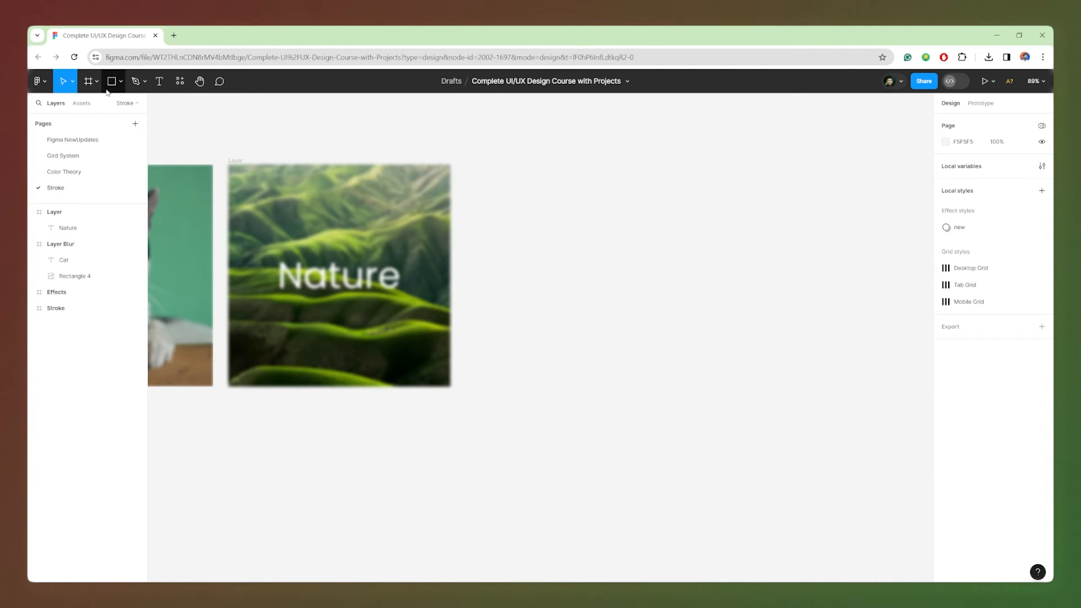
- Draw a new frame beside the blurred hills frame and set its size to 500 × 500
left_click(89, 82)
left_click_drag(478, 164, 732, 383)
left_click(957, 182)
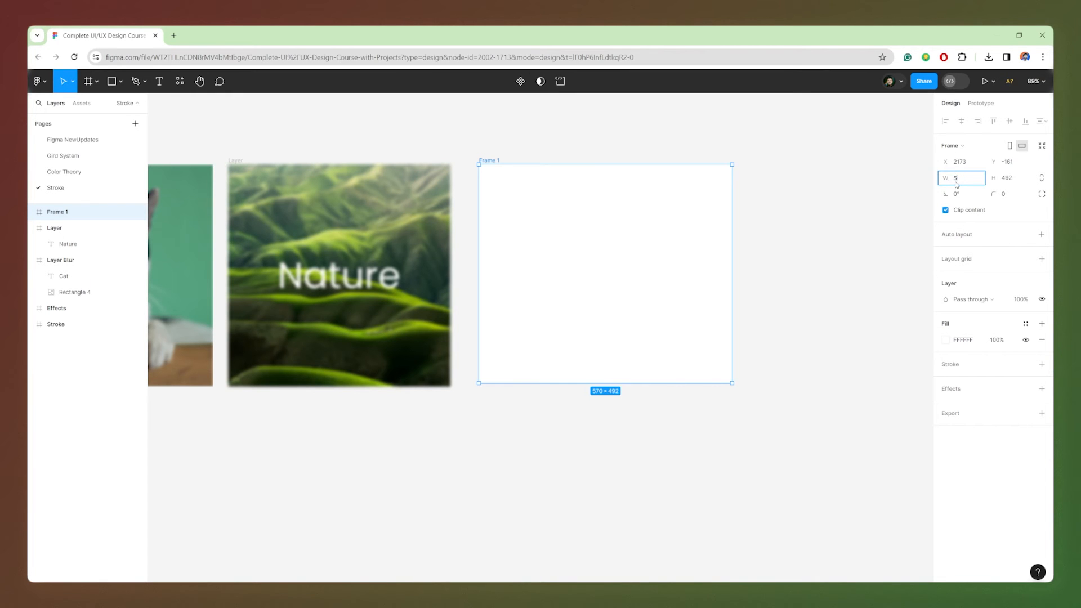
type("500")
left_click(1005, 177)
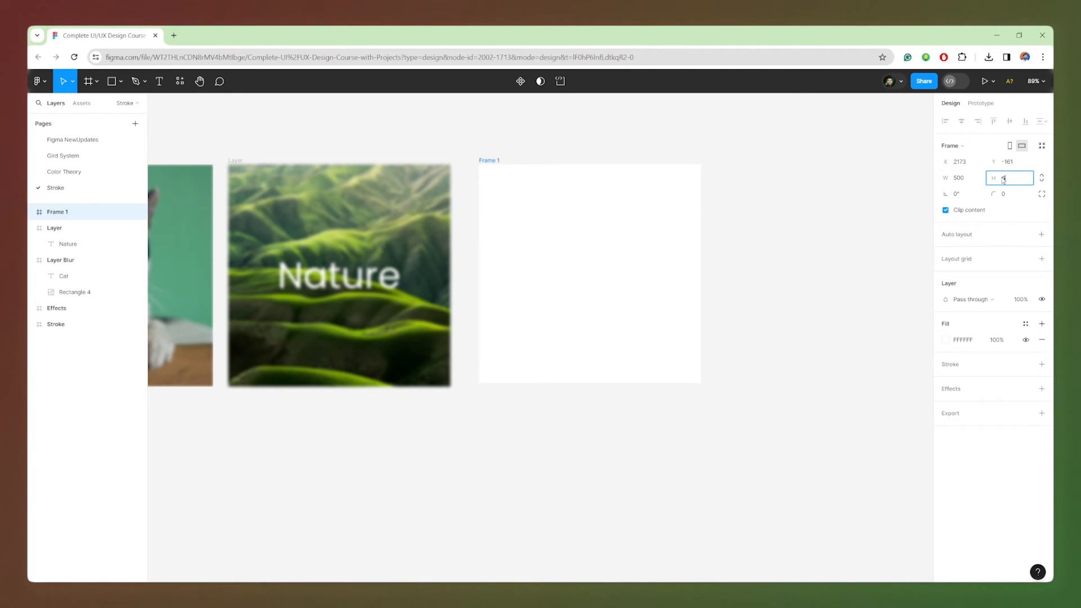
type("500")
key("Return")
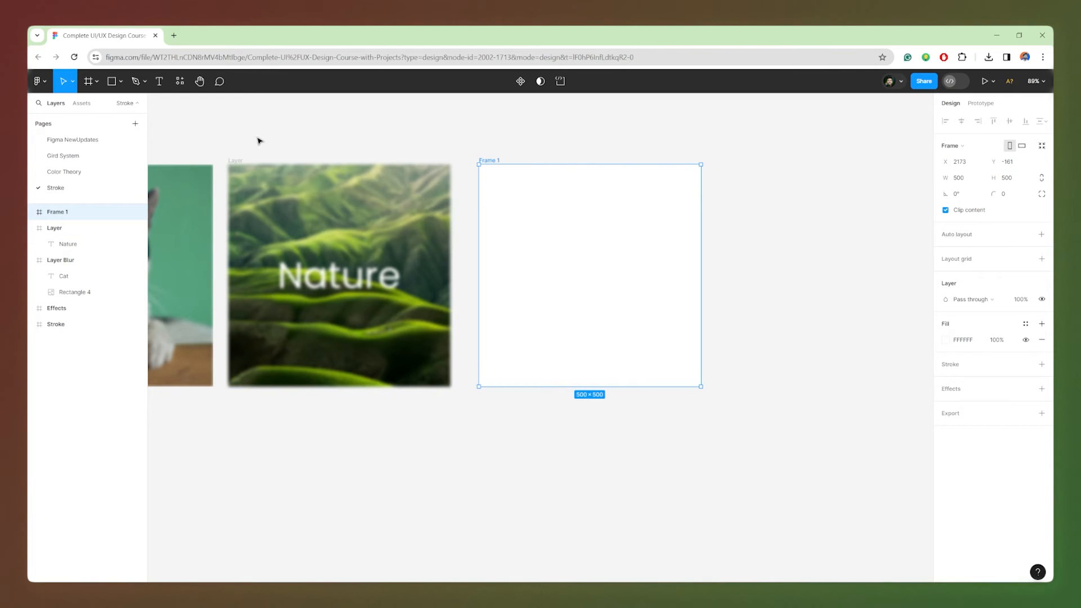
- Rename the new empty frame Bg Blur
double_click(488, 161)
type("Bg")
key("Return")
- Search the Unsplash plugin for "food" and fill the Bg Blur frame with the vegetable salad plate photo
left_click(39, 81)
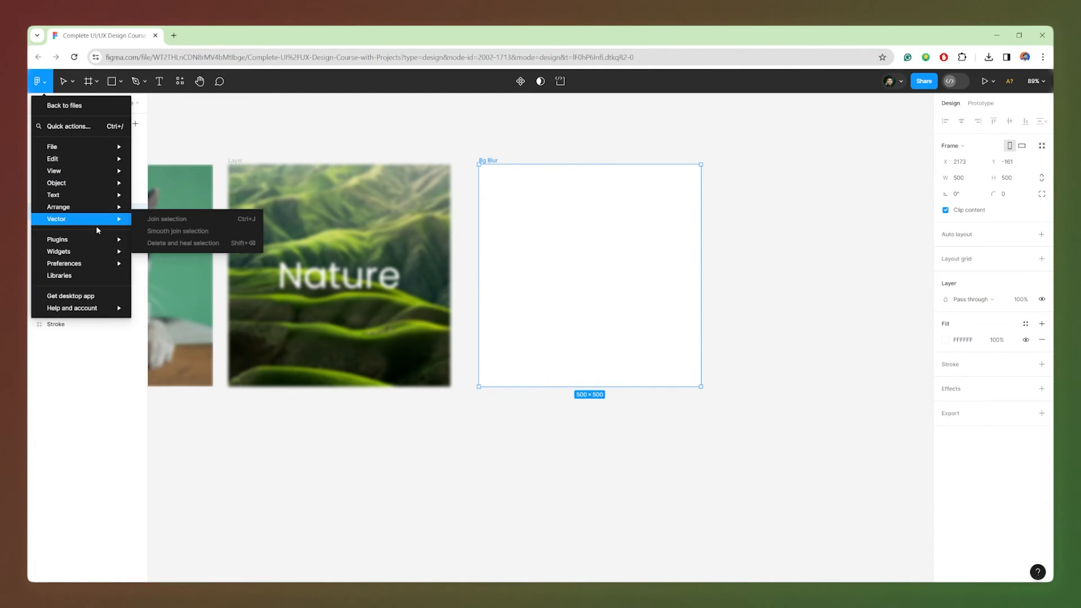
mouse_move(95, 239)
left_click(163, 251)
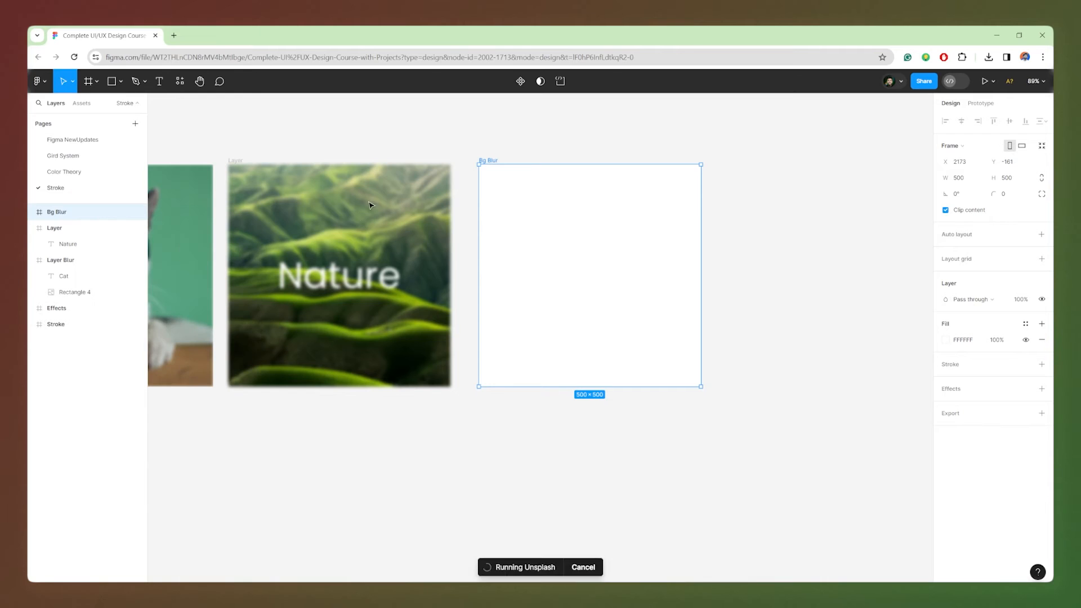
left_click(396, 222)
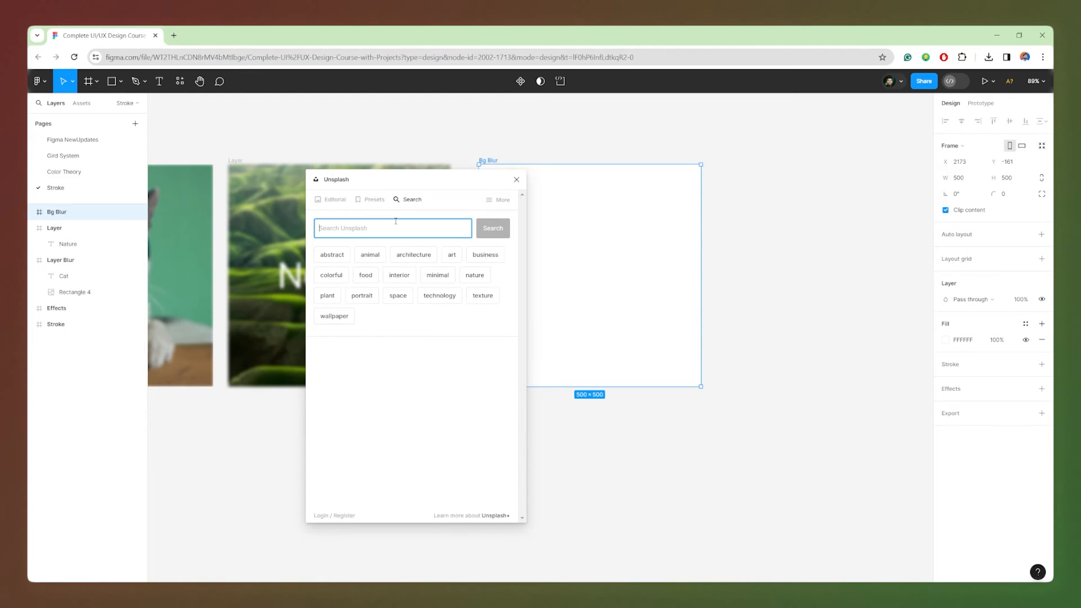
left_click(365, 275)
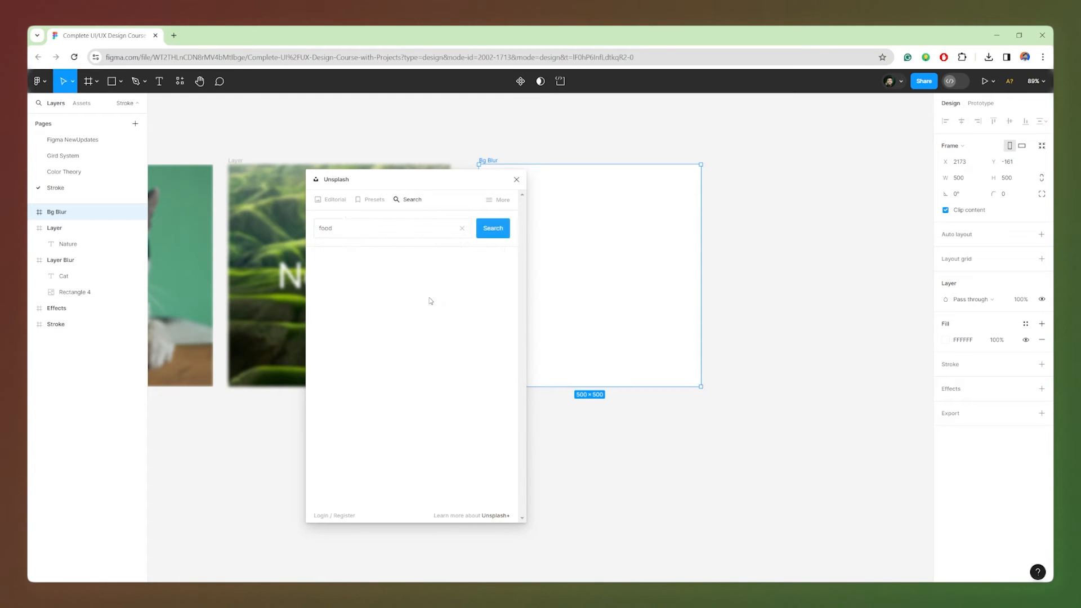
scroll(433, 358, "down", 3)
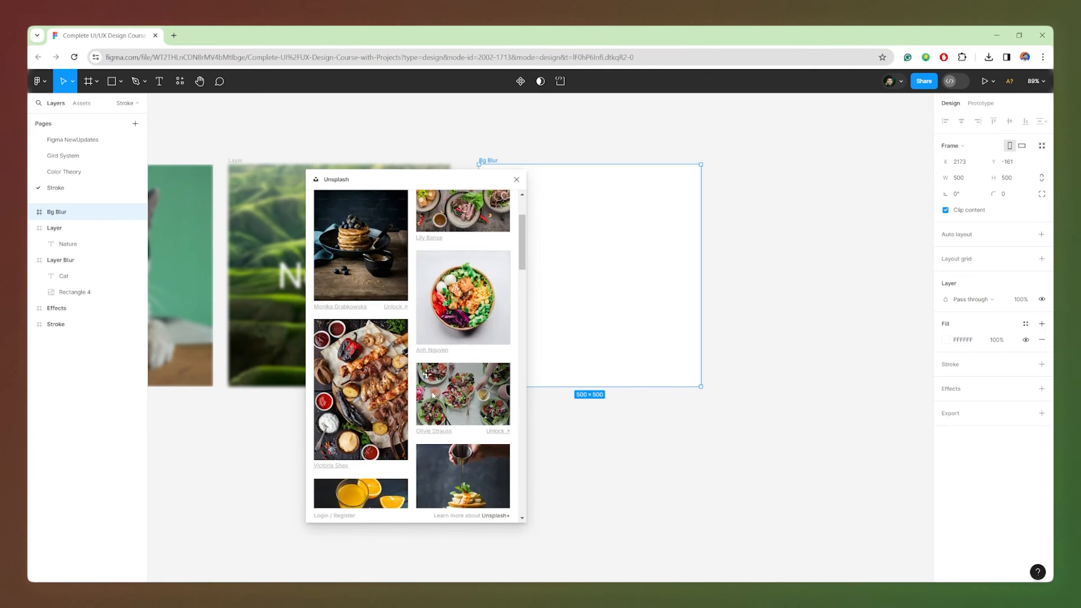
left_click(463, 394)
scroll(620, 188, "up", 4, "ctrl")
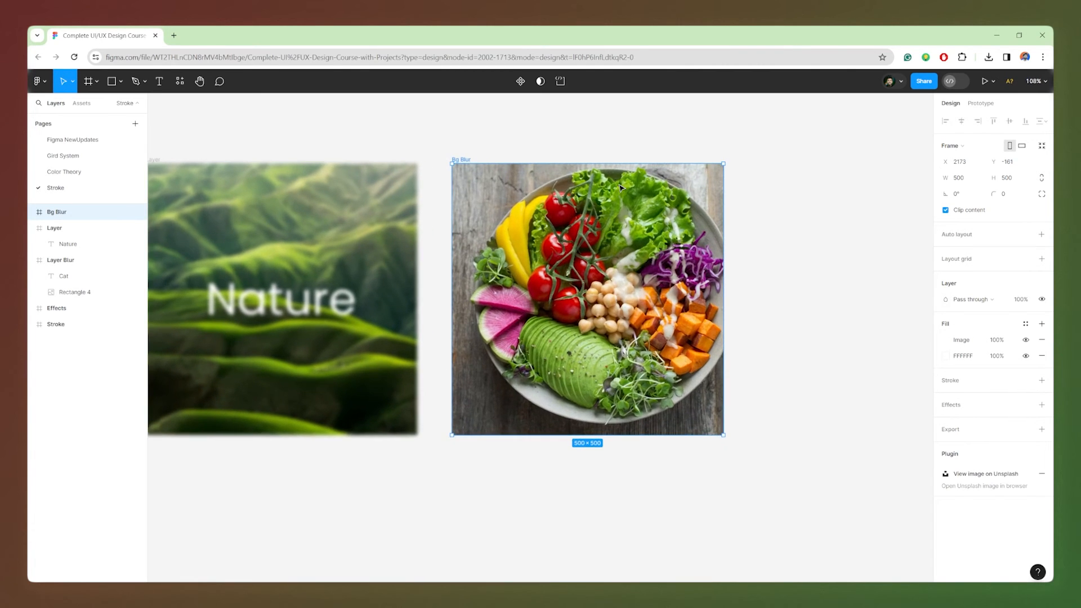
scroll(544, 230, "down", 1, "ctrl")
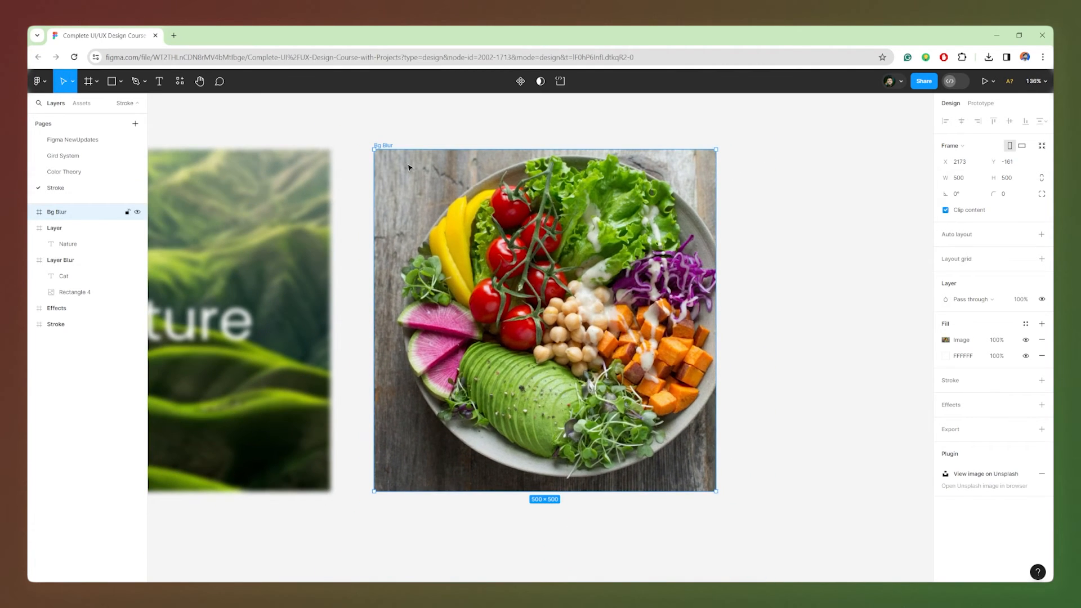
- Draw a rectangle over the salad photo from the frame's upper-left corner, 308 wide and 500 high
left_click(116, 88)
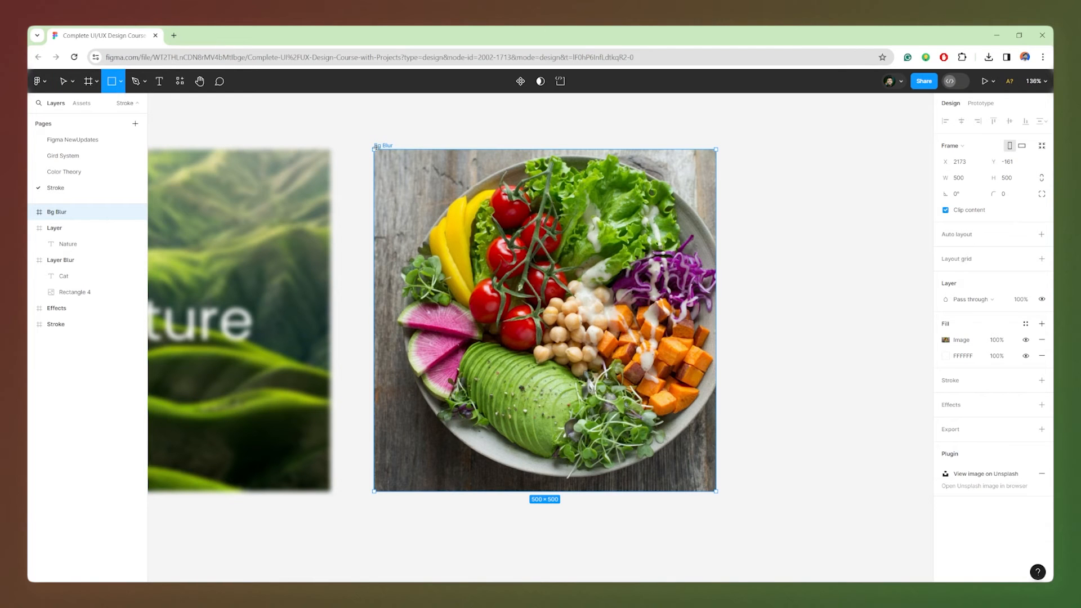
mouse_move(374, 150)
left_mouse_down()
mouse_move(683, 366)
mouse_move(716, 491)
left_mouse_up()
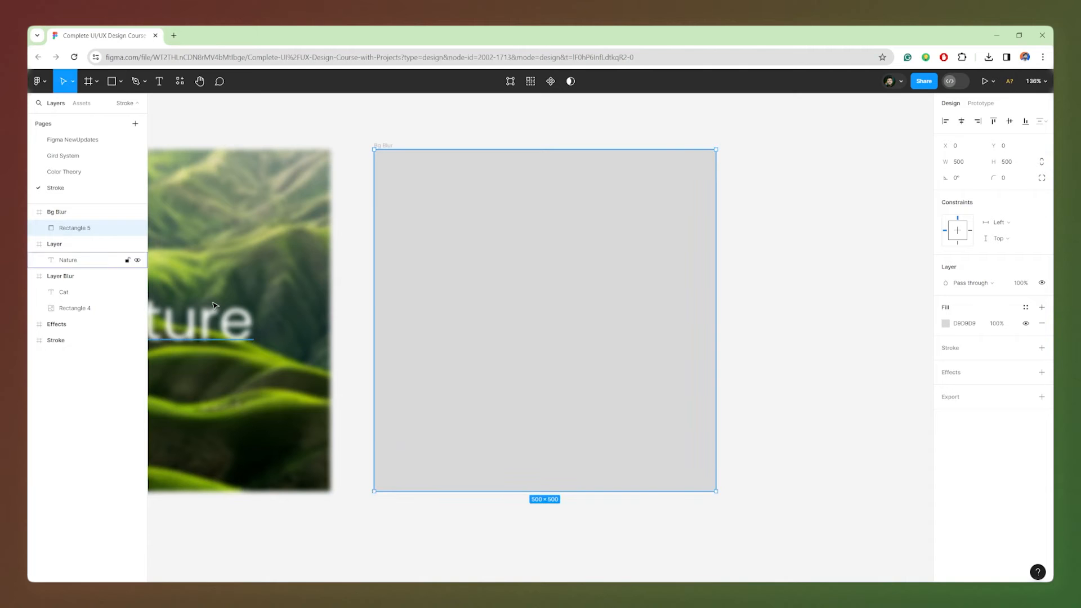
left_click_drag(717, 300, 585, 300)
- Set the rectangle's fill colour to FFFFFF with 20% opacity
left_click(945, 325)
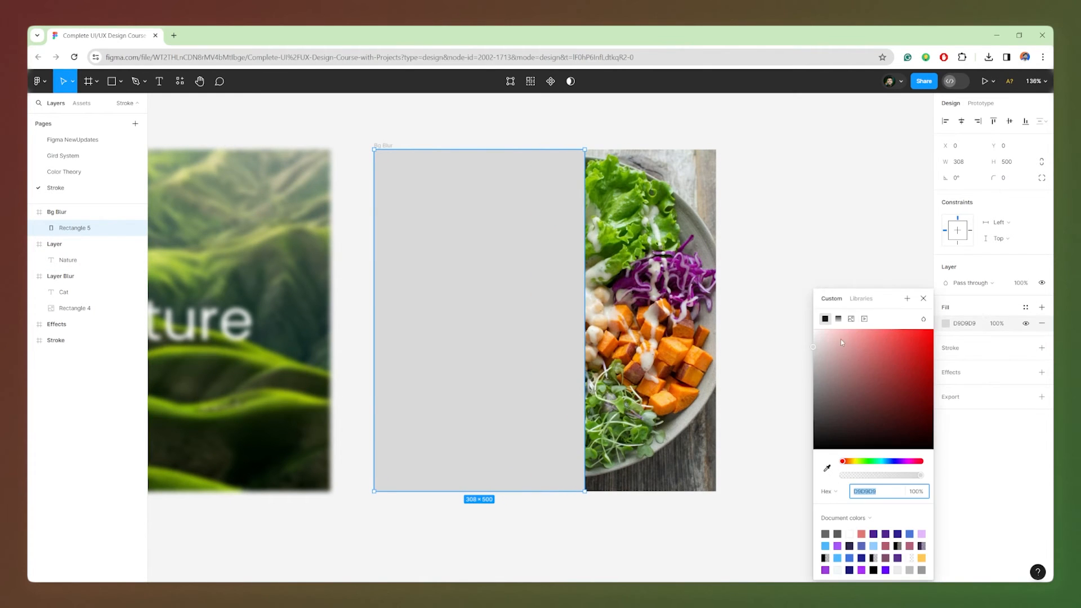
type("ffffff")
key("Return")
left_click(999, 325)
type("2")
key("Return")
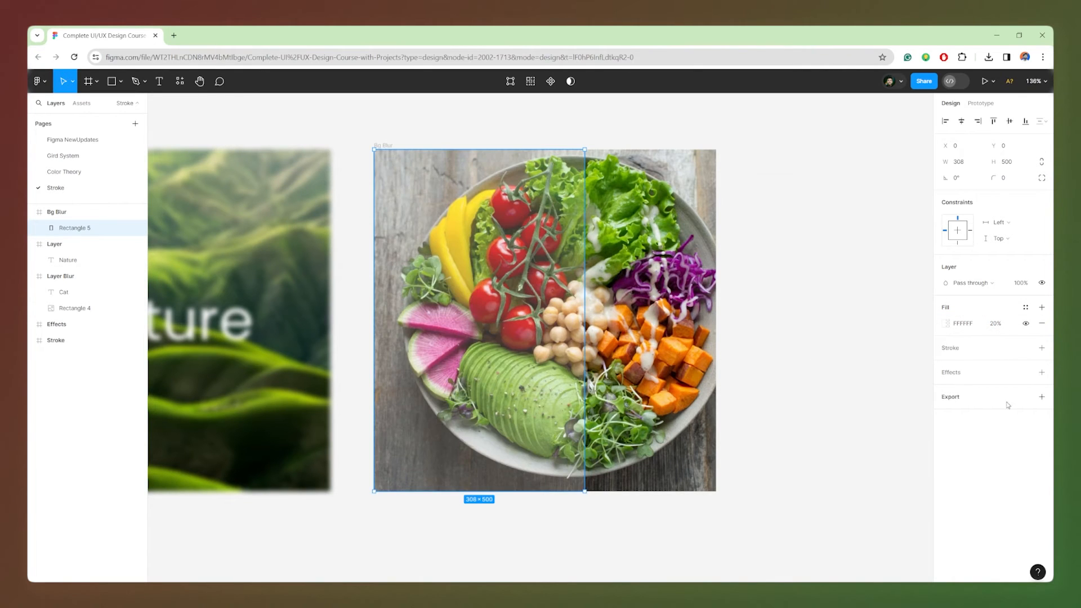
- Apply a background blur effect of 10 to the translucent rectangle over the salad photo
left_click(952, 373)
left_click(981, 389)
left_click(981, 416)
left_click(945, 389)
left_click_drag(826, 415, 897, 416)
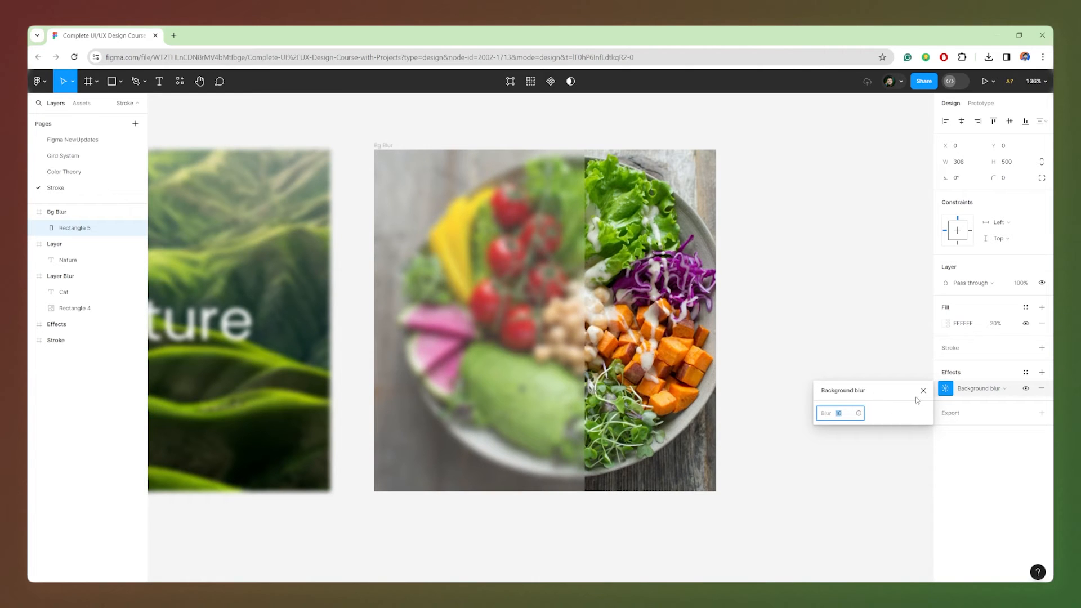
left_click(924, 391)
- Resize the background-blurred rectangle to a width of 288 and deselect it
left_click_drag(587, 334, 571, 318)
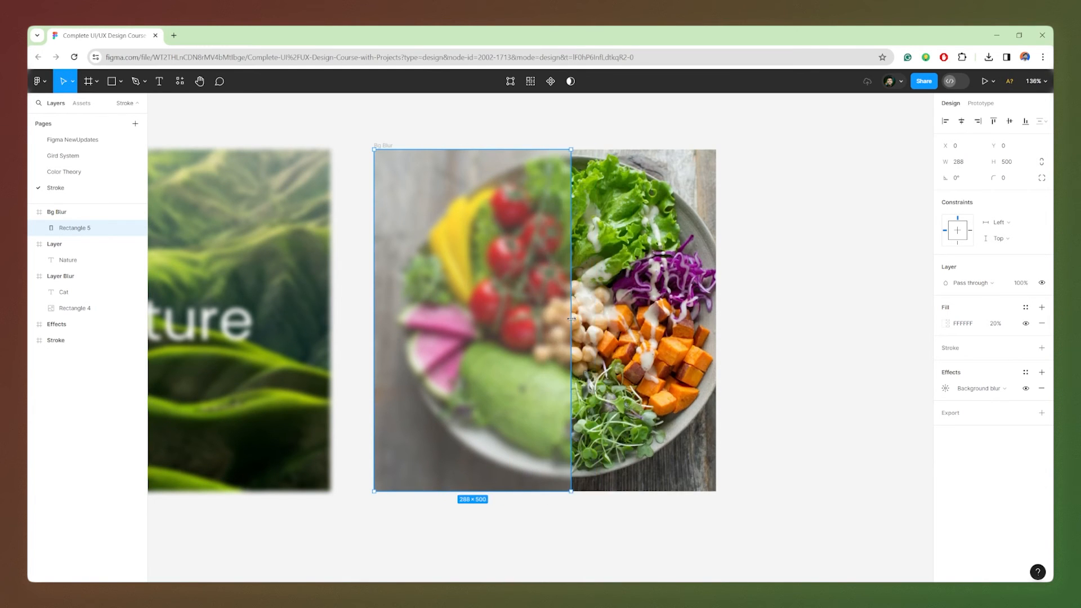
left_click_drag(566, 160, 589, 158)
scroll(374, 211, "down", 4)
left_click(476, 152)
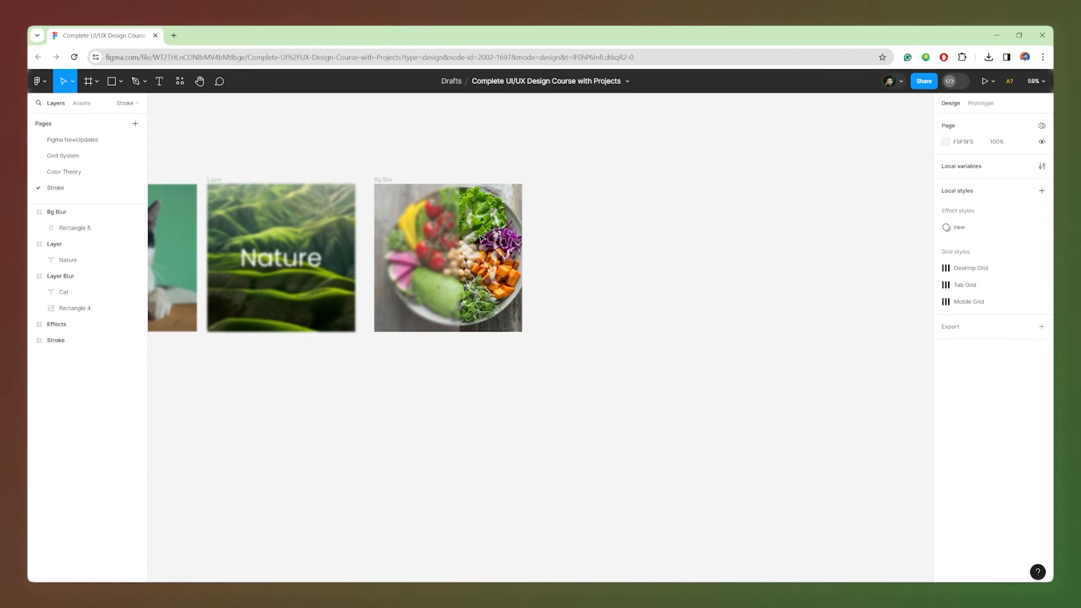
scroll(360, 169, "up", 5)
left_click(382, 179)
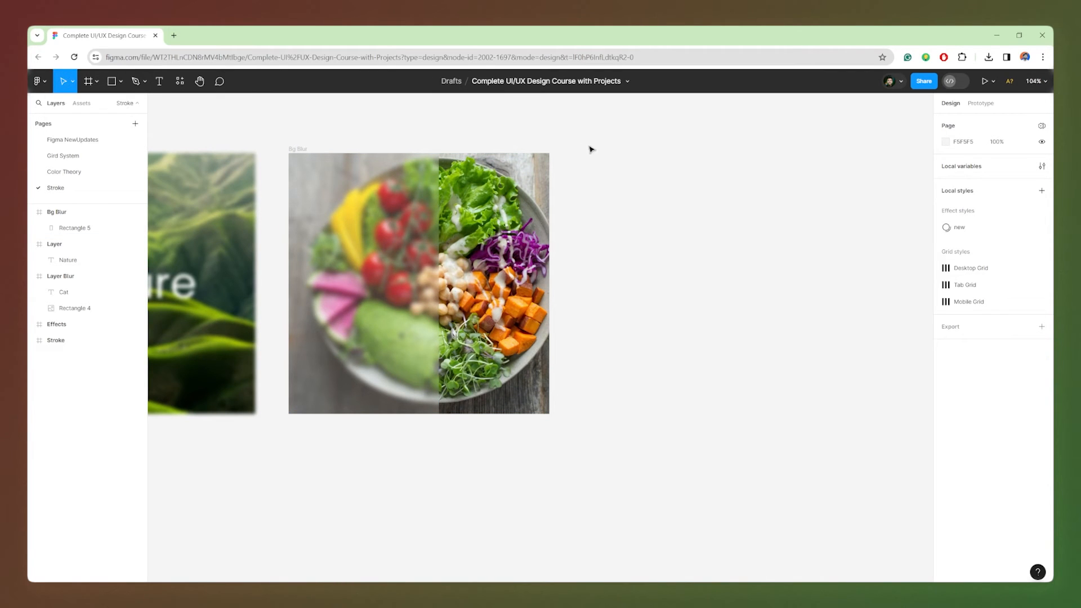
- Draw a 500 × 500 frame beside Bg Blur and fill it with the laptop code photo from Unsplash's "technology" search
left_click(86, 83)
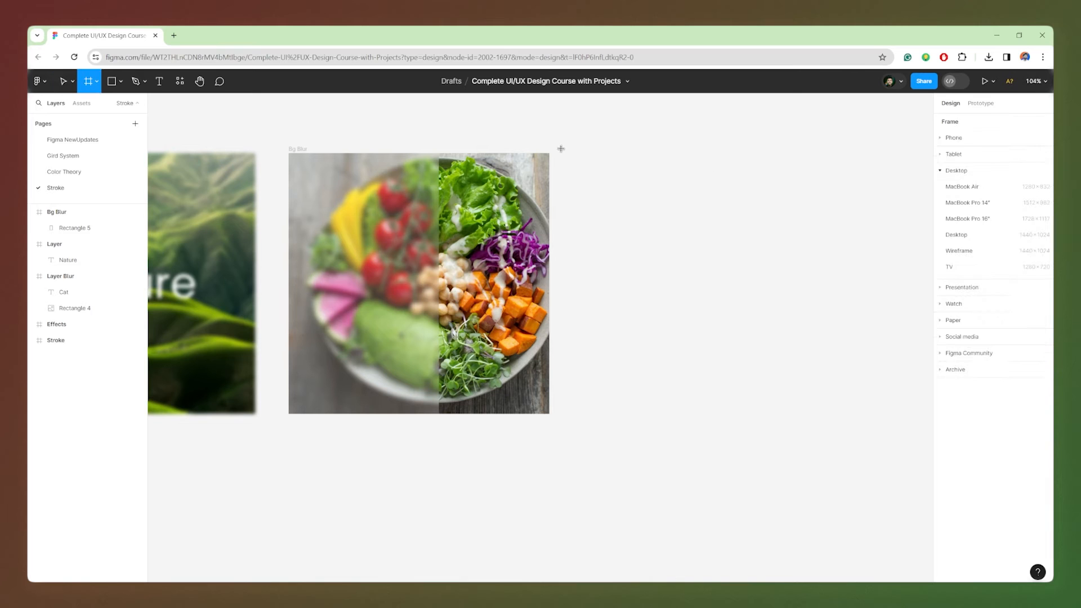
left_click_drag(564, 153, 824, 414)
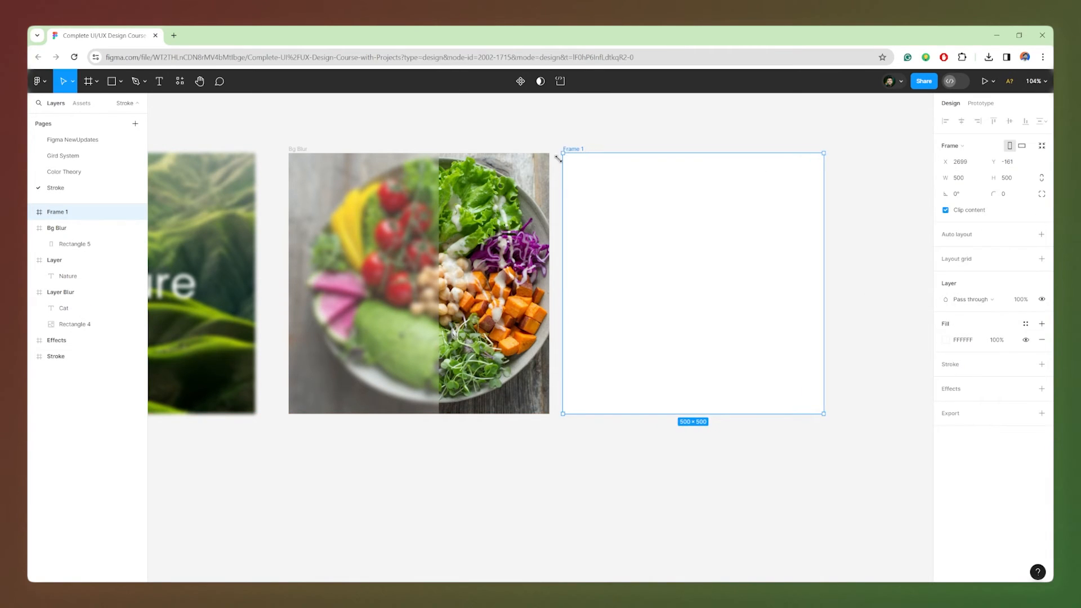
left_click(40, 81)
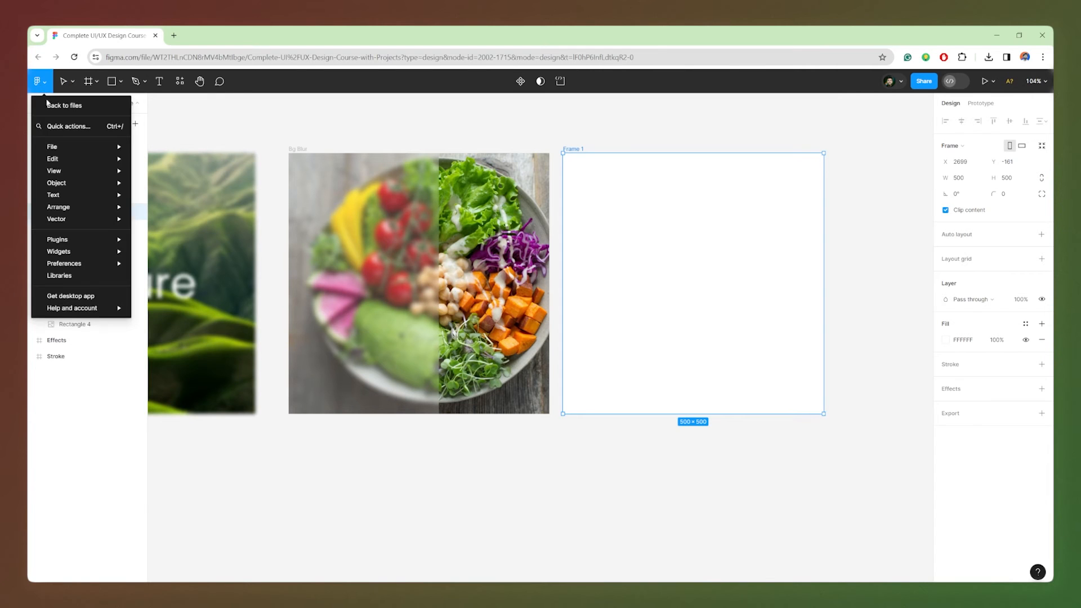
mouse_move(74, 242)
left_click(160, 252)
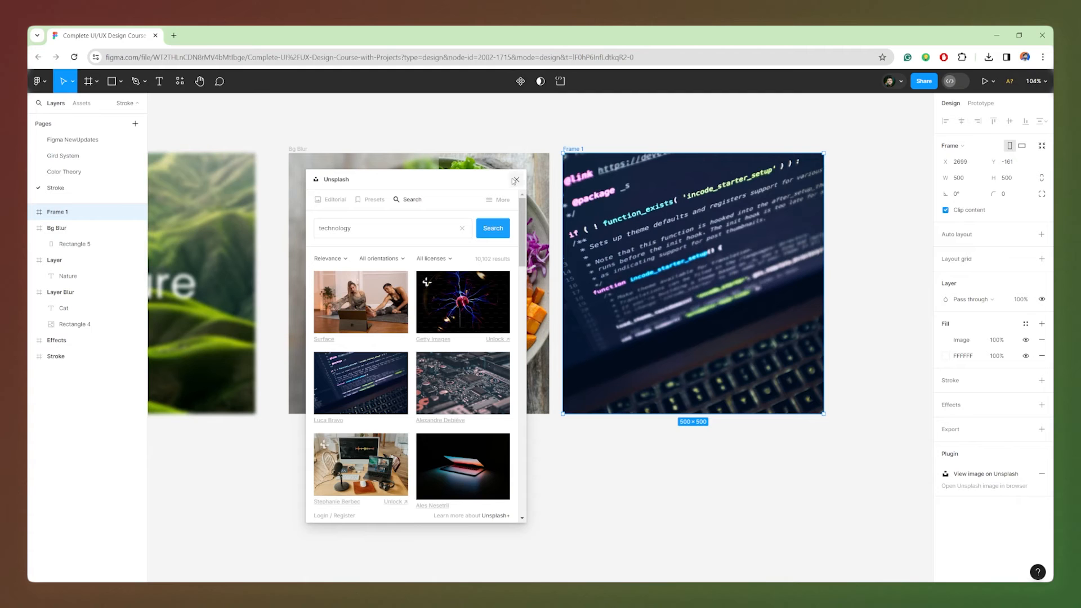
left_click(516, 181)
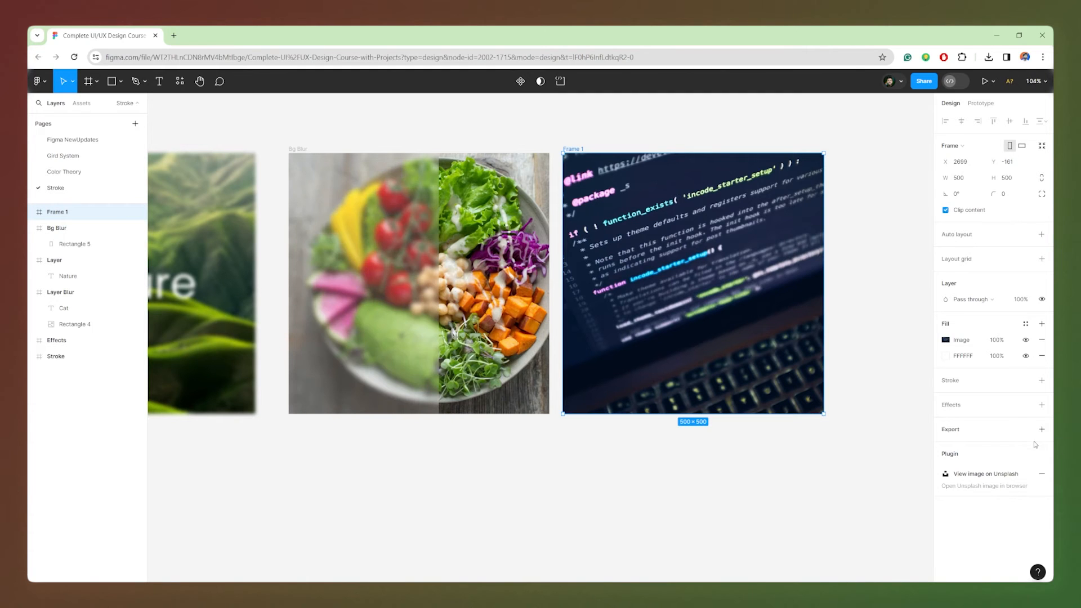
- Apply a background blur effect directly to the laptop code frame and raise its blur value strongly
left_click(959, 409)
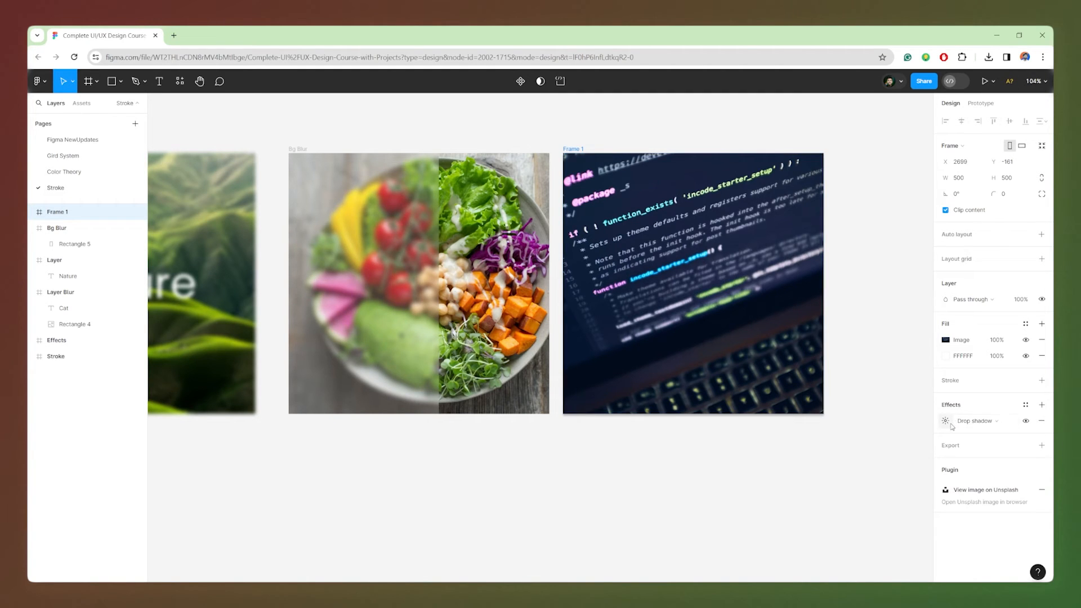
left_click(973, 422)
left_click(979, 445)
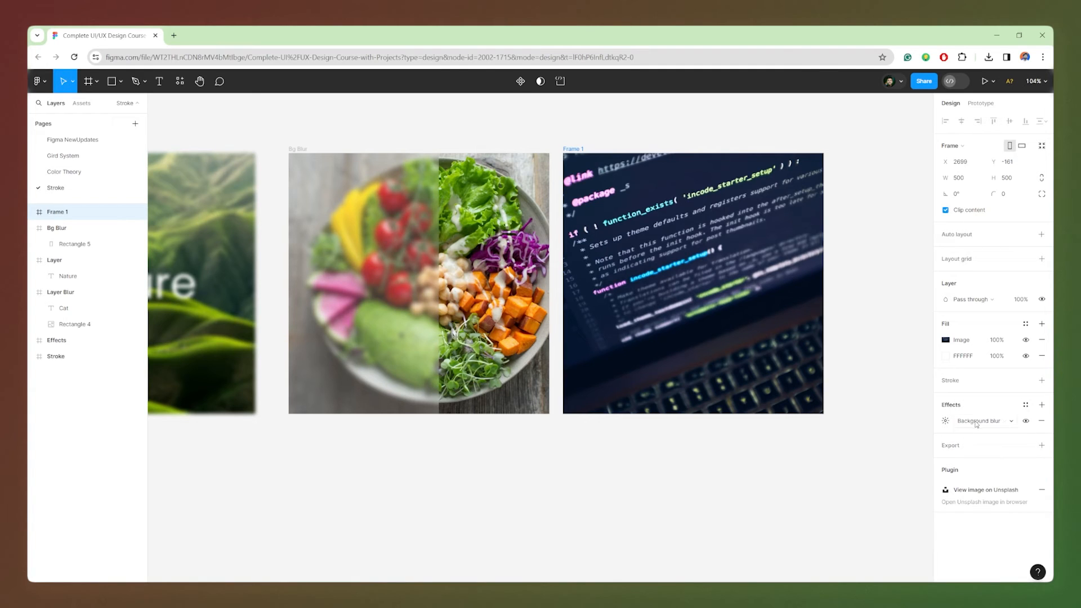
left_click(946, 422)
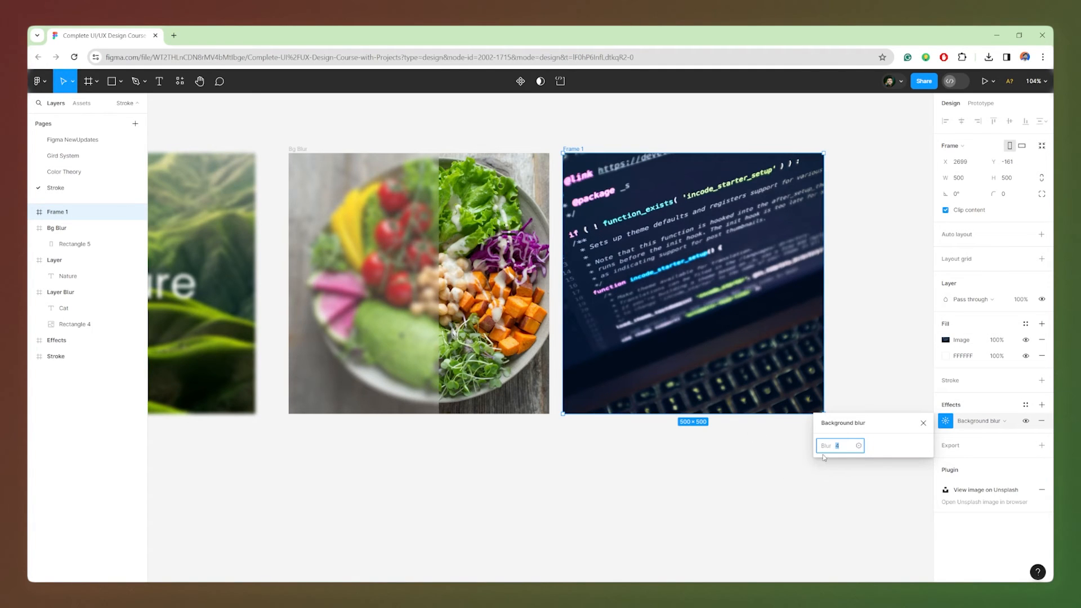
left_click_drag(822, 448, 929, 449)
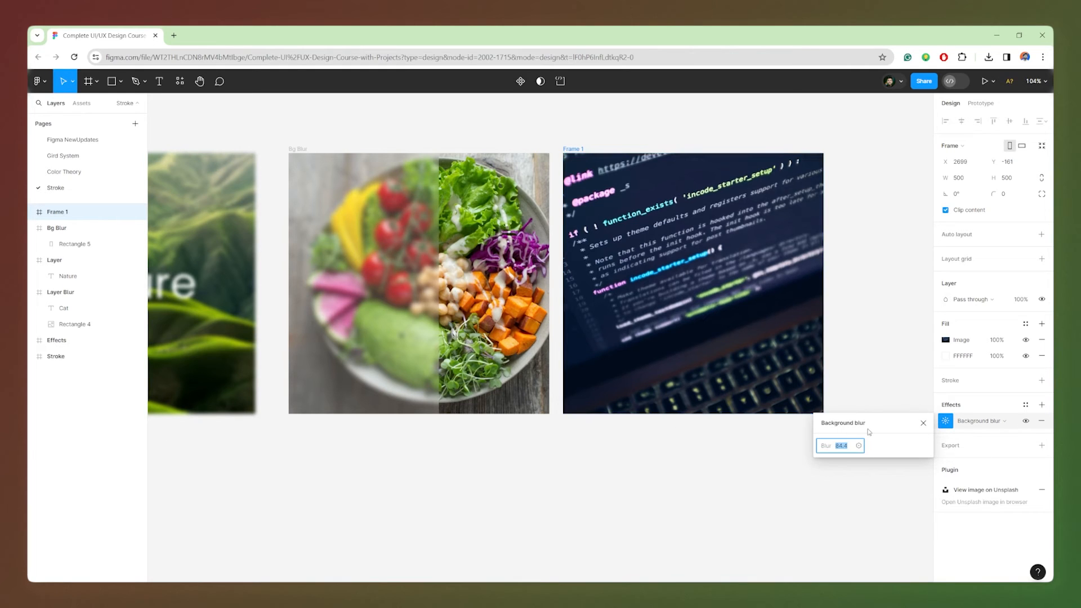
left_click(923, 424)
- Try resizing the background-blurred rectangle along its inner vertical edge over the salad photo
left_click(381, 264)
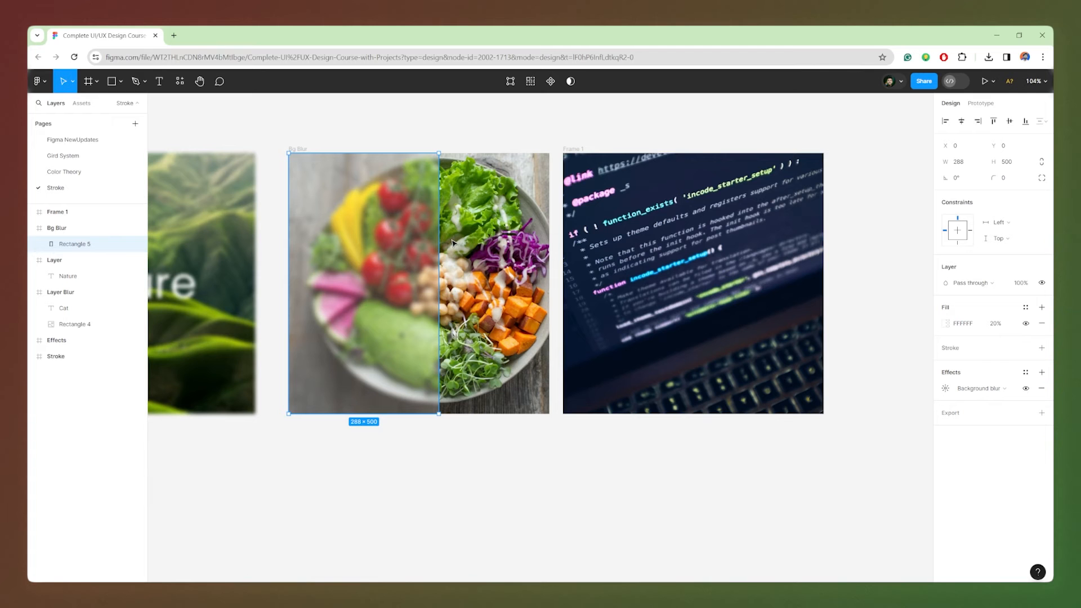
mouse_move(439, 235)
left_mouse_down()
mouse_move(411, 234)
mouse_move(503, 227)
mouse_move(417, 231)
mouse_move(439, 232)
left_mouse_up()
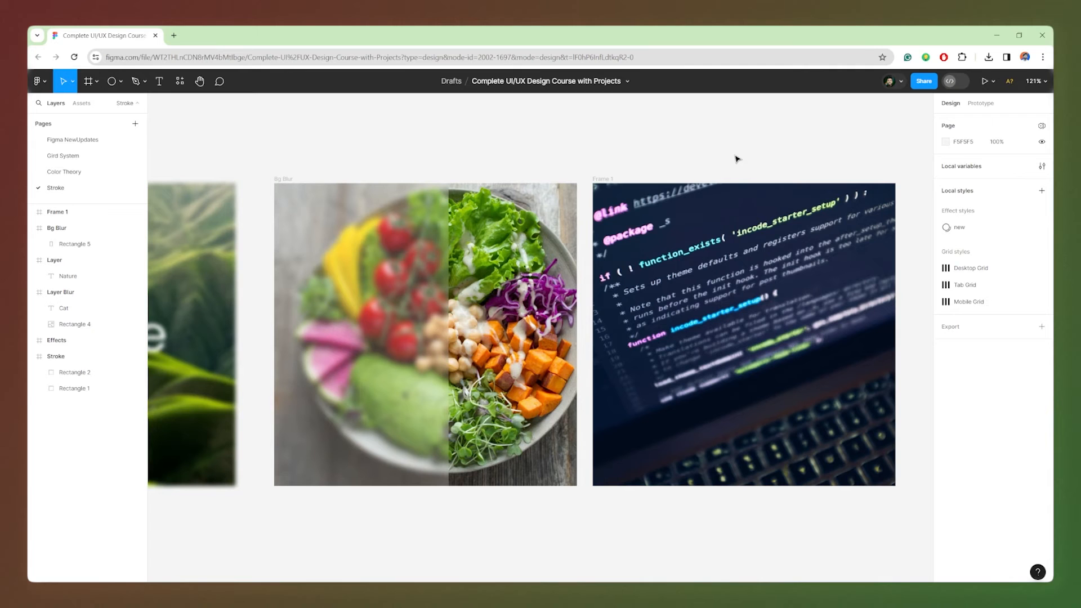
- Add an export setting to the Layer Blur frame and collapse its export preview
scroll(739, 159, "down", 5)
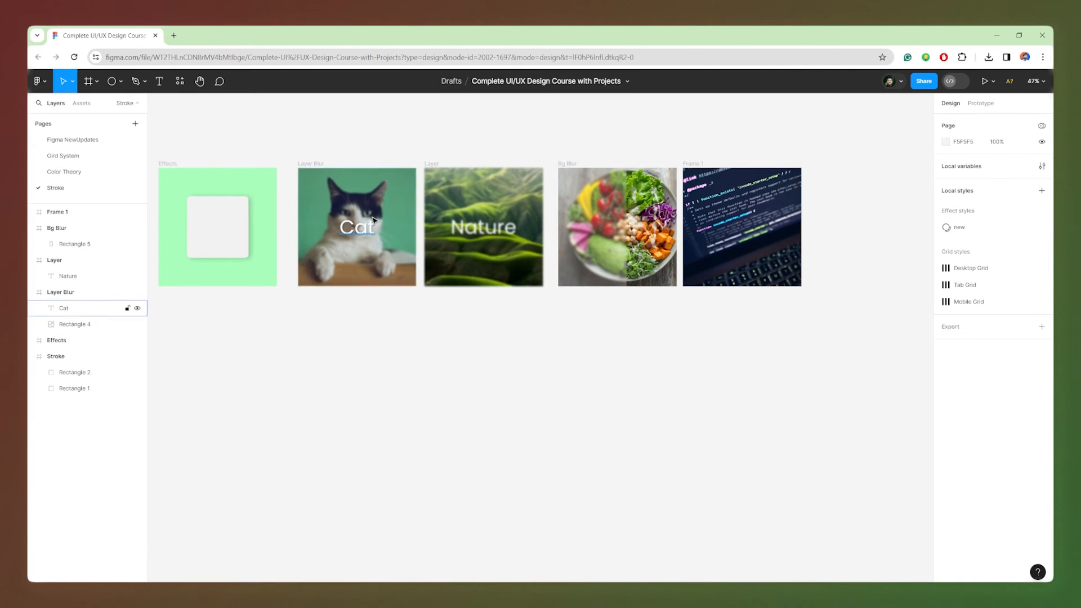
scroll(323, 172, "up", 5)
left_click(271, 162)
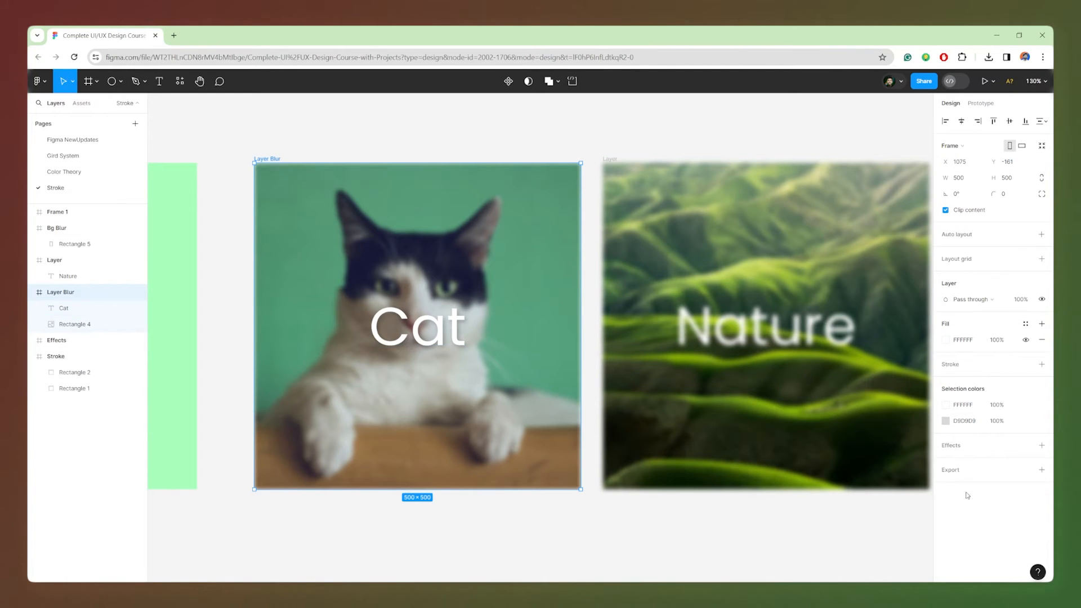
left_click(961, 471)
scroll(964, 479, "down", 1)
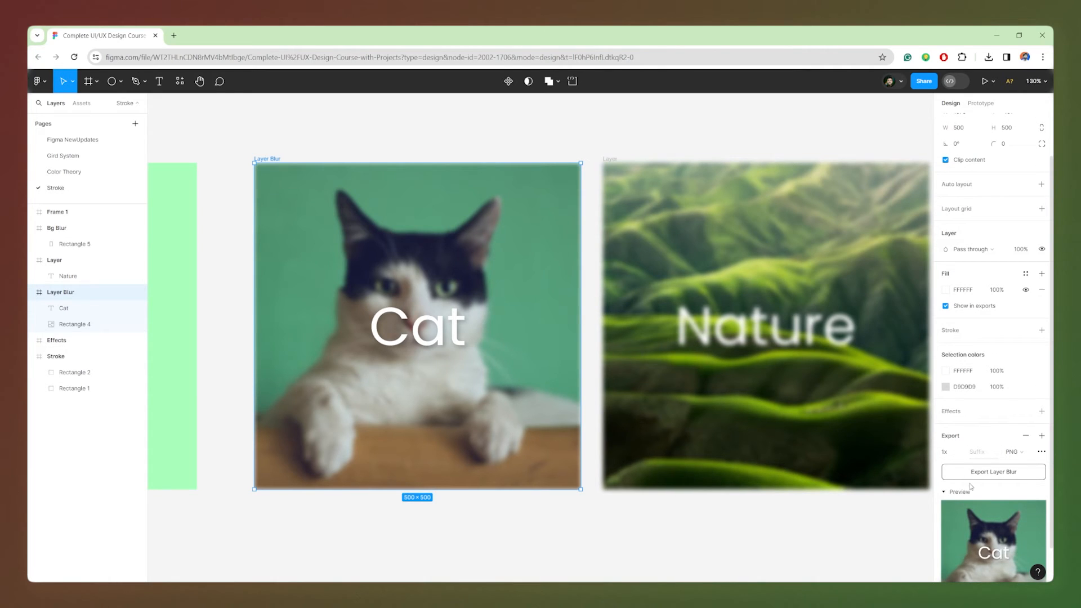
left_click(951, 498)
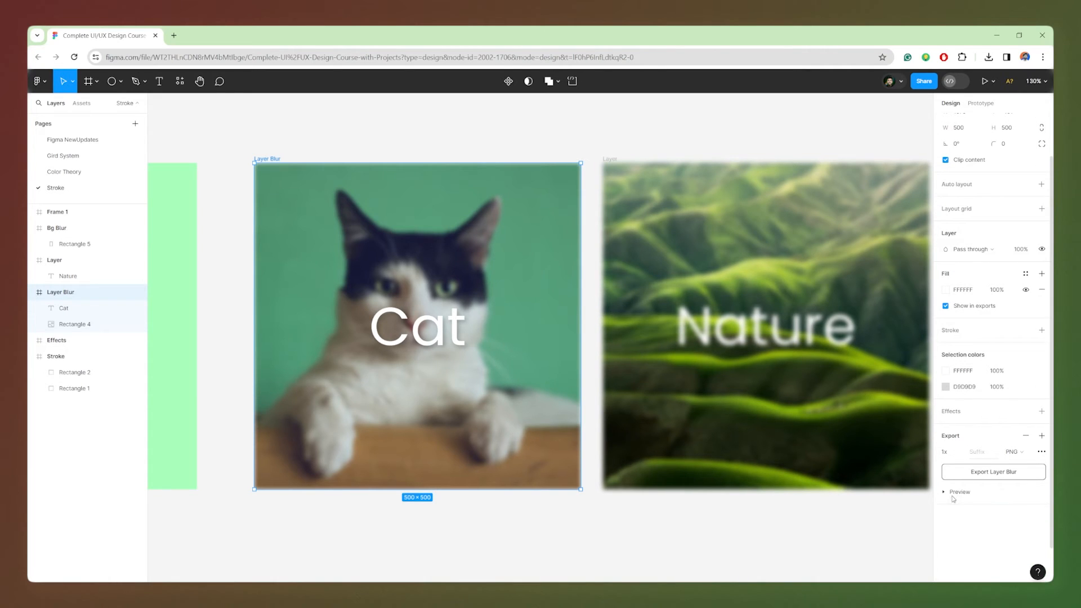
- Try the JPG and PDF export formats on the Layer Blur frame and switch back to PNG
left_click(1016, 454)
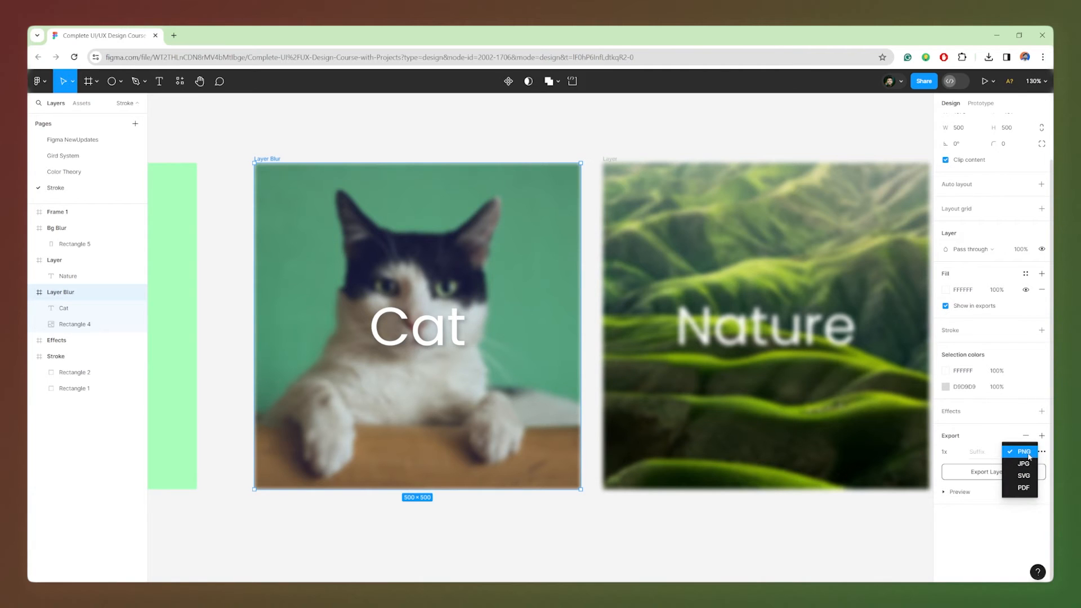
left_click(1024, 464)
left_click(1020, 452)
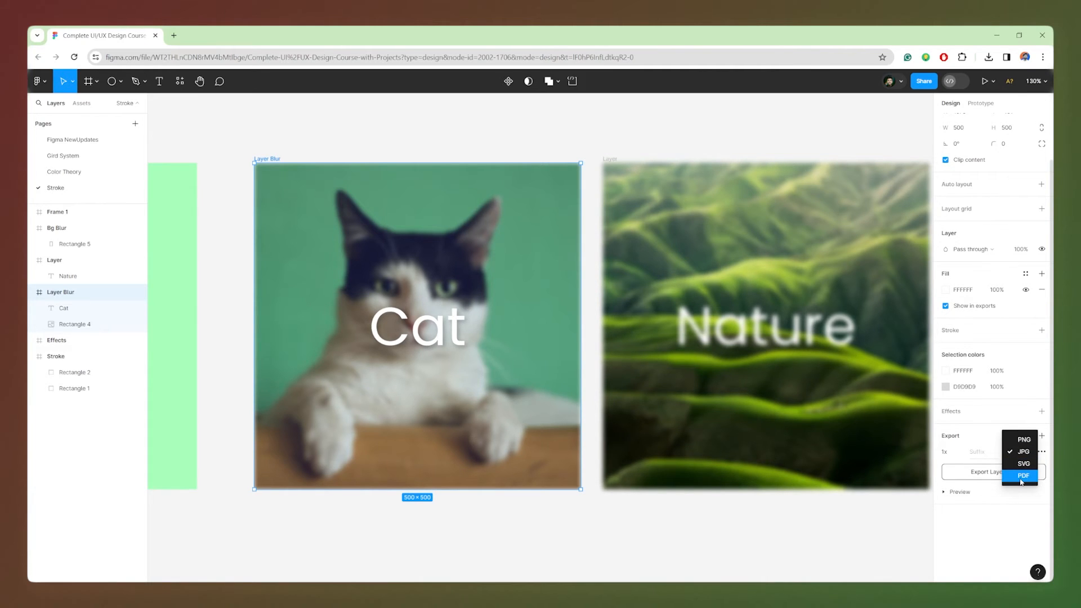
left_click(1021, 477)
left_click(1016, 452)
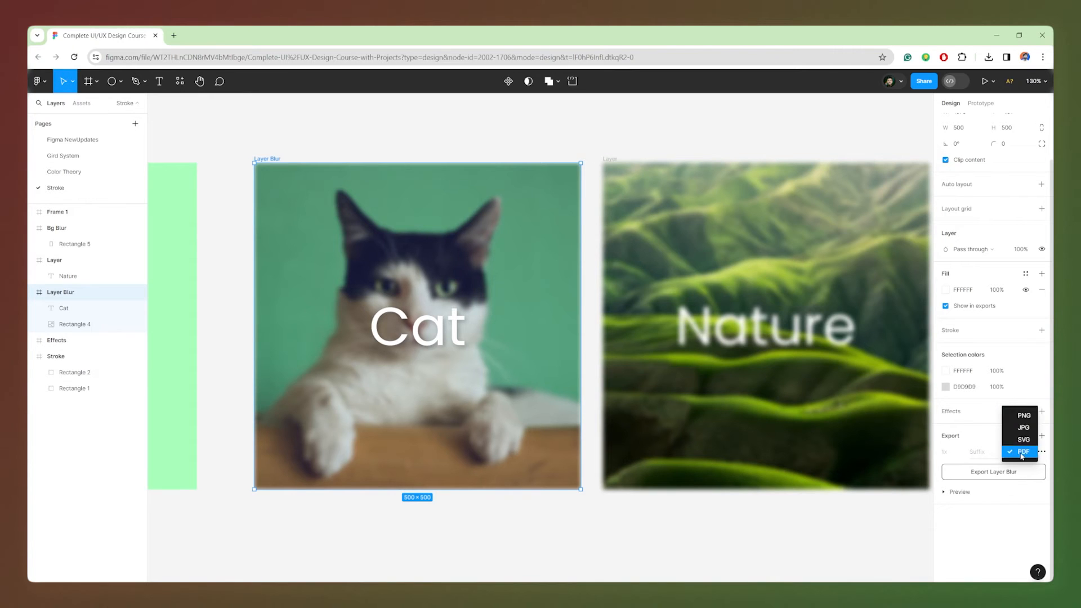
left_click(1017, 411)
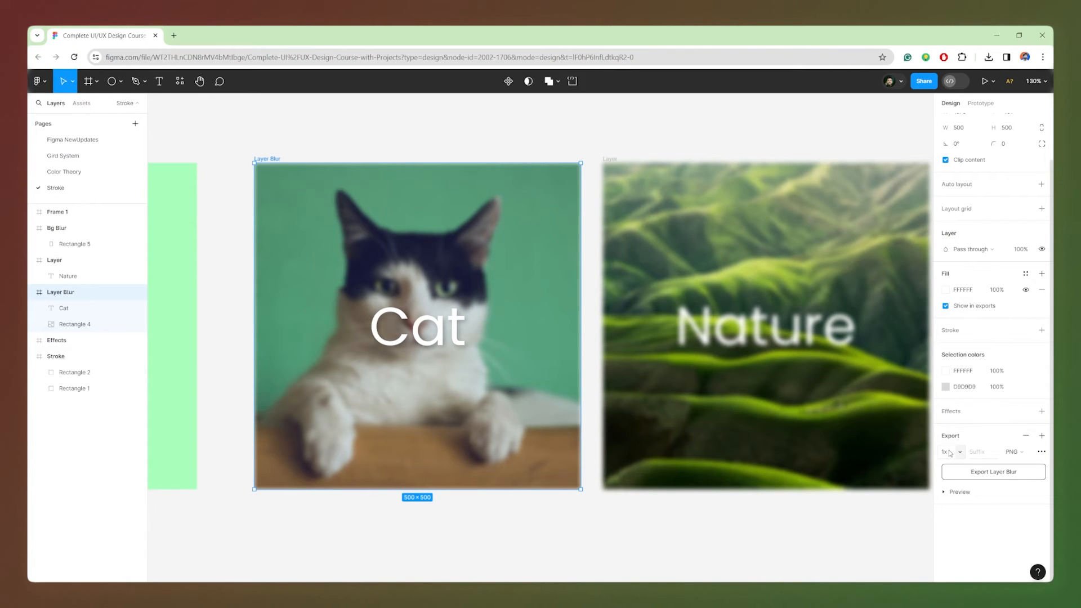
- Examine the available export scale options for the Layer Blur frame, leaving the scale at 1x
left_click(959, 453)
left_click(960, 453)
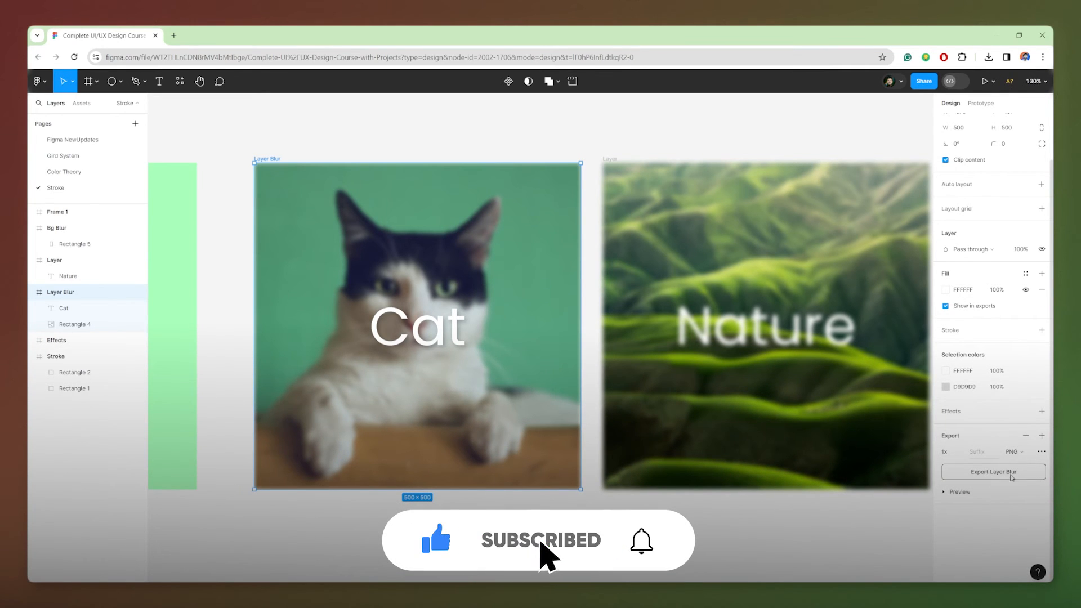
left_click(957, 454)
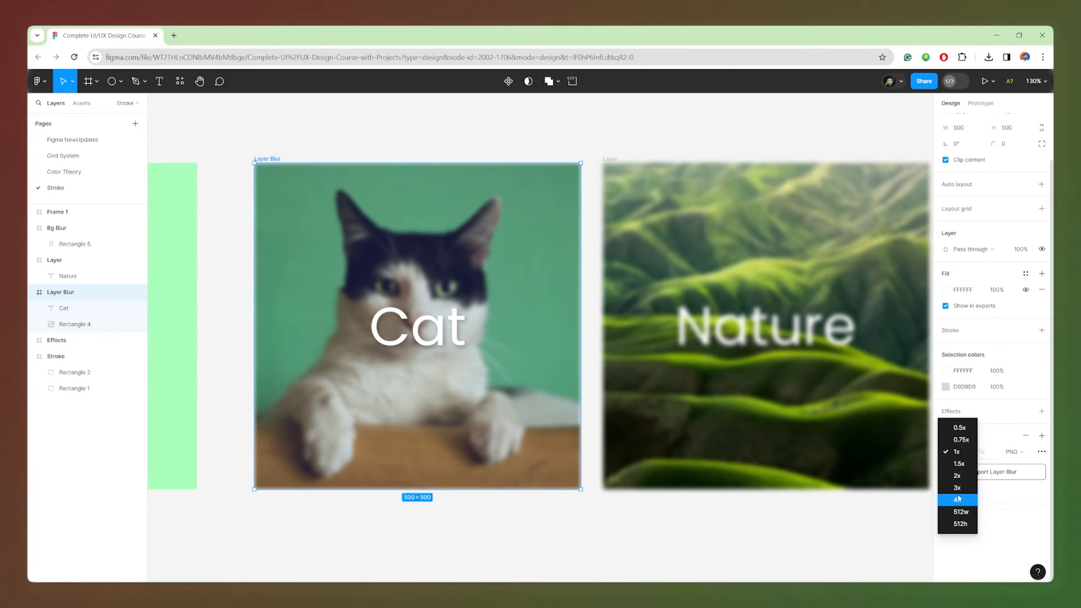
left_click(986, 445)
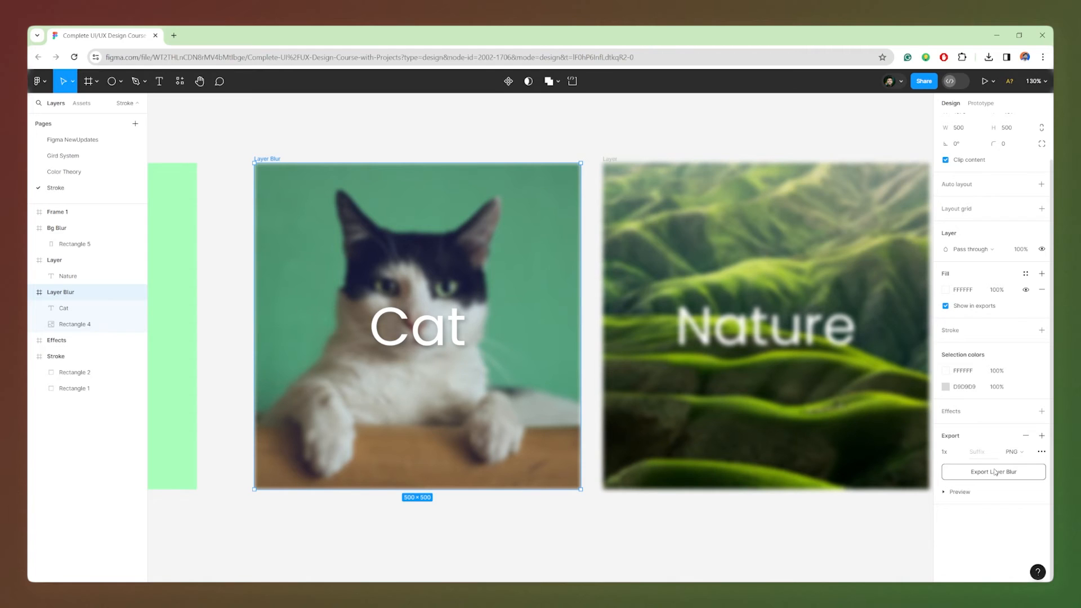
- Export the Layer Blur frame as a PNG at 1x scale
left_click(1011, 456)
left_click(1006, 463)
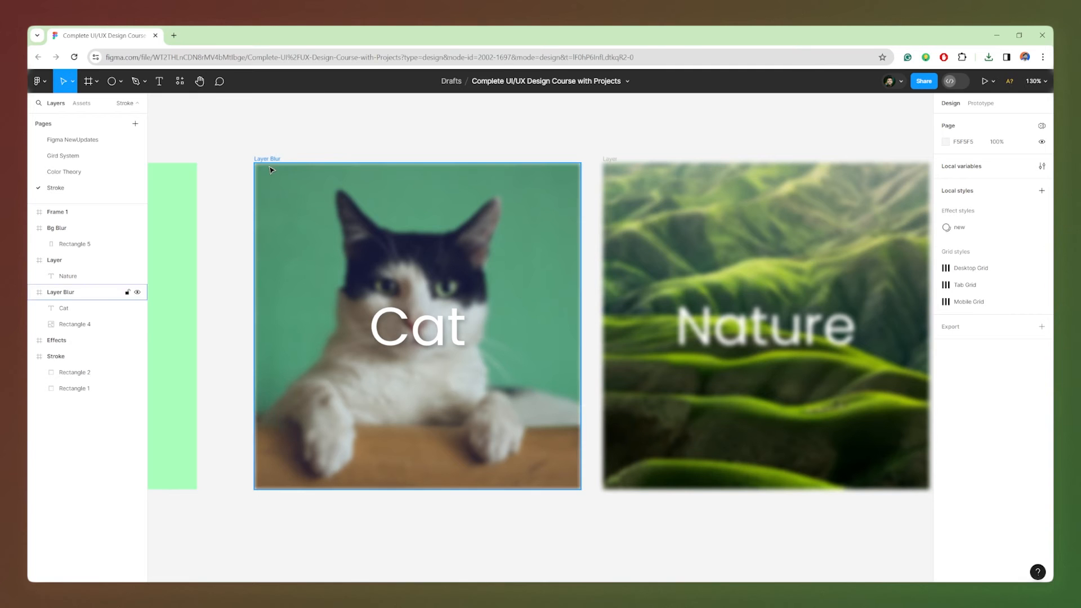
left_click(269, 160)
left_click(948, 502)
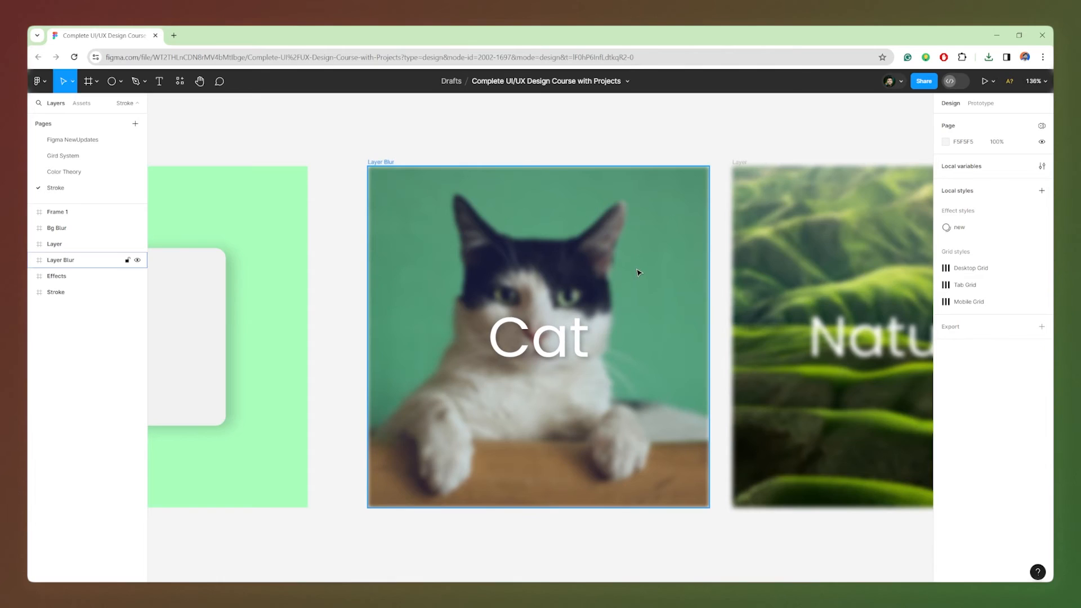
scroll(637, 272, "down", 10)
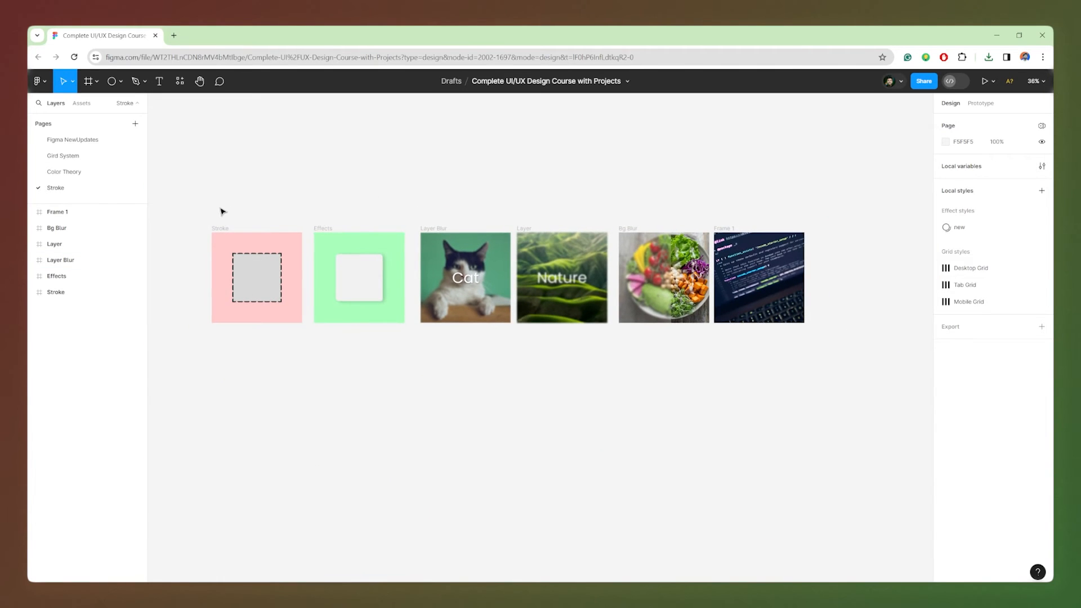
mouse_move(202, 205)
left_mouse_down()
mouse_move(244, 221)
mouse_move(789, 238)
mouse_move(794, 249)
left_mouse_up()
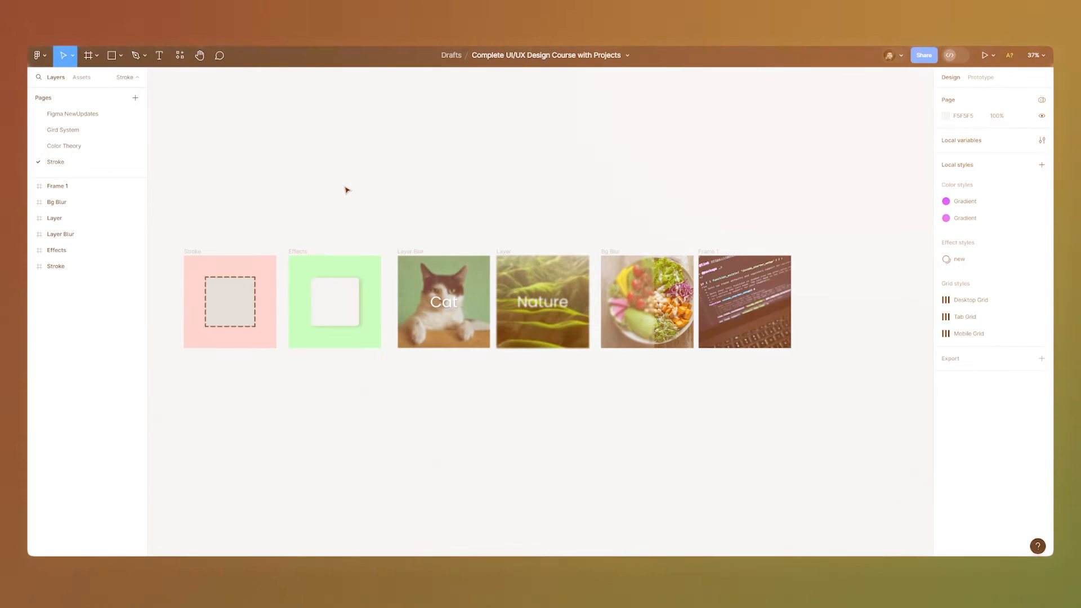
- Add a 1440 × 1024 Desktop preset frame beside the laptop code frame, aligning their top edges
scroll(244, 222, "down", 3)
scroll(338, 223, "down", 2)
scroll(754, 249, "up", 5)
scroll(766, 250, "up", 3)
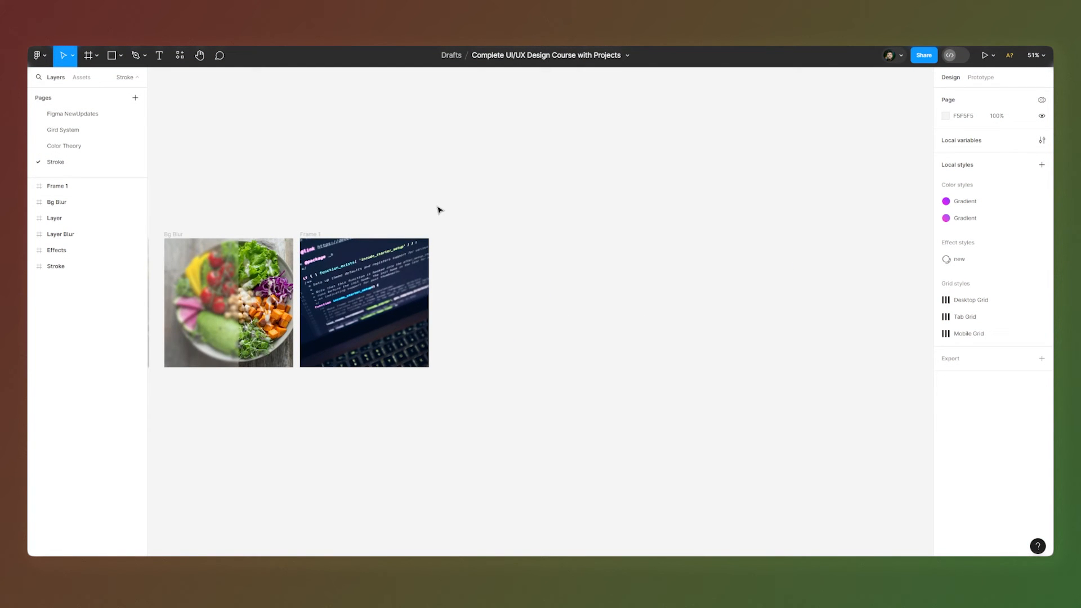
key("f")
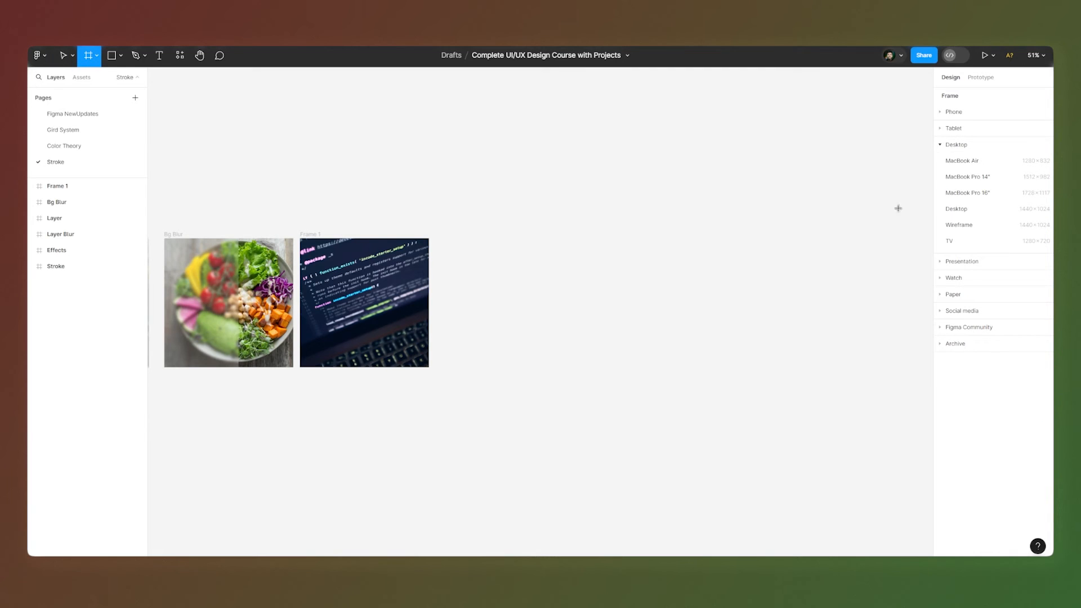
left_click(957, 209)
left_click_drag(464, 179, 472, 234)
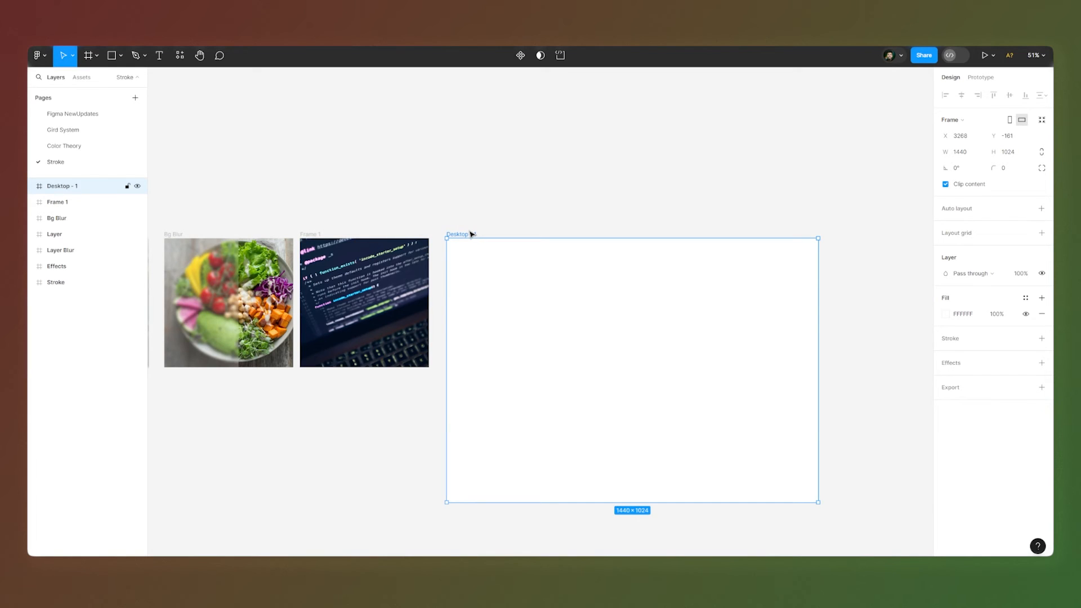
- Rename the new desktop frame as "Glass Neomephism" and deselect it
double_click(471, 234)
type("G")
type("lass N")
type("eon")
key("Return")
left_click(495, 220)
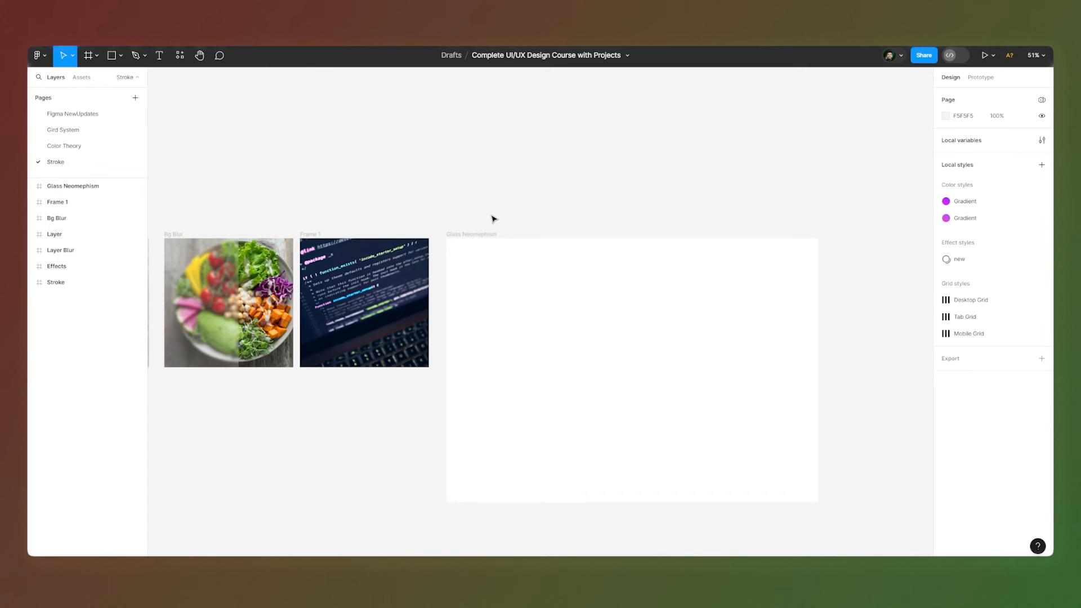
- Change the Glass Neomephism frame's fill to solid black, 000000
scroll(666, 273, "down", 2)
scroll(741, 246, "up", 3)
left_click(449, 219)
scroll(473, 228, "down", 1)
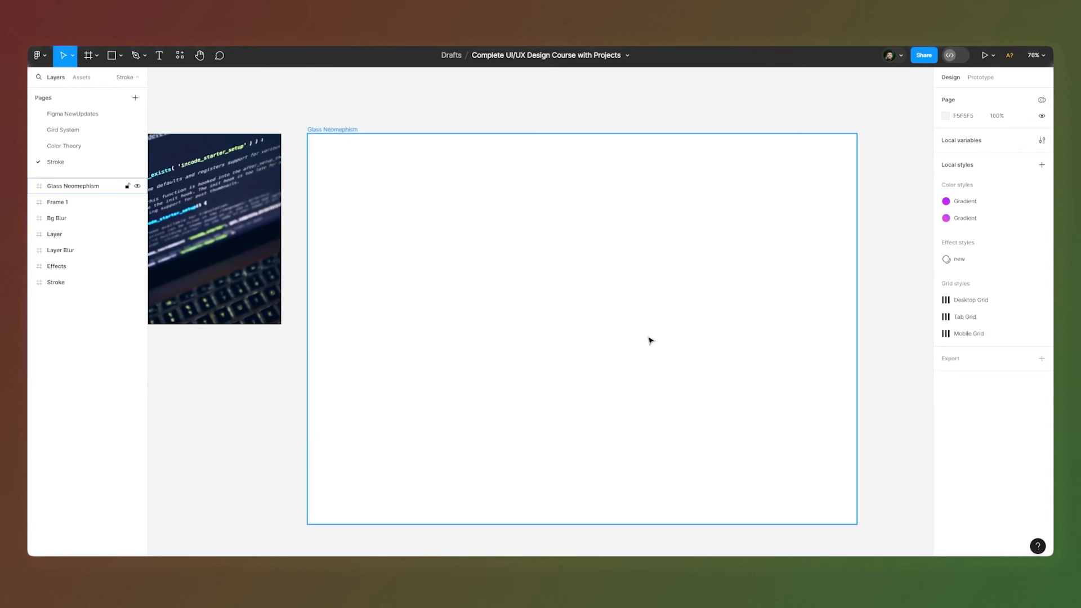
scroll(633, 316, "up", 2)
left_click(268, 90)
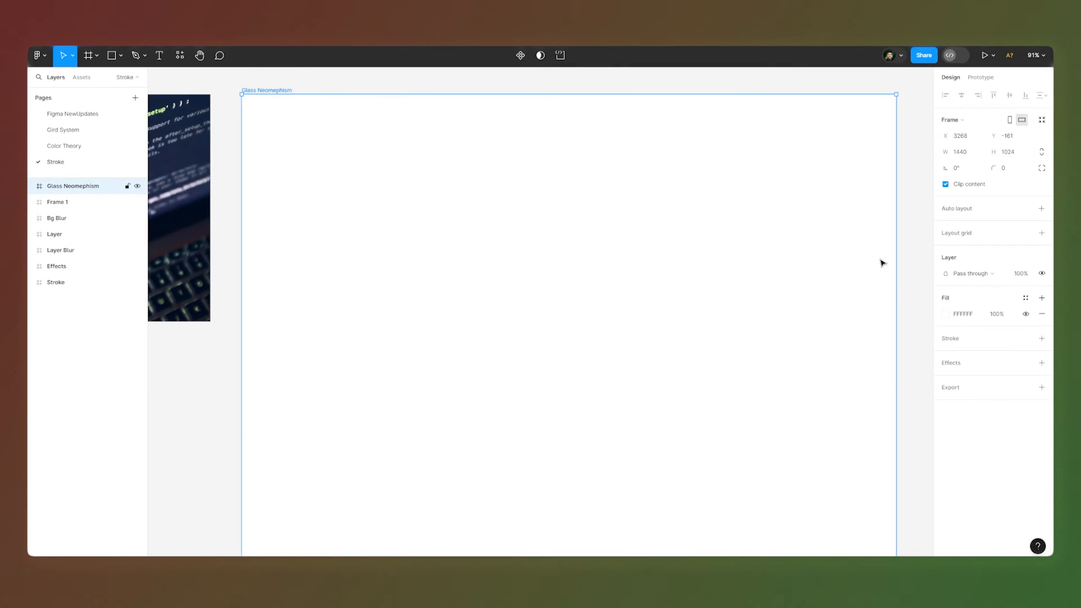
left_click(947, 315)
left_click_drag(852, 366, 805, 439)
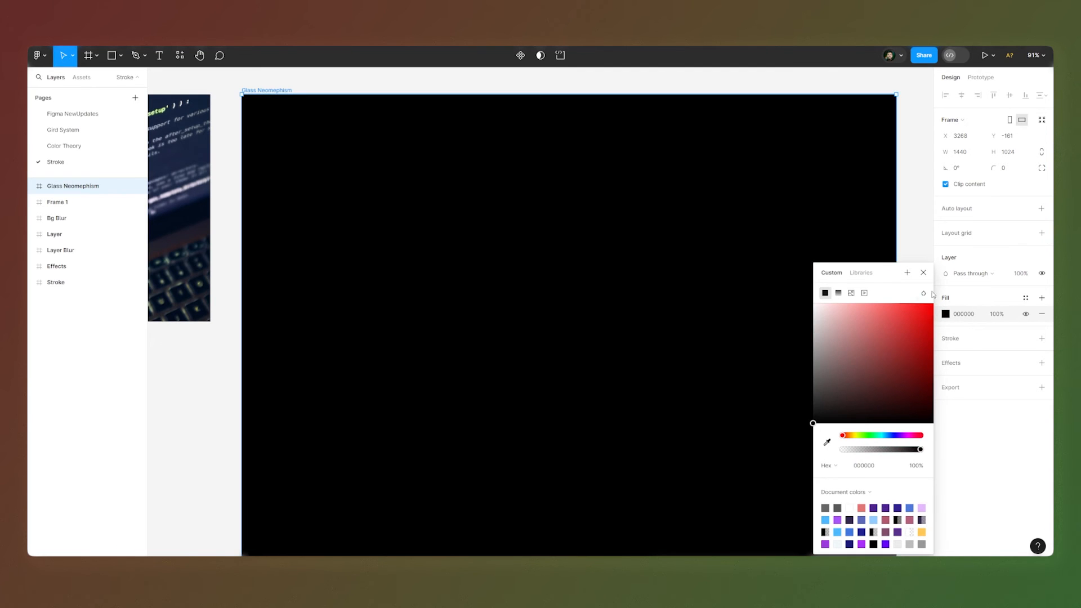
left_click(924, 273)
- Hide the layers sidebar to free up canvas space for the black frame
scroll(261, 215, "down", 1)
scroll(519, 398, "up", 2)
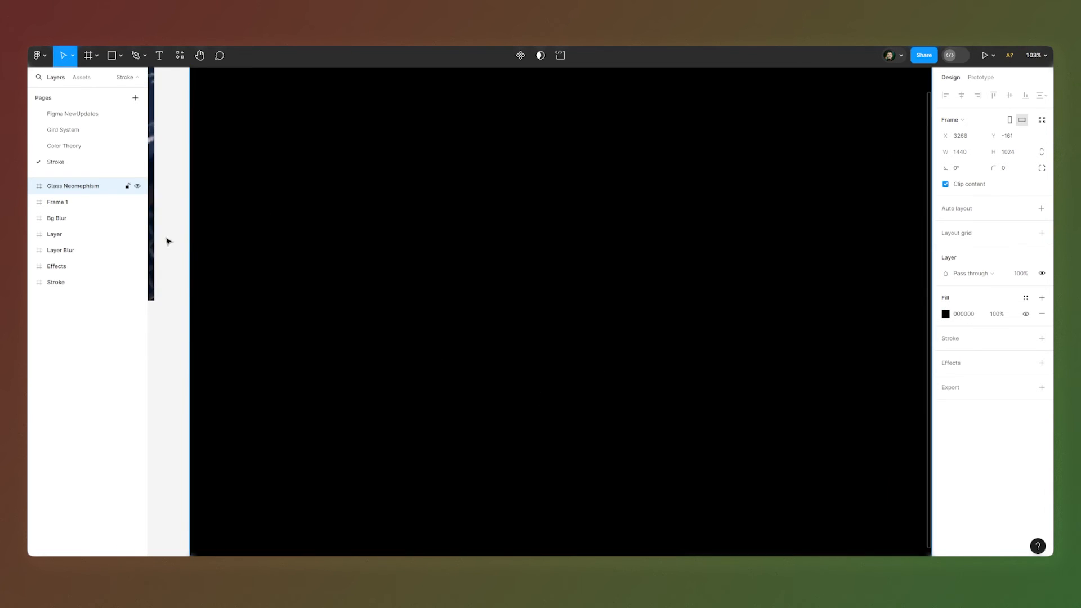
scroll(560, 178, "down", 2)
scroll(540, 163, "up", 1)
scroll(533, 195, "up", 1)
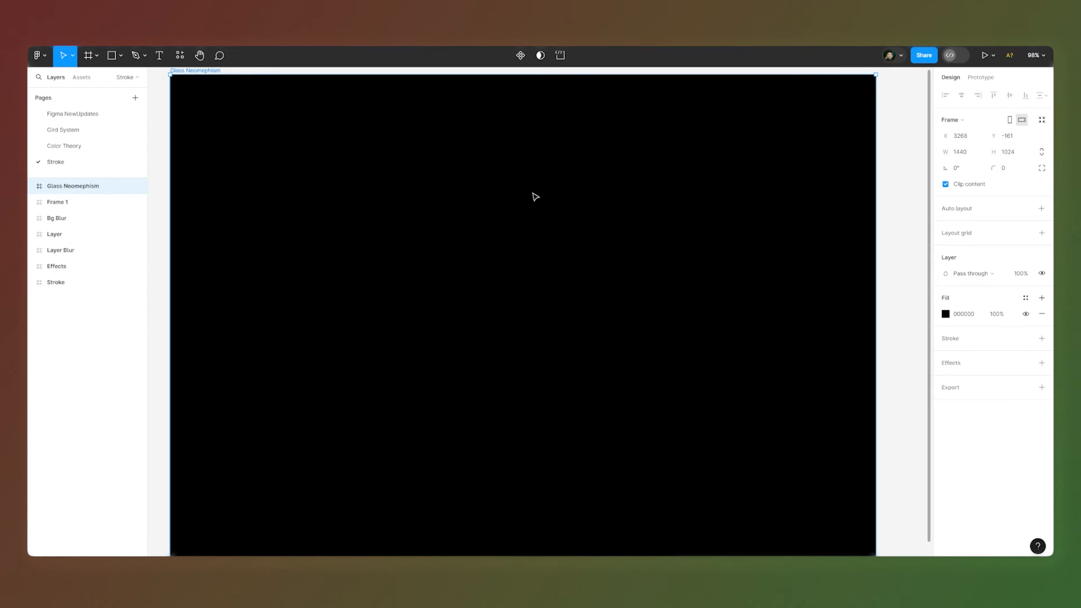
key("ctrl+backslash")
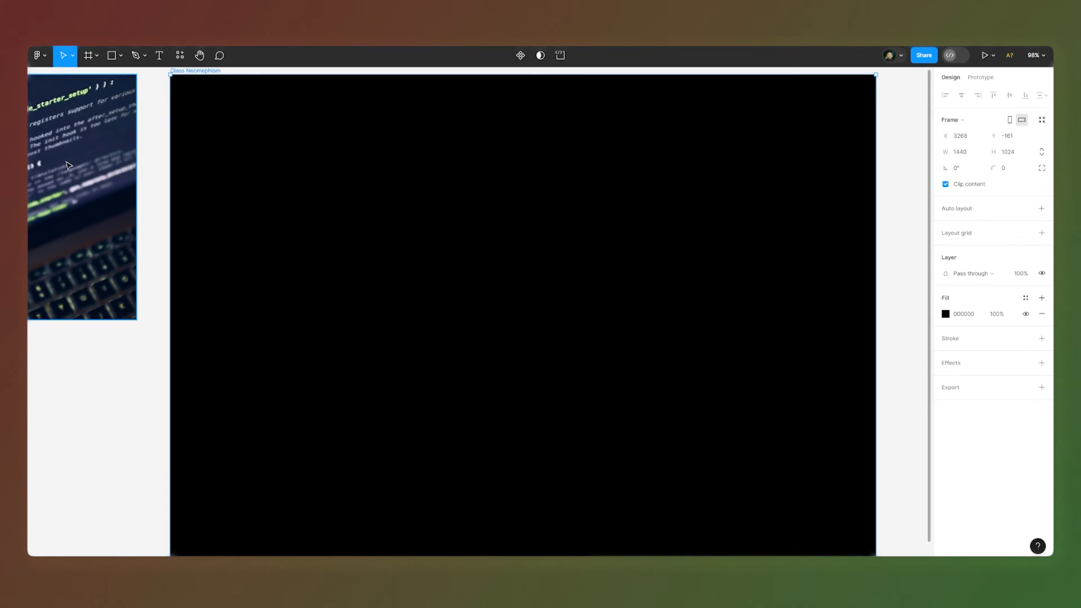
scroll(659, 283, "up", 1)
scroll(405, 240, "up", 5)
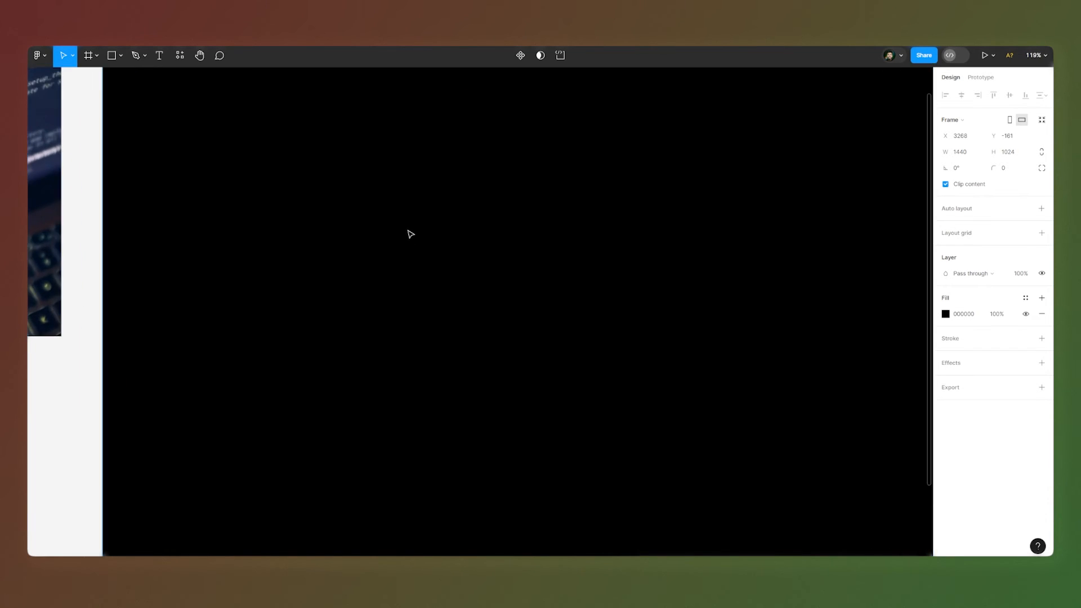
- Draw a circle in the upper-right area of the black frame and enlarge it to about 284 × 284
left_click_drag(487, 247, 422, 245)
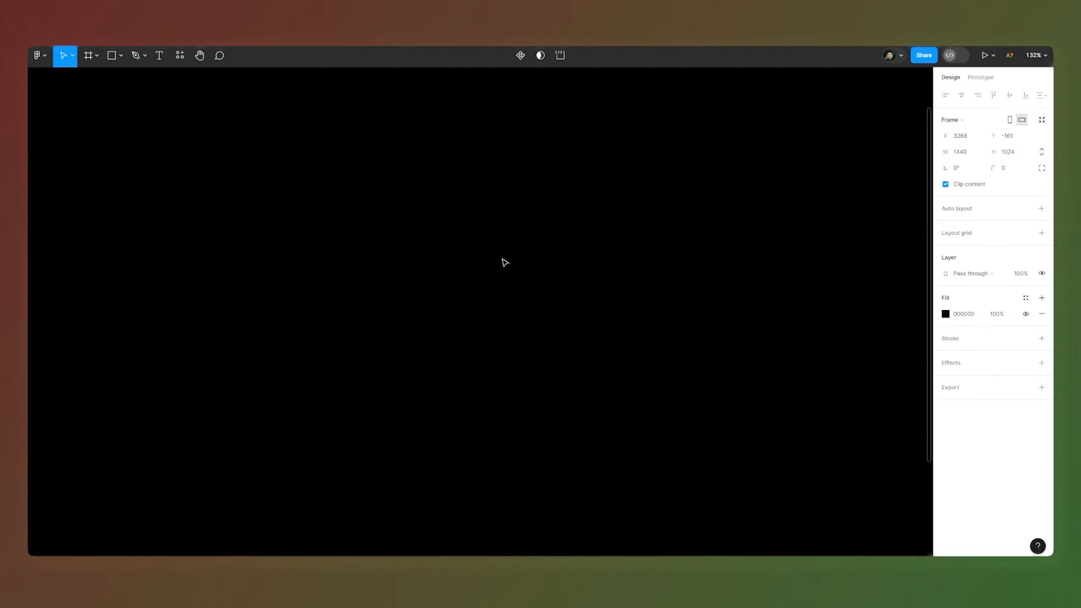
left_click(120, 55)
left_click(110, 116)
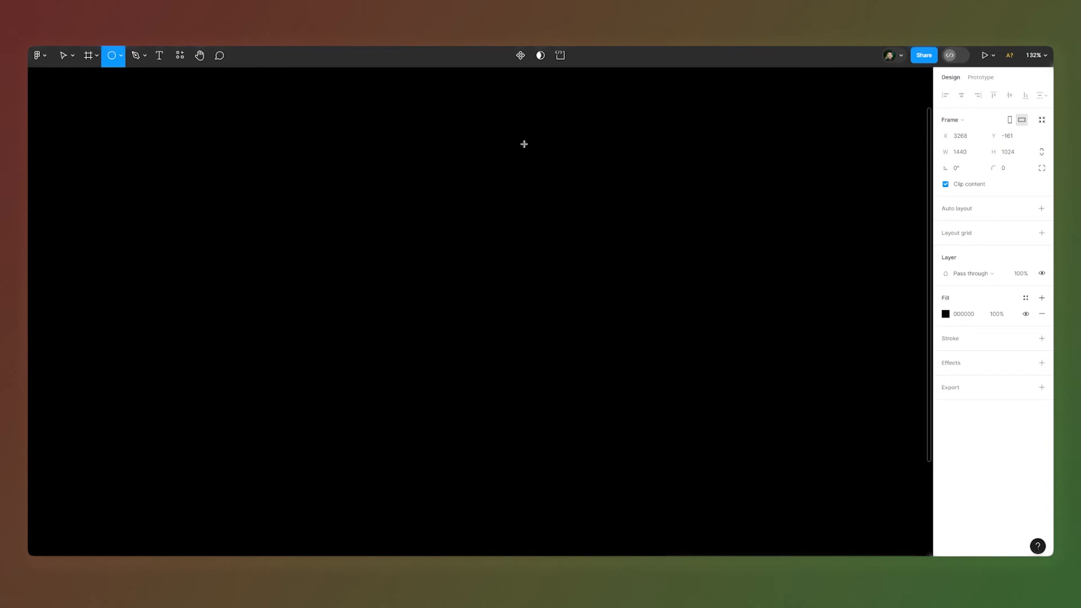
left_click_drag(588, 146, 715, 273)
mouse_move(663, 210)
left_mouse_down()
mouse_move(695, 249)
mouse_move(681, 230)
left_mouse_up()
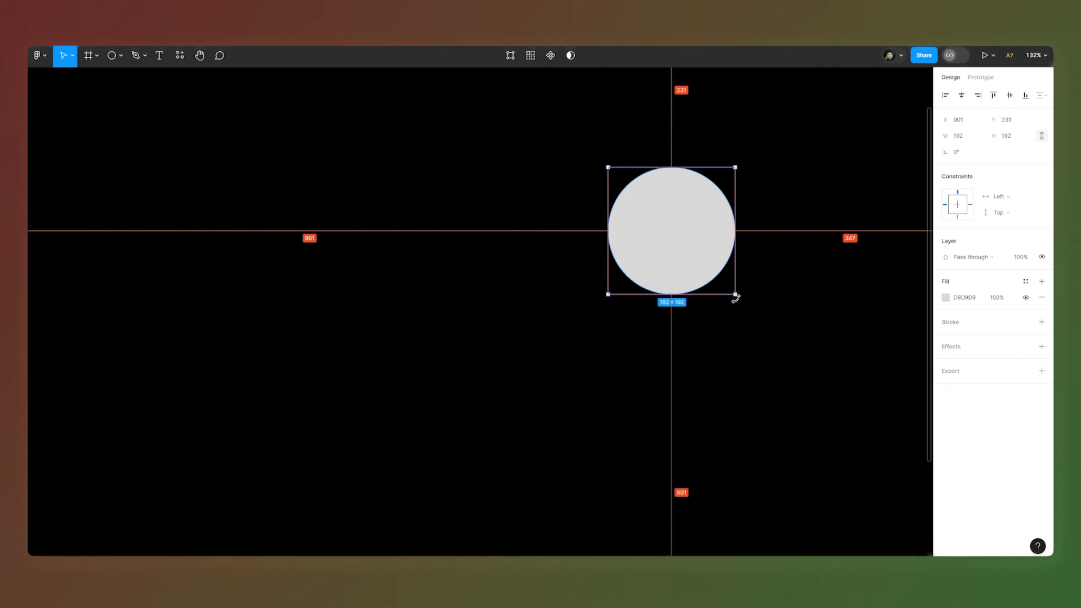
left_click_drag(736, 295, 749, 314)
left_click_drag(678, 231, 690, 248)
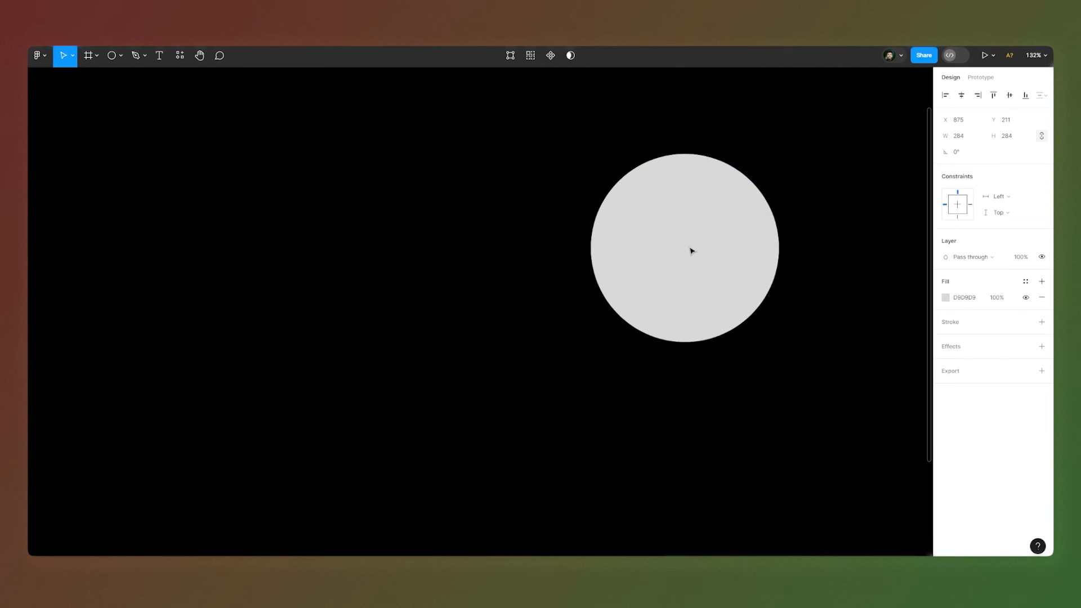
- Apply the saved pink-to-purple Gradient color style to the circle's fill
left_click(1025, 282)
scroll(883, 393, "down", 5)
left_click(848, 459)
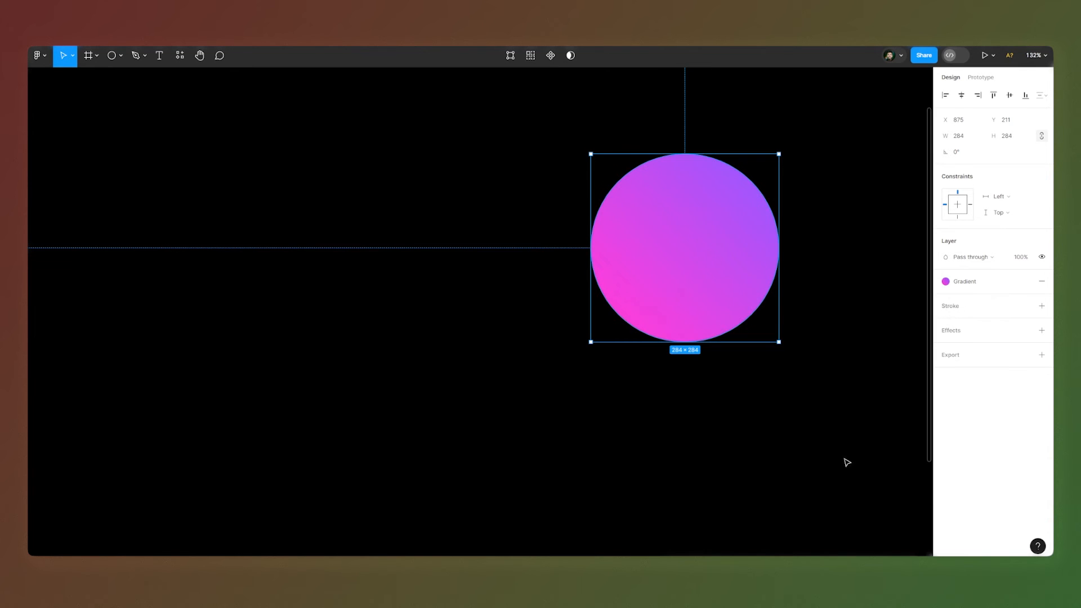
- Duplicate the gradient circle toward the frame's lower-left area and shrink the copy to about 178 × 178
scroll(676, 242, "down", 3)
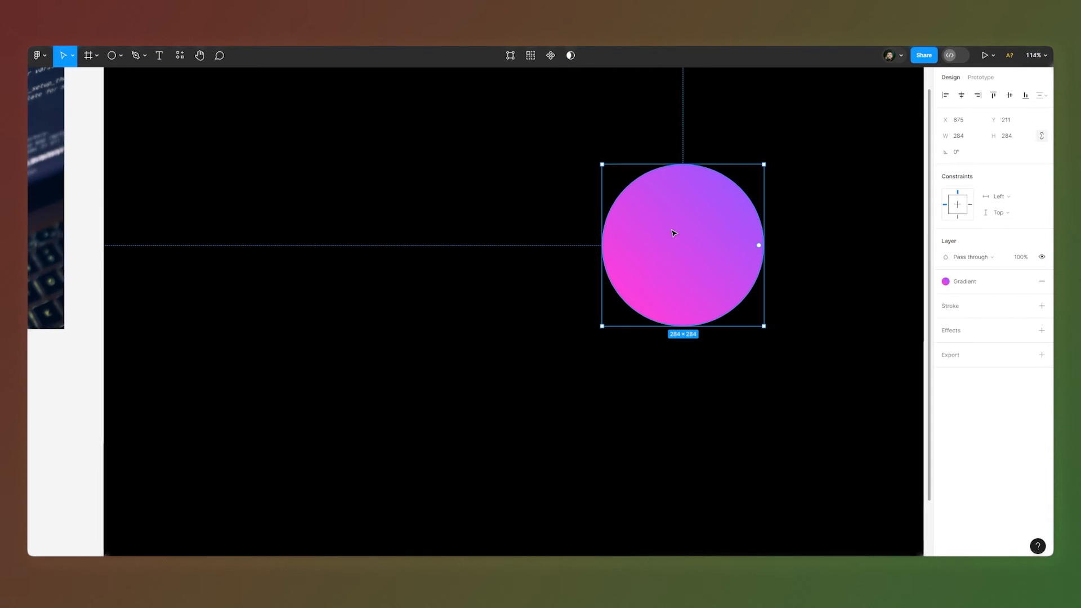
scroll(705, 237, "up", 2)
left_click_drag(708, 246, 295, 407)
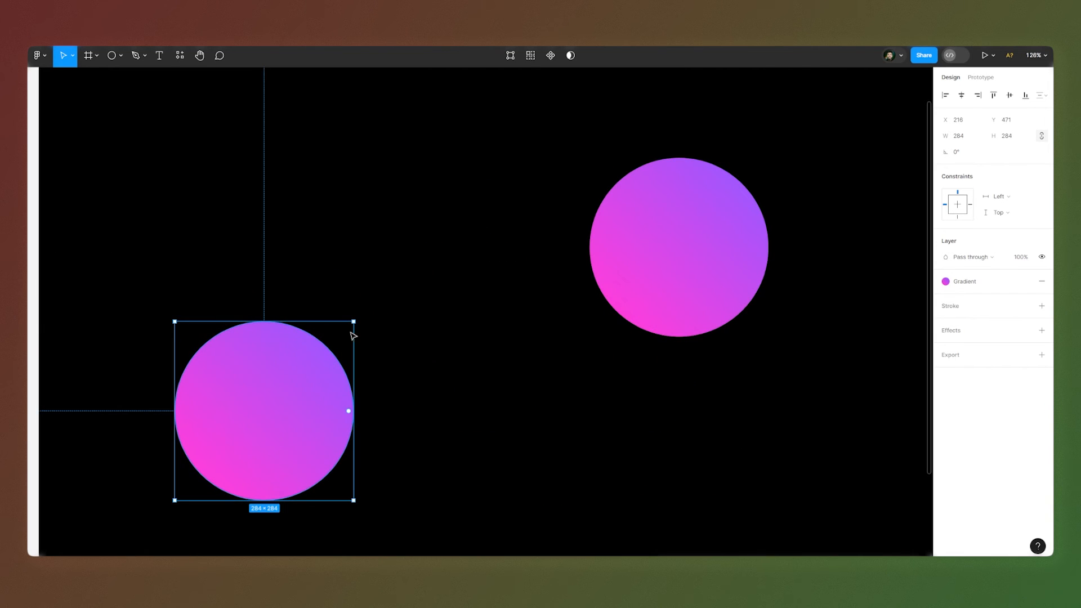
left_click_drag(354, 322, 320, 355)
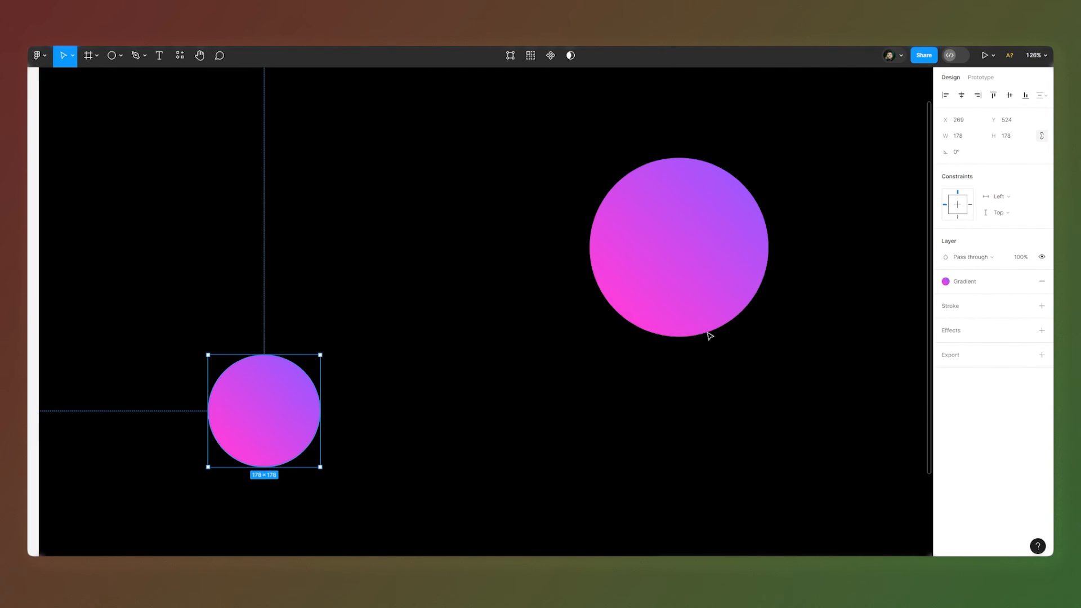
- Replace the lower-left circle's gradient fill with the saved Pink Color style, trying Orange Color first
left_click(1026, 281)
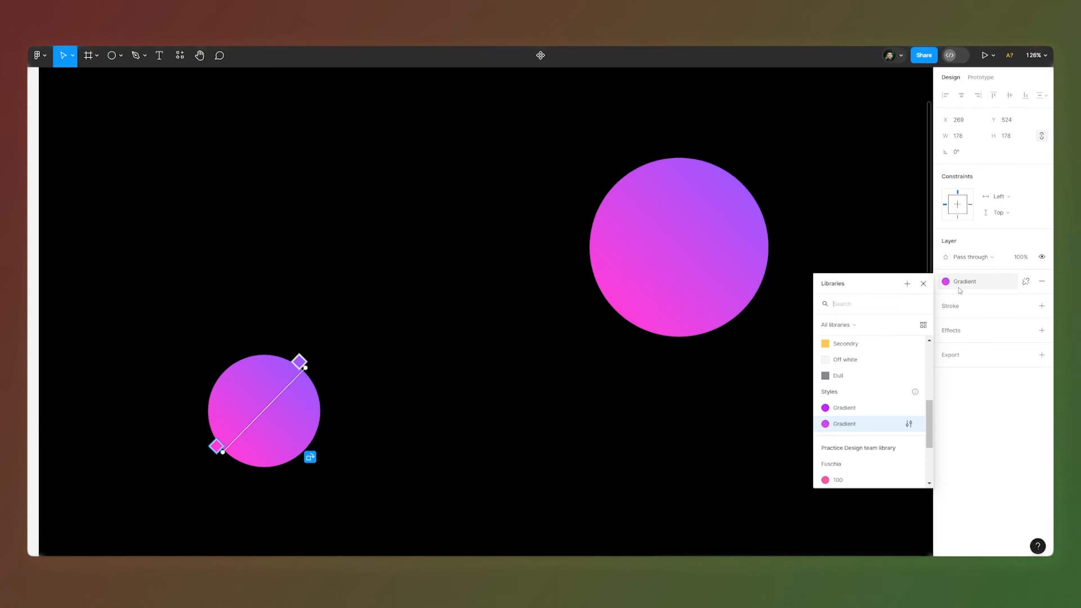
scroll(856, 399, "up", 3)
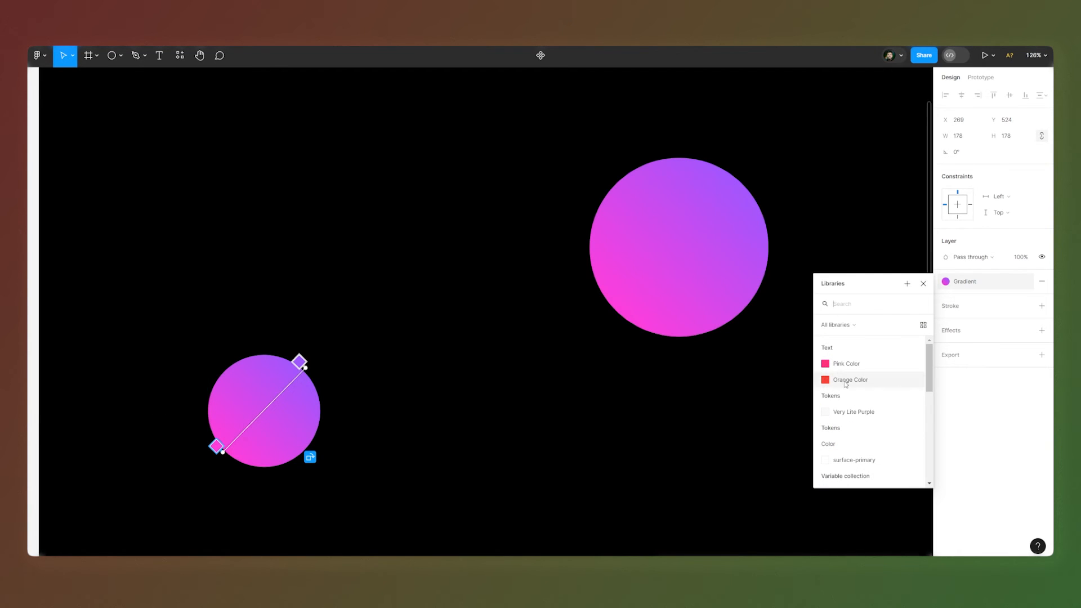
left_click(848, 380)
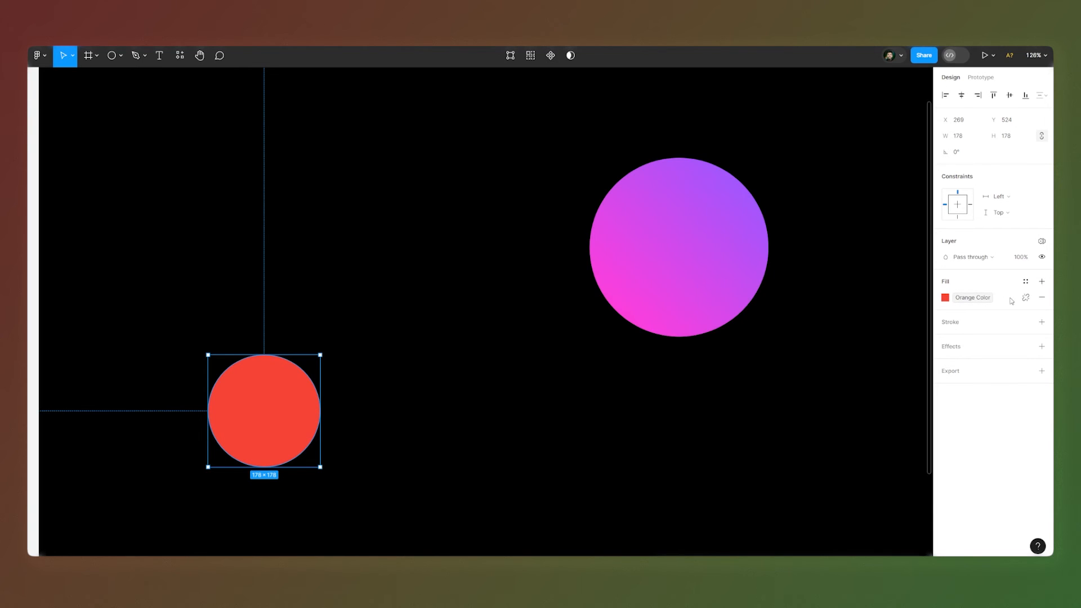
left_click(946, 298)
left_click(845, 376)
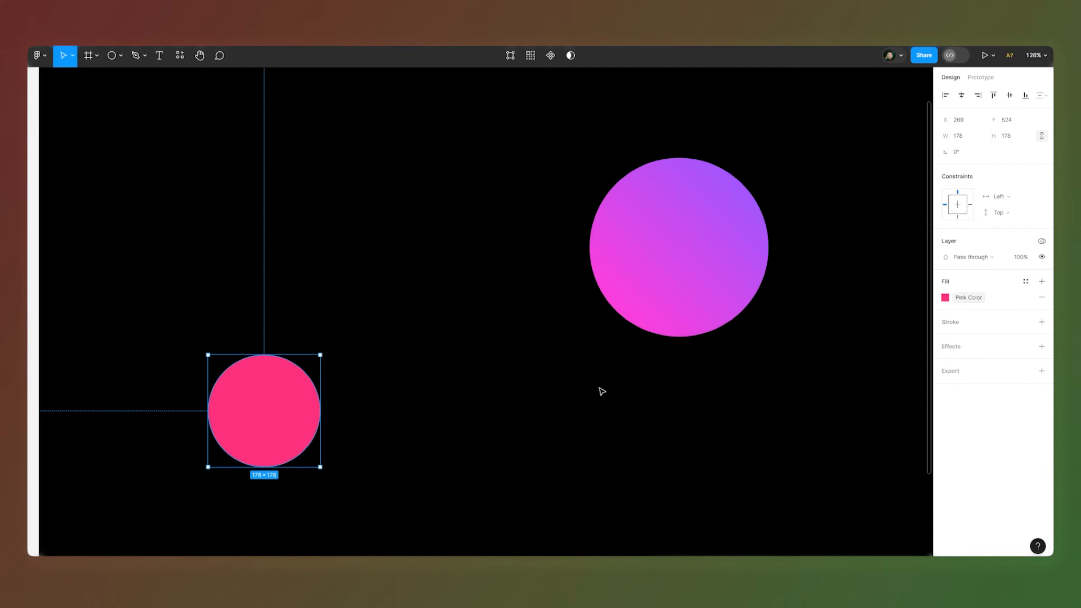
- Duplicate the pink circle toward the frame's upper-left area as a copy about 118 × 118, filled with the saved Orange Color
left_click_drag(299, 375, 405, 191)
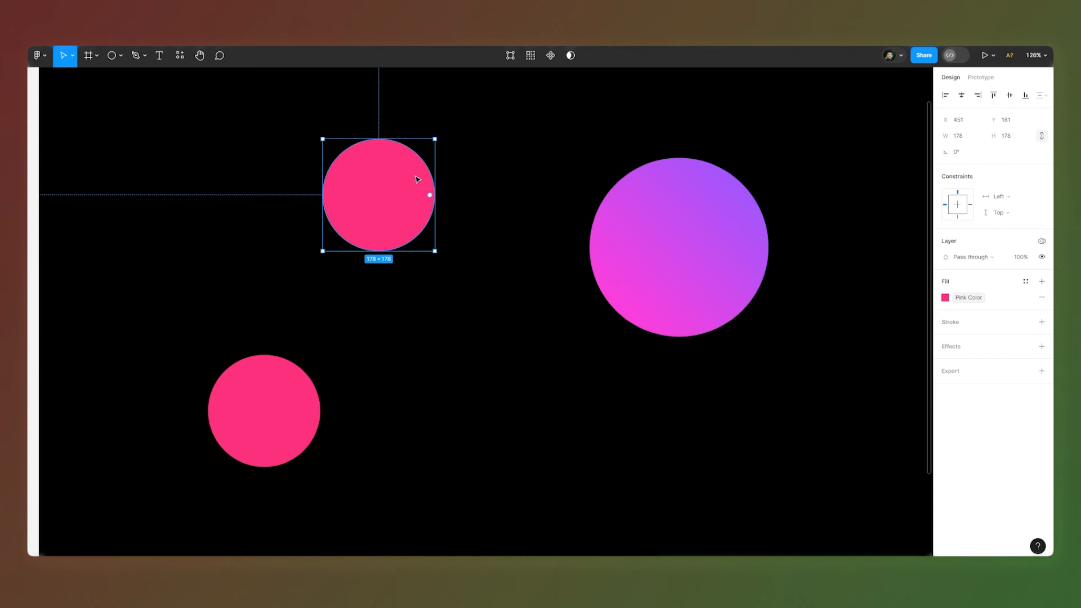
left_click_drag(434, 137, 406, 160)
left_click(964, 304)
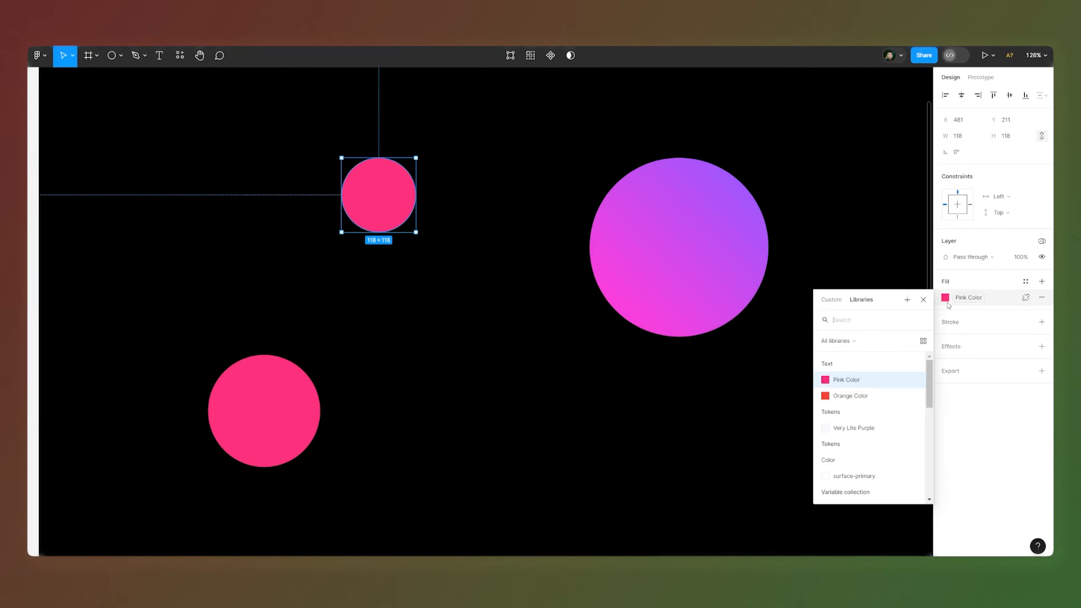
left_click(845, 393)
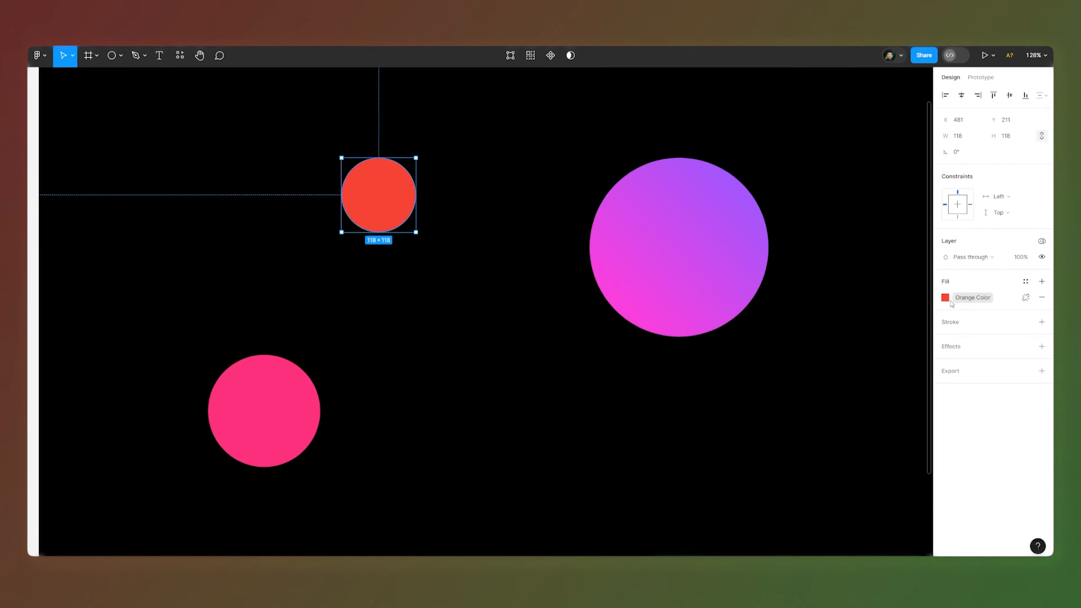
left_click(971, 298)
scroll(894, 419, "down", 6)
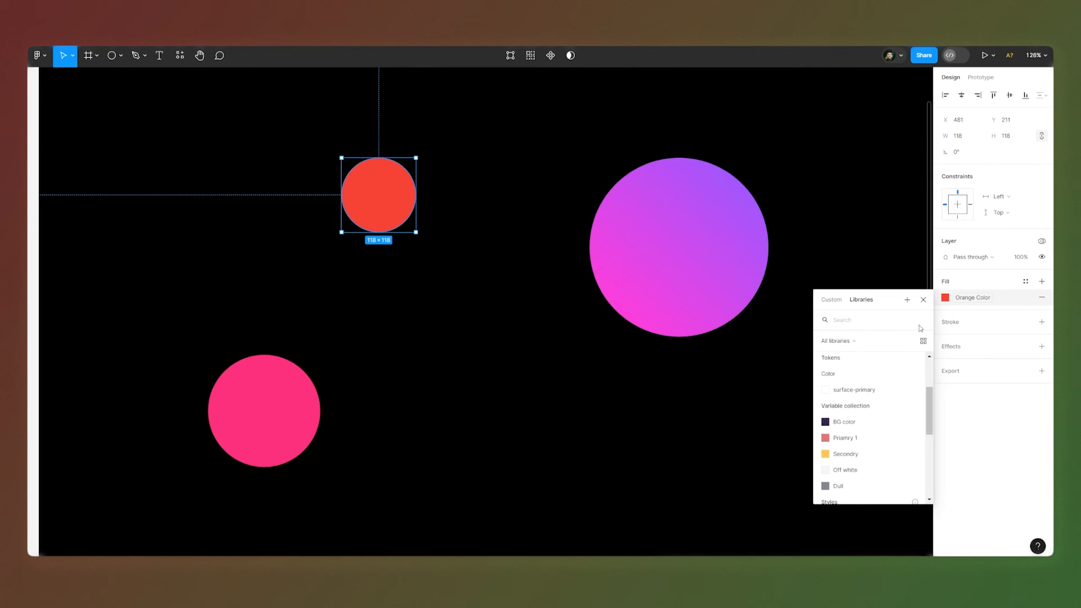
left_click(924, 299)
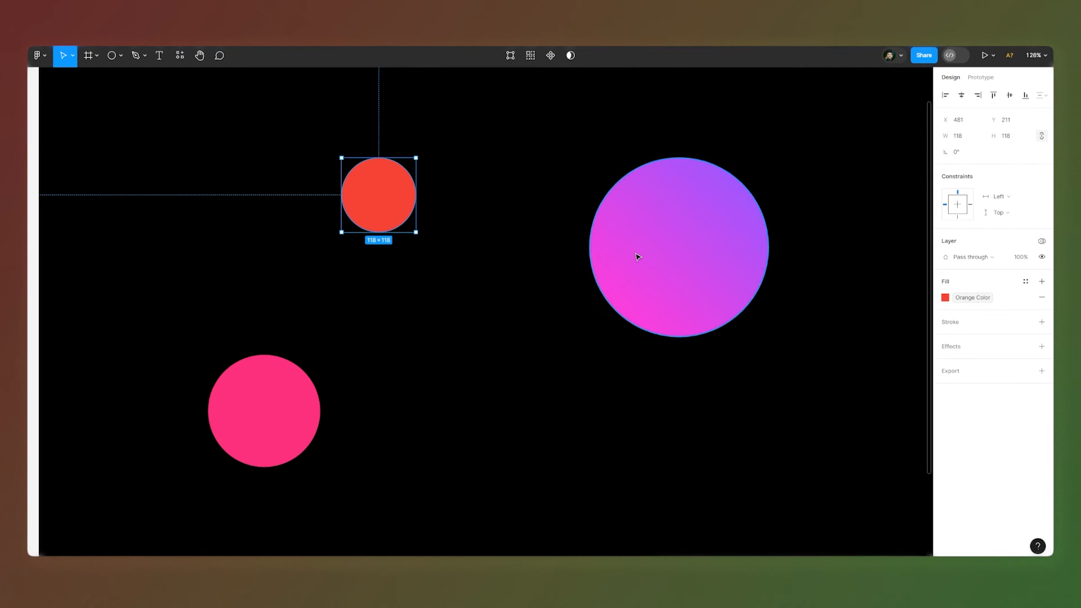
- Reposition the circles, shifting the gradient circle right, the orange one to about X 539, Y 192, and the pink one to about X 325, Y 519
scroll(637, 255, "down", 1)
scroll(704, 248, "up", 1)
scroll(704, 248, "up", 1)
left_click(704, 248)
left_click_drag(659, 253, 729, 251)
left_click_drag(356, 206, 395, 194)
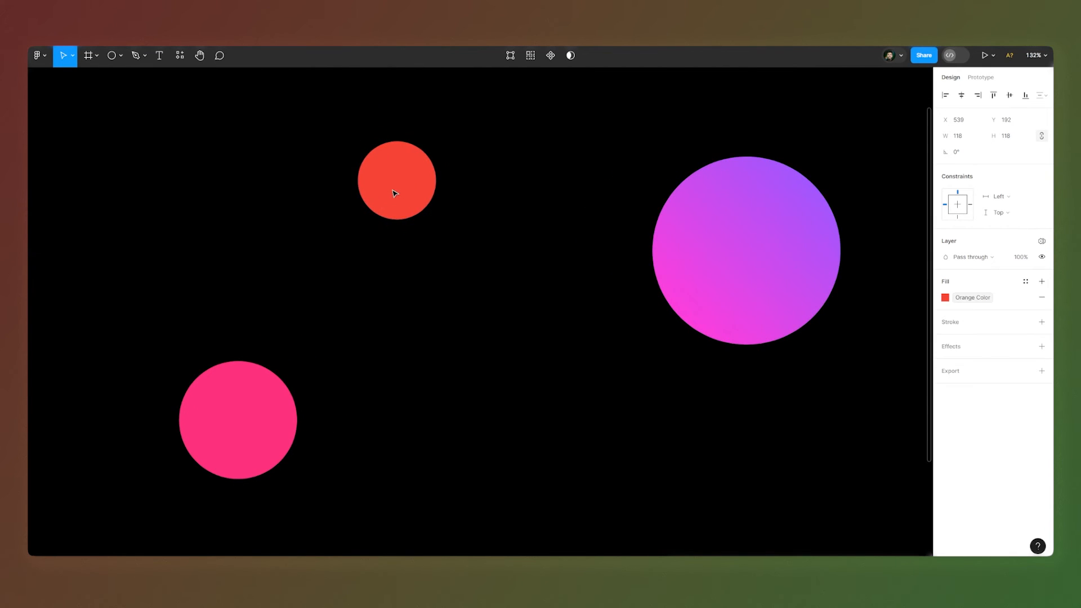
left_click_drag(246, 429, 285, 428)
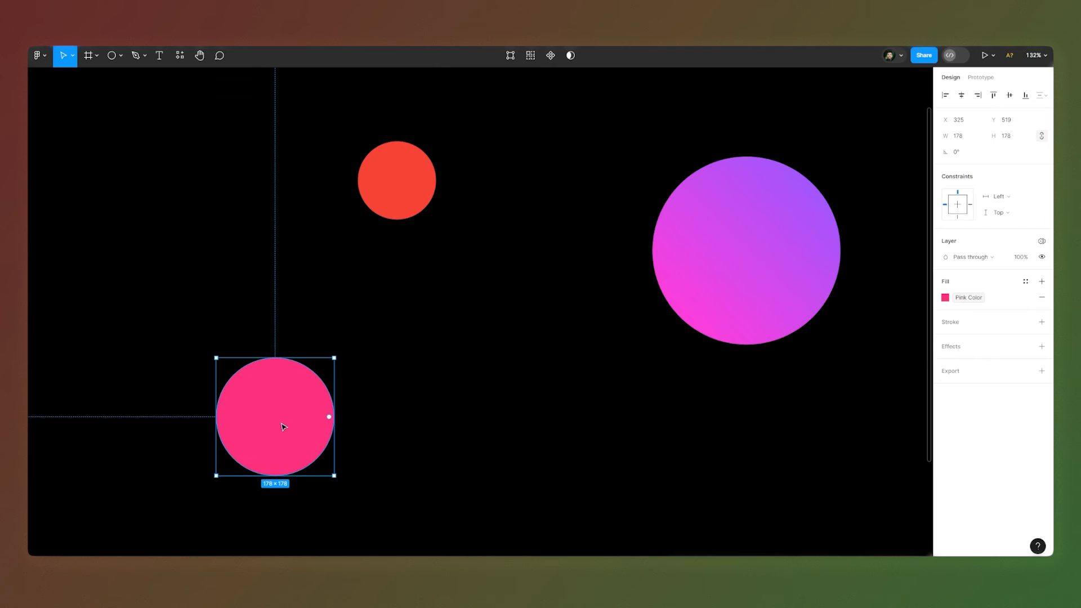
- Draw a rectangle about 703 × 350 across the middle of the frame, overlapping all three circles
left_click(118, 56)
left_click(106, 80)
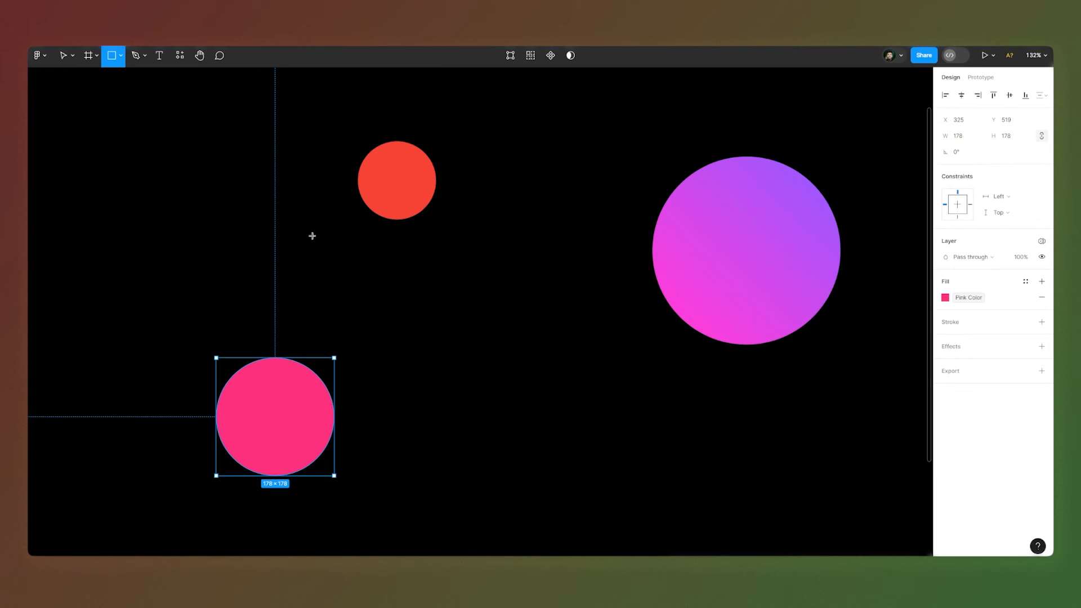
left_click_drag(275, 203, 740, 434)
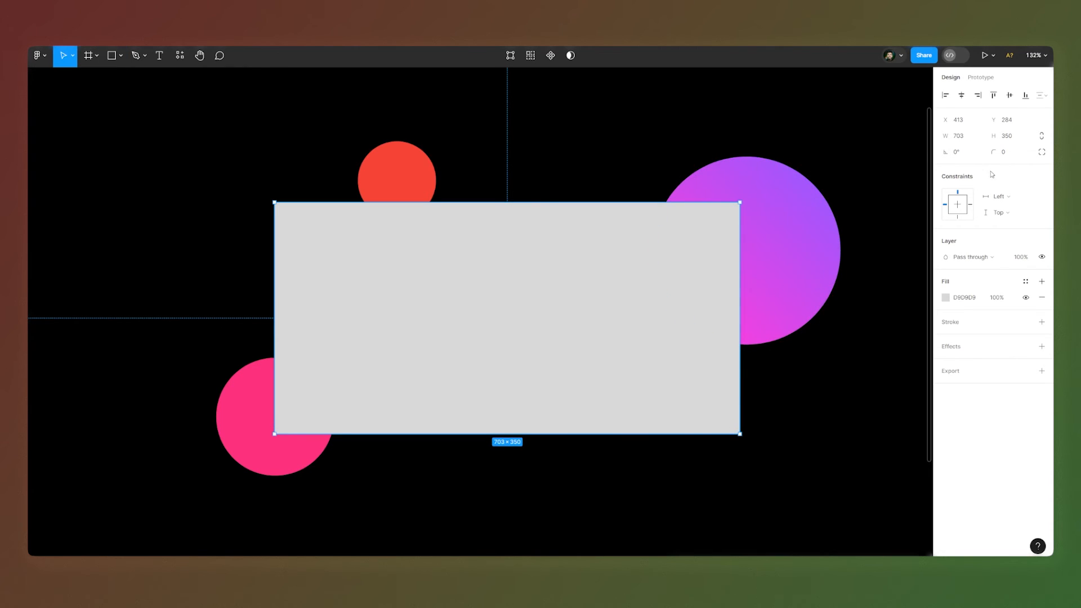
- Set the rectangle's size to 640 × 400 and its corner radius to 40
left_click(974, 139)
left_click(1022, 136)
type("400")
key("Return")
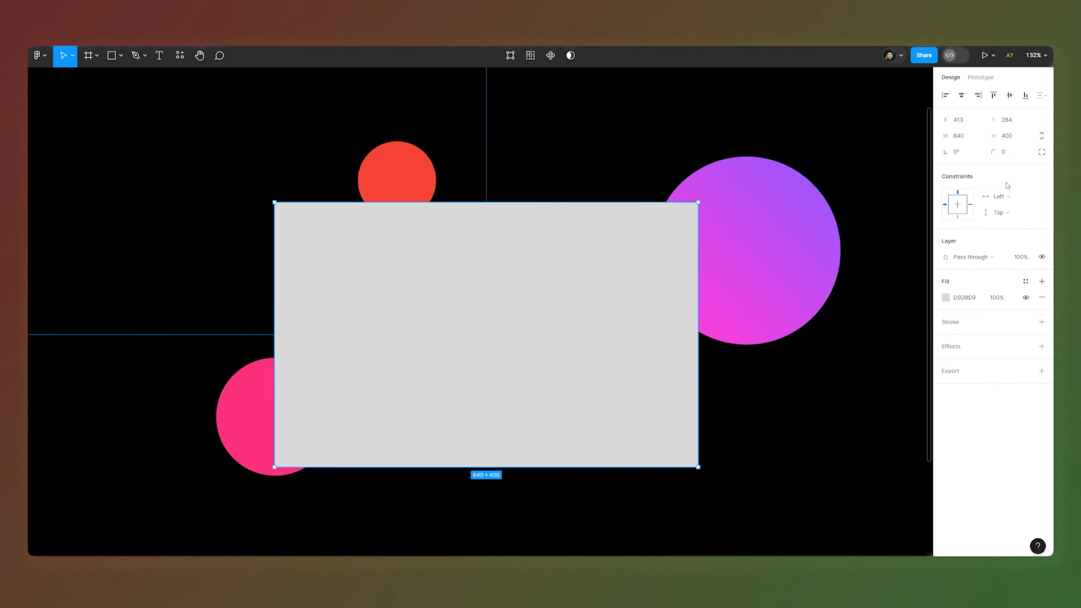
left_click(1004, 160)
key("Return")
- Rearrange the circles behind the card: pink at its lower-left corner, orange on its upper edge, gradient circle at its upper-right corner
left_click(262, 406)
left_click_drag(262, 406, 260, 445)
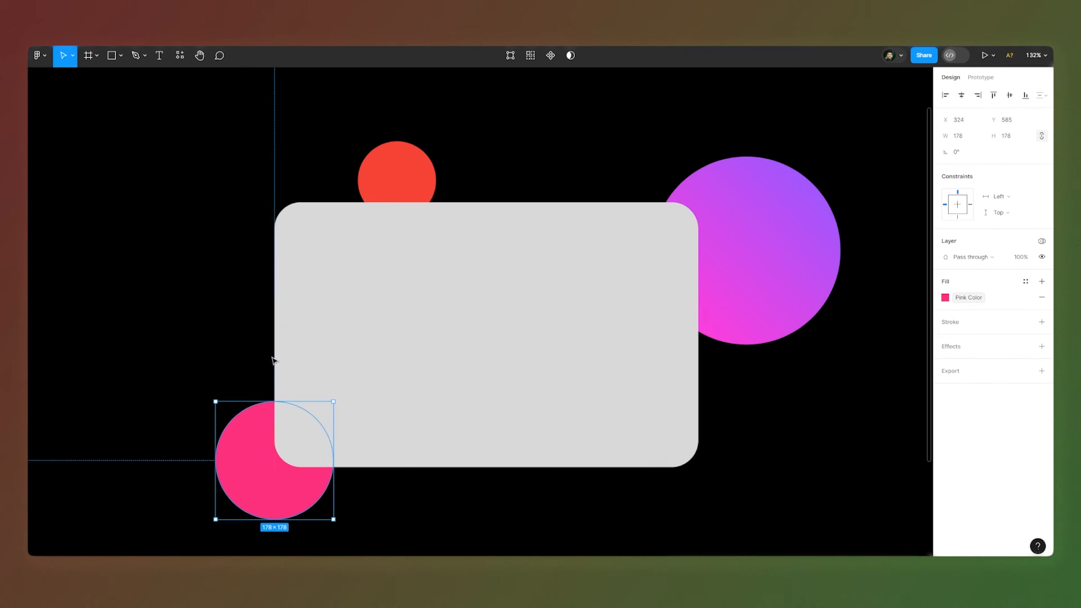
mouse_move(406, 174)
left_mouse_down()
mouse_move(381, 174)
mouse_move(393, 179)
left_mouse_up()
left_click(726, 252)
left_click_drag(835, 250, 767, 204)
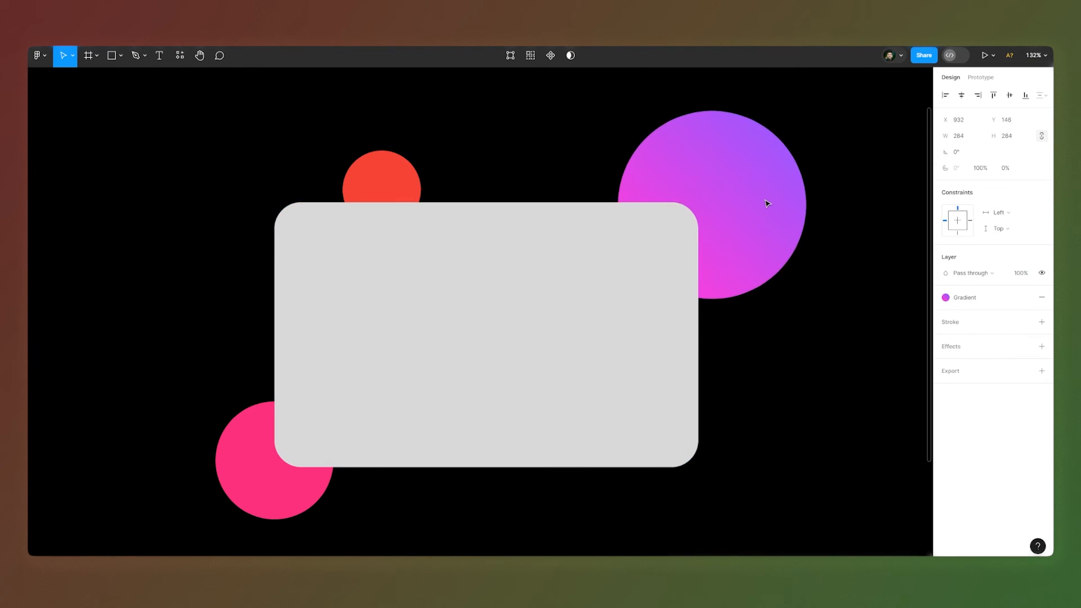
- Fill the card with a linear gradient using white FFFFFF for both stops, angled diagonally from upper left to lower right
left_click(541, 295)
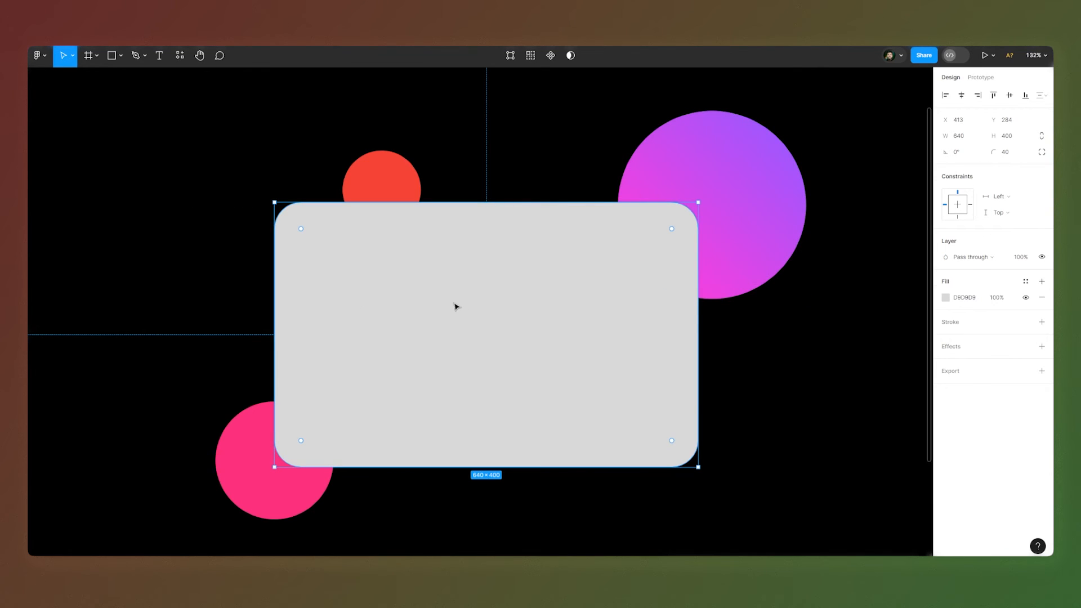
left_click(951, 299)
left_click(947, 298)
left_click(841, 293)
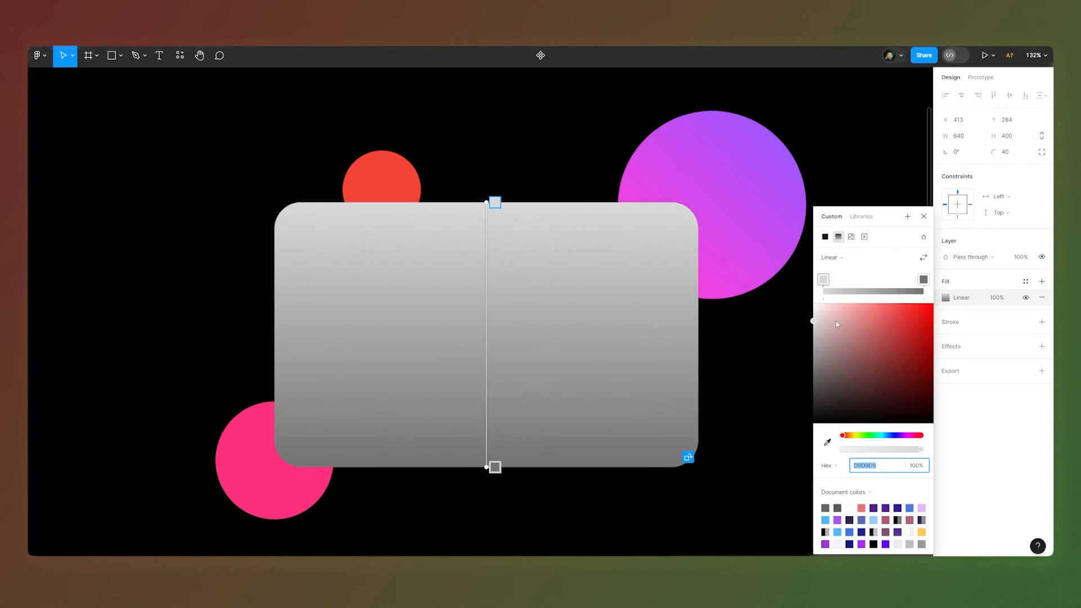
left_click(924, 281)
left_click_drag(859, 316, 797, 294)
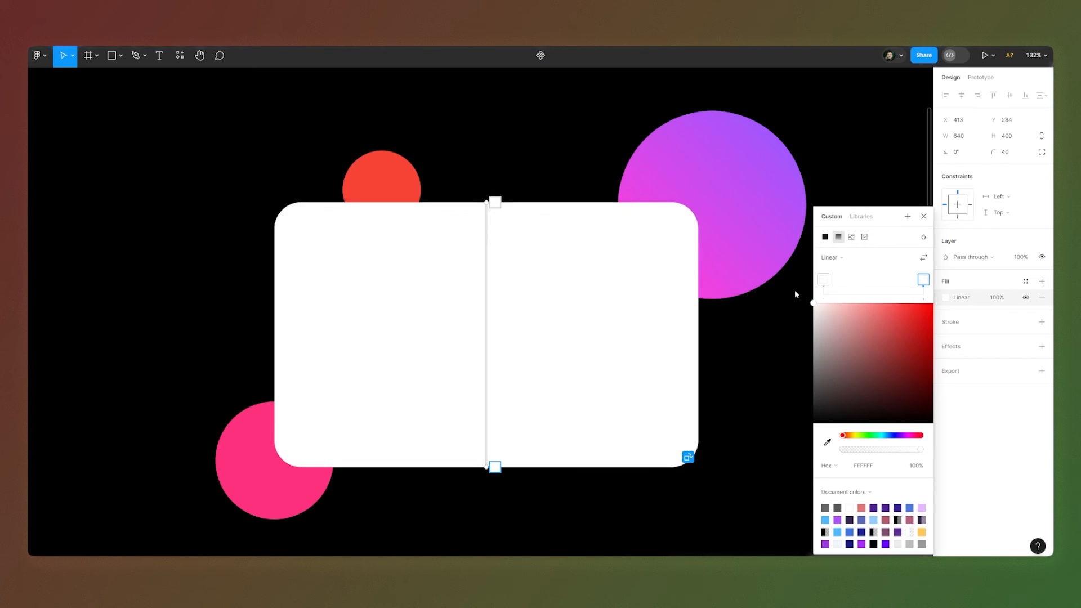
left_click_drag(495, 467, 570, 461)
left_click_drag(489, 203, 401, 210)
- Set the opacity of the card gradient's first stop to 40% and its last stop to 10%
left_click(824, 282)
left_click(916, 466)
type("4")
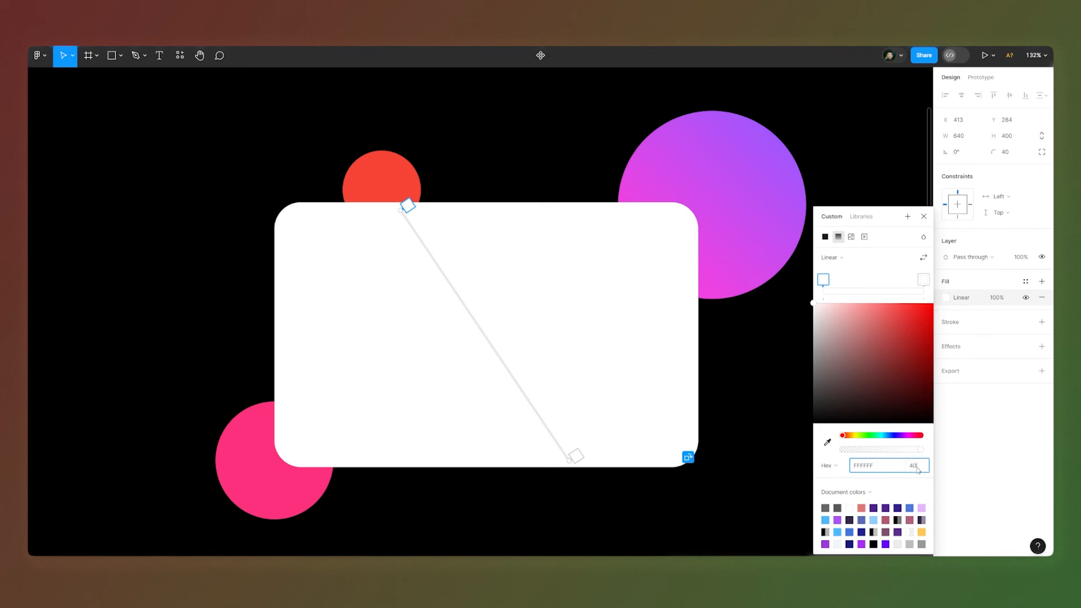
type("0")
key("Return")
left_click(924, 281)
left_click(920, 469)
type("10")
key("Return")
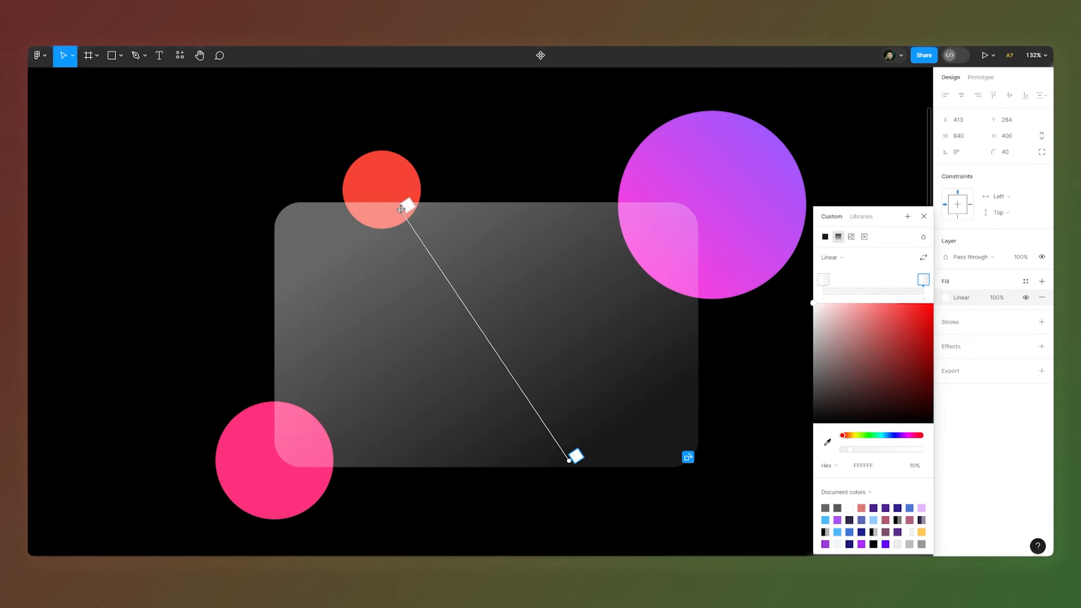
- Stretch the card's gradient line diagonally so both ends extend past the card's upper and lower edges
left_click_drag(402, 209, 399, 215)
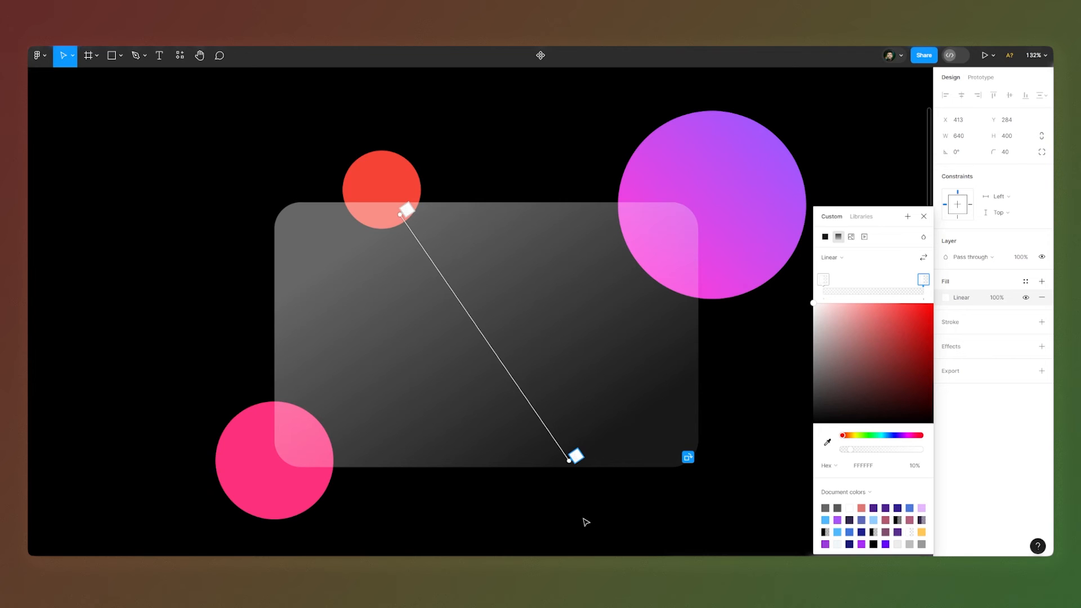
left_click_drag(569, 462, 627, 514)
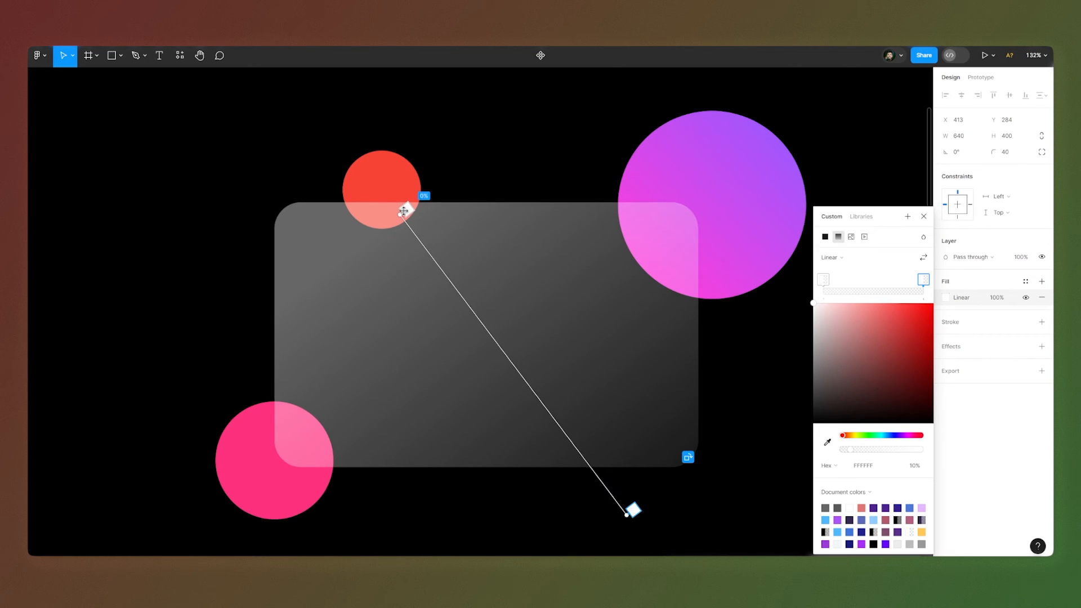
left_click_drag(404, 211, 343, 153)
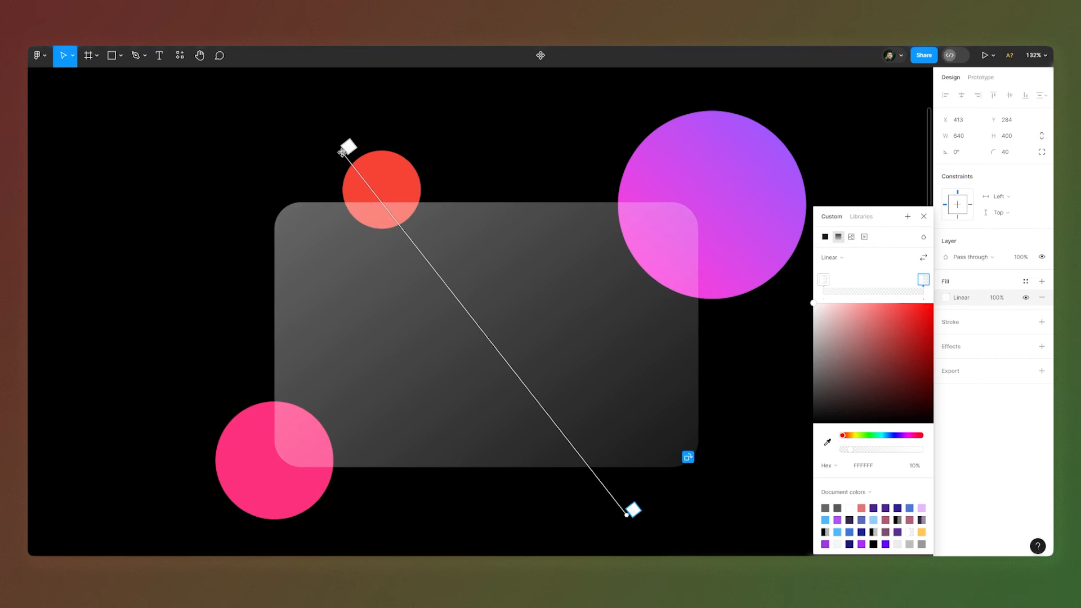
key("Escape")
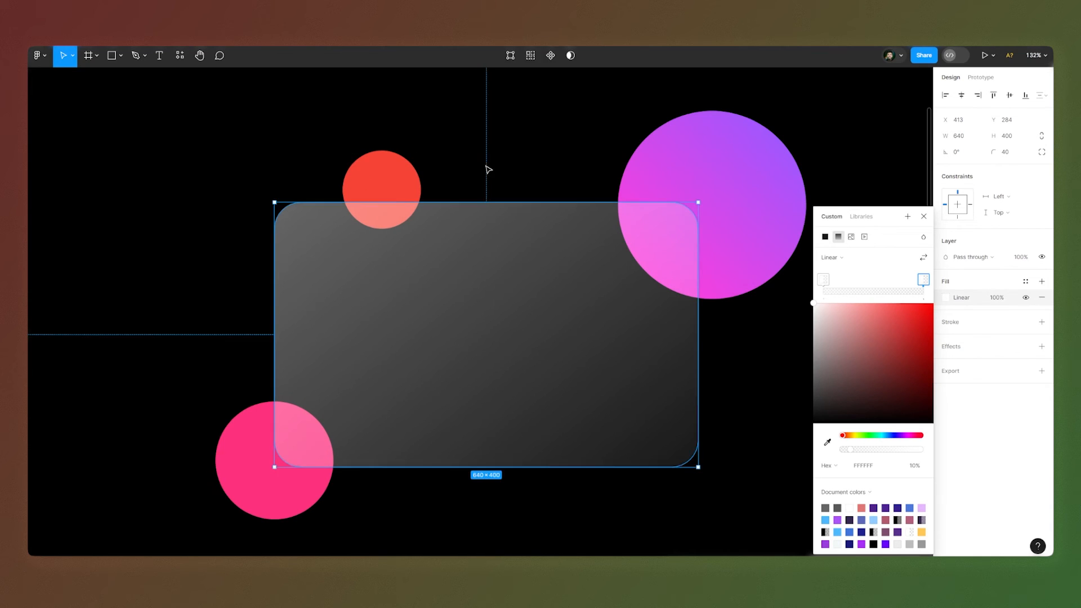
left_click(488, 164)
- Add a Background blur effect to the card with a blur value of 40
left_click(549, 309)
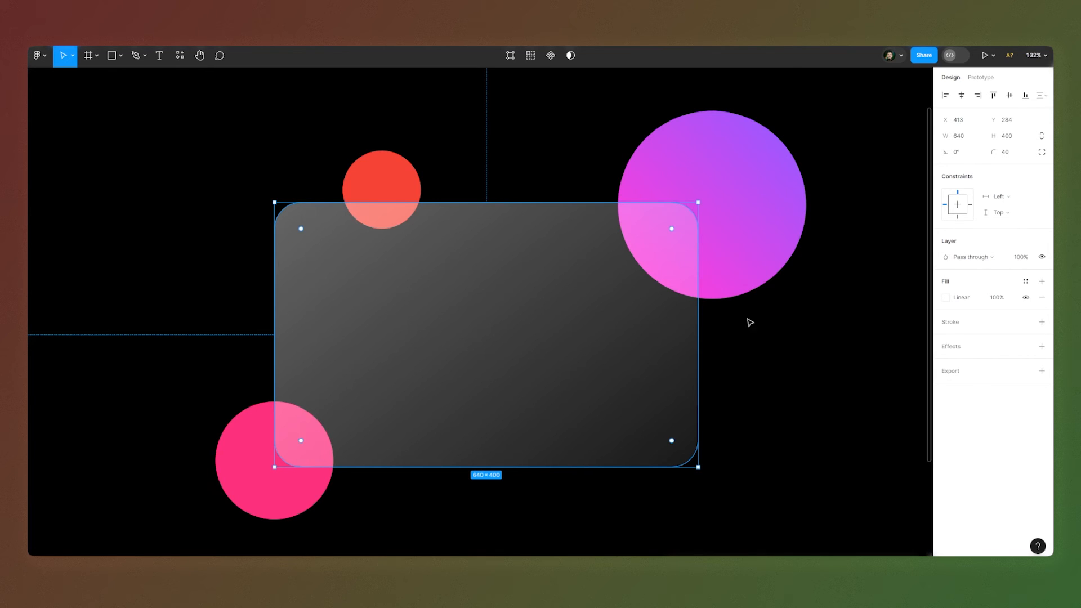
left_click(959, 349)
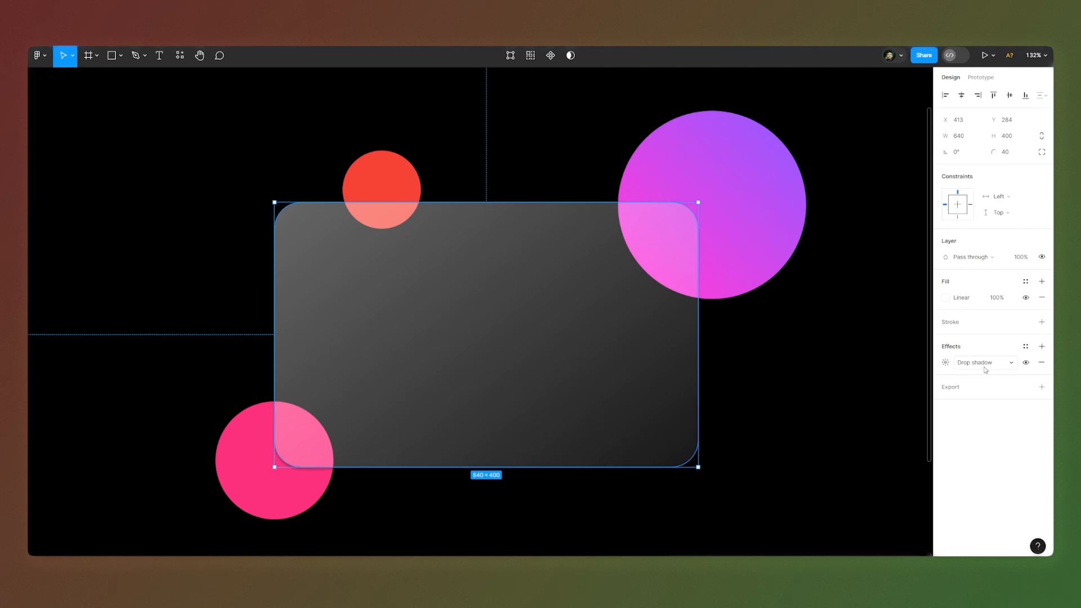
left_click(977, 362)
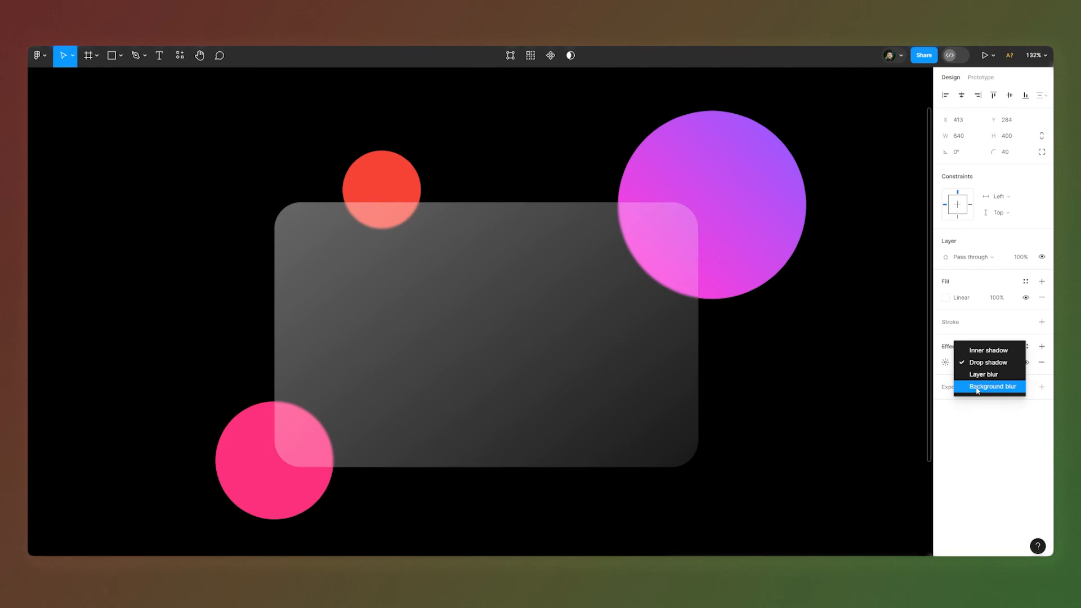
left_click(952, 387)
left_click(945, 362)
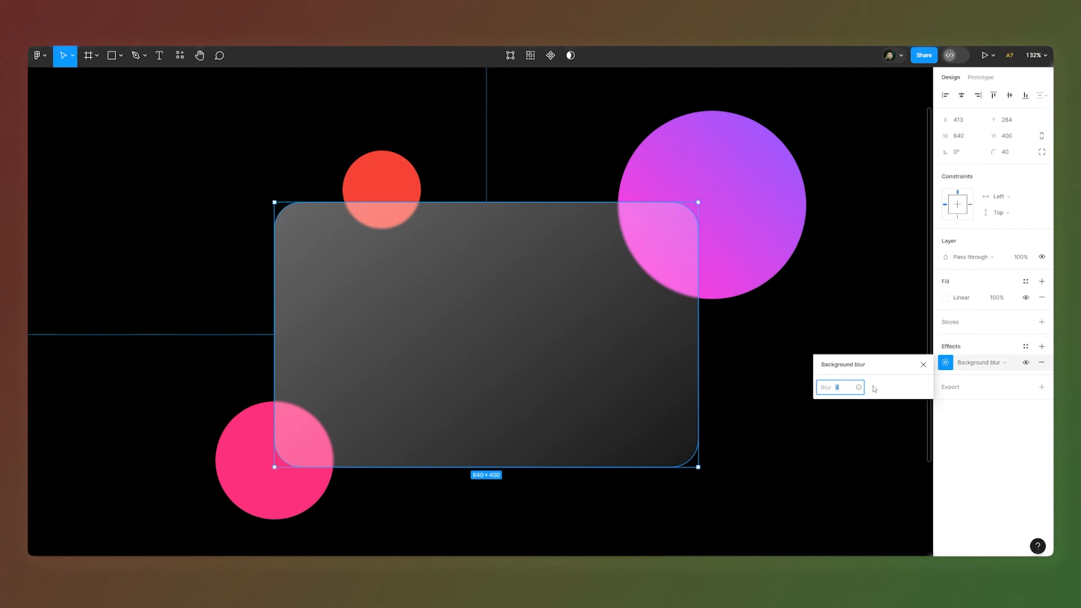
key("Return")
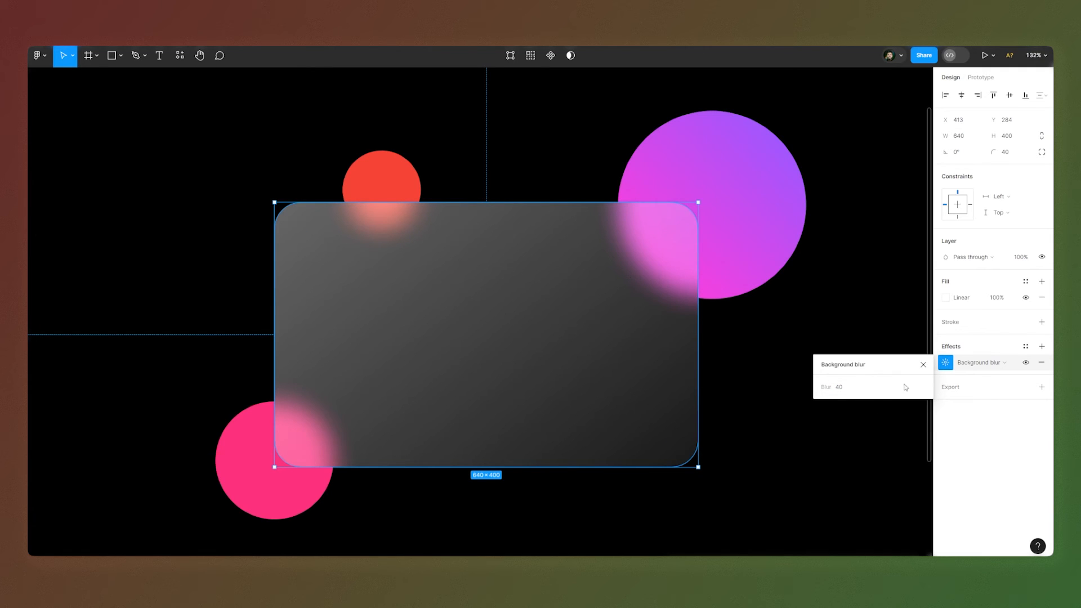
- Try a background blur of 20 on the card for comparison and return the value to 40
left_click(845, 394)
type("20")
key("Return")
left_click(845, 395)
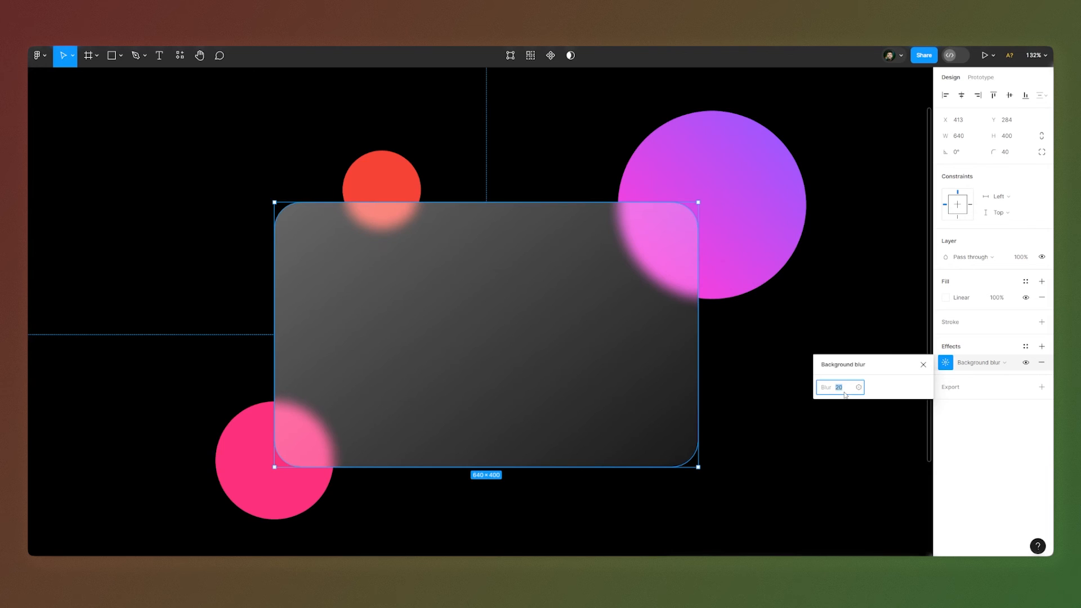
type("40")
key("Return")
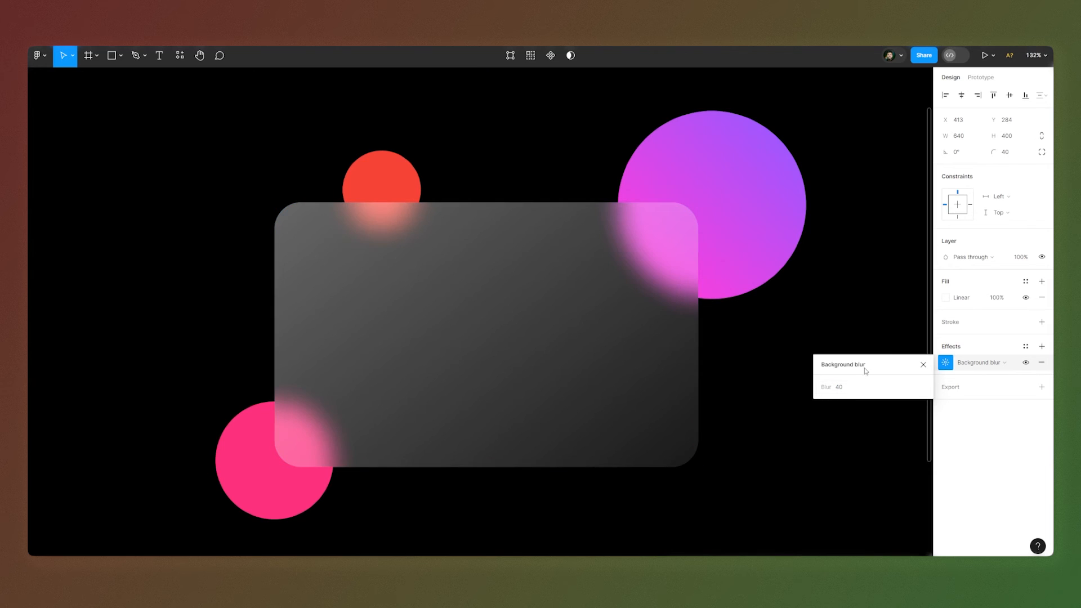
left_click(923, 364)
- Add a linear gradient stroke to the card and angle its gradient line diagonally from the card's upper left to its lower right
scroll(428, 334, "down", 1)
scroll(690, 335, "up", 3)
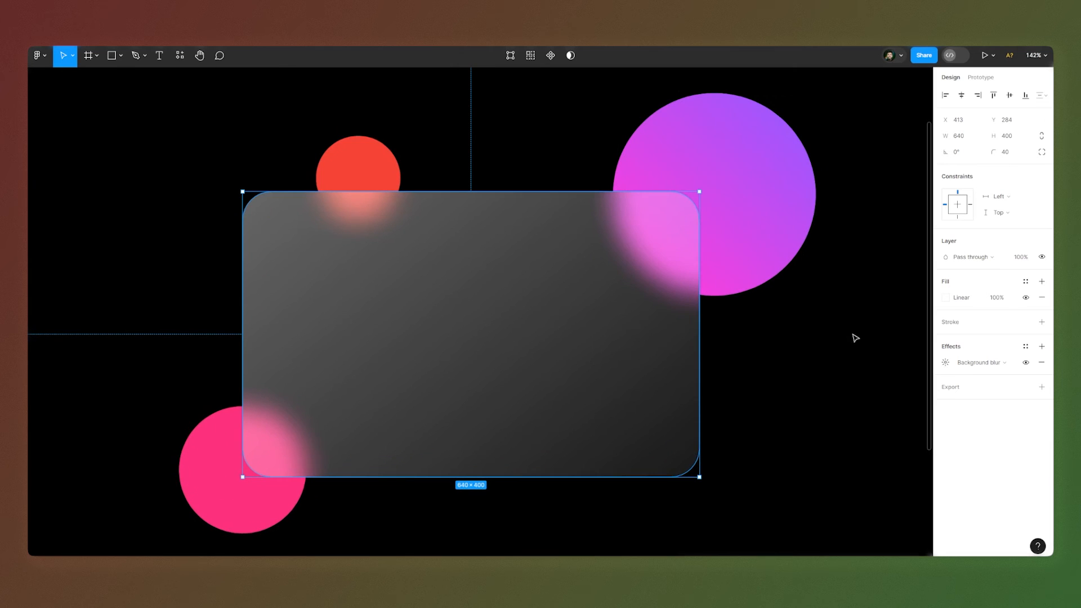
left_click(951, 327)
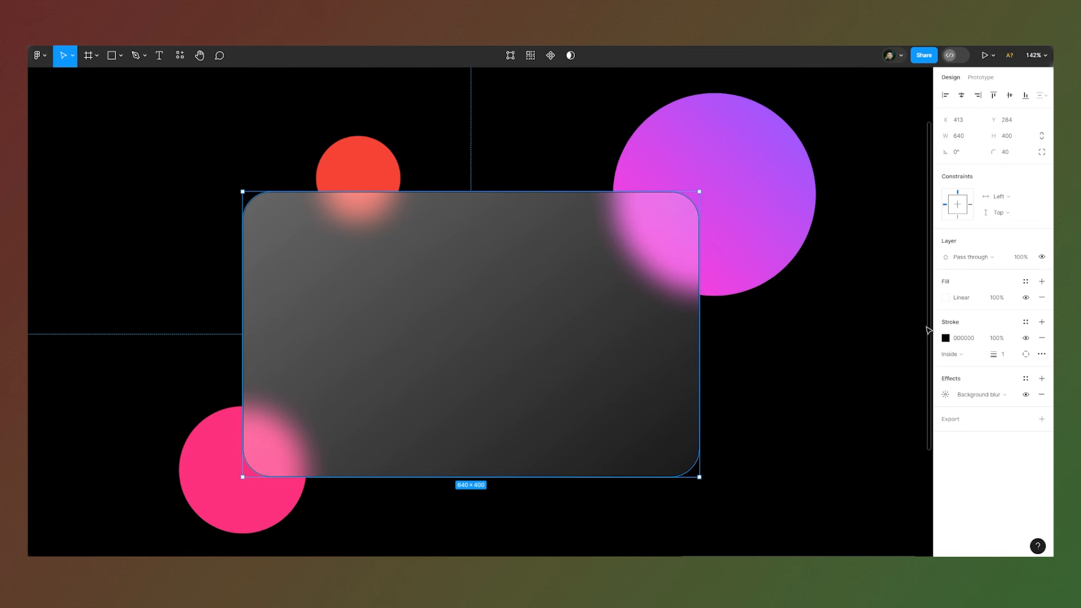
left_click(946, 338)
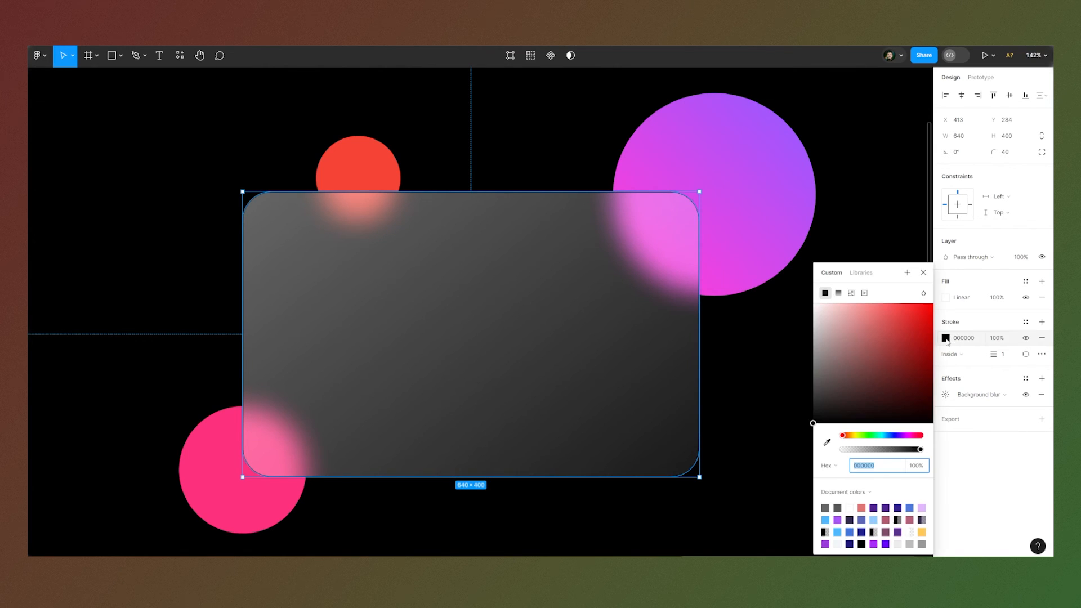
left_click(839, 293)
left_click_drag(473, 192, 311, 199)
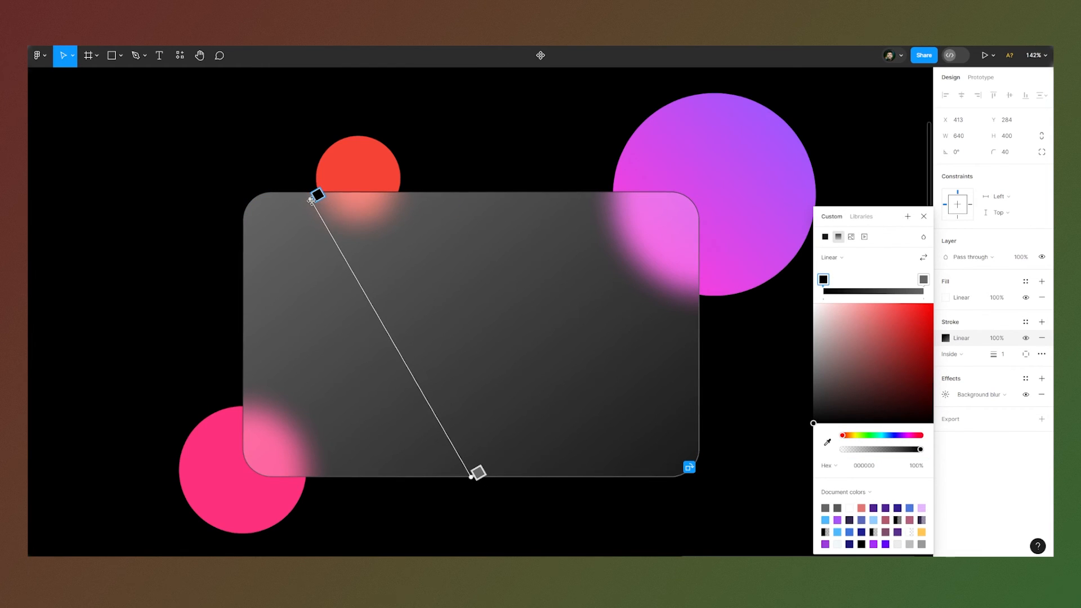
left_click_drag(474, 475, 627, 453)
- Color the stroke gradient's last stop purple by sampling the large circle, and make its first stop white (FFFFFF)
left_click(628, 451)
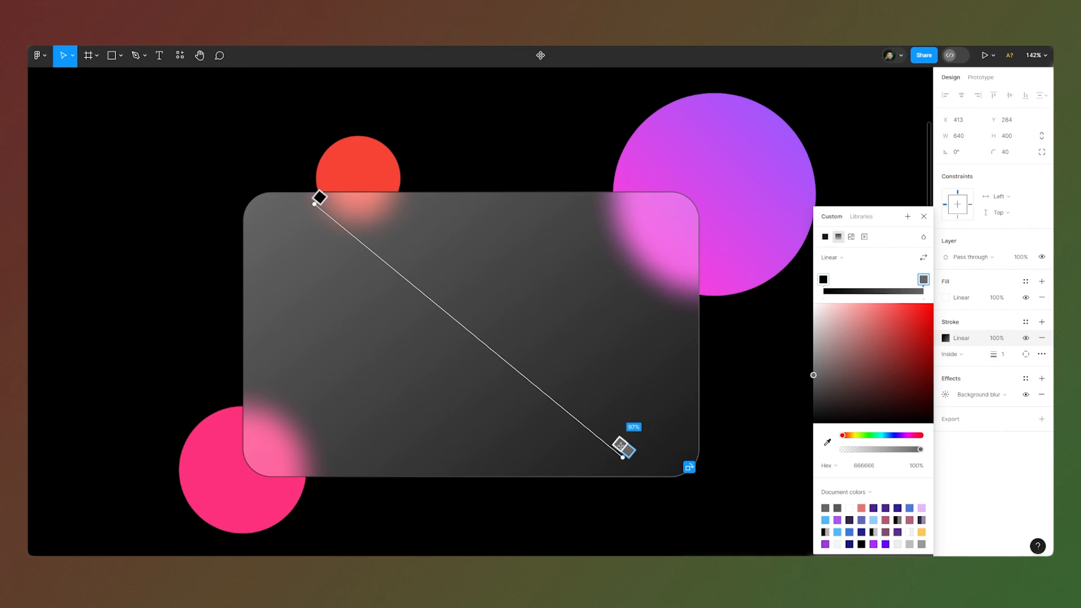
left_click(829, 443)
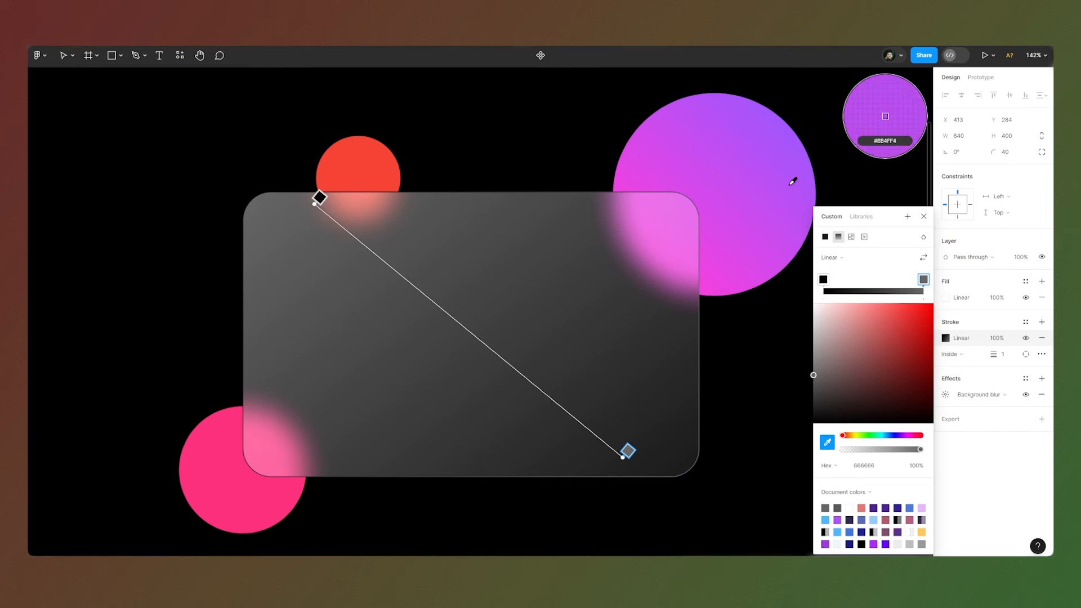
left_click(782, 127)
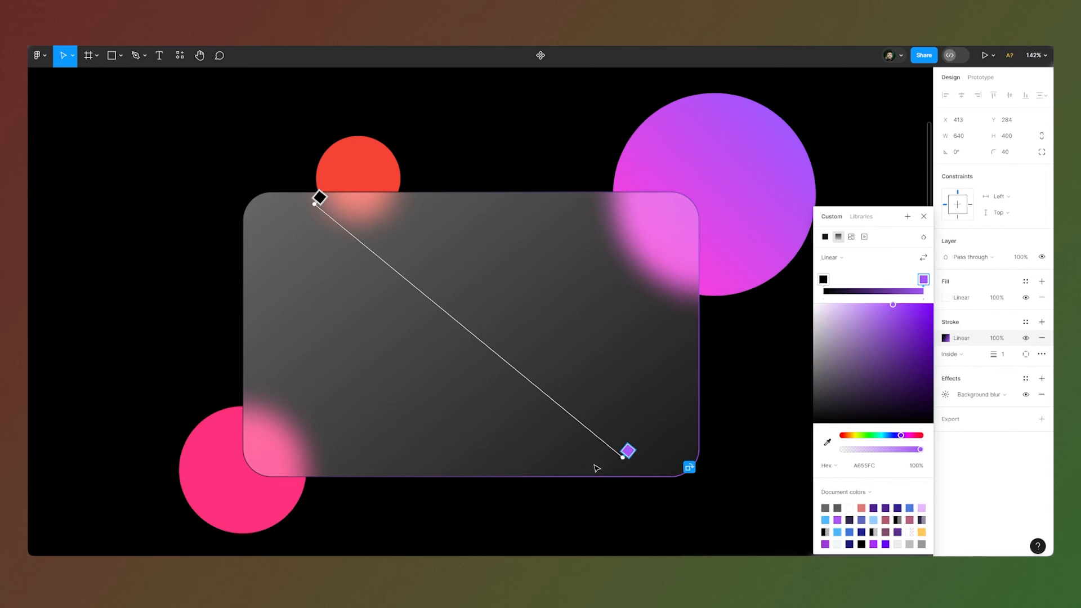
left_click(320, 197)
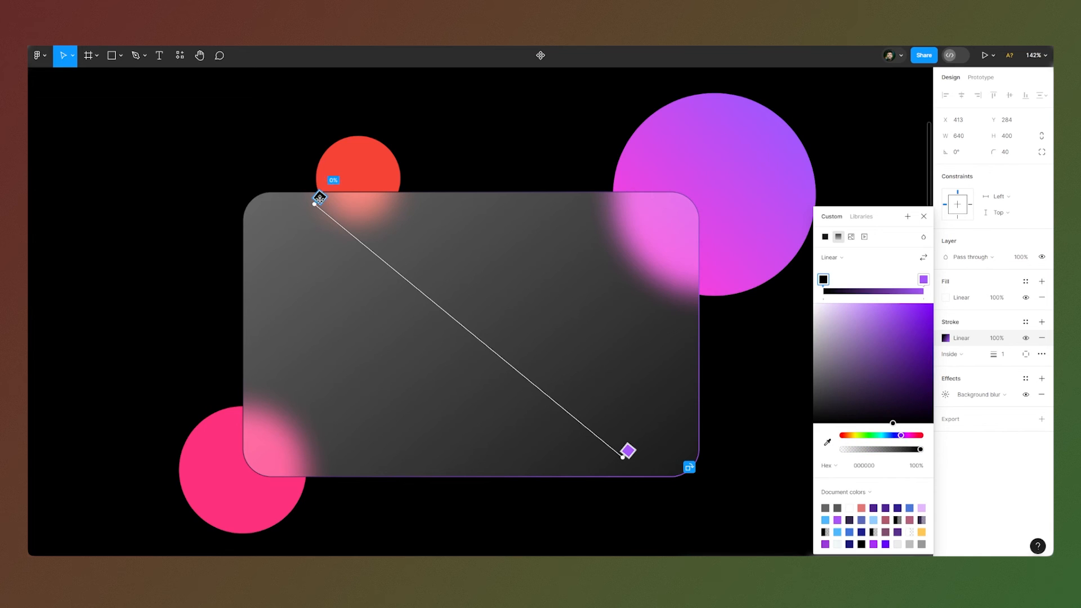
left_click_drag(836, 332, 760, 263)
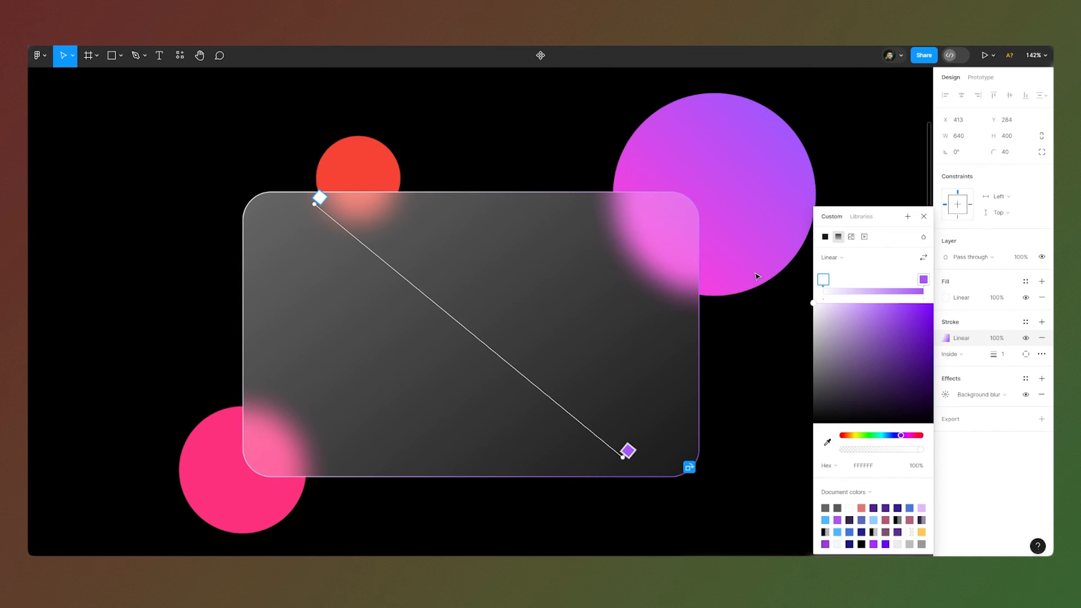
- Add two intermediate stops to the stroke gradient, spaced roughly evenly, and adjust them to light purple tints, the second stop as D7B2FF
left_click(552, 387)
left_click_drag(429, 299, 413, 285)
left_click_drag(550, 389, 521, 362)
left_click(416, 280)
left_click(888, 280)
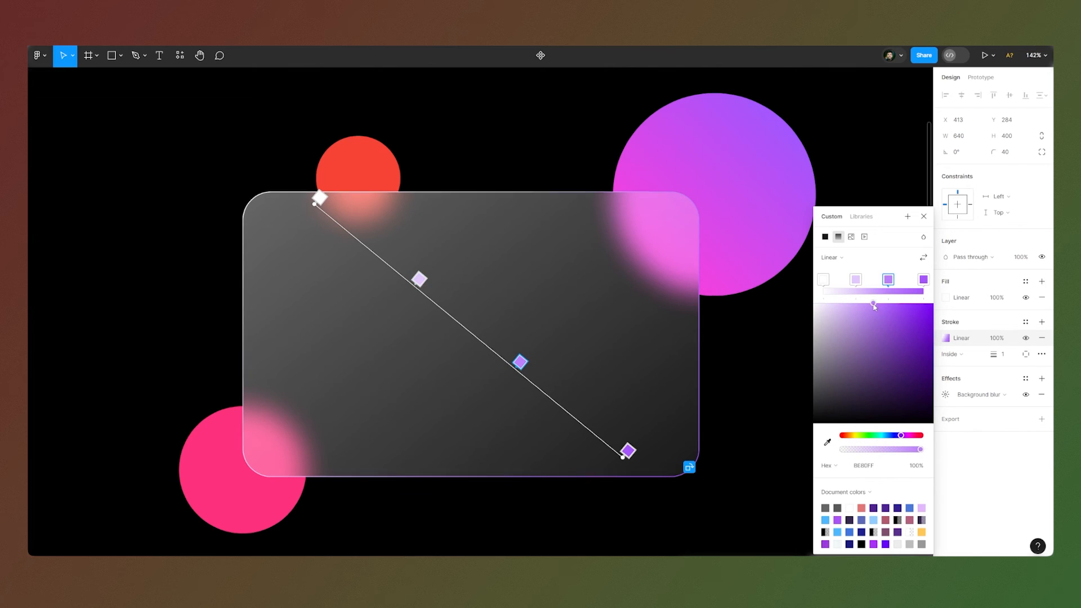
left_click_drag(875, 307, 871, 305)
left_click(856, 280)
left_click_drag(837, 303, 850, 302)
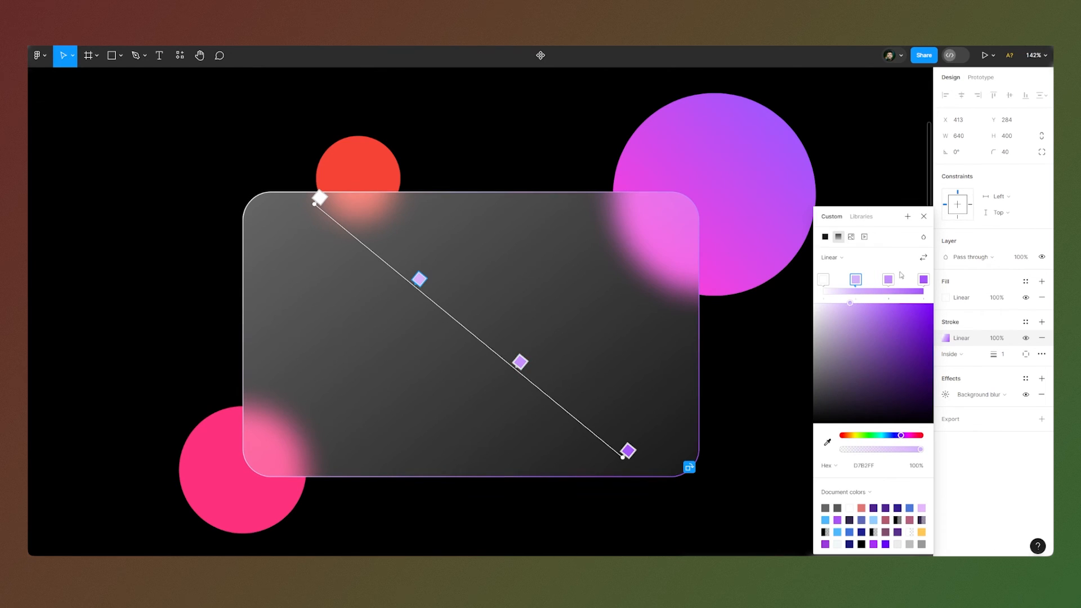
- Set the opacity of the stroke gradient's last stop to 50% and its third stop to 30%
left_click(929, 284)
left_click(921, 472)
type("5")
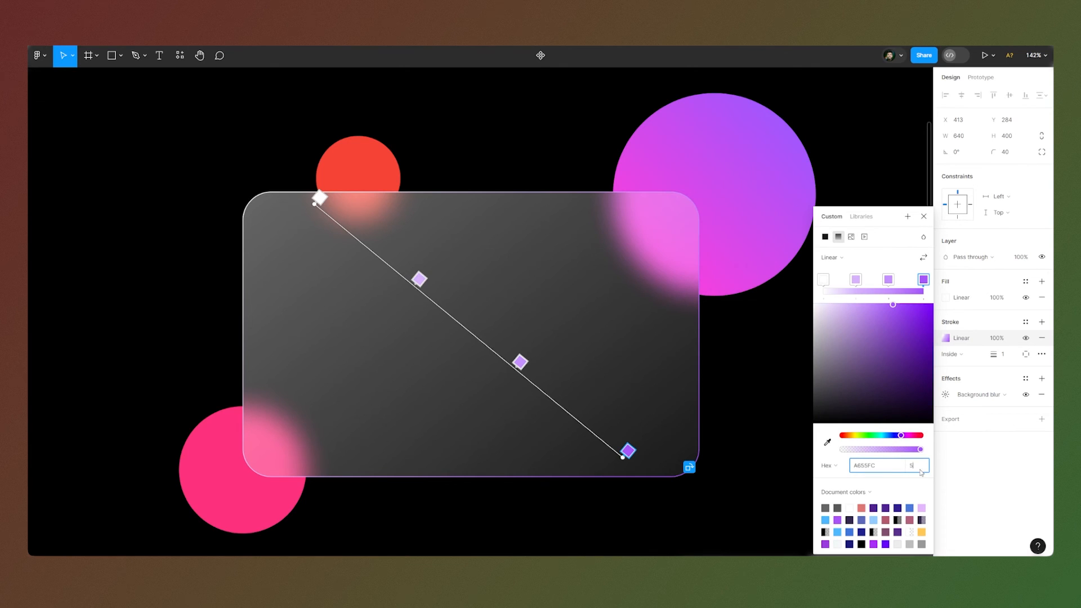
type("0")
key("Return")
left_click(890, 282)
left_click(921, 462)
type("3")
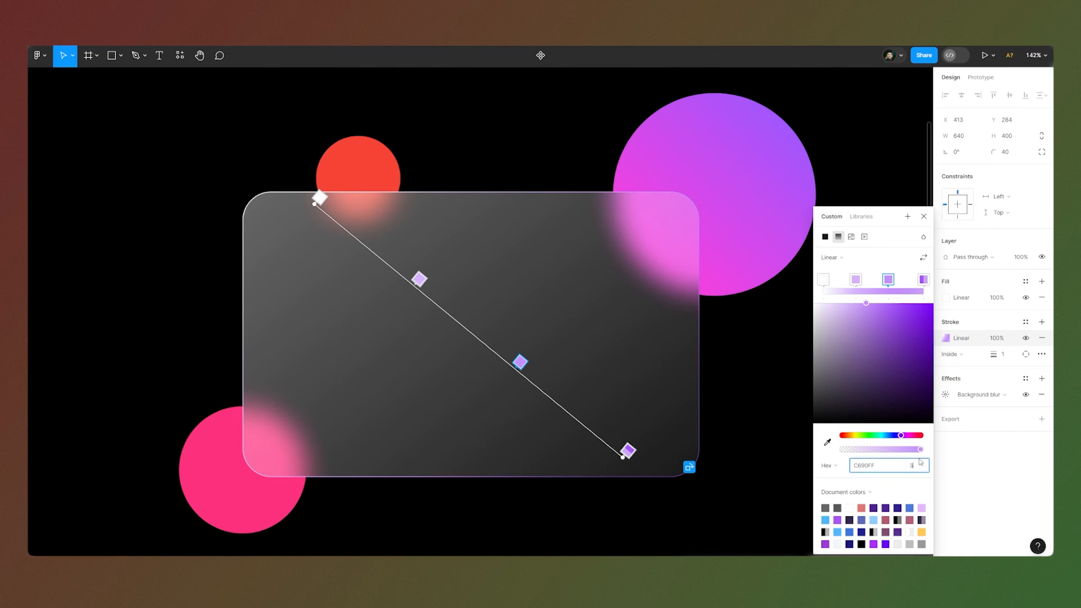
key("Return")
- Set the opacity of the stroke gradient's second stop to 20% and its first stop to 50%, and deselect the card
left_click(856, 280)
left_click(913, 465)
type("2")
key("Return")
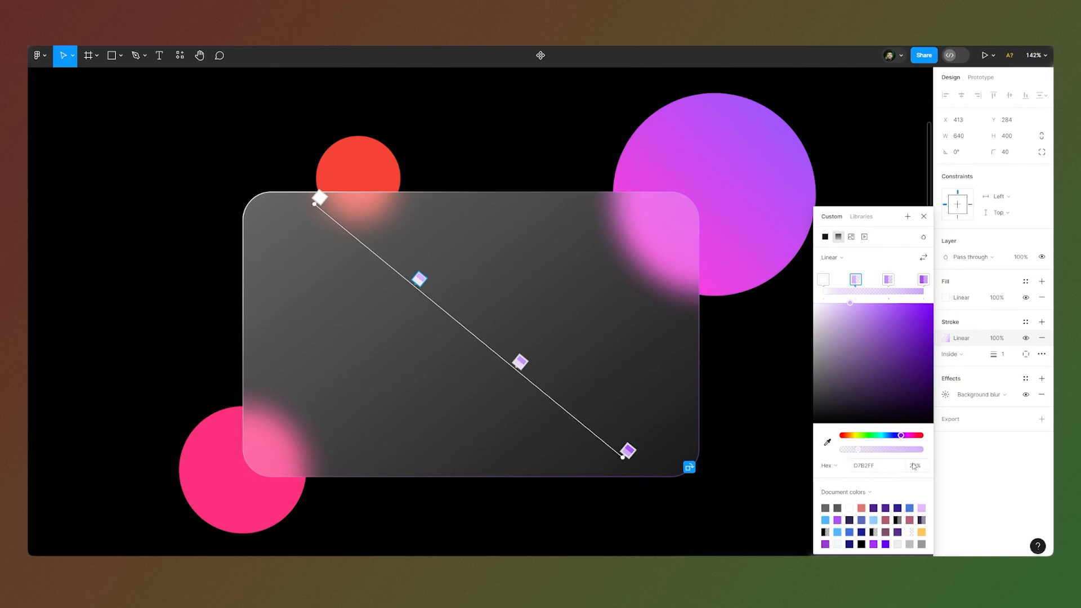
left_click(824, 279)
left_click(919, 466)
type("50")
key("Return")
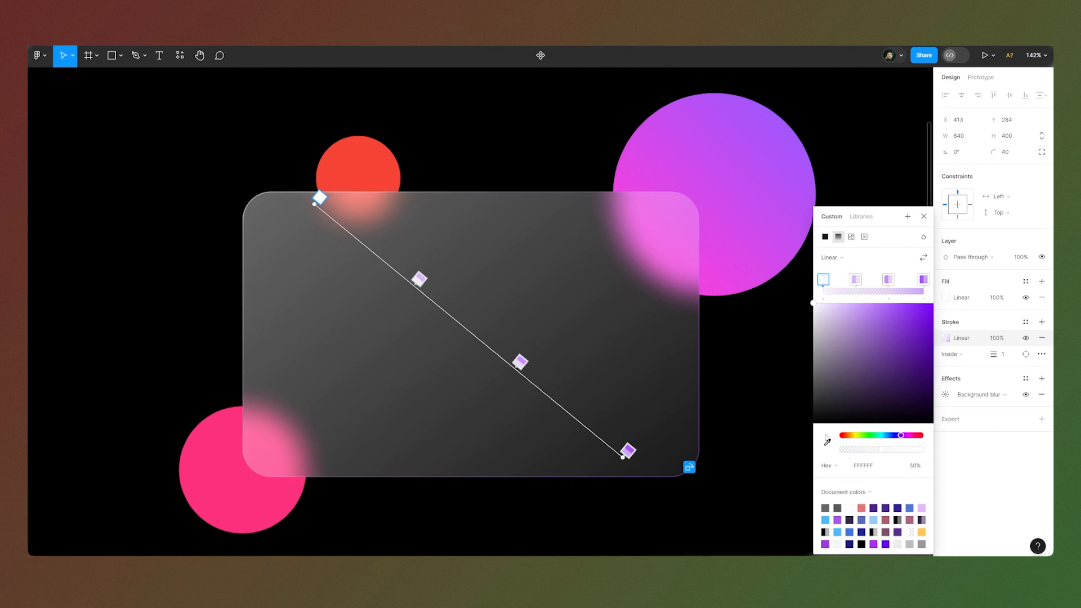
key("Escape")
key("Escape")
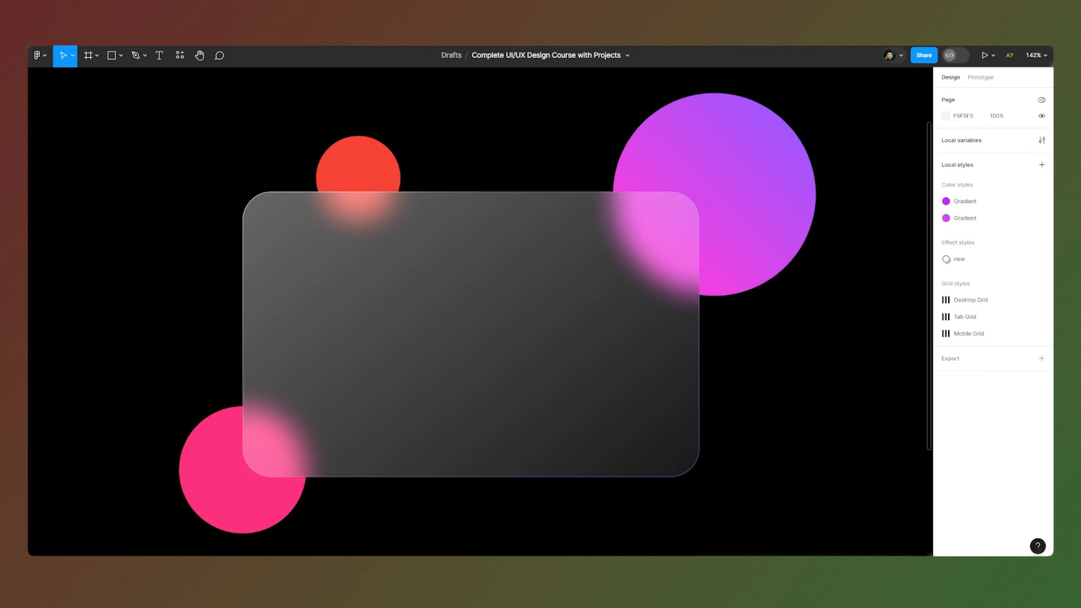
- Try a stroke weight of 2 on the card and deselect it to compare the border's look
left_click(585, 448)
left_click(1005, 357)
type("2")
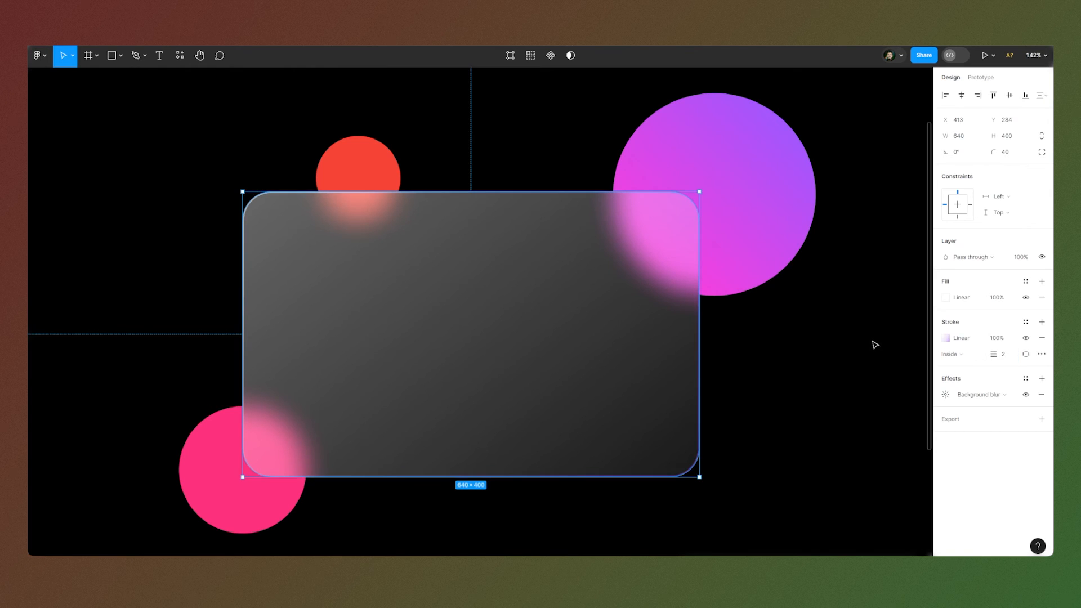
left_click(872, 342)
left_click(621, 327)
left_click(786, 364)
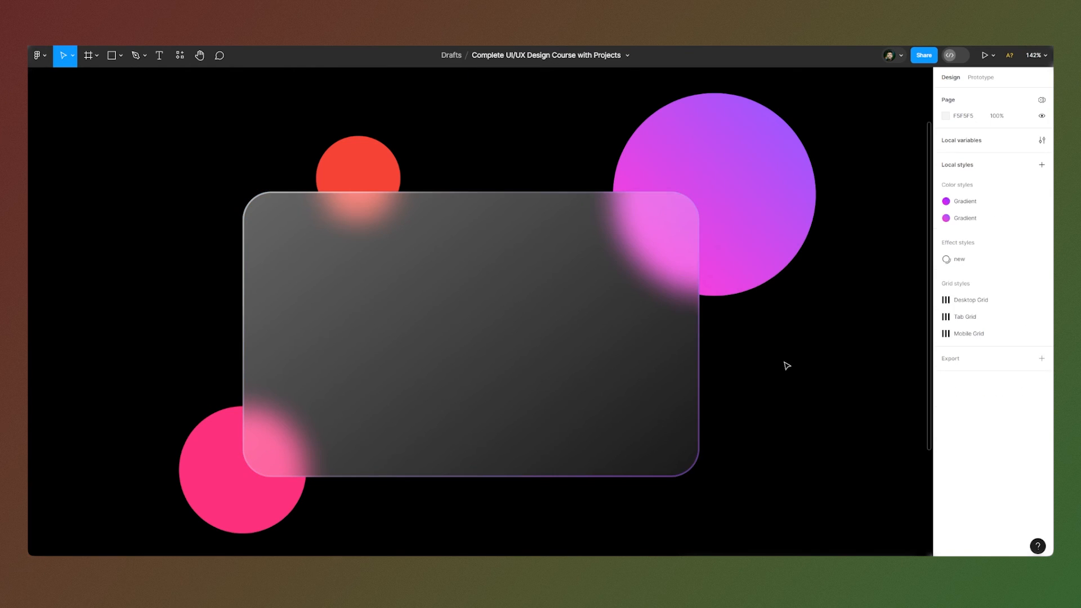
left_click(654, 364)
key("Escape")
left_click(656, 366)
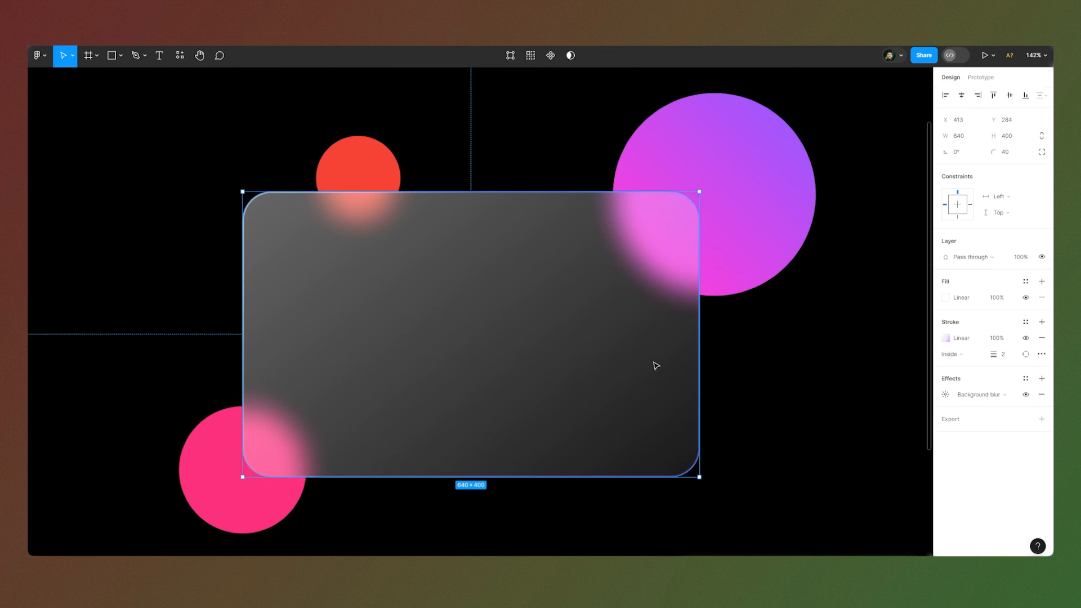
left_click(770, 374)
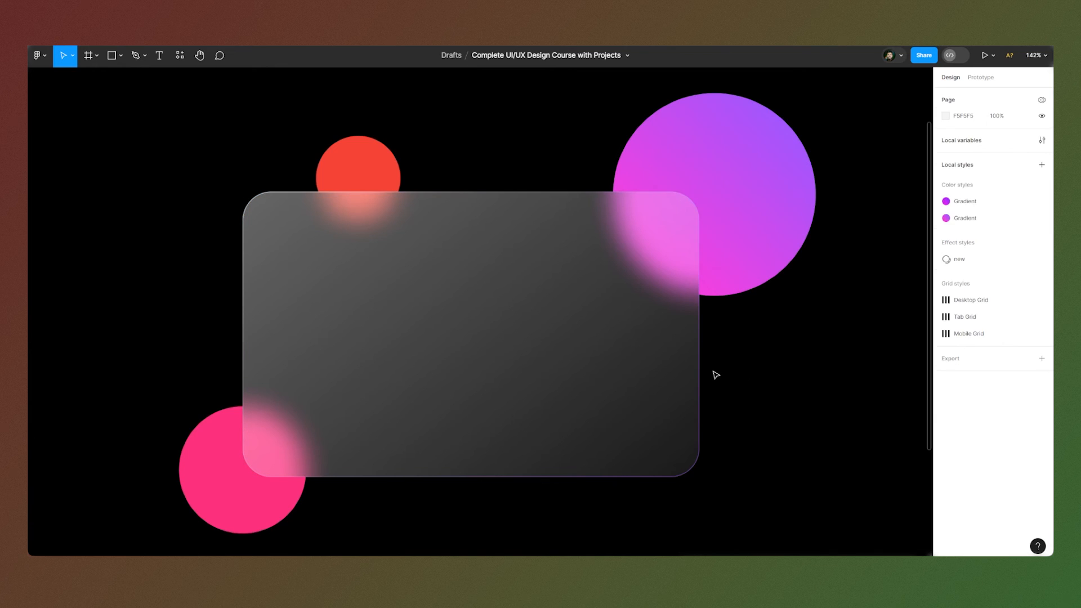
- Try a stroke weight of 3 on the card and view the border with the card deselected
left_click(622, 293)
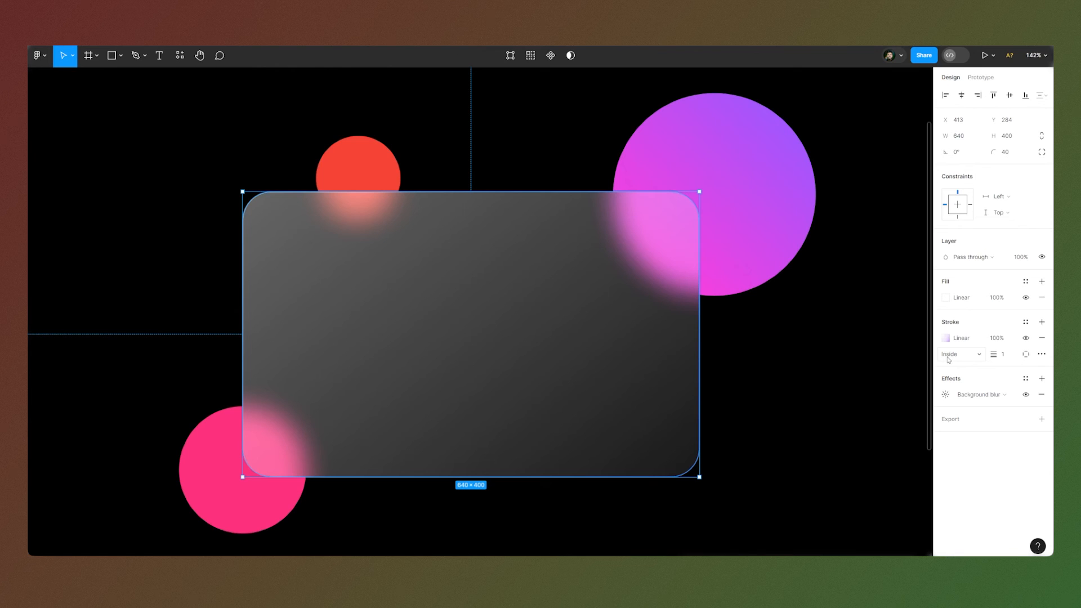
left_click(1010, 356)
key("Return")
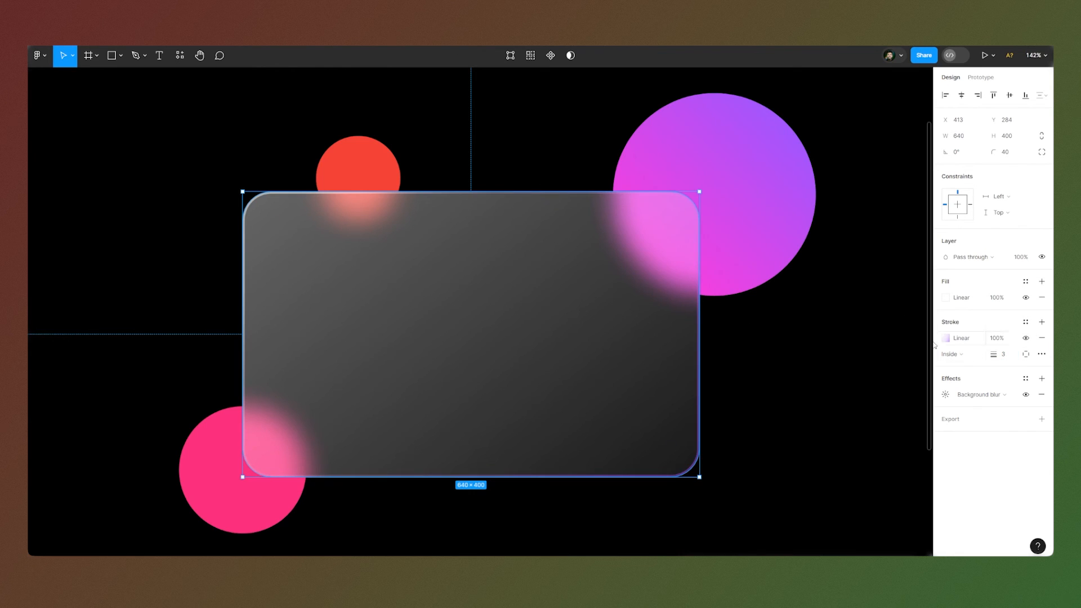
scroll(583, 255, "down", 3)
scroll(583, 255, "up", 2)
left_click(890, 276)
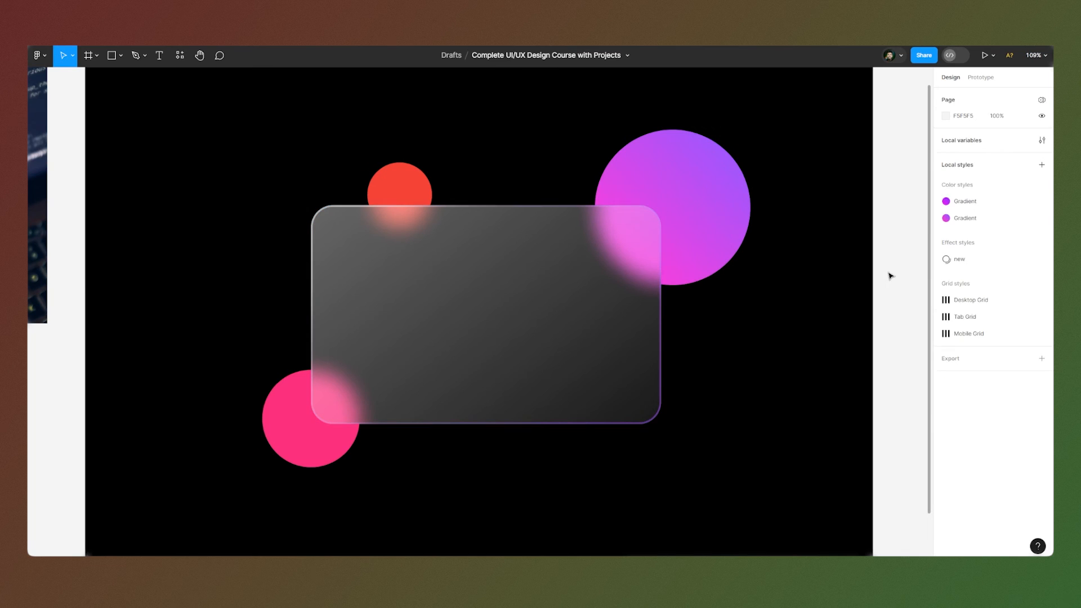
- Set the card's stroke weight to 2
left_click(560, 322)
left_click(1008, 359)
left_click(881, 307)
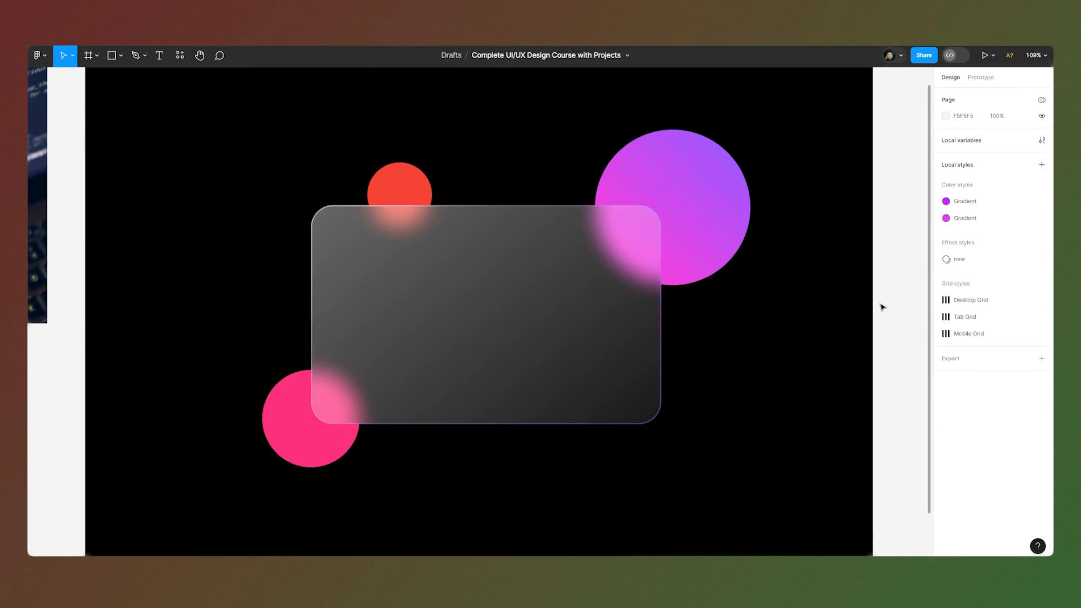
- Add a drop shadow effect to the card with a blur of 24 and inspect the shadow over the purple circle
left_click(564, 363)
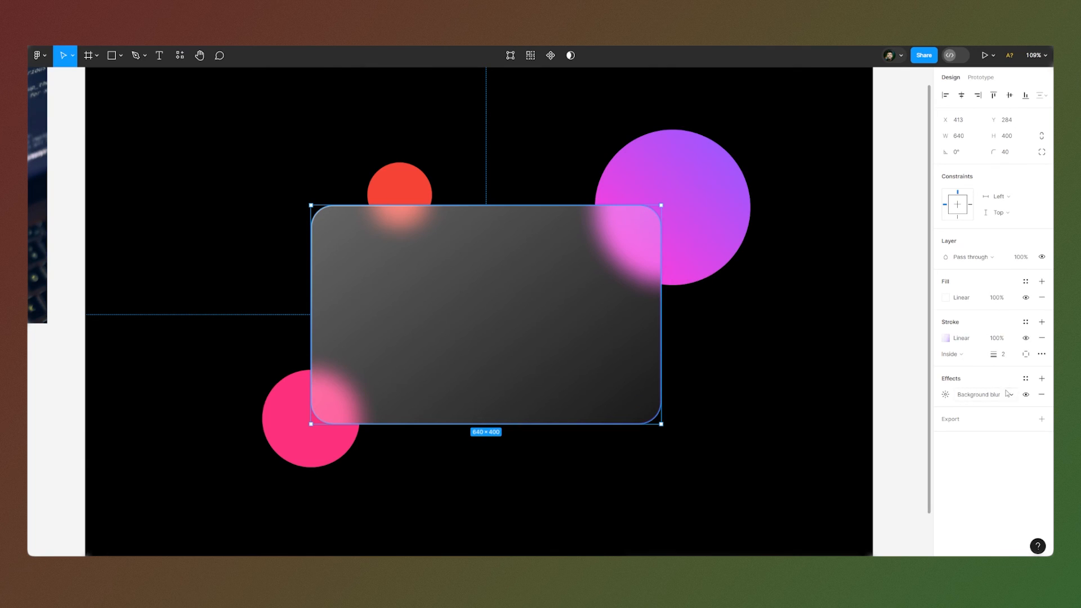
left_click(1042, 379)
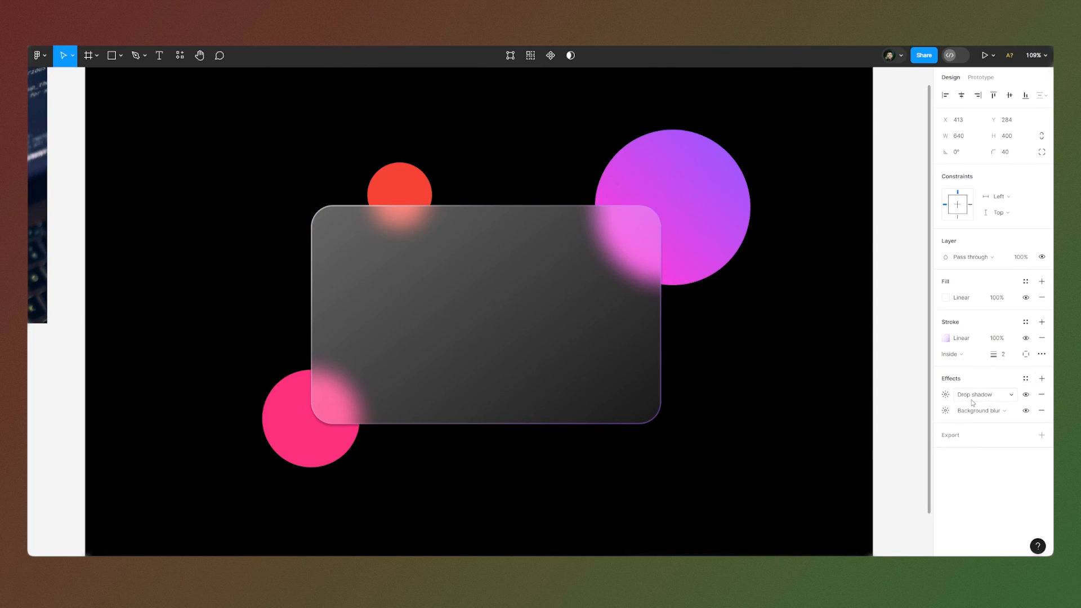
left_click(962, 396)
left_click(960, 395)
left_click(946, 396)
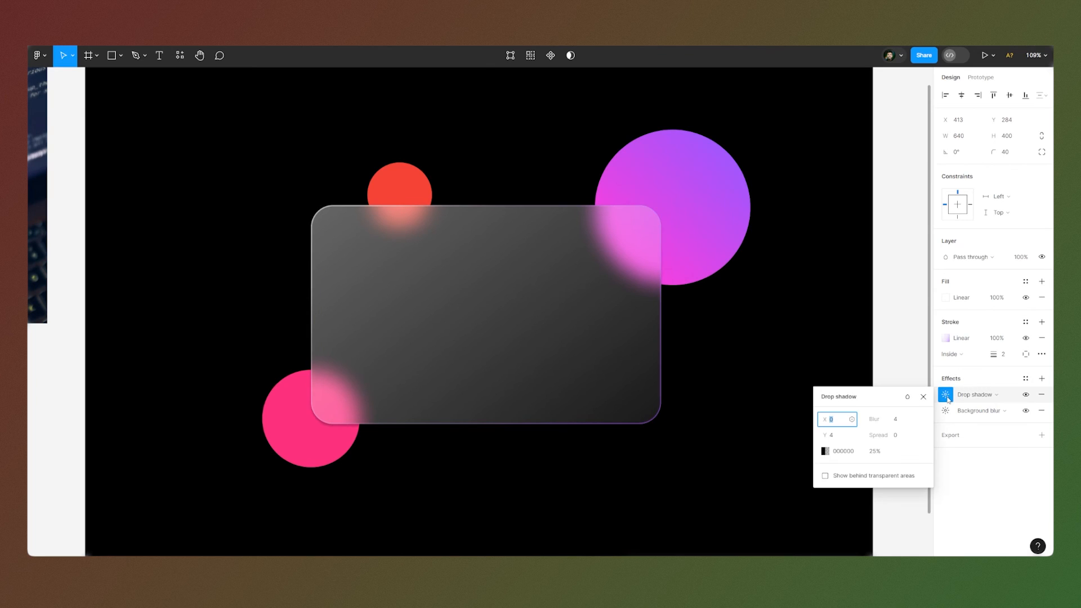
left_click(903, 424)
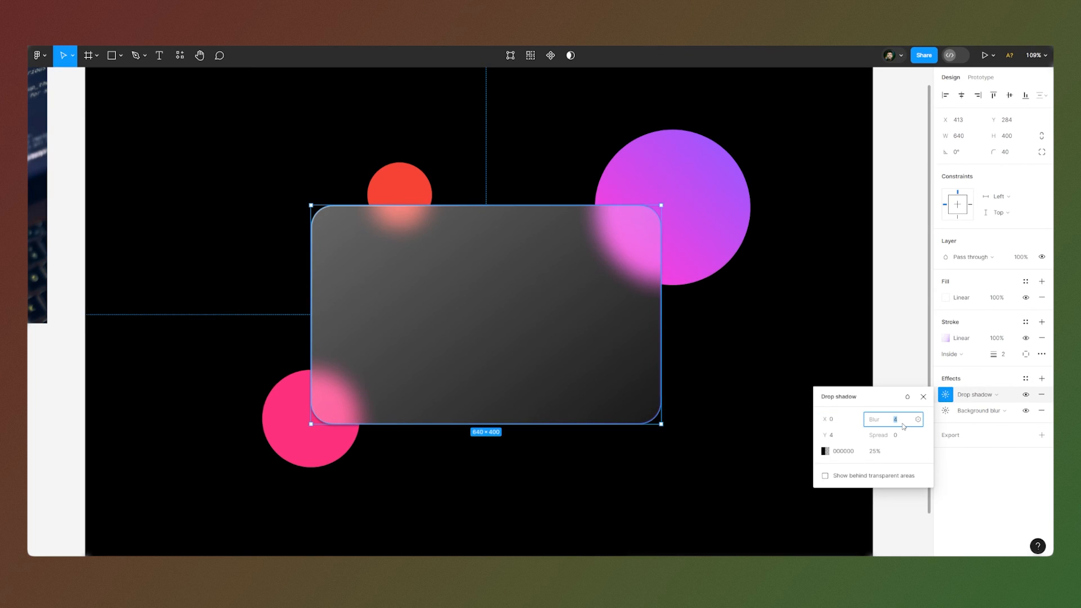
key("Return")
scroll(679, 220, "up", 10)
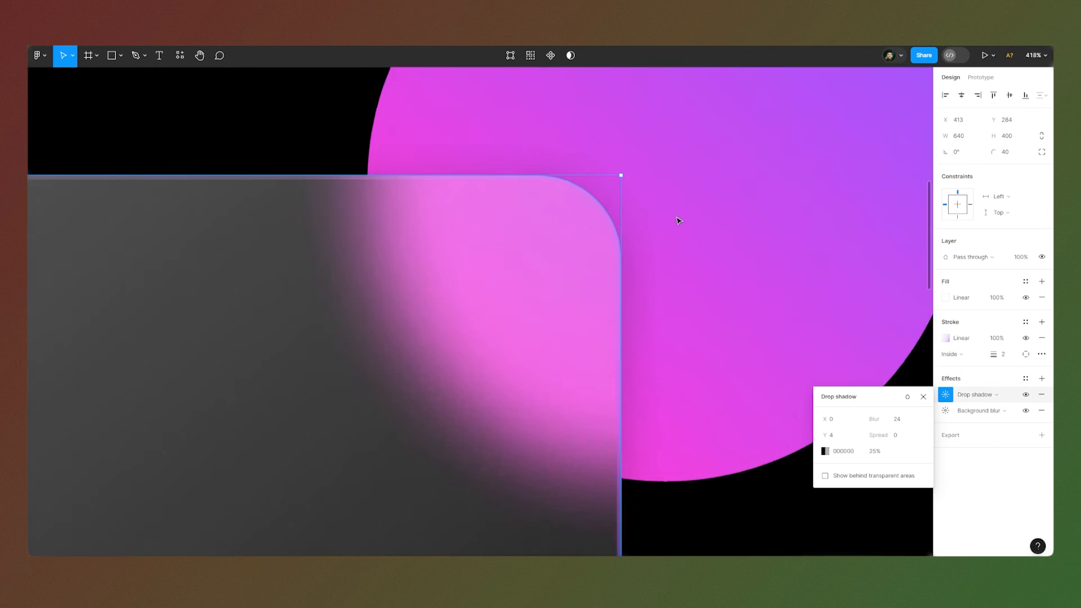
scroll(611, 263, "down", 10)
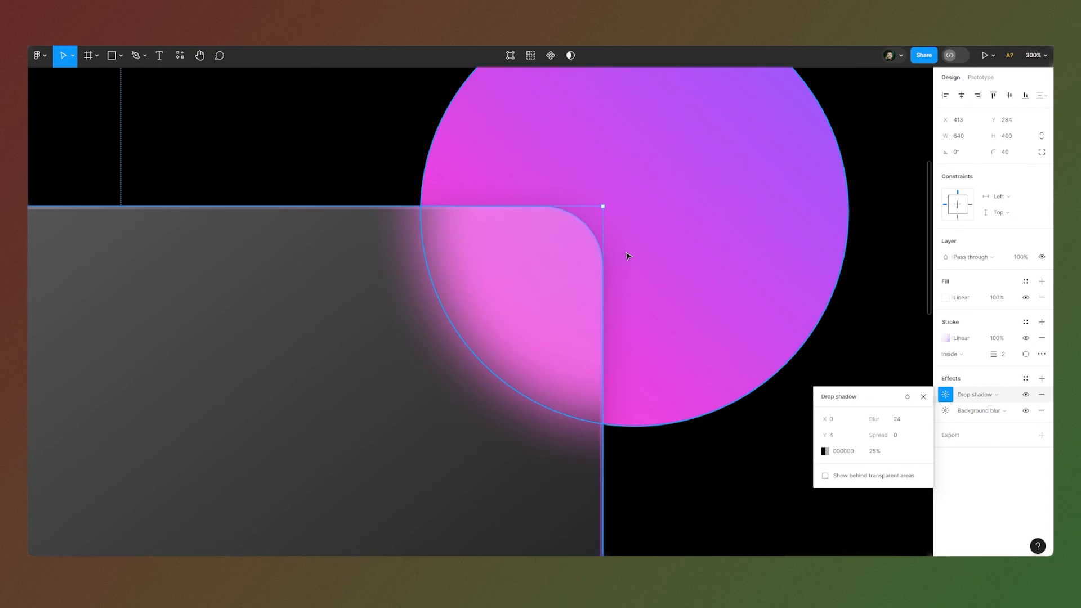
scroll(445, 331, "up", 2)
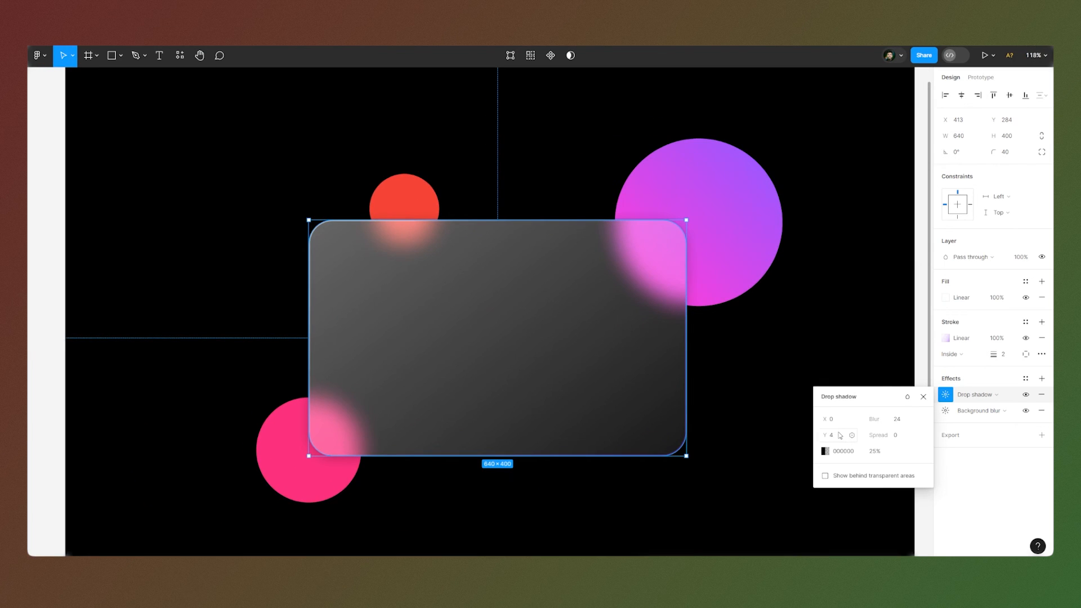
- Set the drop shadow's spread to -1 and check the card's edges over the colored circles
left_click(899, 440)
type("-1")
key("Return")
scroll(287, 482, "up", 3)
scroll(288, 482, "down", 2)
scroll(338, 422, "up", 1)
scroll(336, 411, "down", 4)
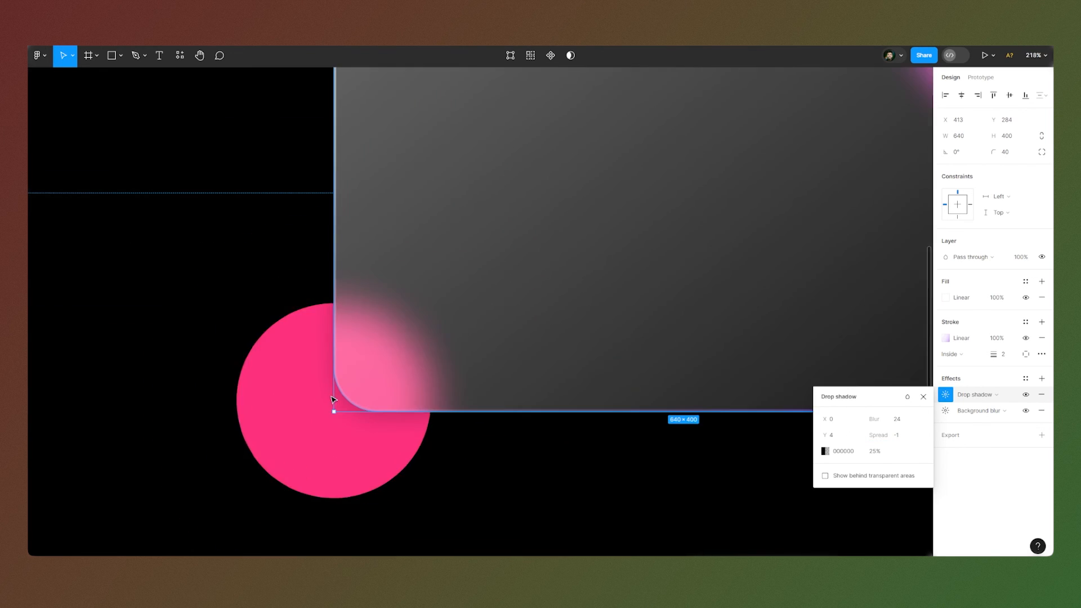
scroll(570, 342, "up", 2)
- Set the drop shadow's opacity to 20% and deselect the card
left_click(877, 453)
key("Return")
scroll(553, 283, "down", 2)
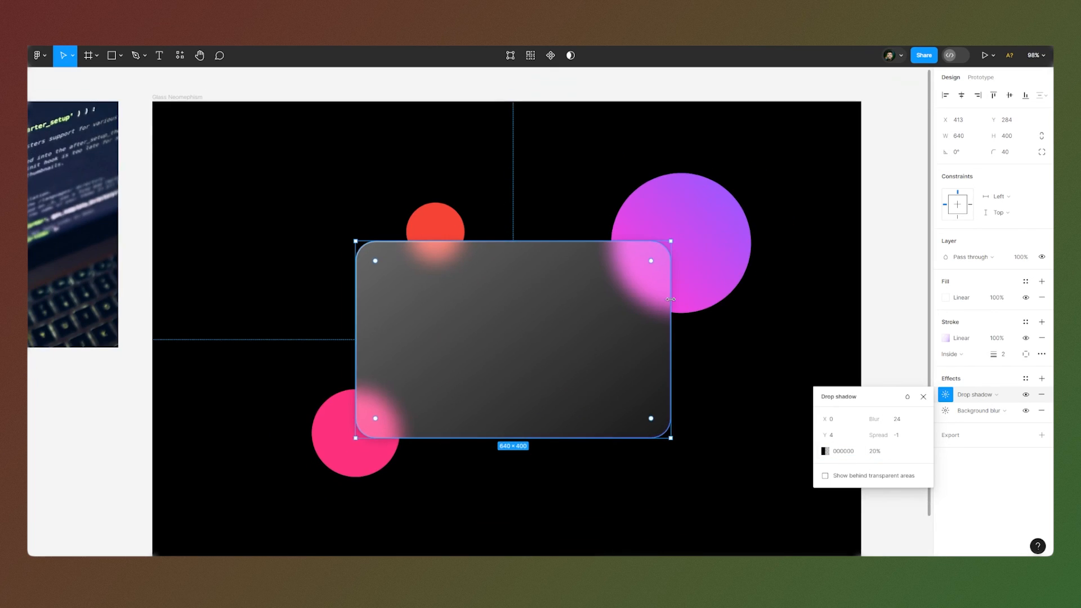
left_click(894, 276)
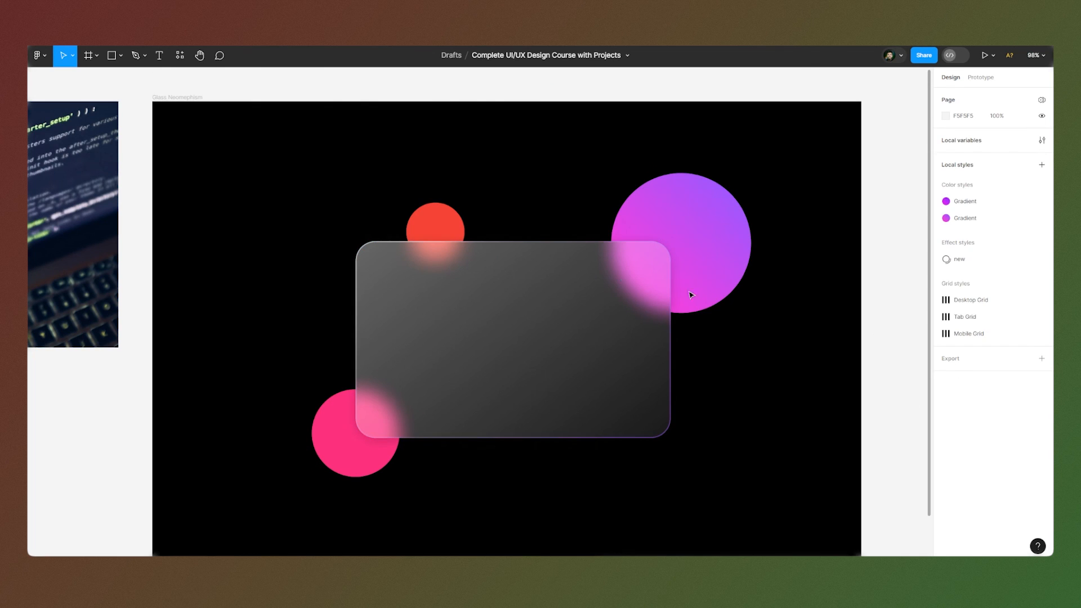
- Add the text "VISITING CARD" near the glass card's upper-left corner
left_click(546, 357)
scroll(546, 357, "up", 3)
key("t")
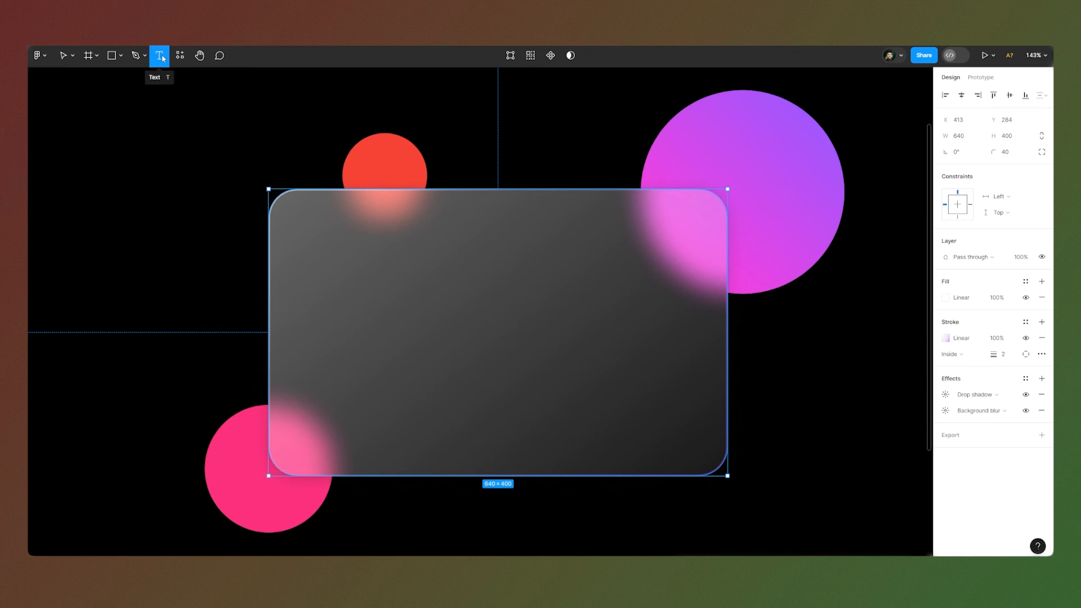
left_click(324, 227)
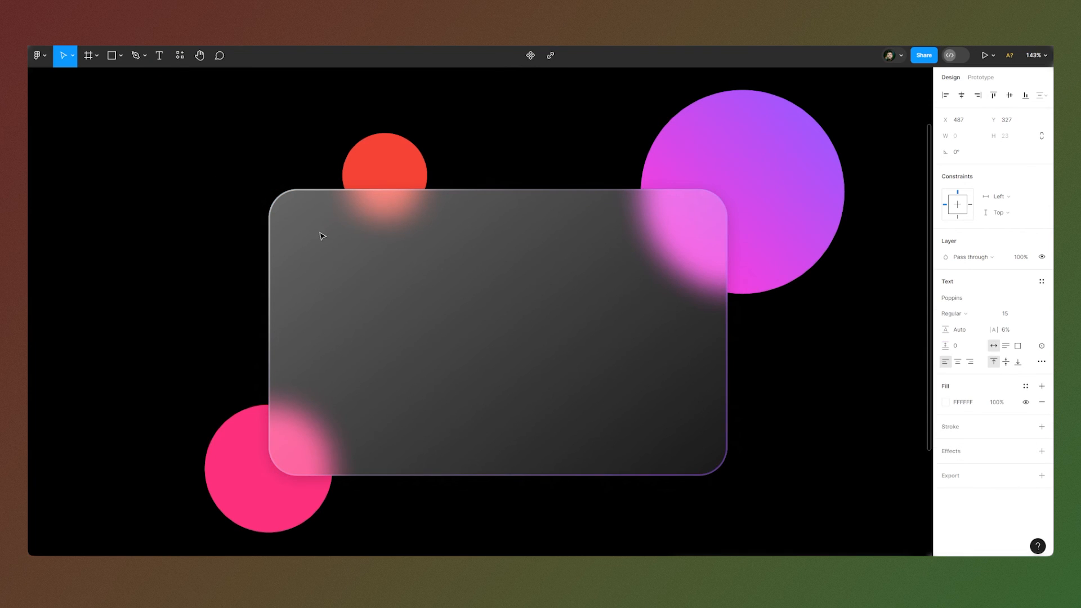
type("VISITING CARD")
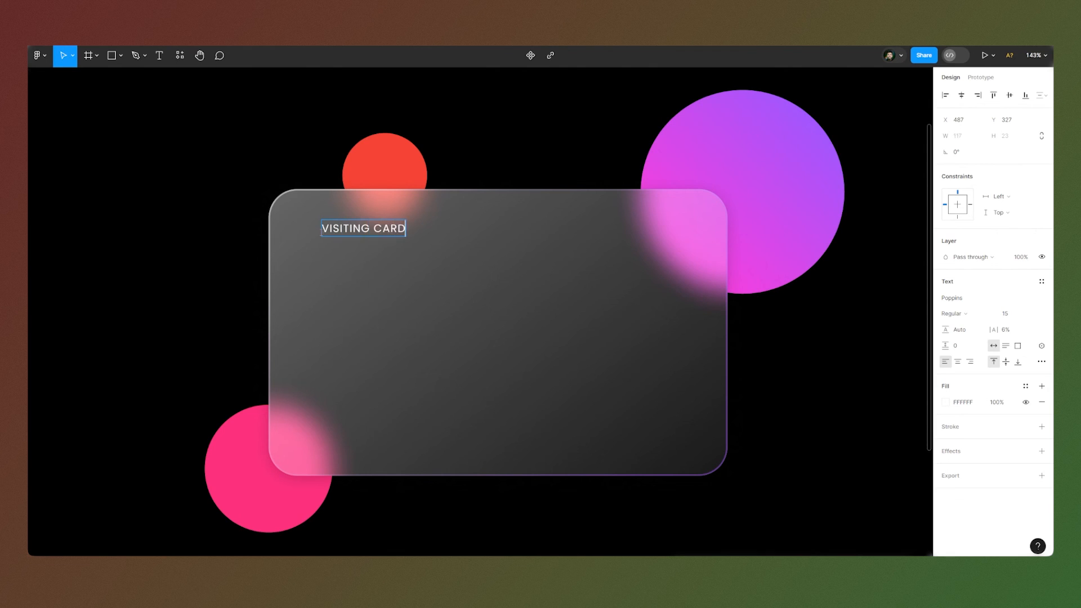
key("Escape")
- Change the VISITING CARD text's font to Montserrat and move the text closer to the card's upper-left corner
left_click(987, 302)
type("mont")
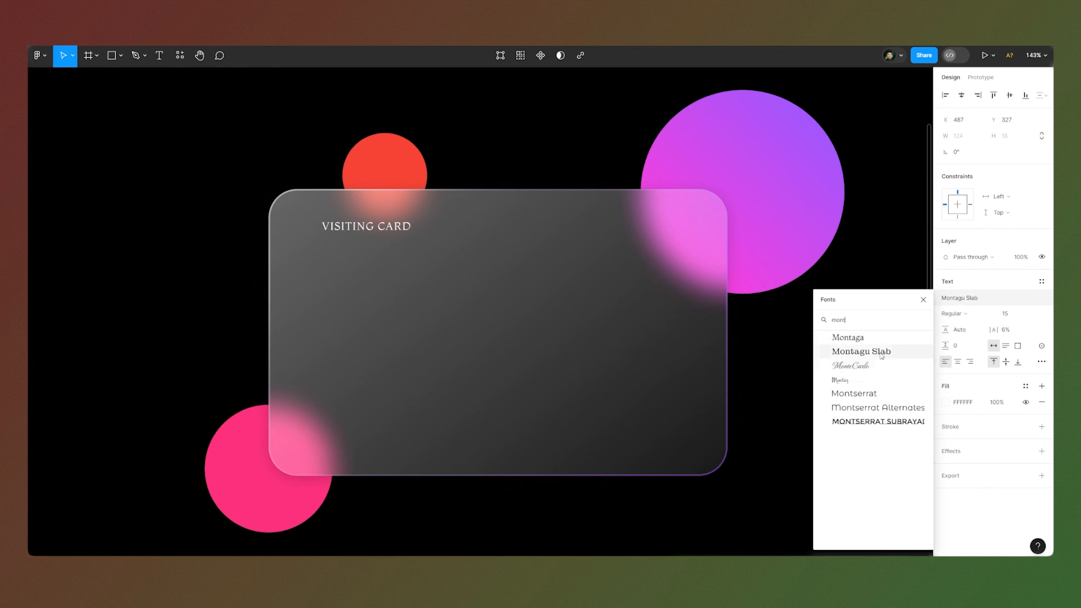
left_click(845, 392)
left_click_drag(370, 233, 348, 225)
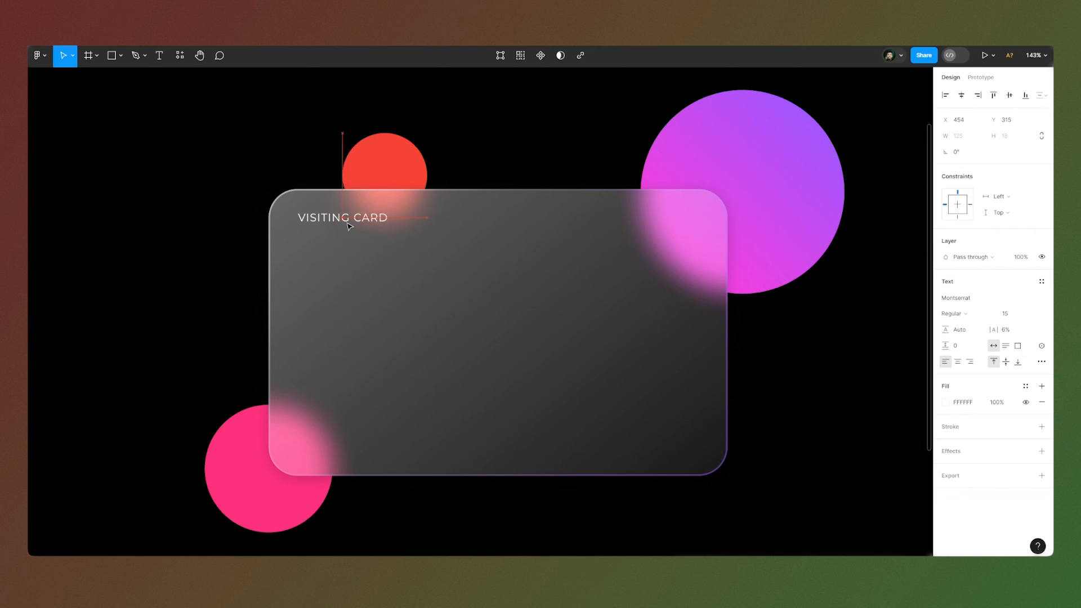
- Set the VISITING CARD text's font size to 20 and its layer blend mode to Overlay
left_click(1012, 314)
type("2")
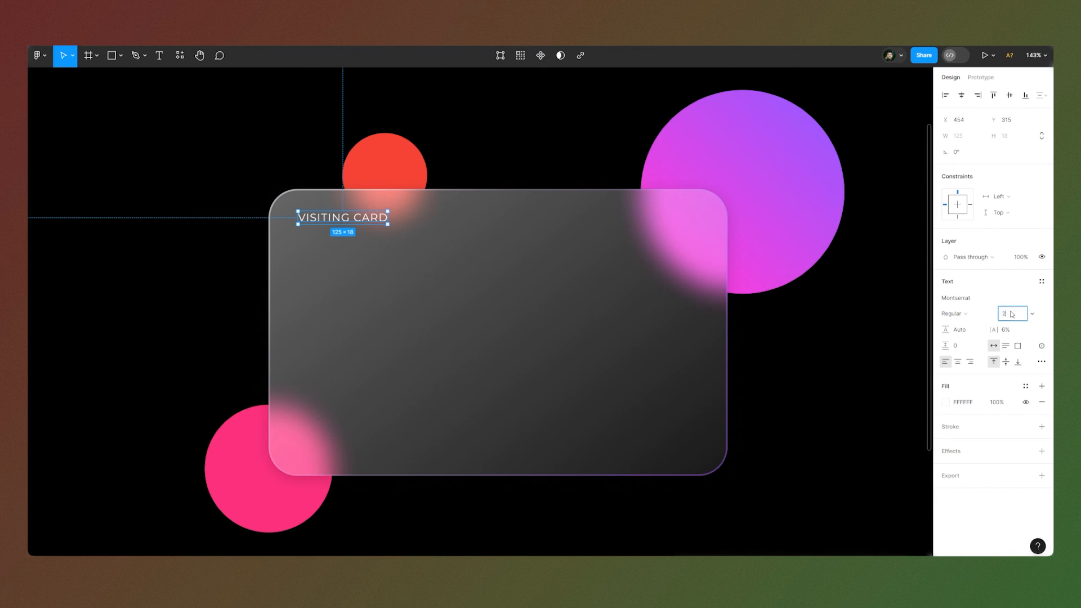
type("0")
key("Return")
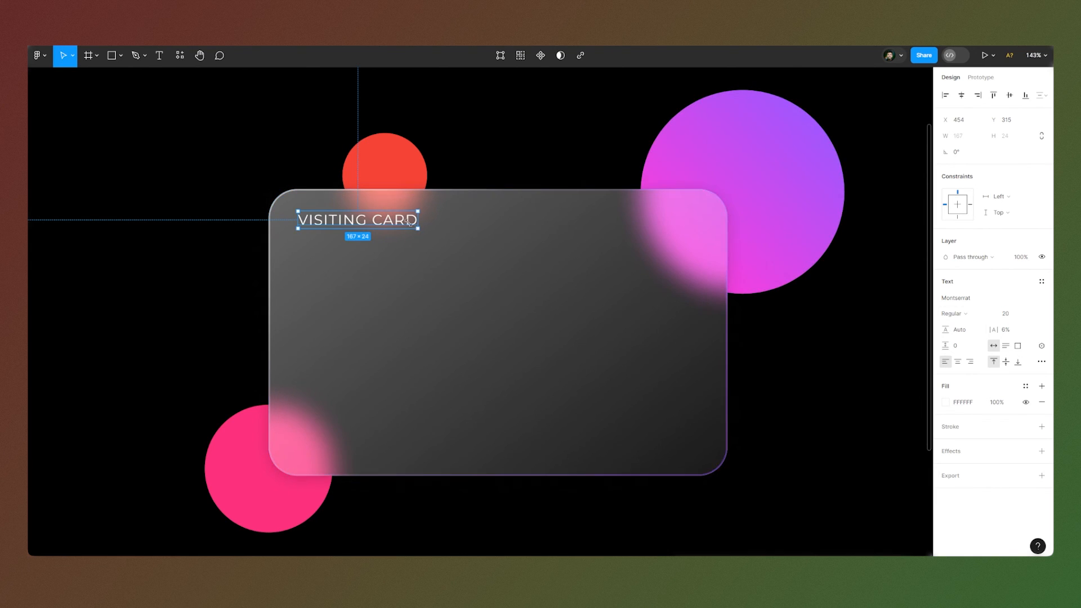
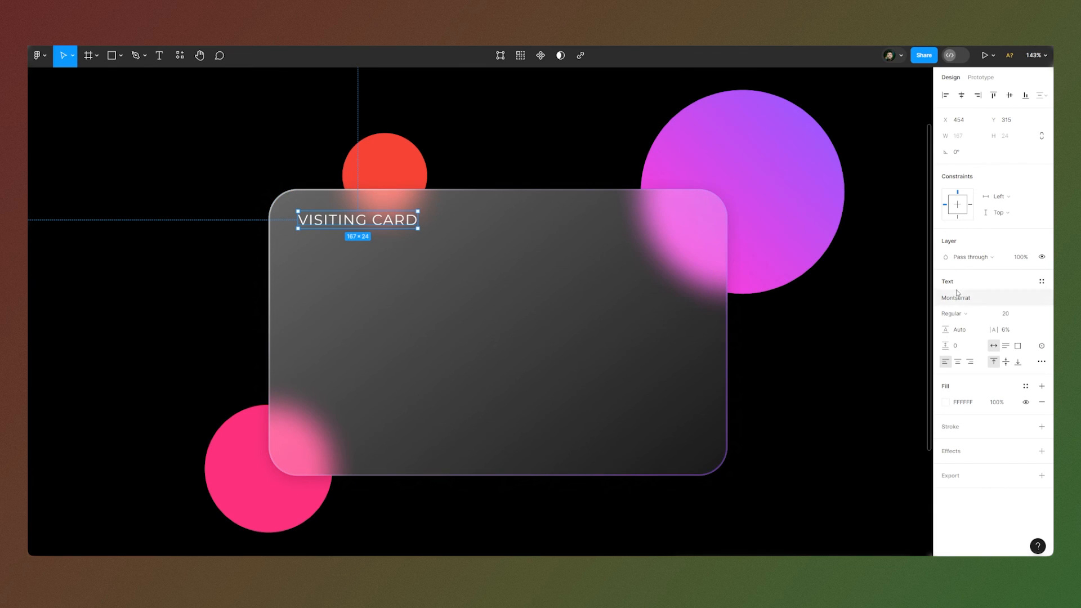
left_click(987, 262)
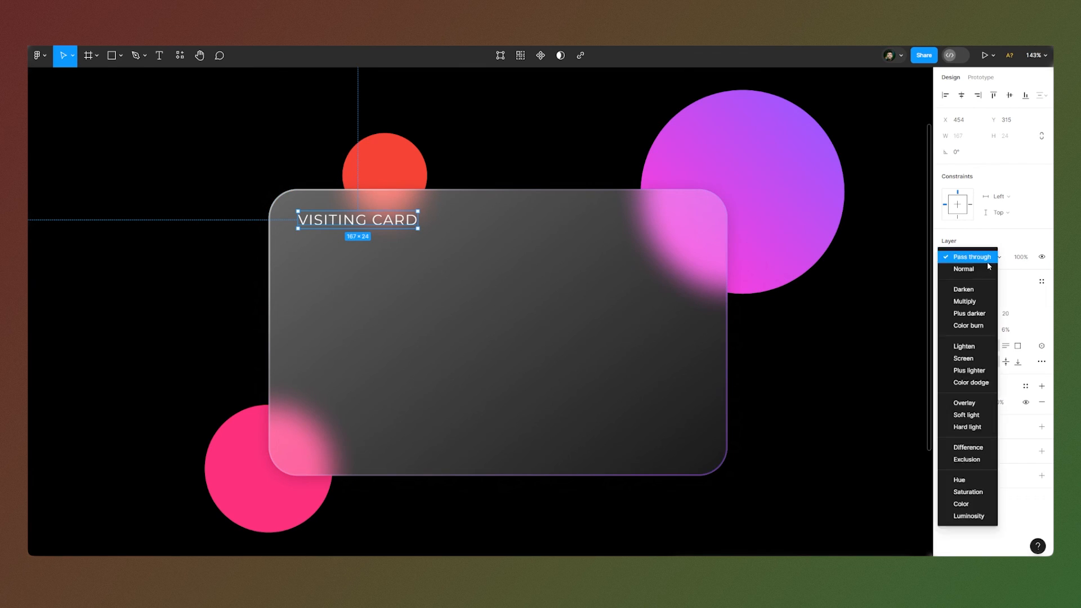
left_click(970, 405)
- Duplicate the VISITING CARD text to the card's lower-left area and replace the copy's wording with the designer's name
left_click_drag(365, 221, 374, 401)
double_click(374, 401)
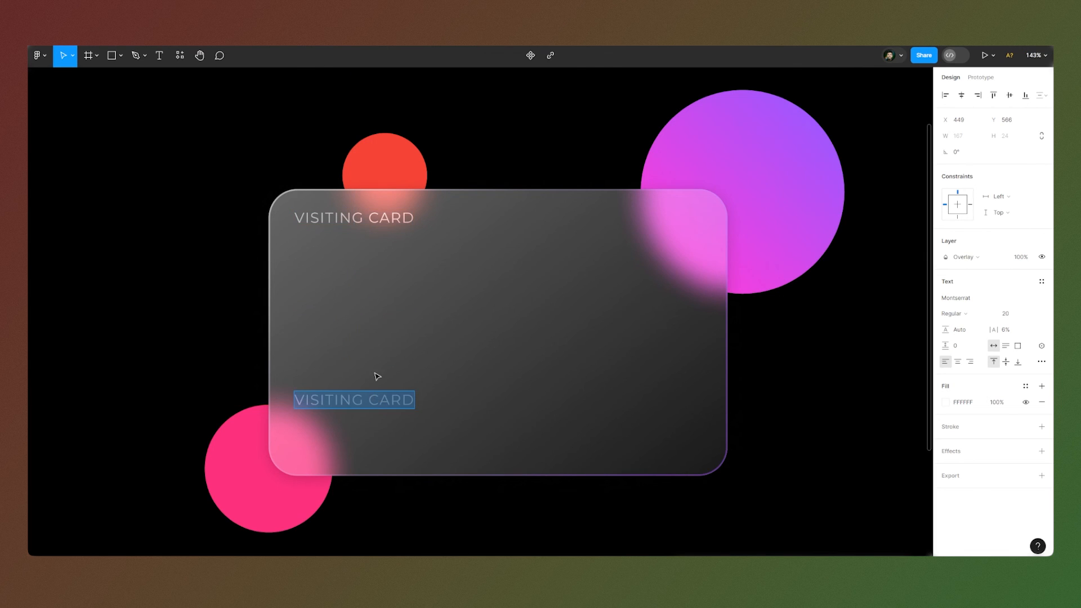
key("Escape")
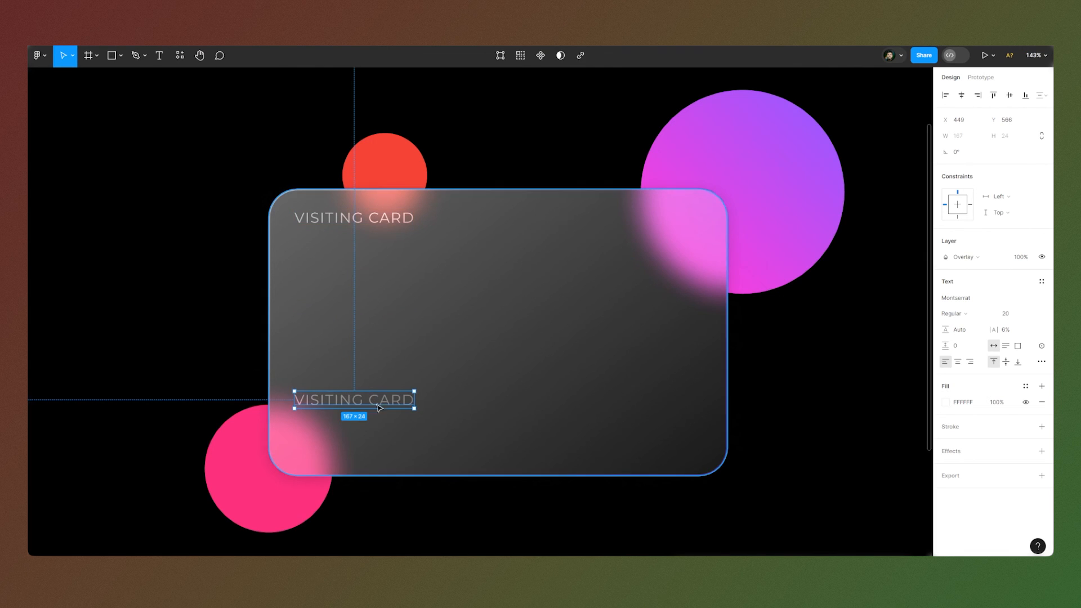
double_click(343, 404)
type("A")
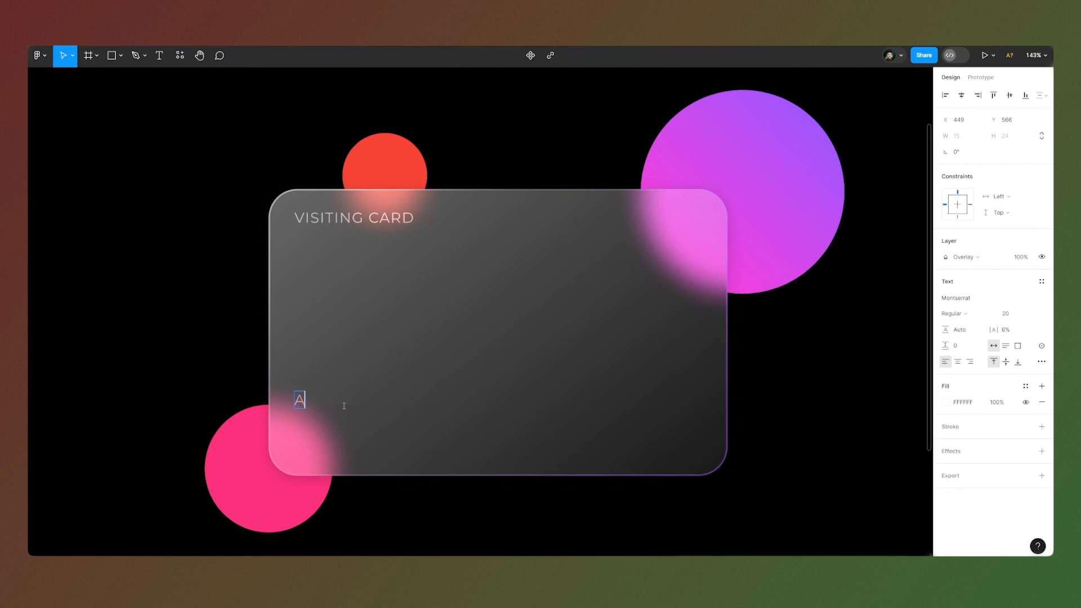
type("LITHEDESIGNER")
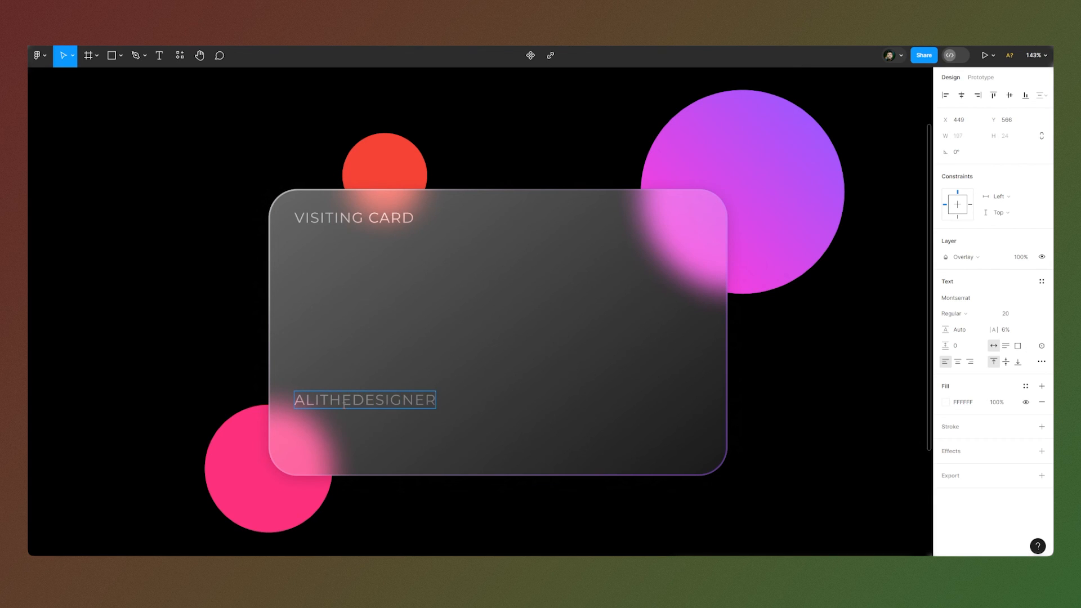
key("Escape")
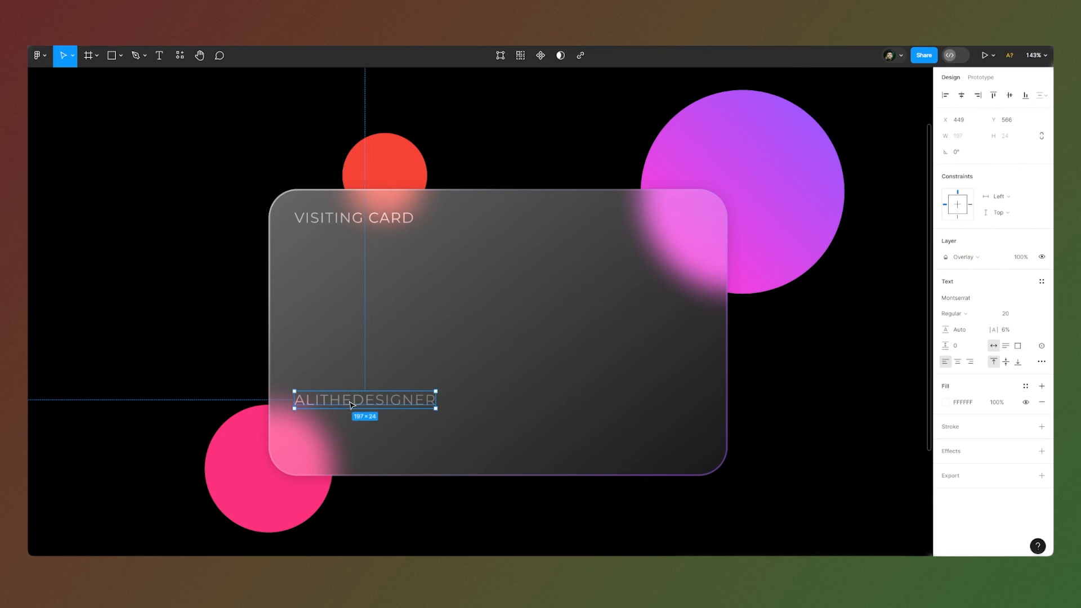
- Duplicate the name line just below itself and change the copy's text to "ATDCODE:123"
left_click_drag(352, 405, 349, 424)
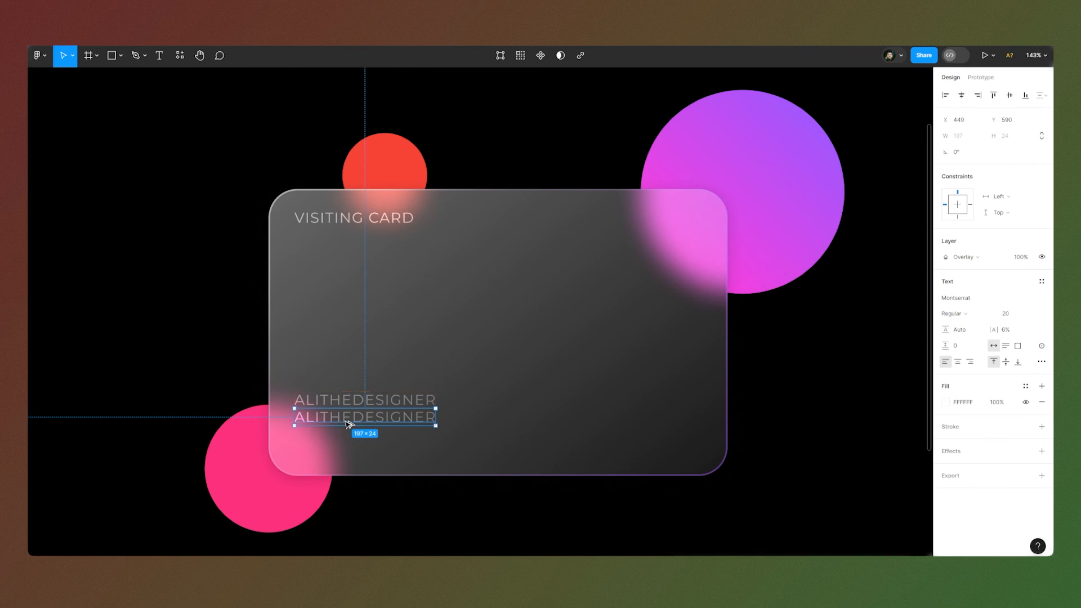
key("Down")
key("Down")
key("Down")
key("Down")
double_click(348, 424)
type("ATDCODE:123V")
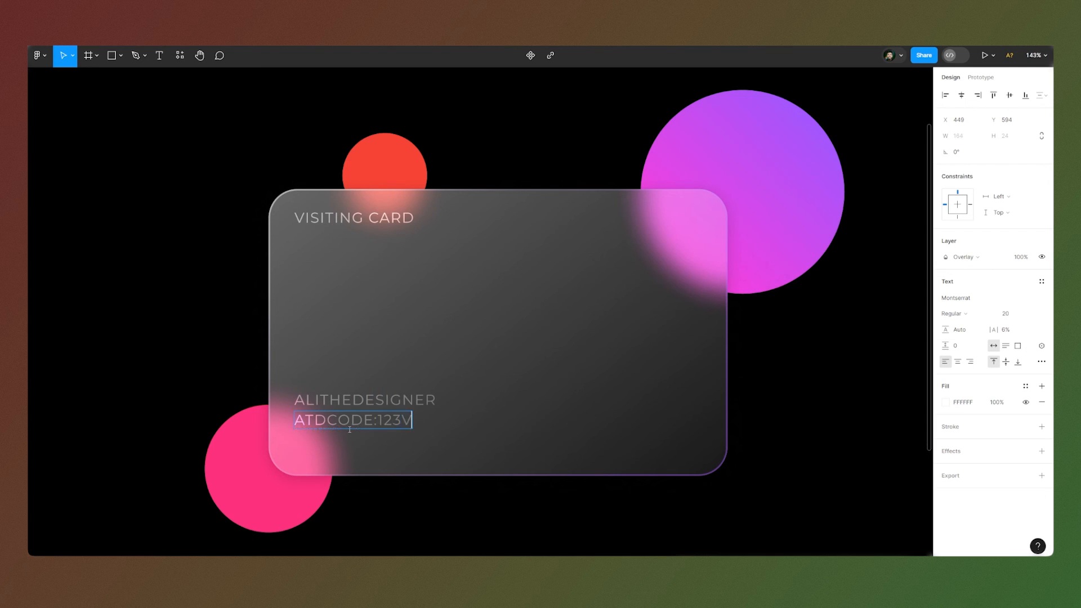
key("BackSpace")
key("Escape")
- Set the ATDCODE:123 line's font size to 15 and nudge it further below the name line
left_click(1017, 319)
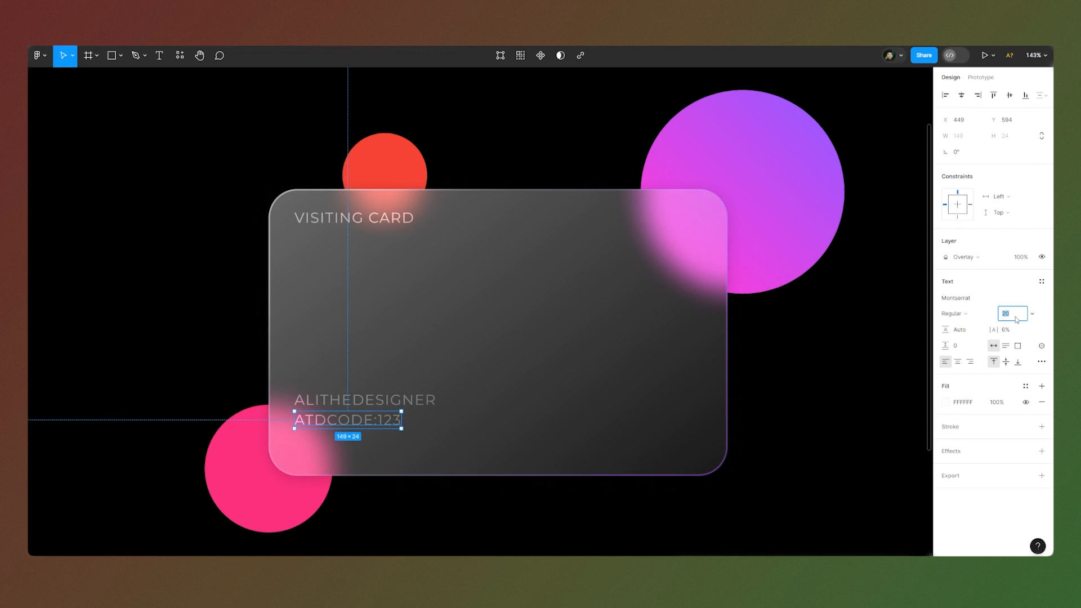
key("Return")
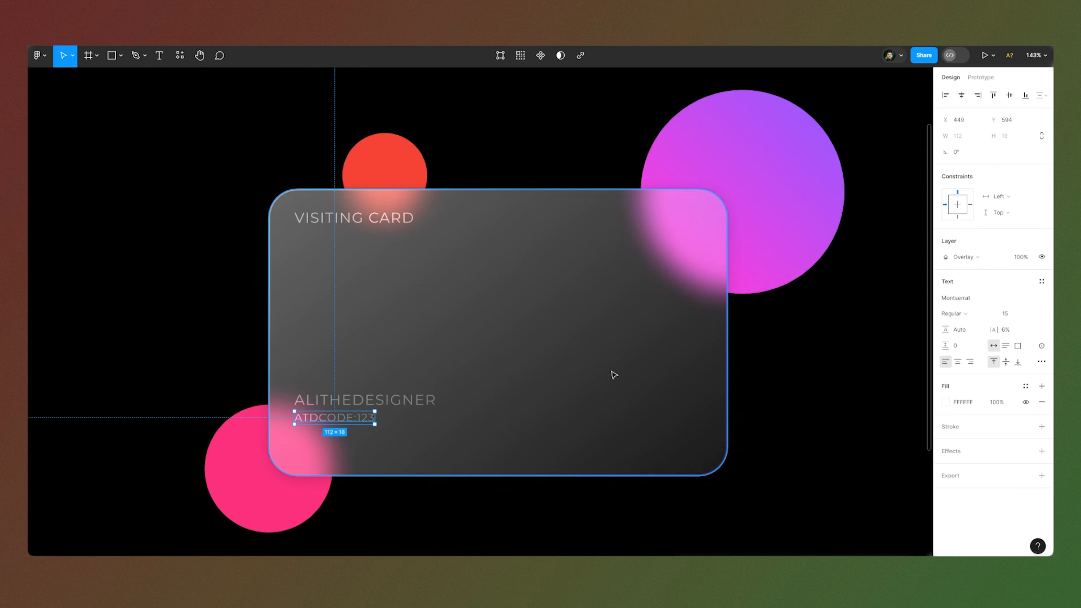
key("Up")
key("Up")
key("Up")
key("Up")
key("Up")
key("Up")
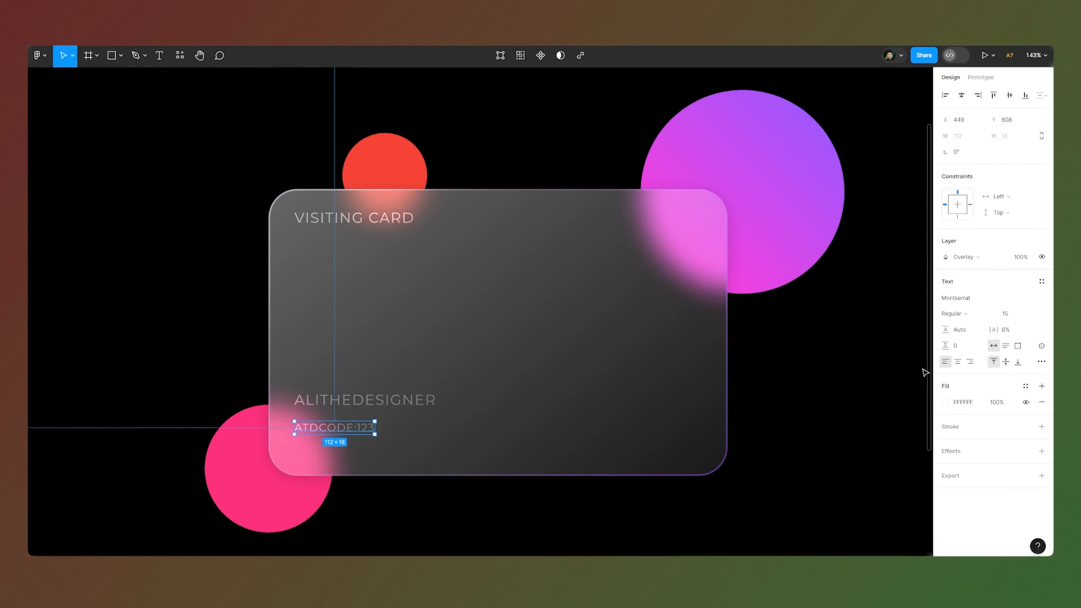
- Set the font weight of the ATDCODE:123 line and the name line above it to SemiBold
left_click(961, 316)
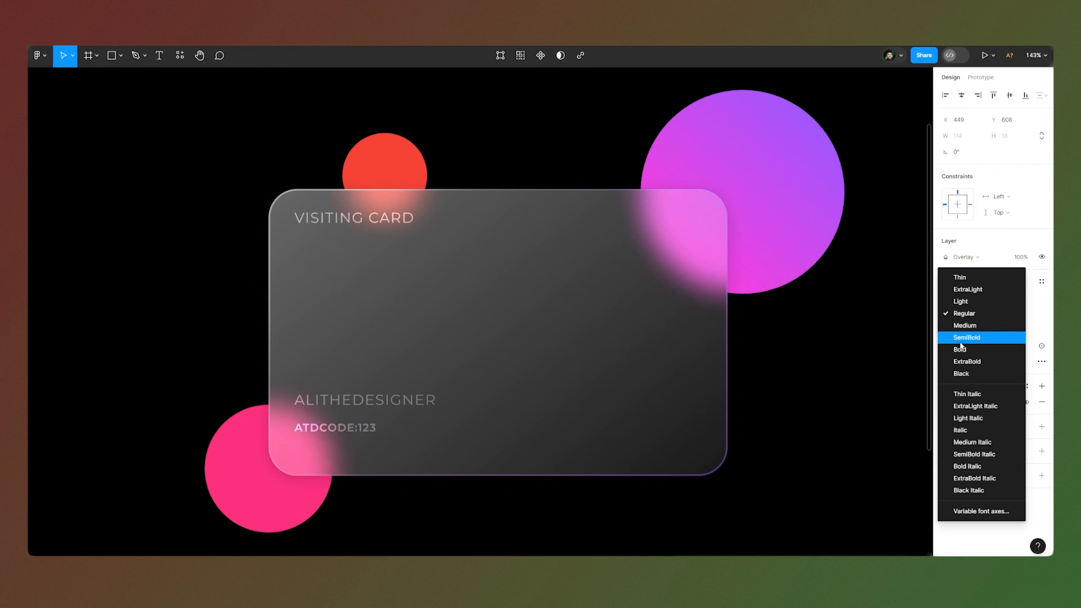
left_click(961, 340)
left_click(429, 399)
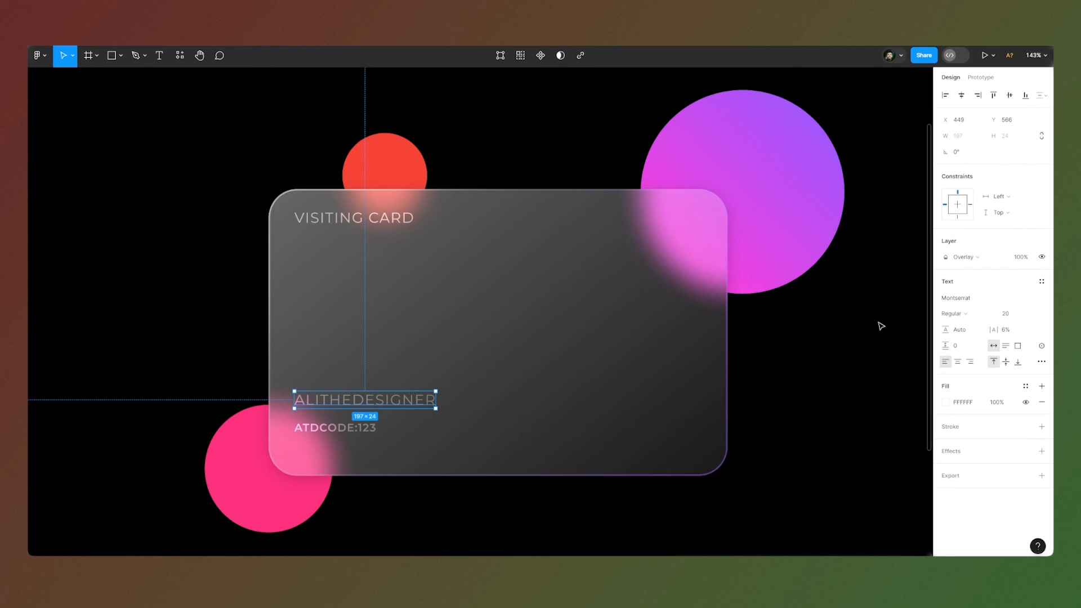
left_click(956, 320)
left_click(959, 338)
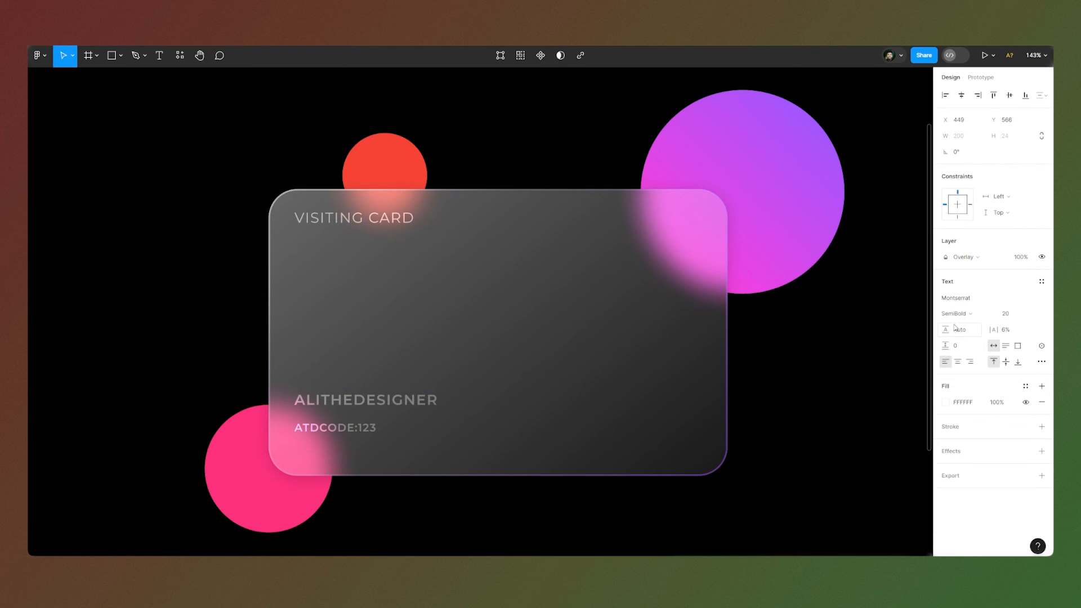
left_click(951, 318)
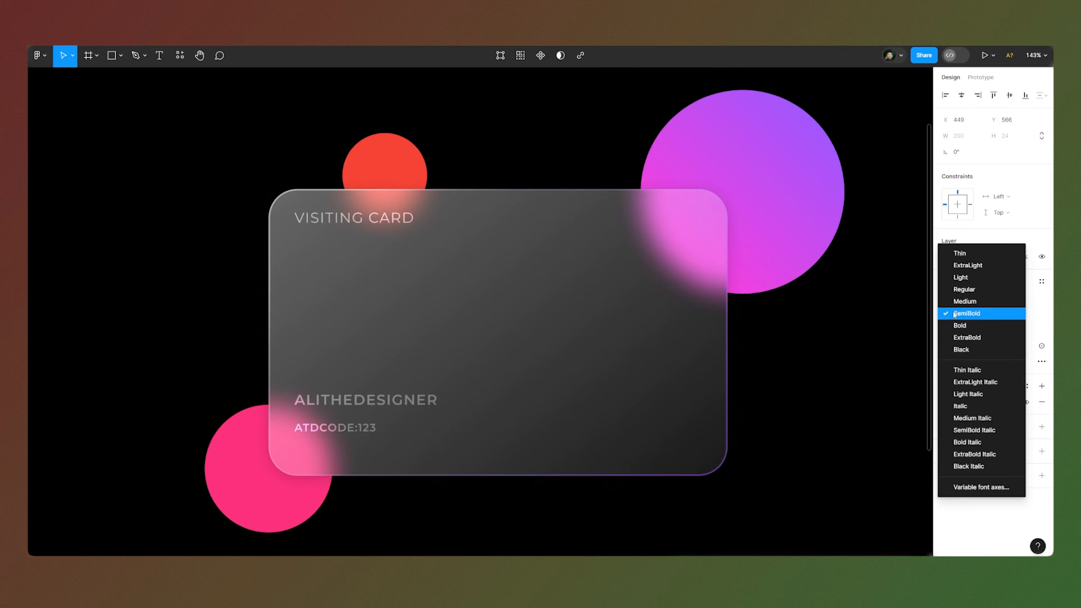
left_click(961, 314)
- Set the ATDCODE:123 line's weight to Medium and bring the two lower text lines closer together
left_click(361, 428)
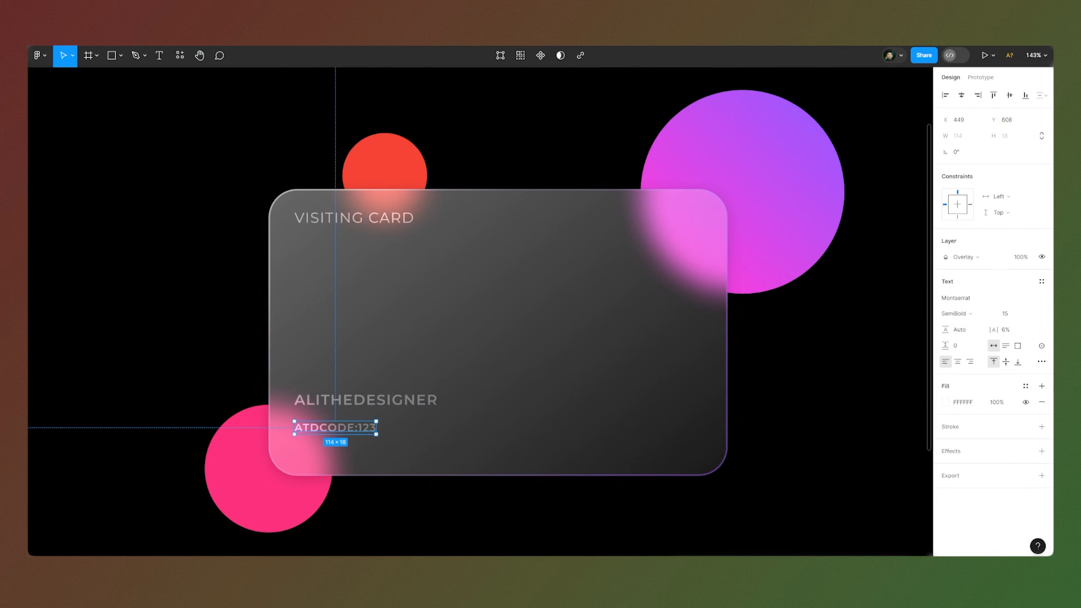
left_click(961, 315)
left_click(962, 302)
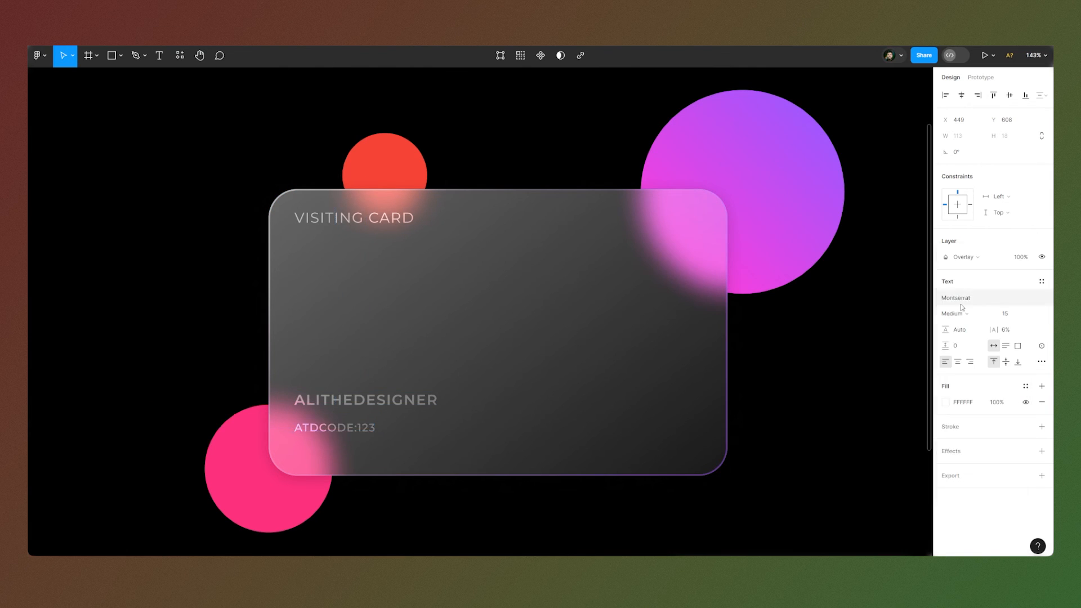
left_click_drag(367, 429, 391, 407)
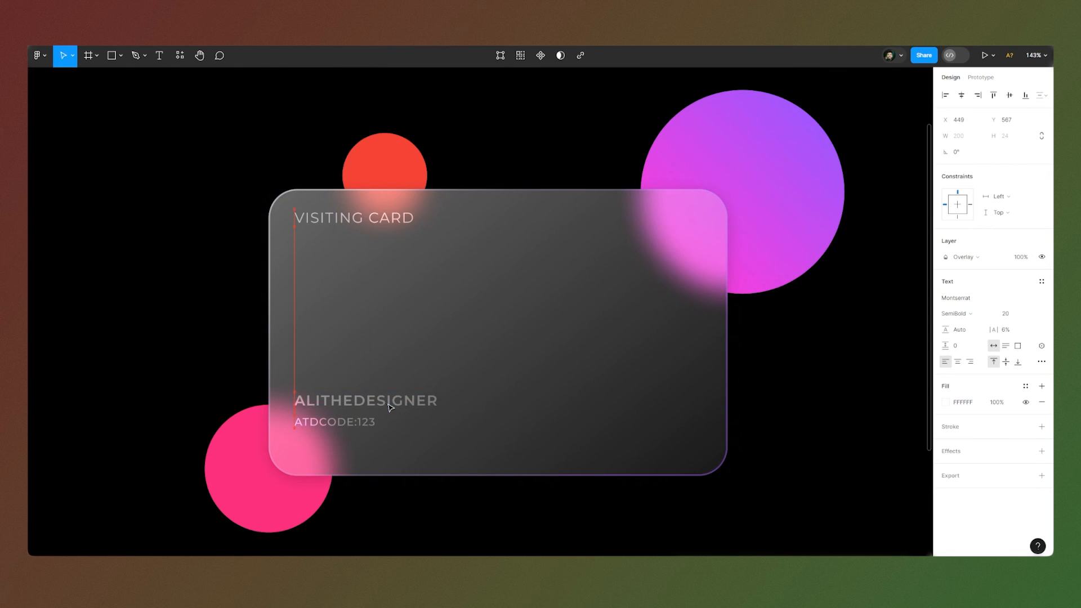
left_click(381, 402)
- Set the VISITING CARD heading's font weight to SemiBold
left_click(340, 219)
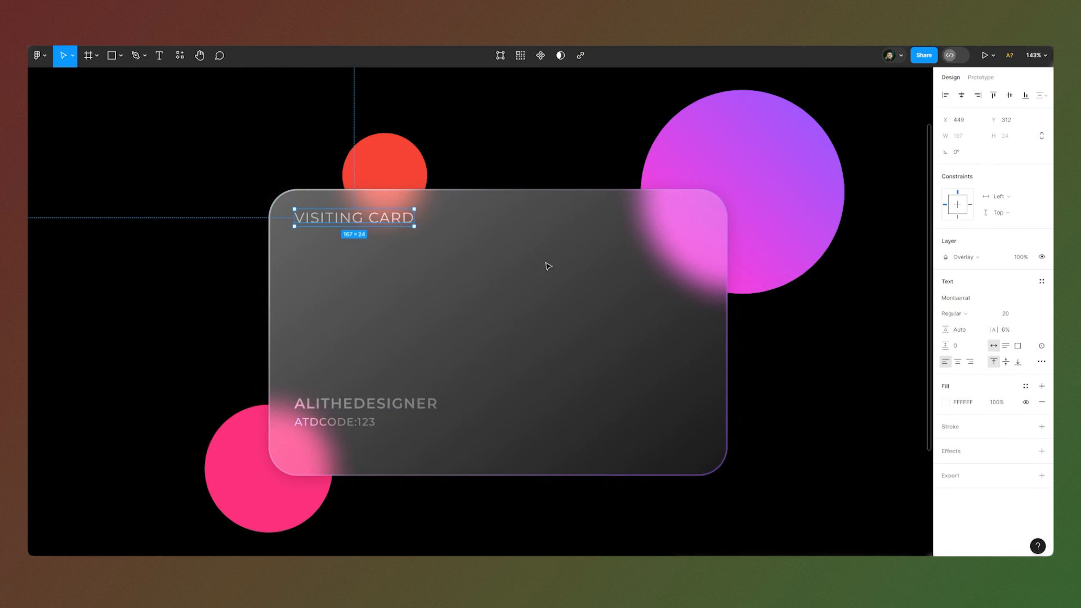
left_click(950, 315)
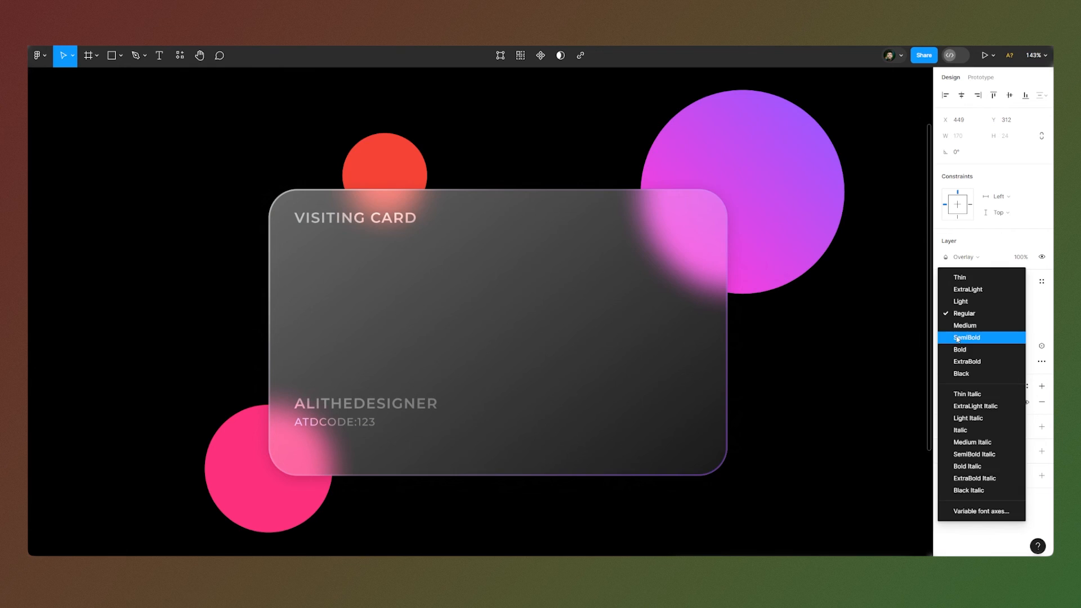
left_click(958, 338)
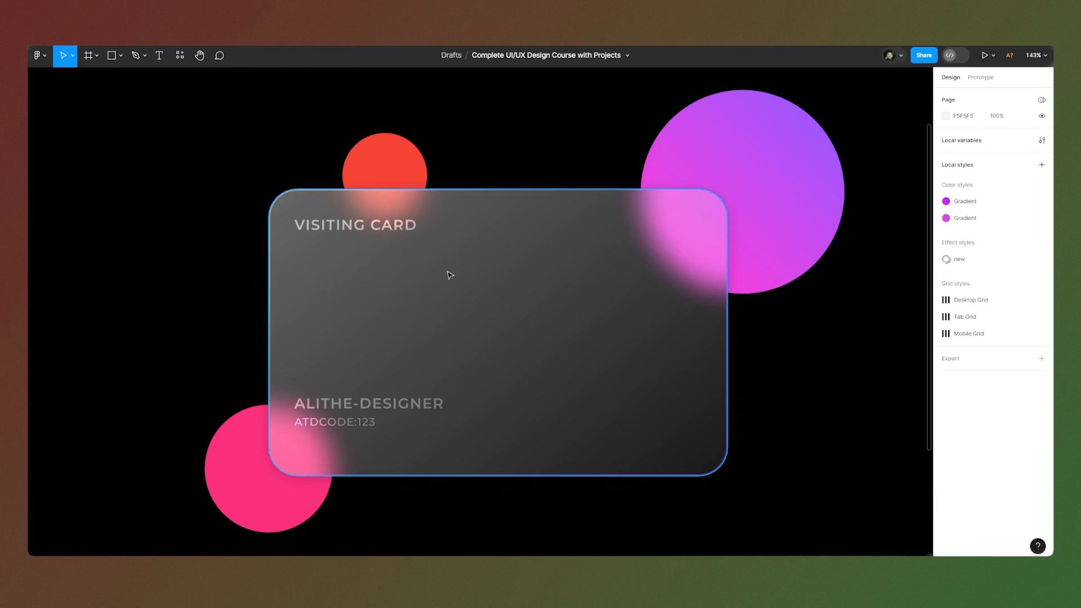
- Run the Noise plugin, lower the noise density slightly, insert the 500 × 500 noise image and close the plugin
left_click(37, 55)
mouse_move(89, 221)
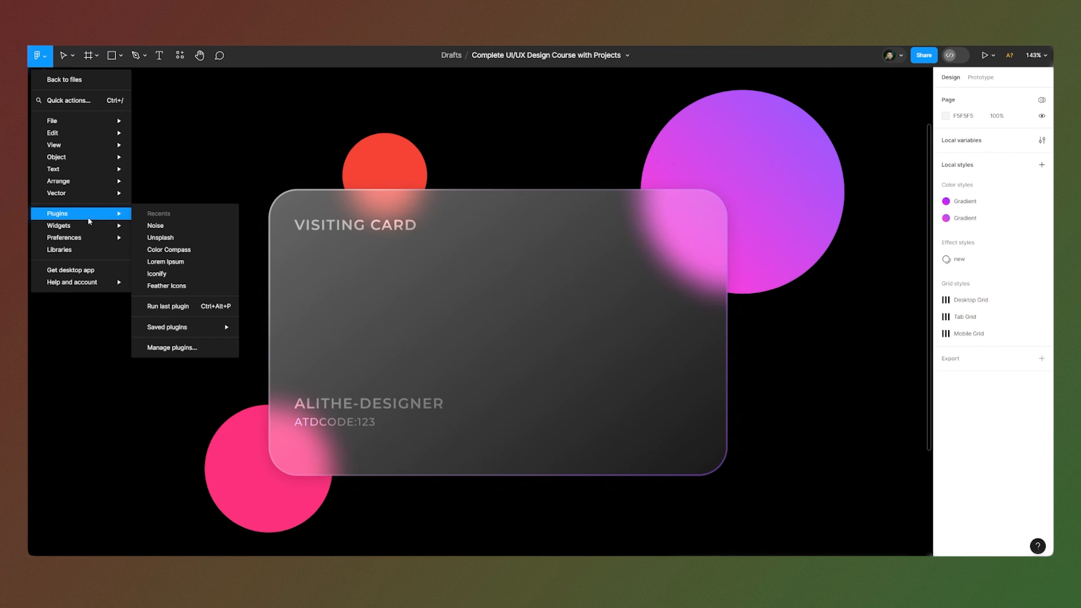
left_click(153, 225)
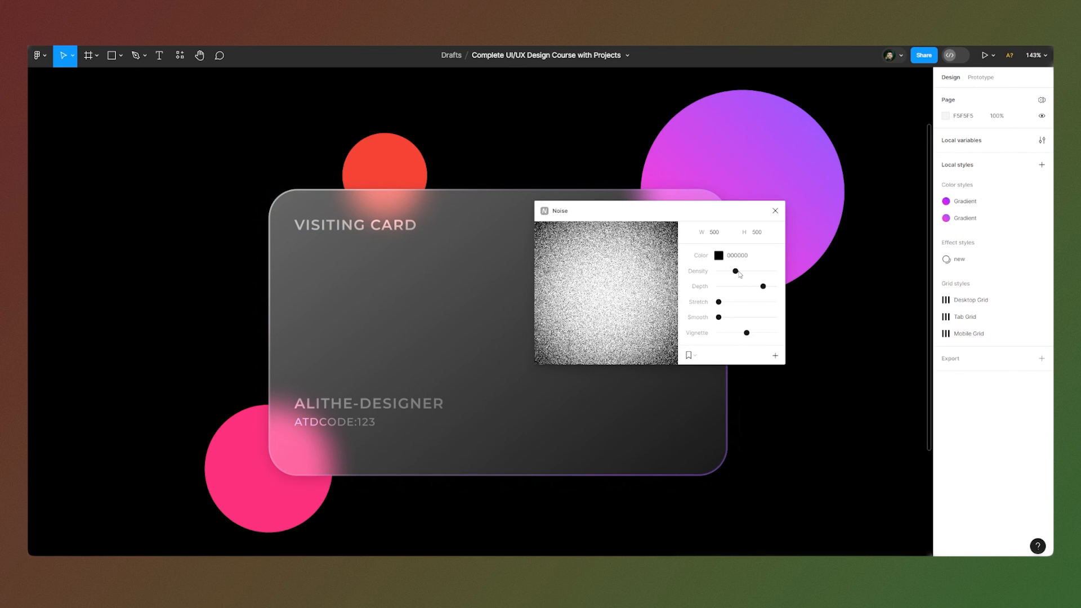
left_click_drag(736, 273, 733, 274)
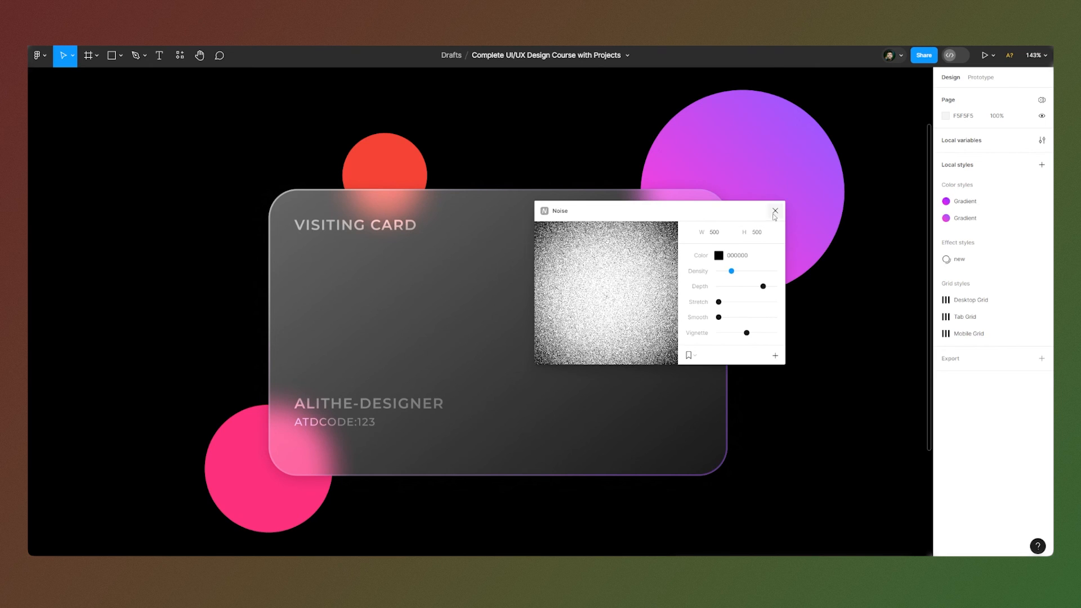
left_click(776, 357)
left_click(775, 212)
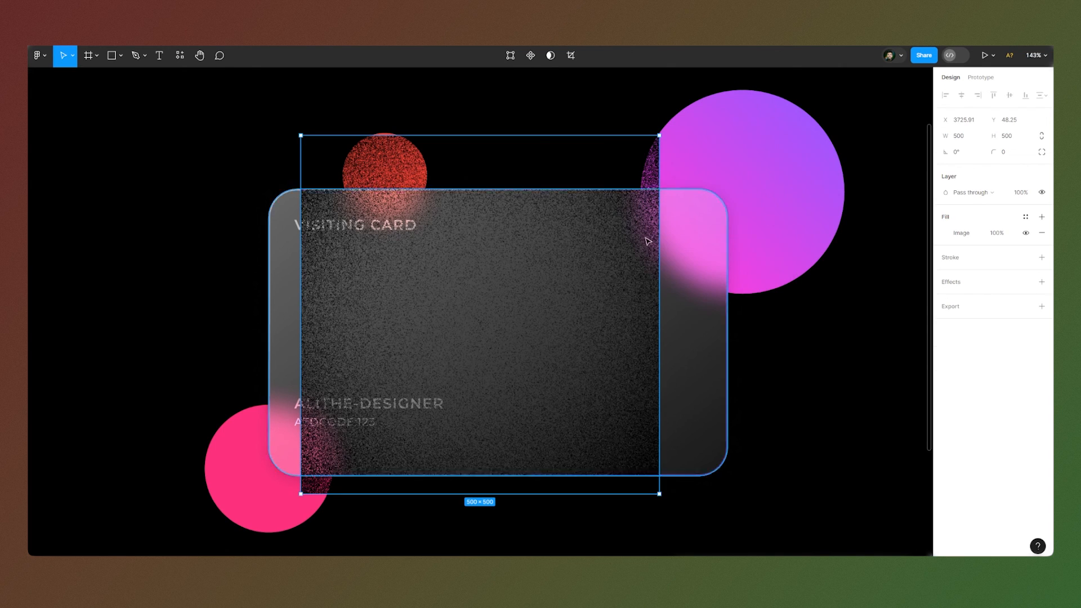
- Resize the noise image so its four sides roughly match the glass card's edges
left_click_drag(304, 253, 271, 250)
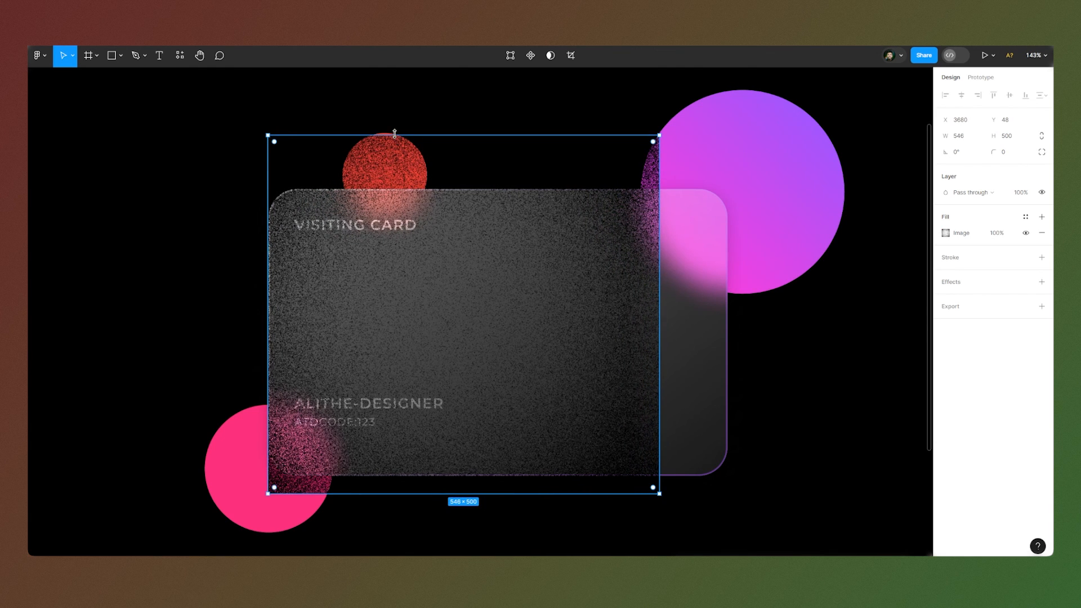
left_click_drag(395, 134, 395, 181)
left_click_drag(670, 322, 729, 322)
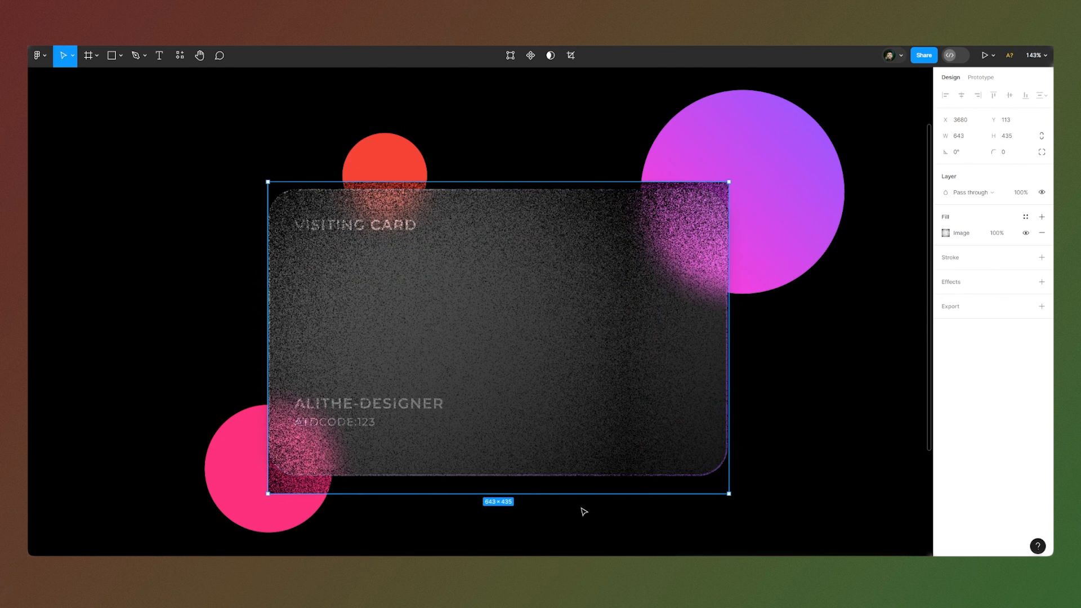
left_click_drag(445, 494, 443, 479)
left_click_drag(515, 182, 514, 189)
- Give the noise image a corner radius of 40 and fine-tune its edges to the card at 639 × 400
left_click(1009, 153)
type("40")
key("Return")
left_click_drag(729, 314, 727, 314)
left_click_drag(268, 314, 268, 314)
scroll(499, 482, "up", 5)
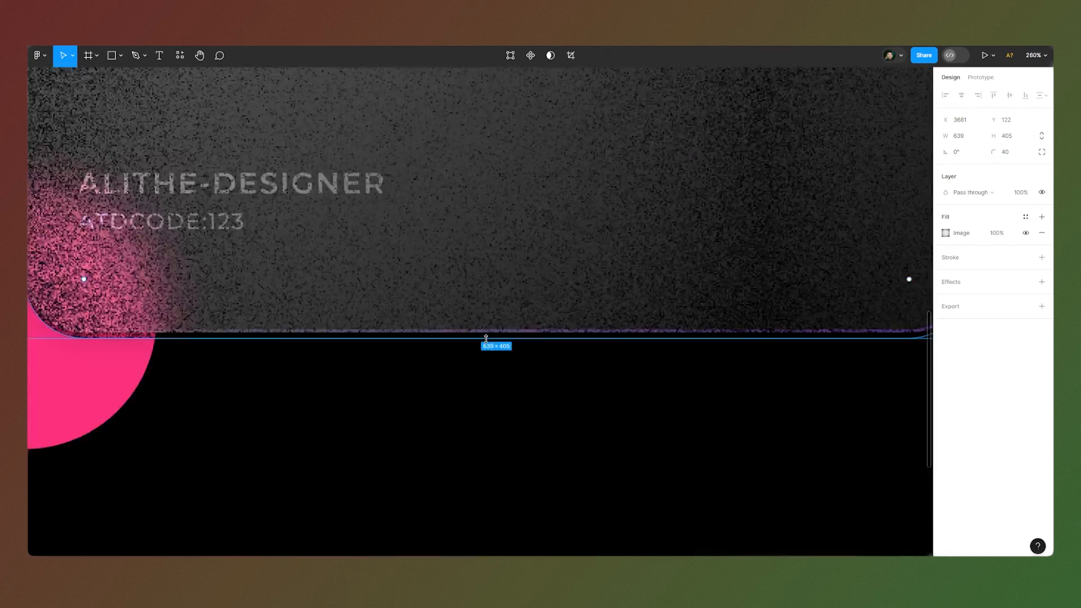
left_click_drag(486, 339, 486, 332)
scroll(486, 331, "down", 5)
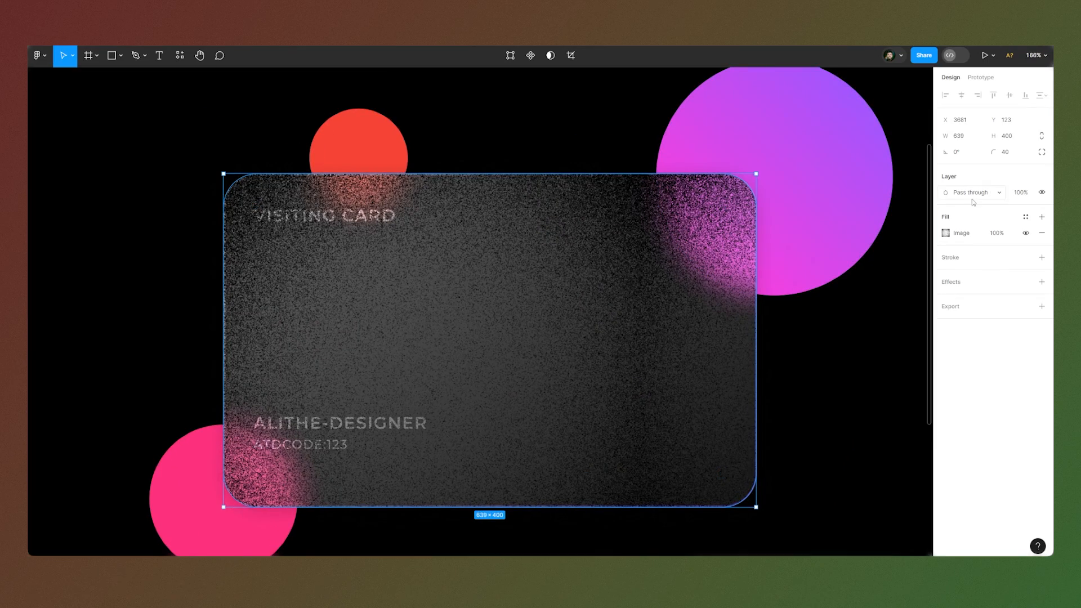
- Set the noise image's layer blend mode to Overlay and its opacity to 10%
left_click(976, 193)
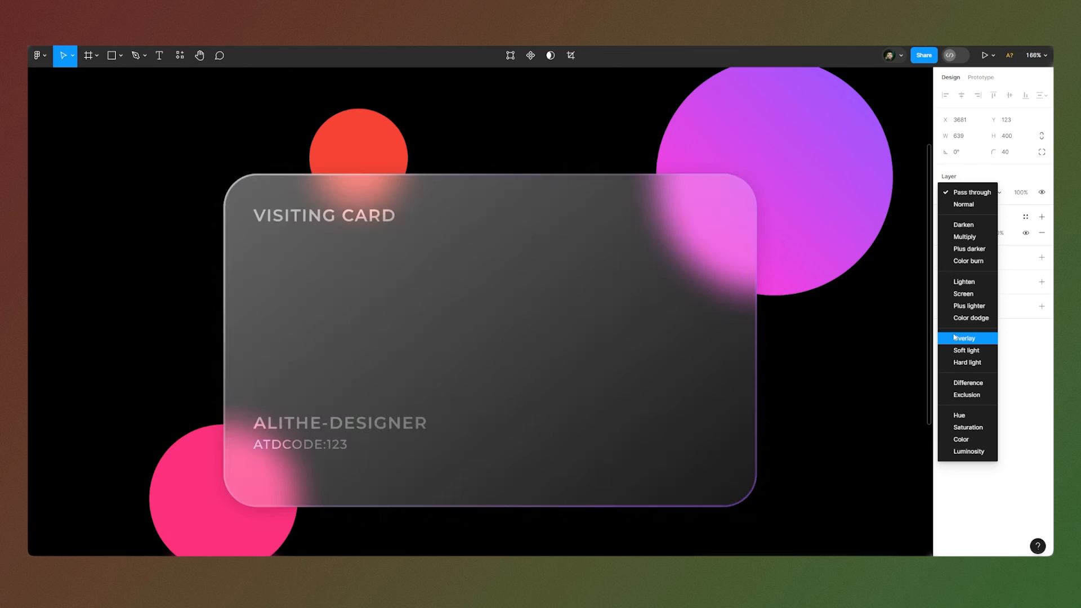
left_click(963, 338)
left_click(1017, 193)
type("1")
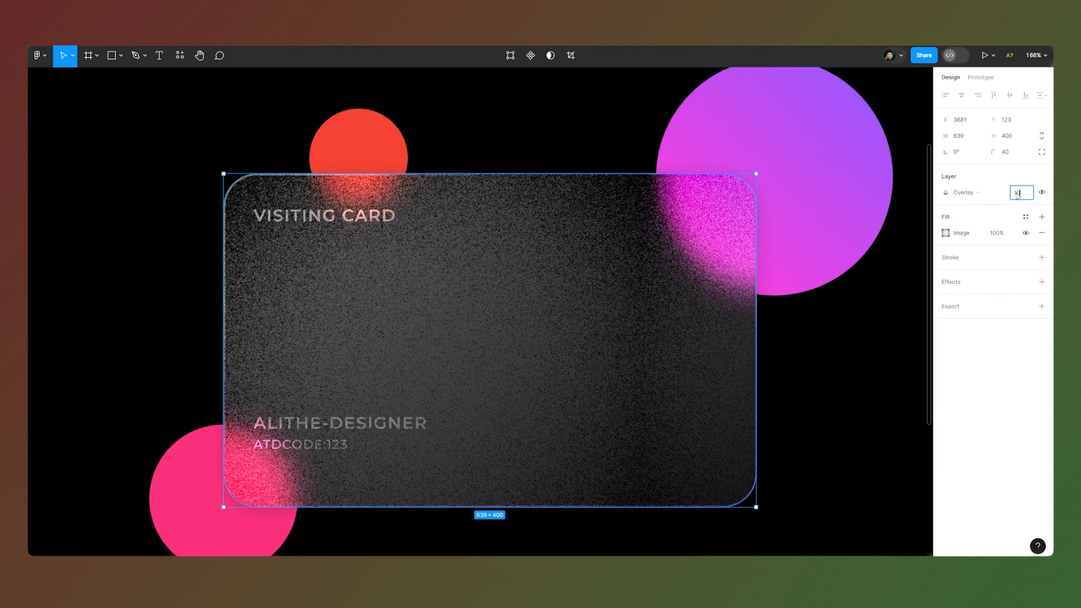
type("0")
key("Return")
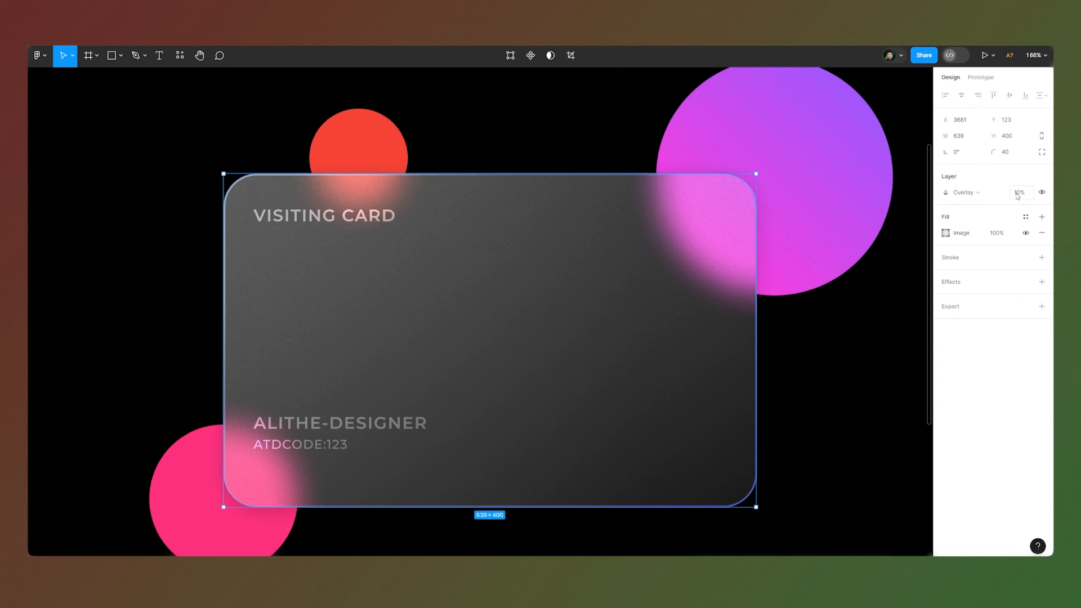